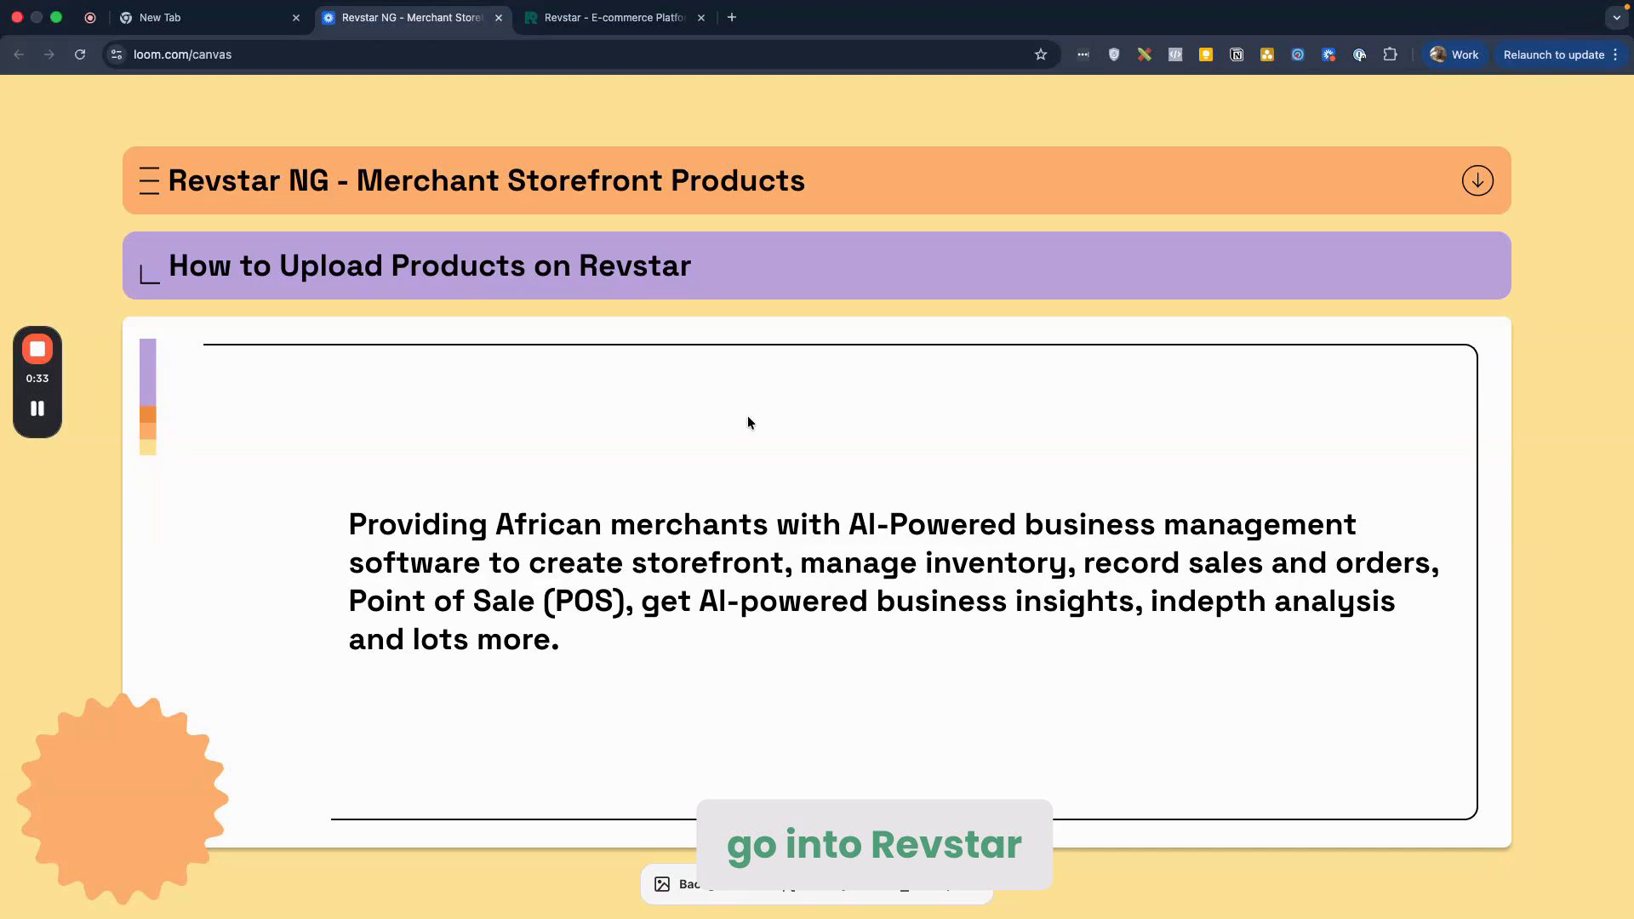
Step: Close the extra Revstar tab and open a fresh blank Chrome tab
left_click(701, 18)
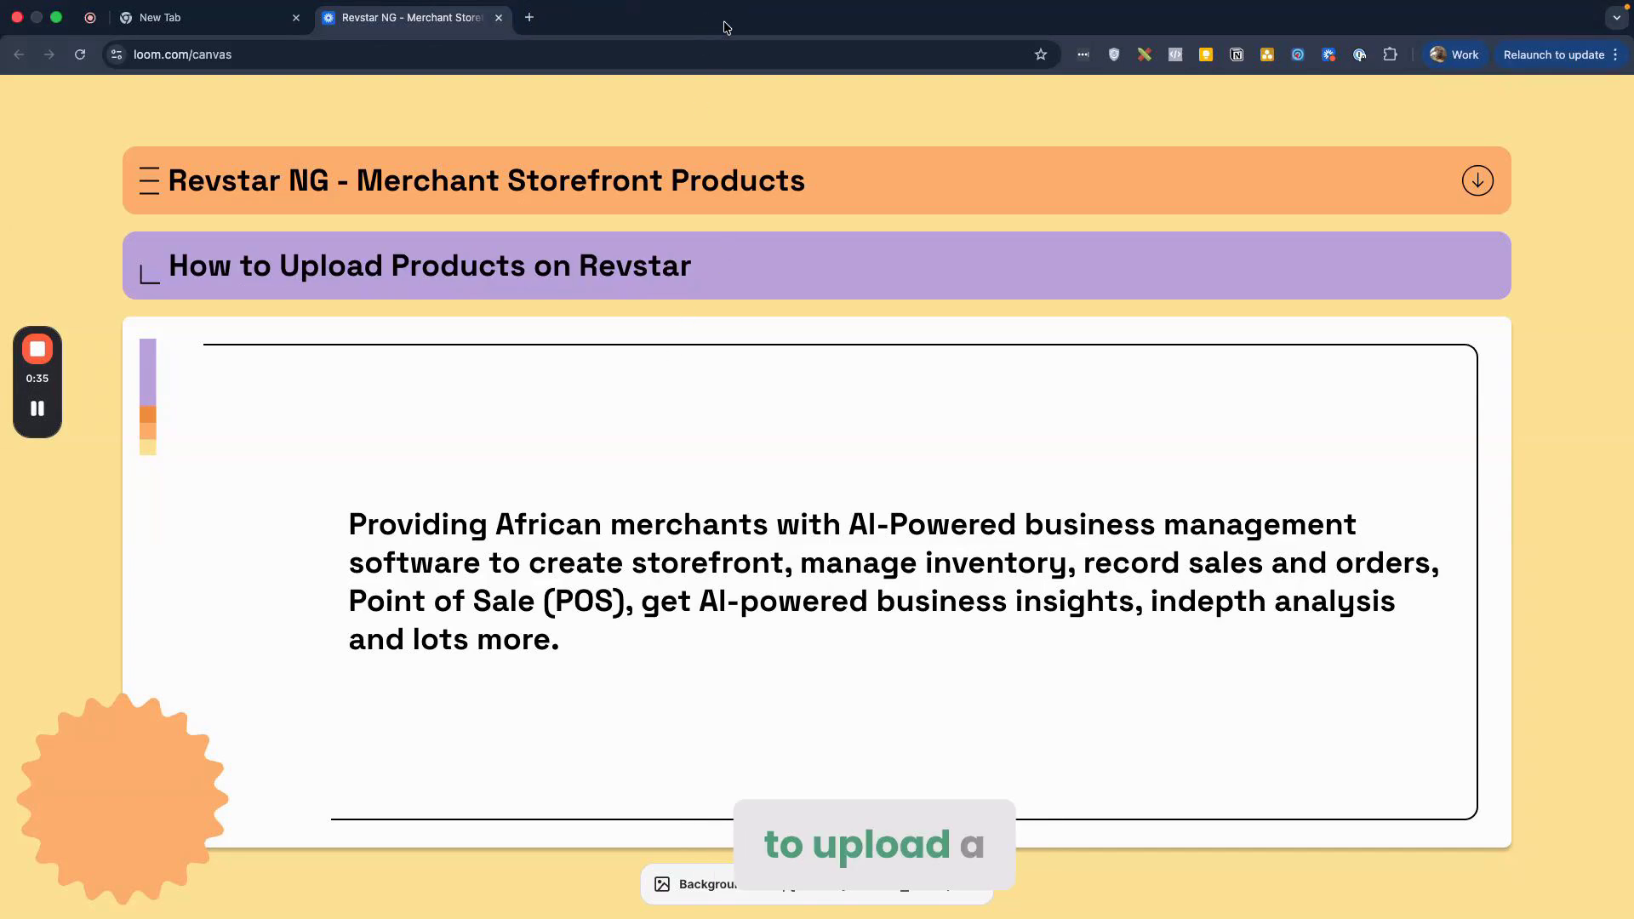
left_click(529, 17)
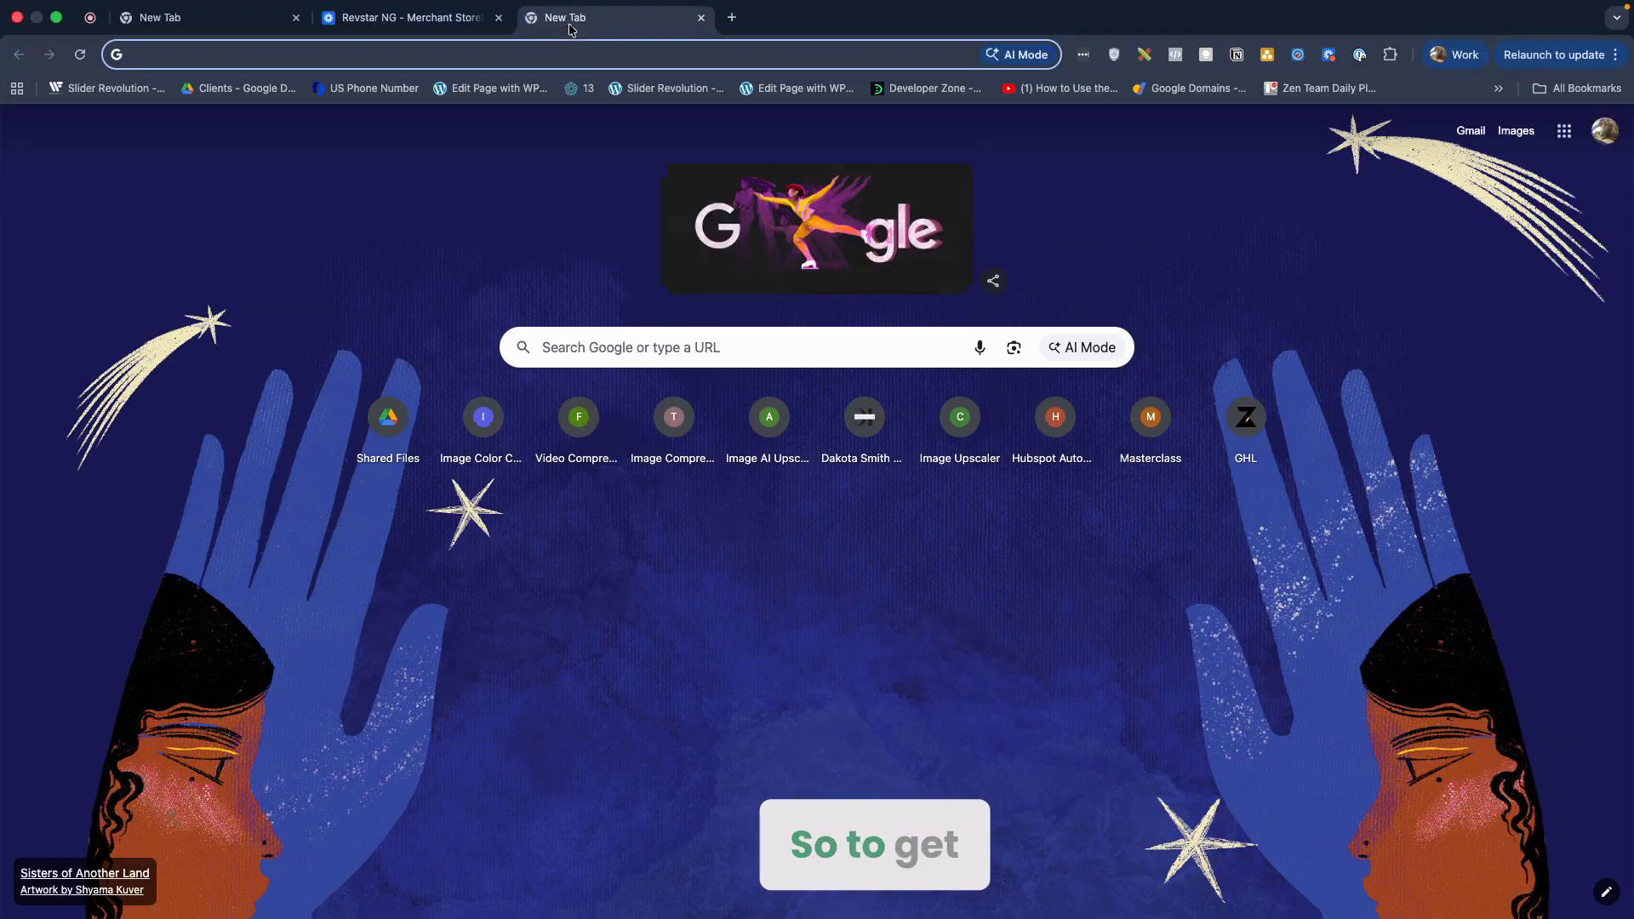
Step: Load app.userevstar.com and submit the account e-mail and password
type("app.")
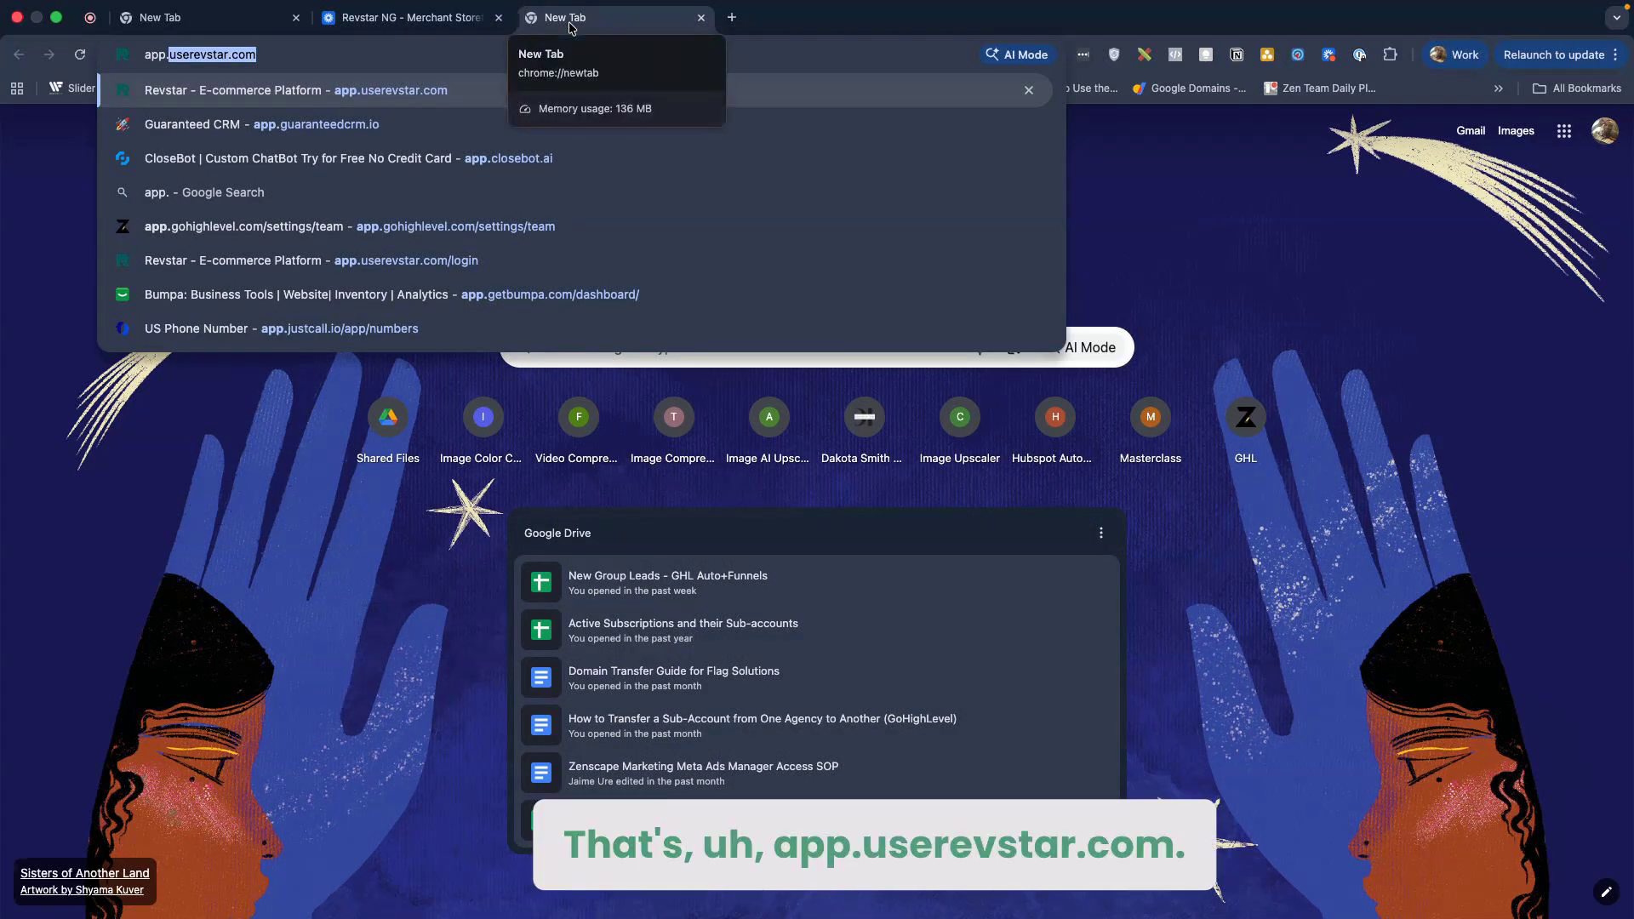
key("Return")
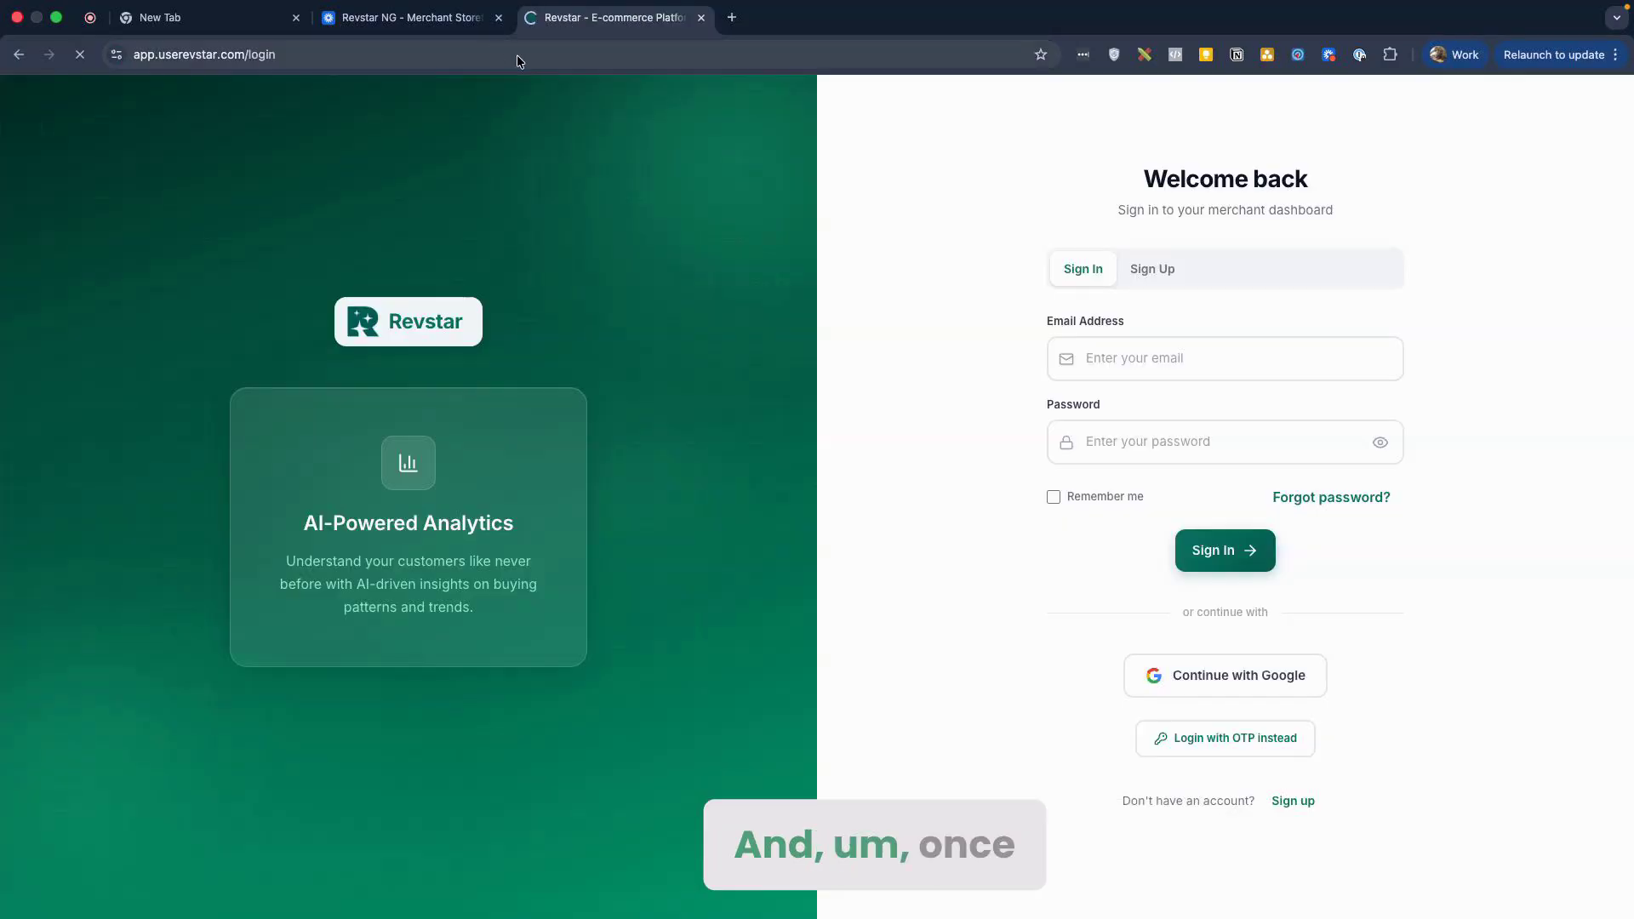
left_click(1185, 357)
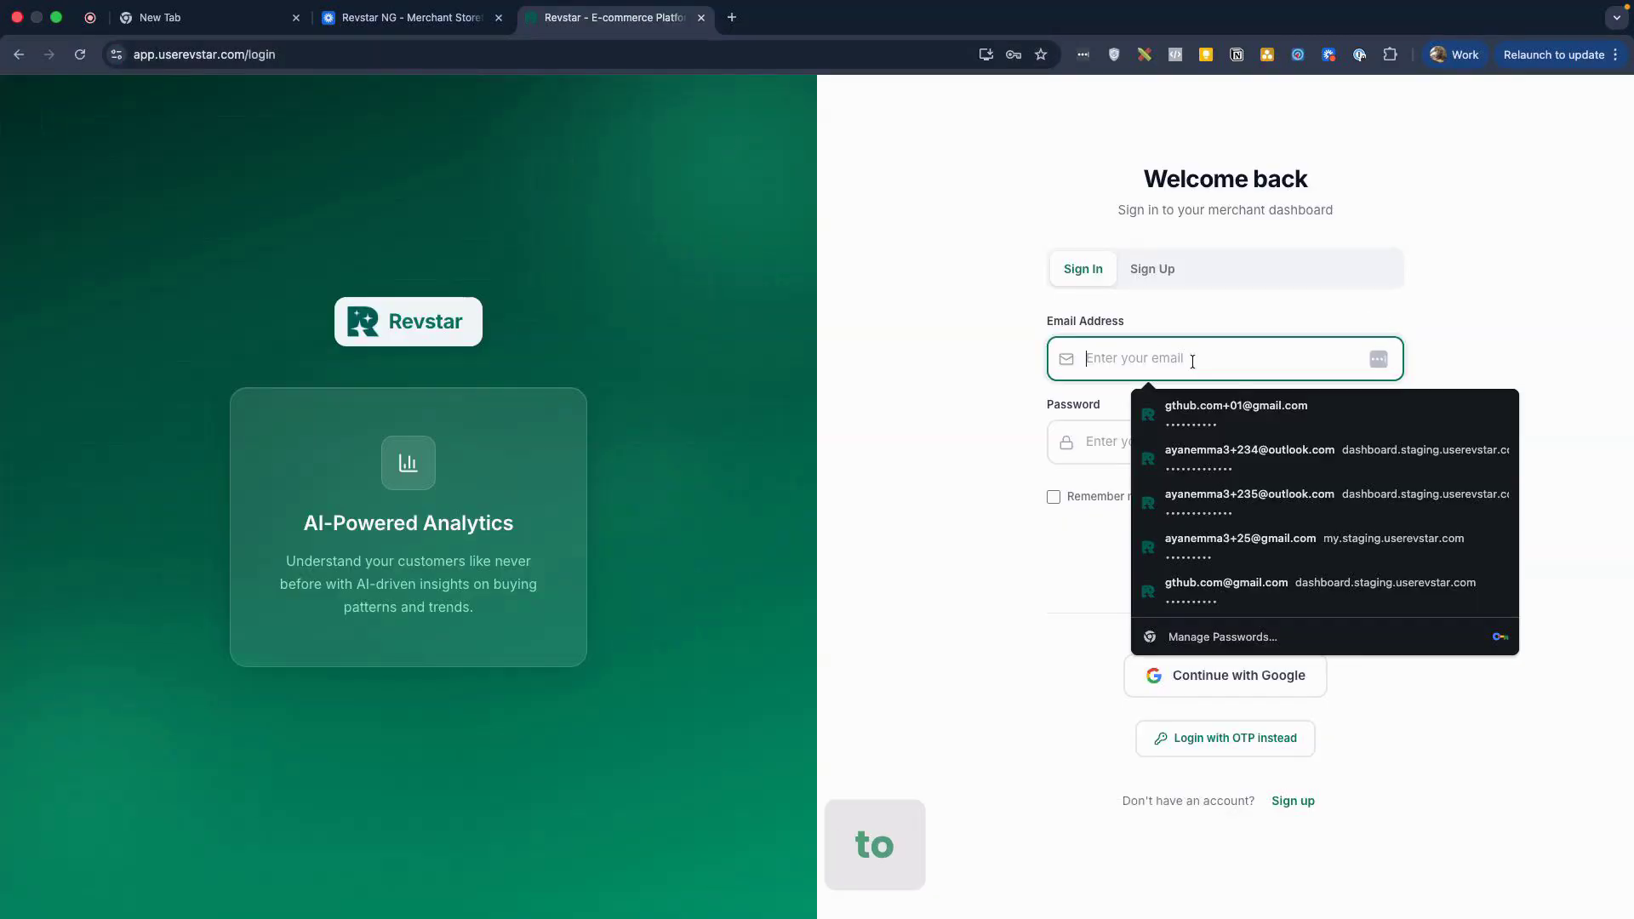
left_click(1379, 359)
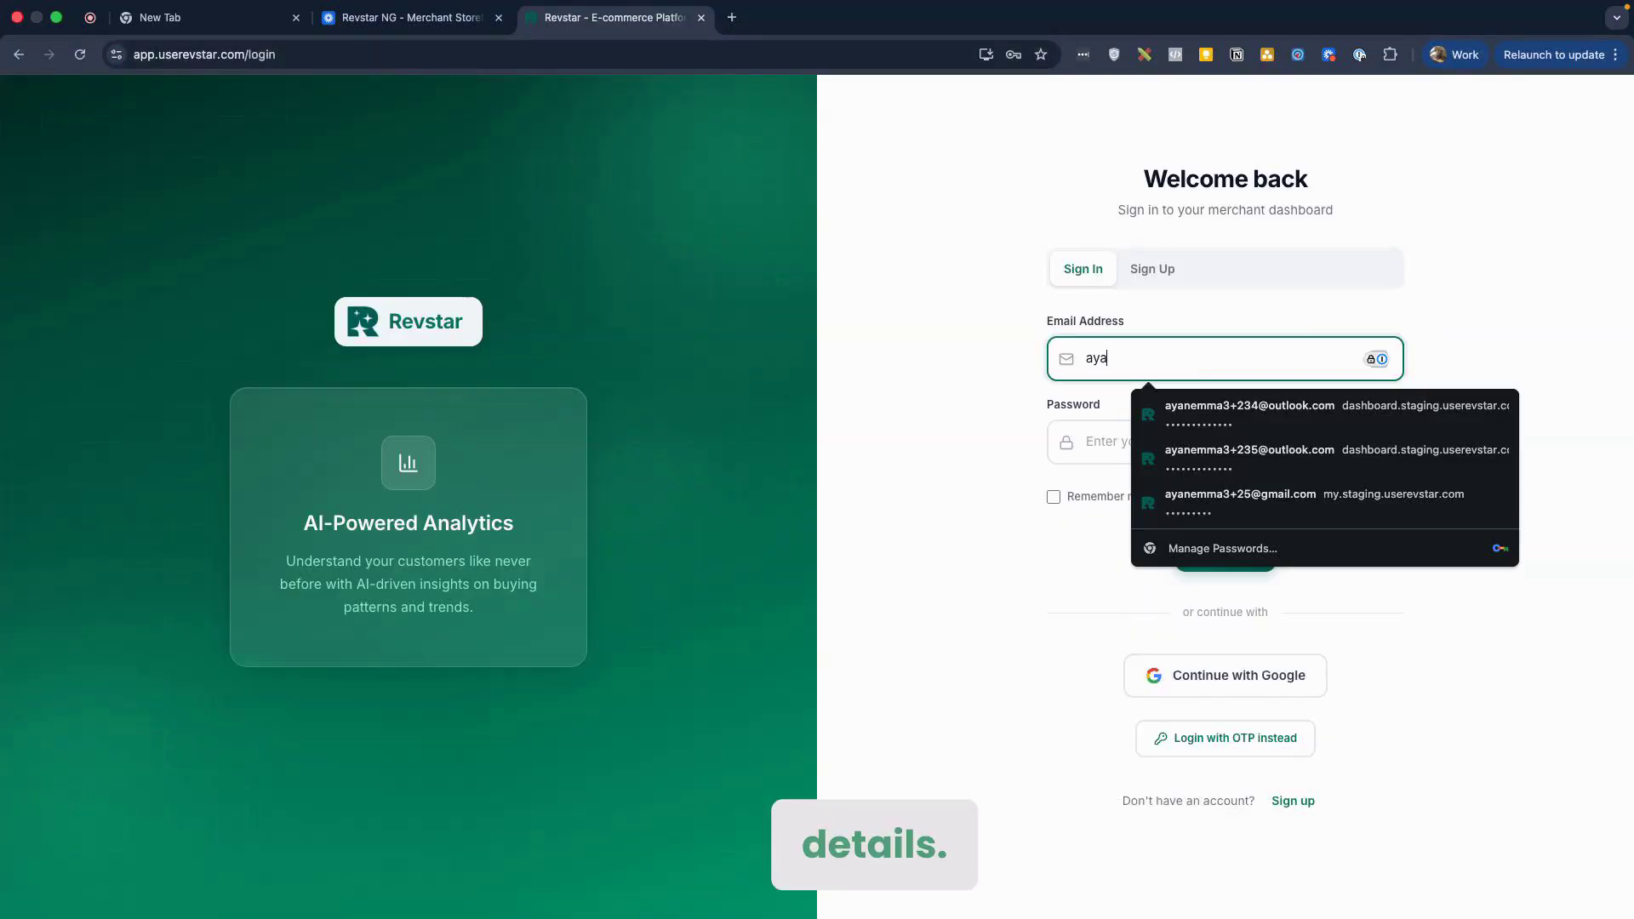
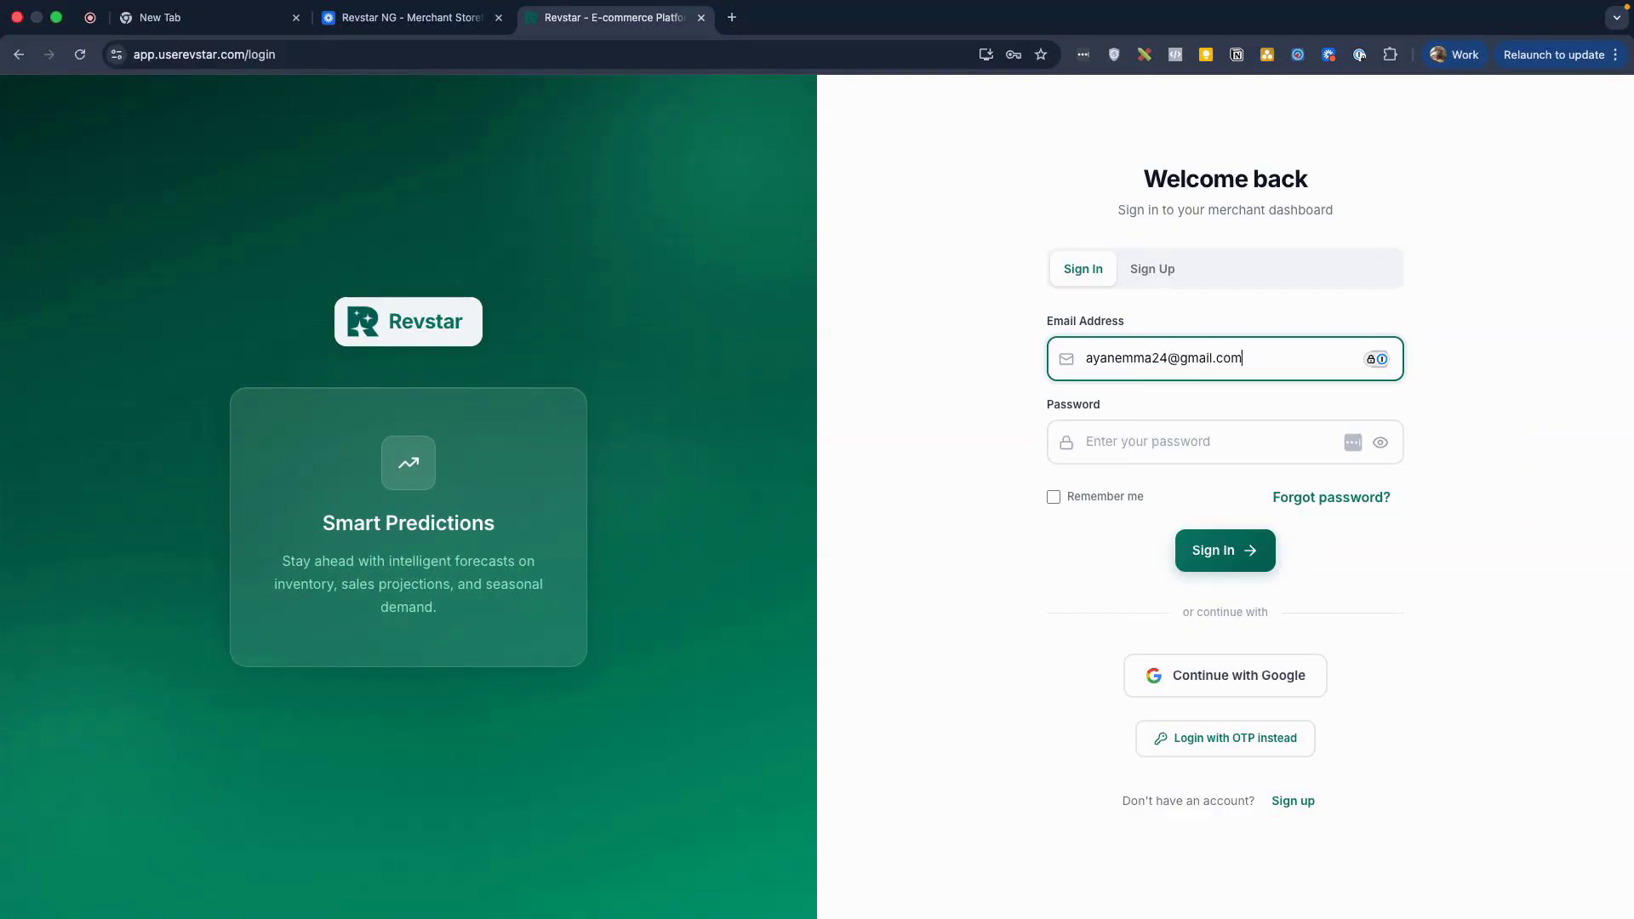
key("Tab")
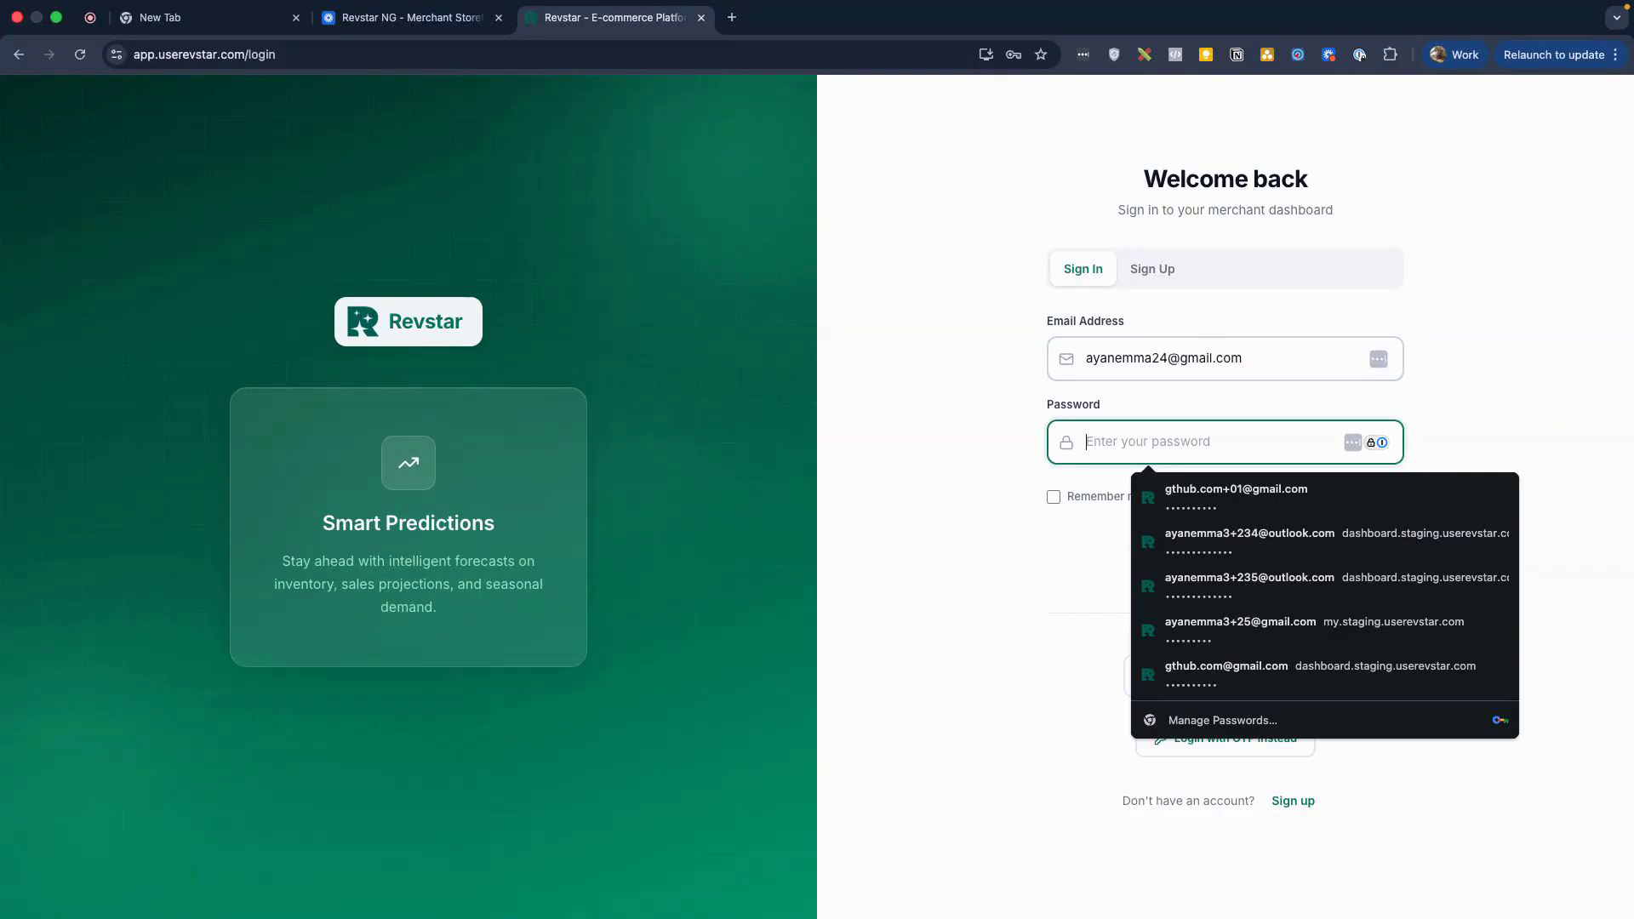
type("••••")
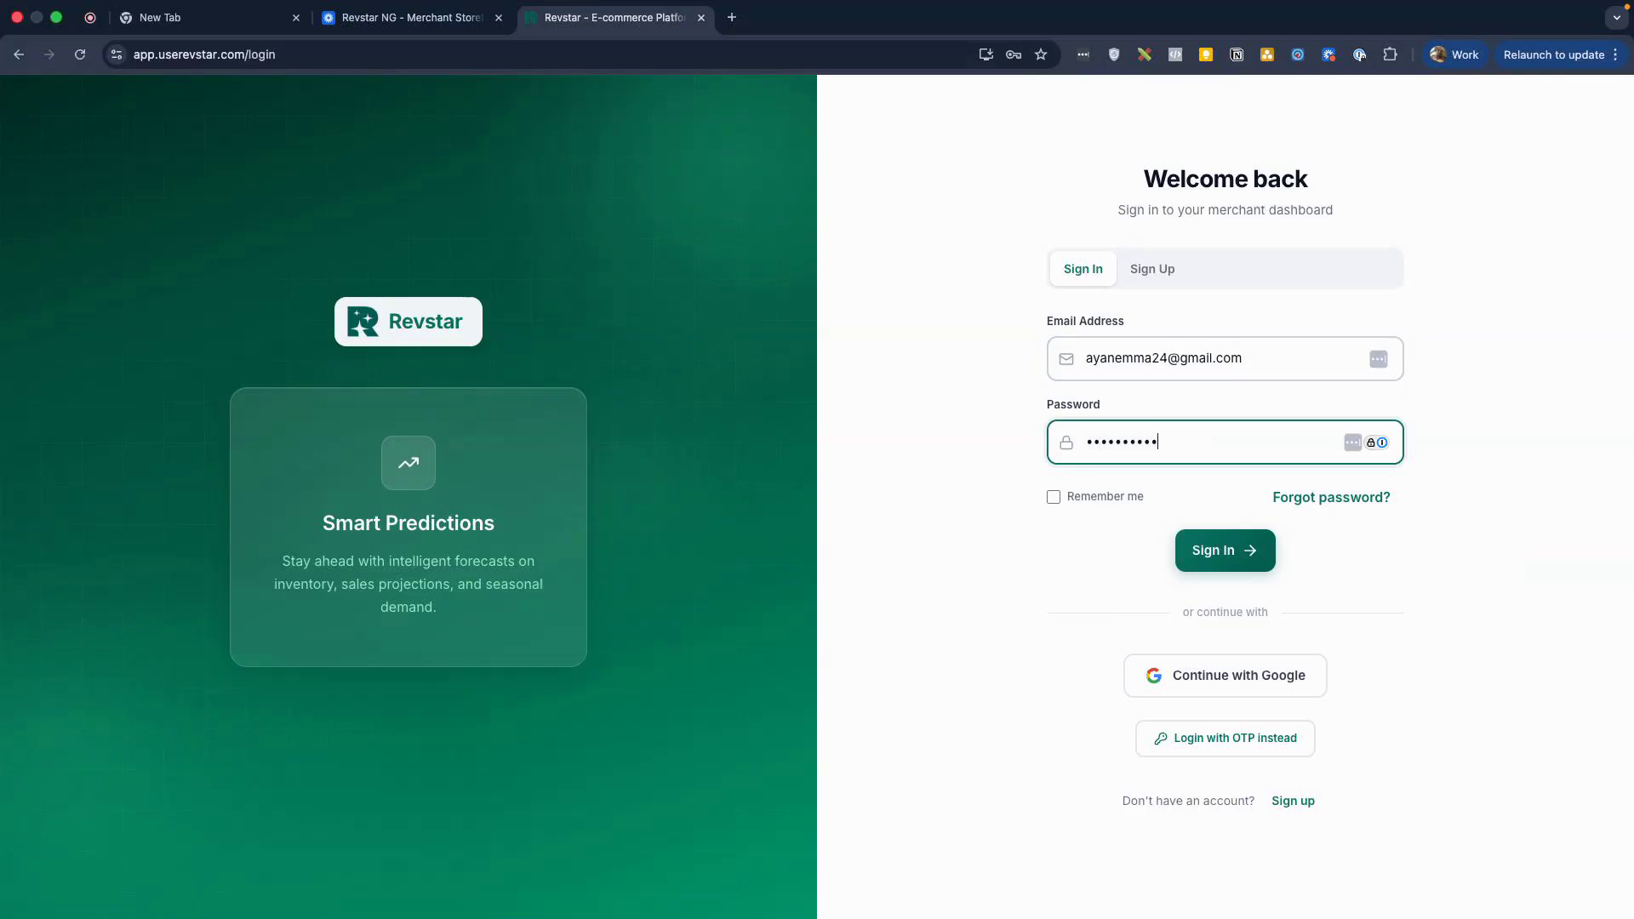
type("••")
left_click(1219, 549)
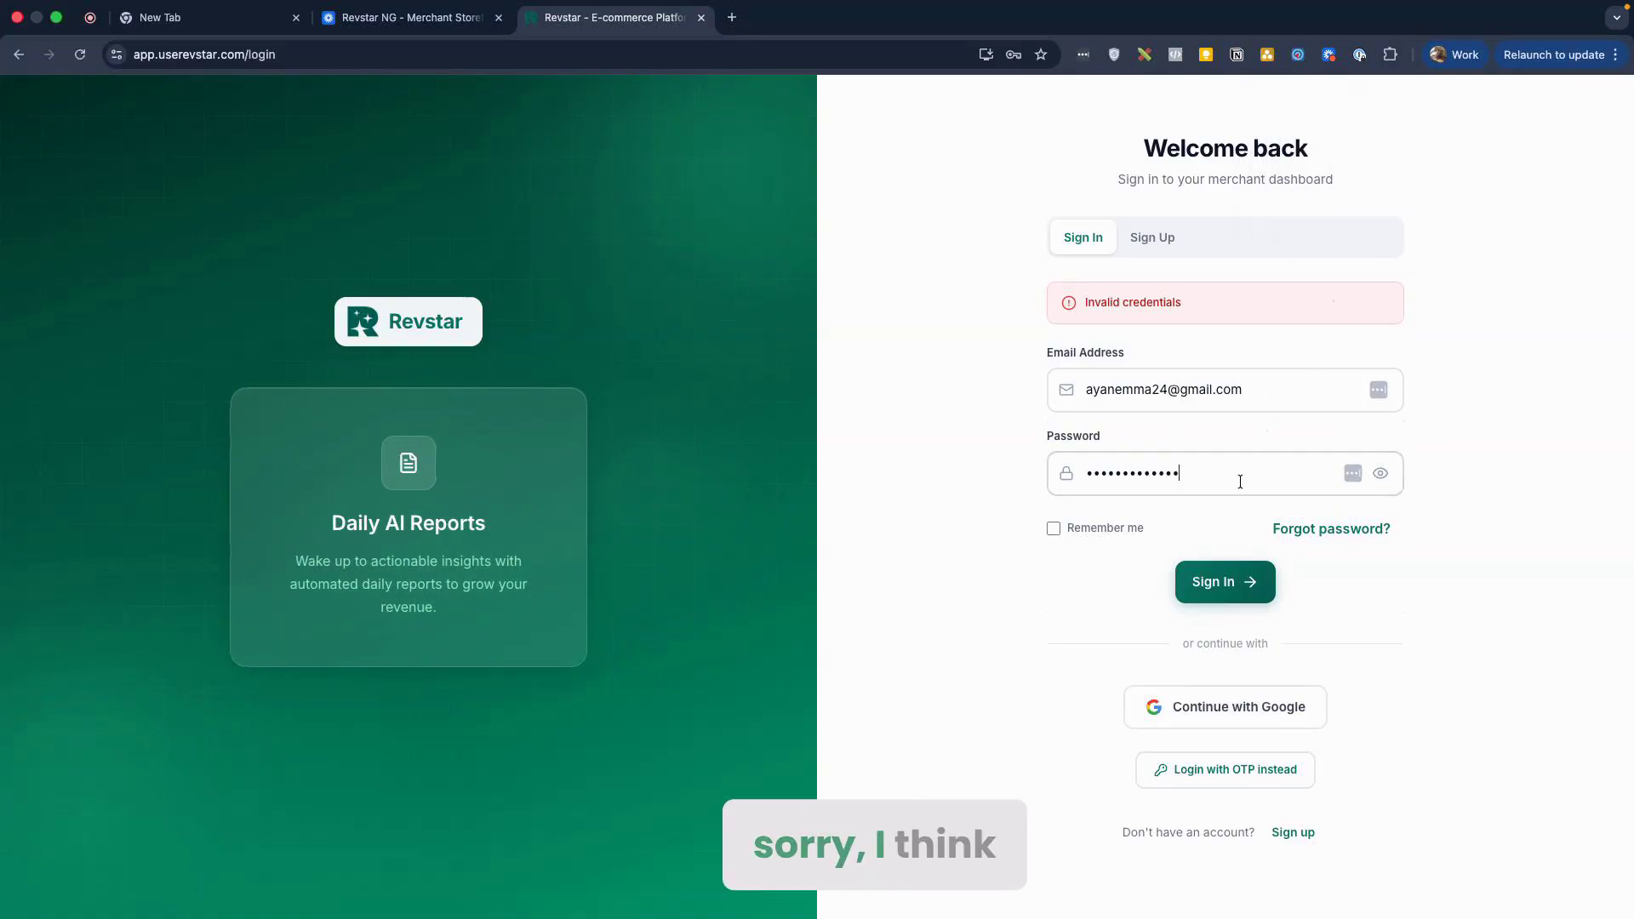
Step: After the Invalid credentials error, clear the password field and retype the password
left_click(1240, 478)
key("super+a")
key("BackSpace")
type("•••••••")
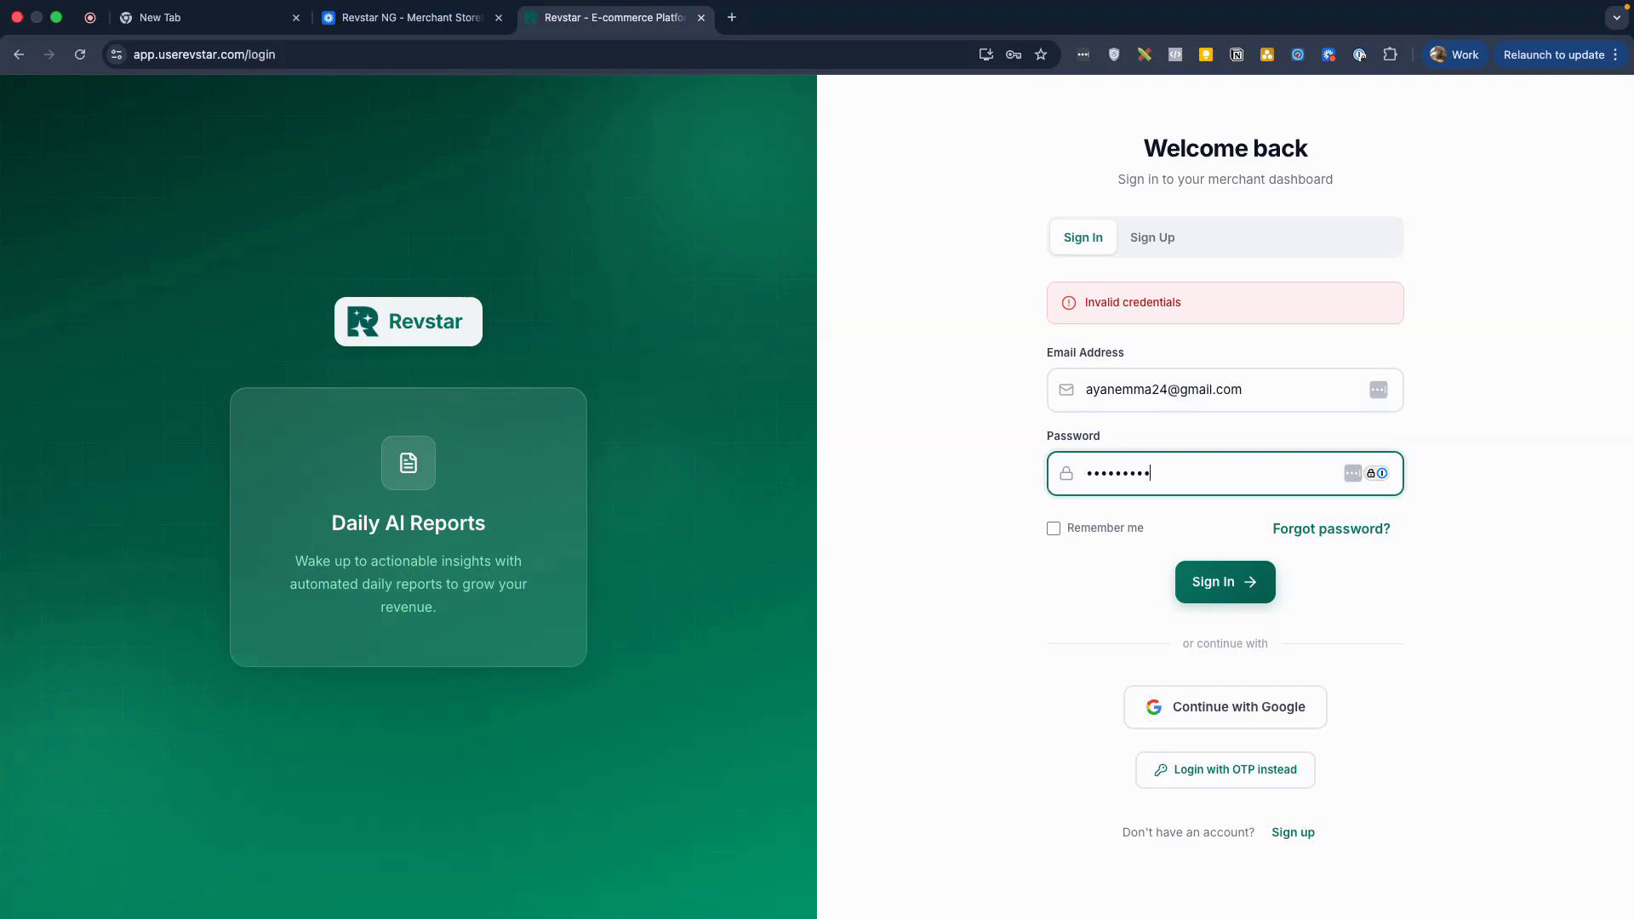
Step: Sign in with the corrected password, dismiss the save-login prompt, and go to Products
left_click(1217, 582)
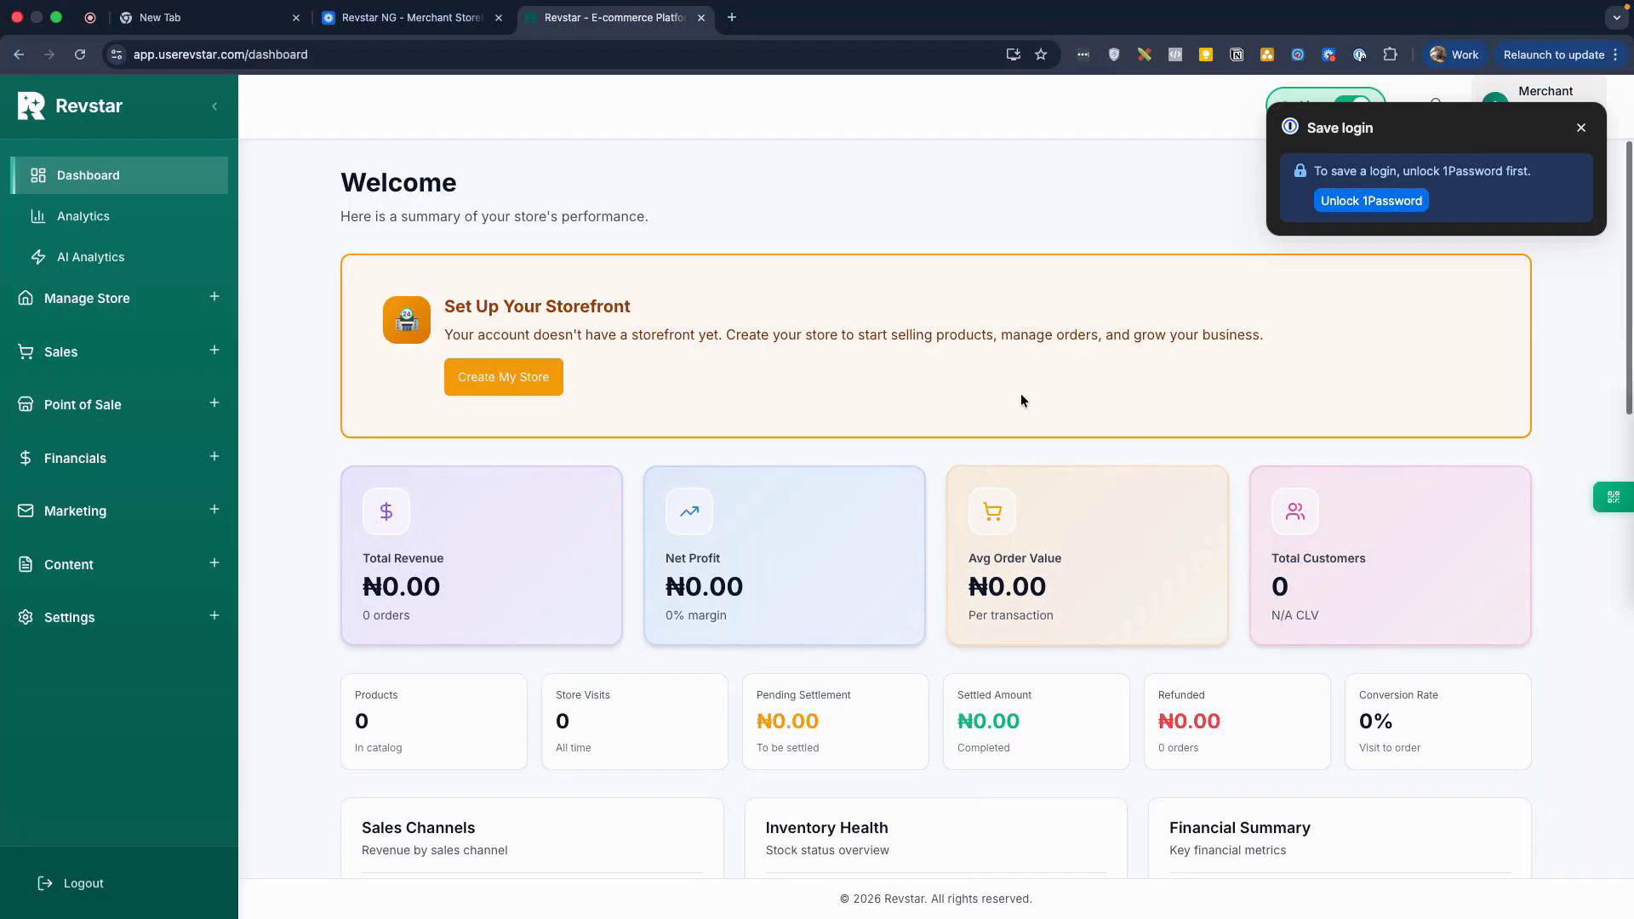
left_click(1606, 128)
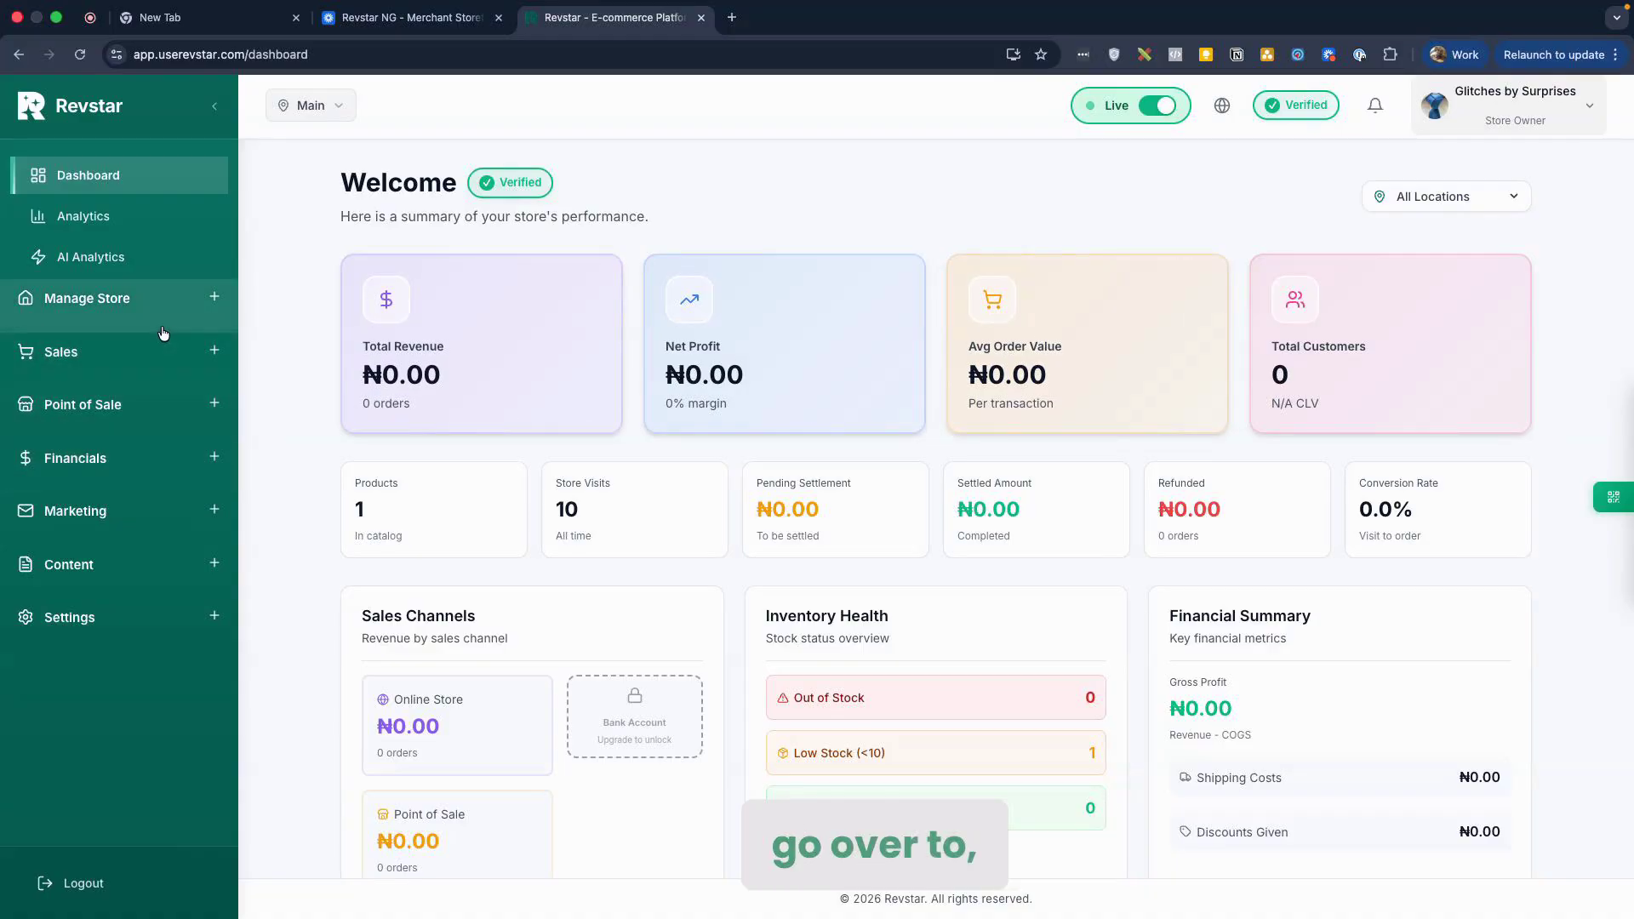
left_click(190, 317)
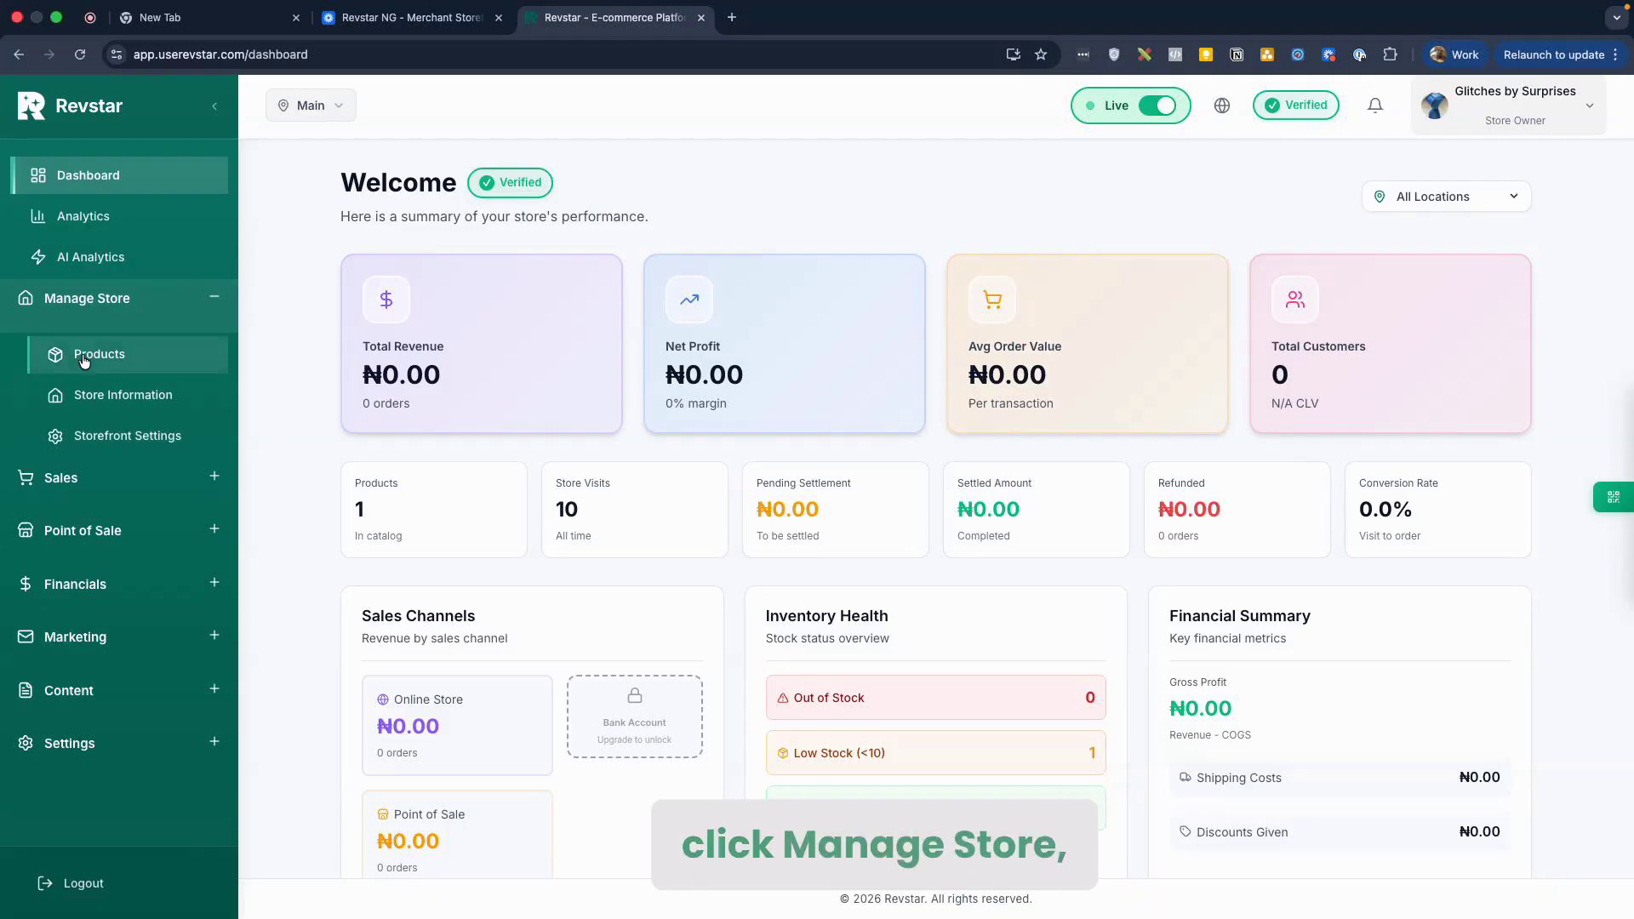
left_click(120, 357)
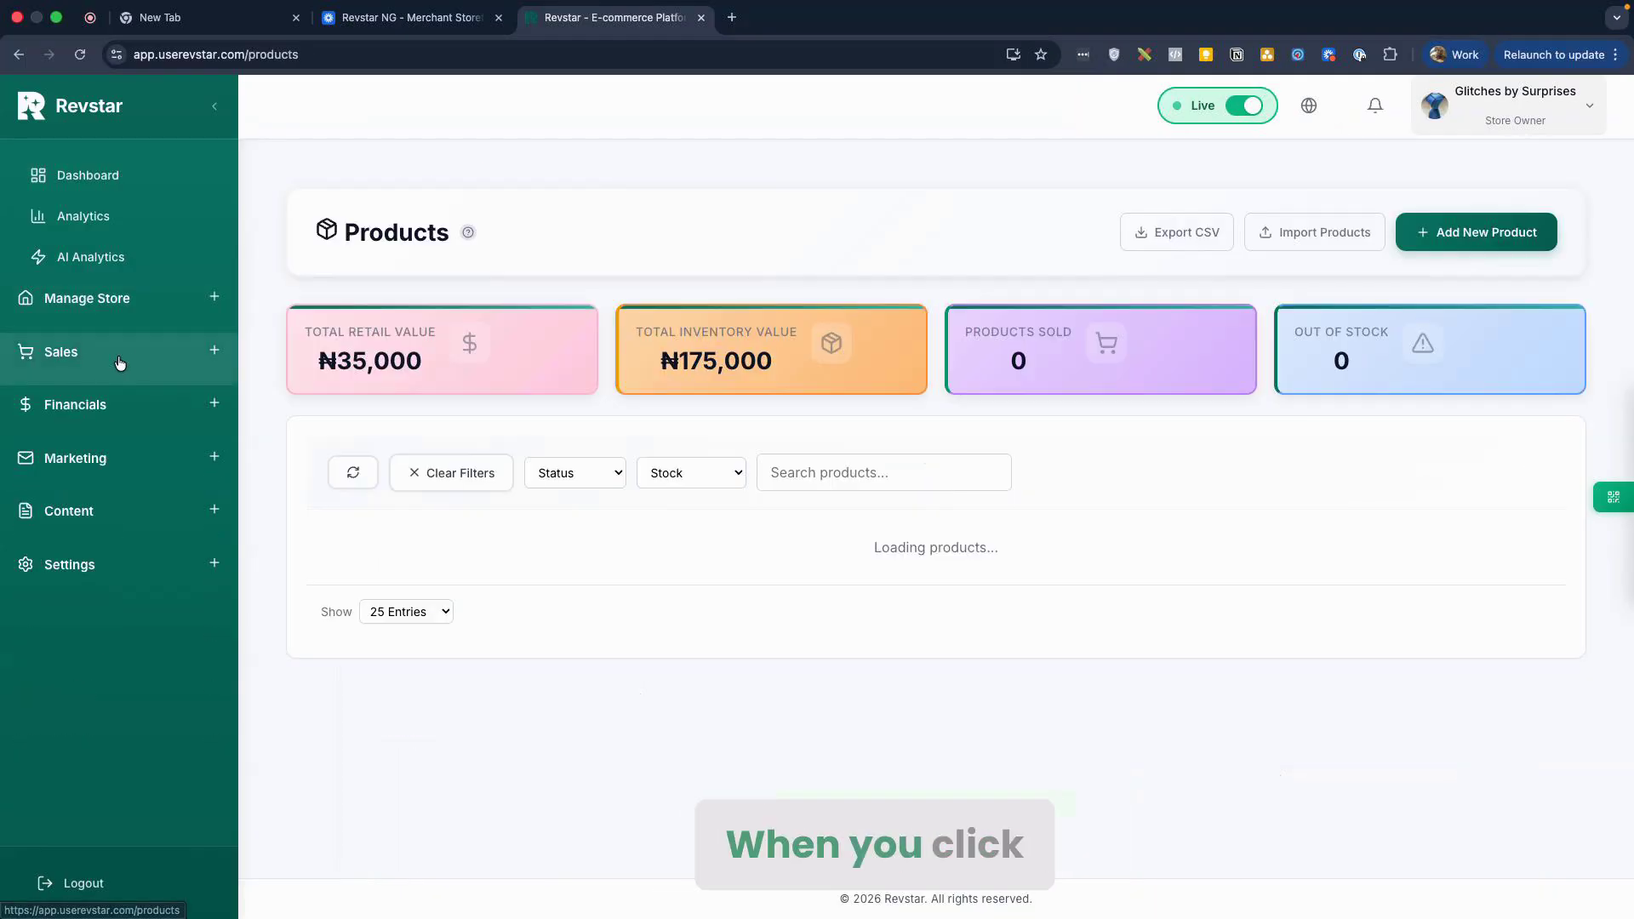
Step: Review the dashboard stats, highlighting the Store Visits count of 10
left_click(131, 184)
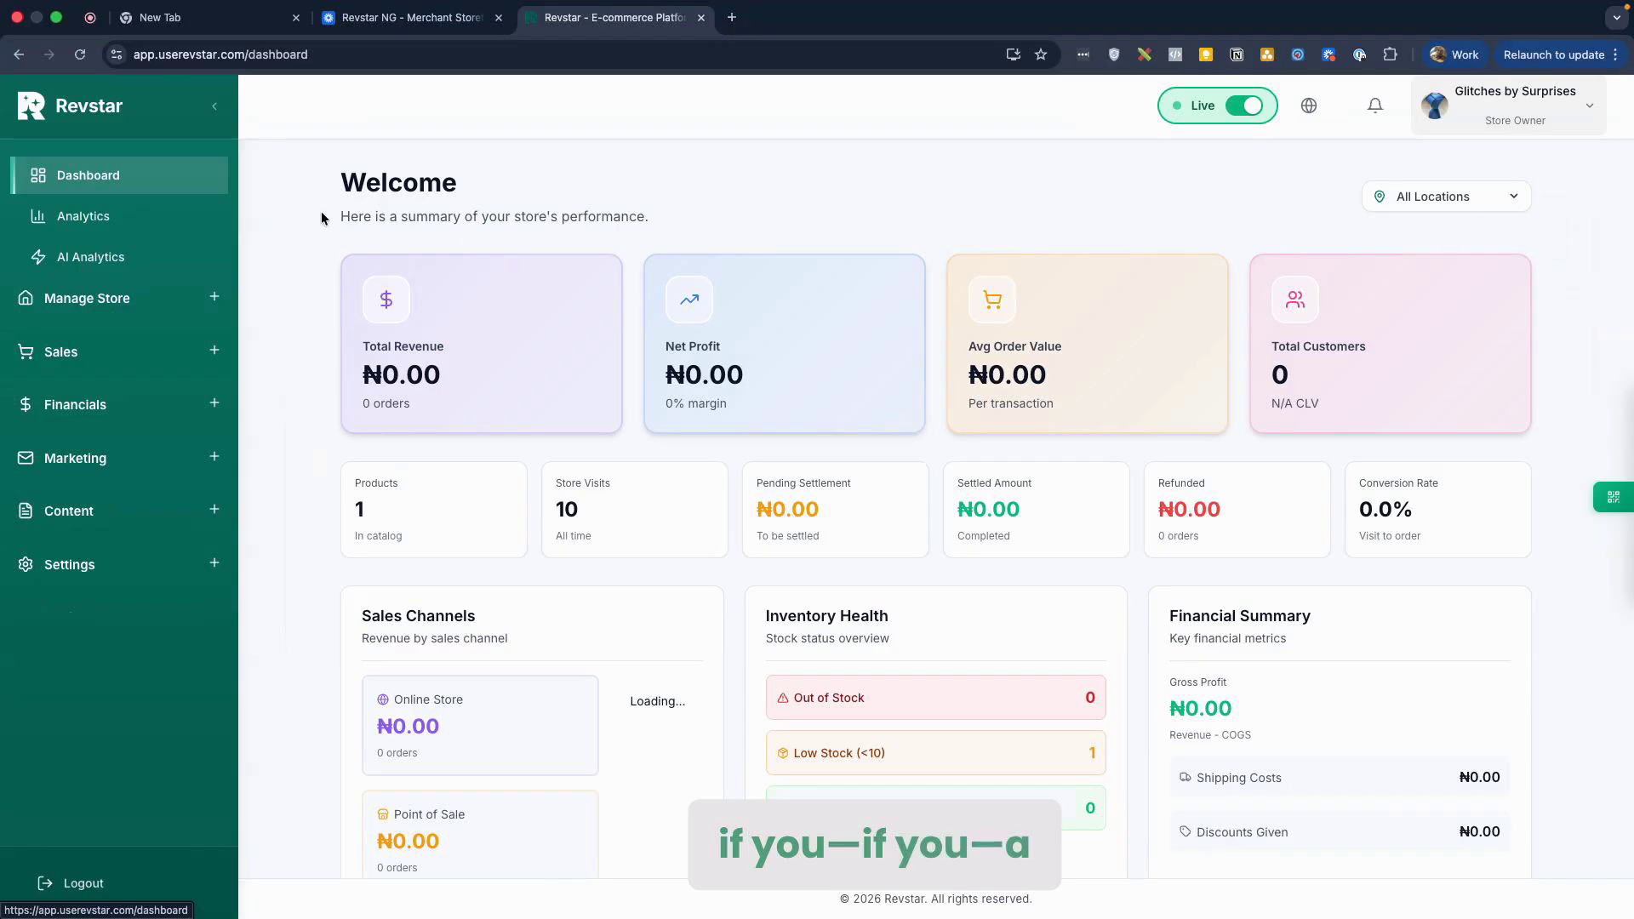
scroll(529, 375, "down", 2)
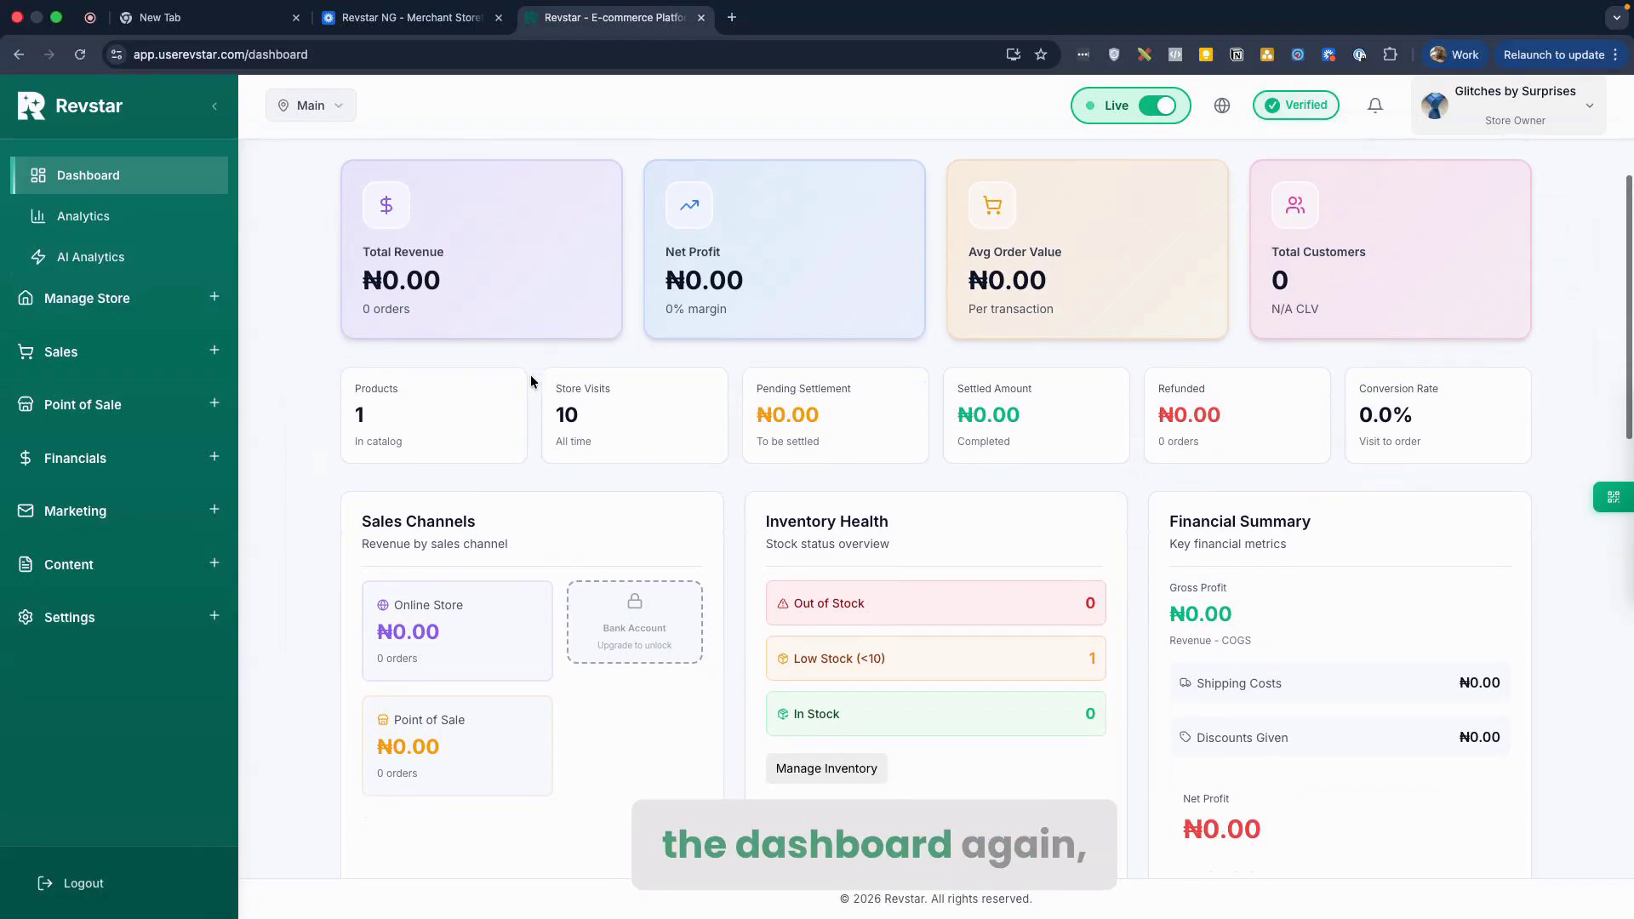
scroll(531, 381, "down", 2)
left_click_drag(344, 321, 366, 335)
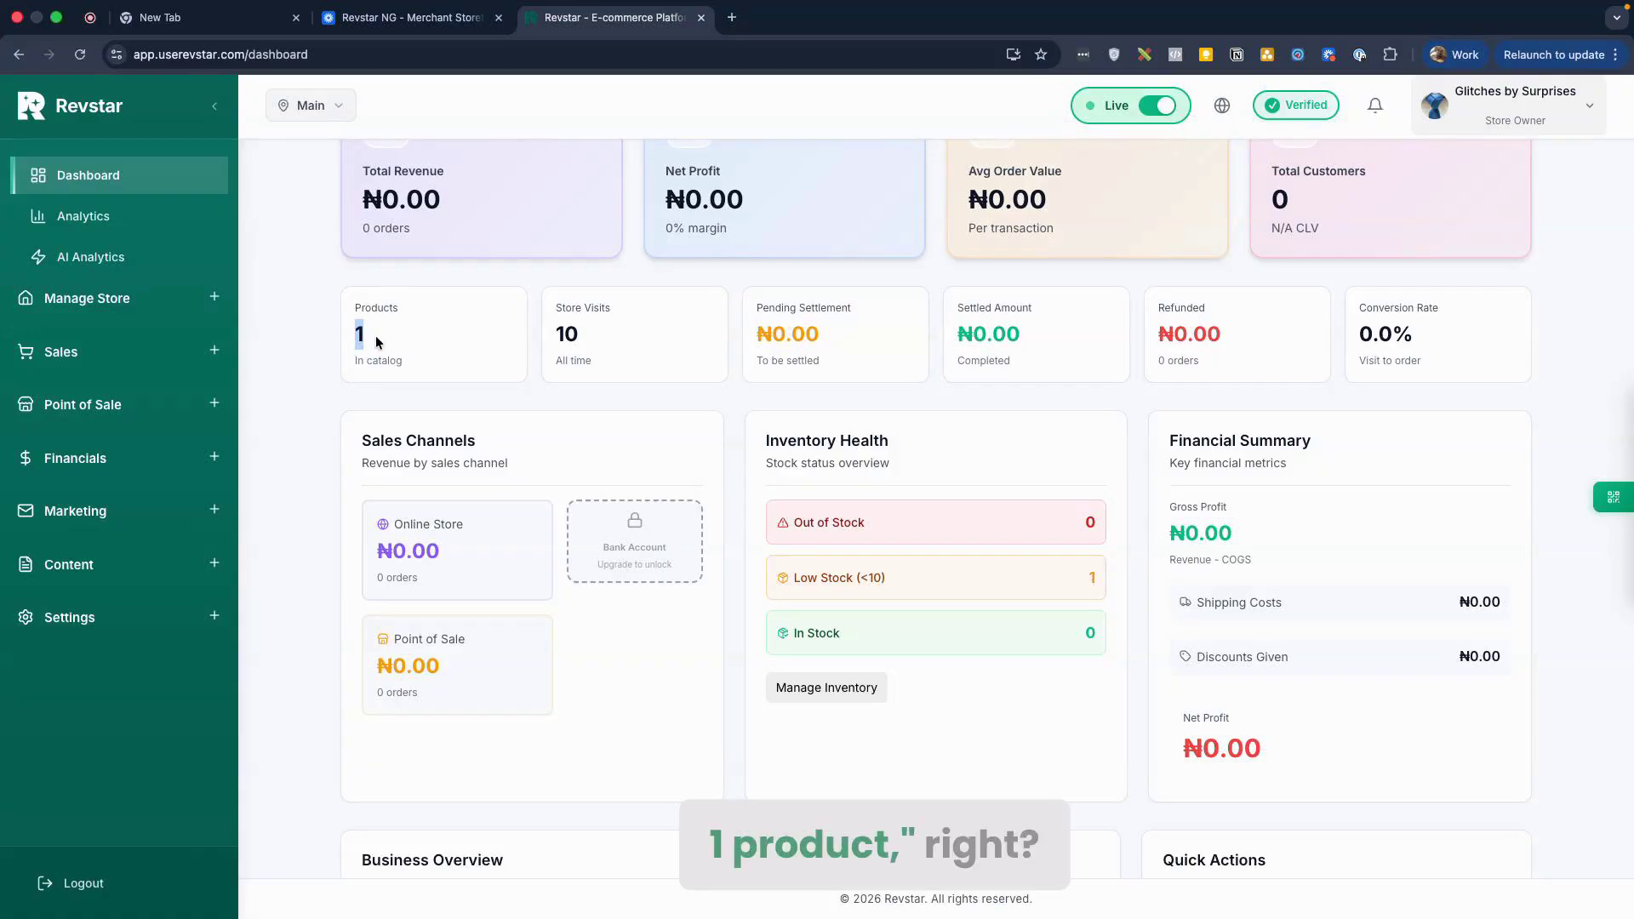
double_click(566, 336)
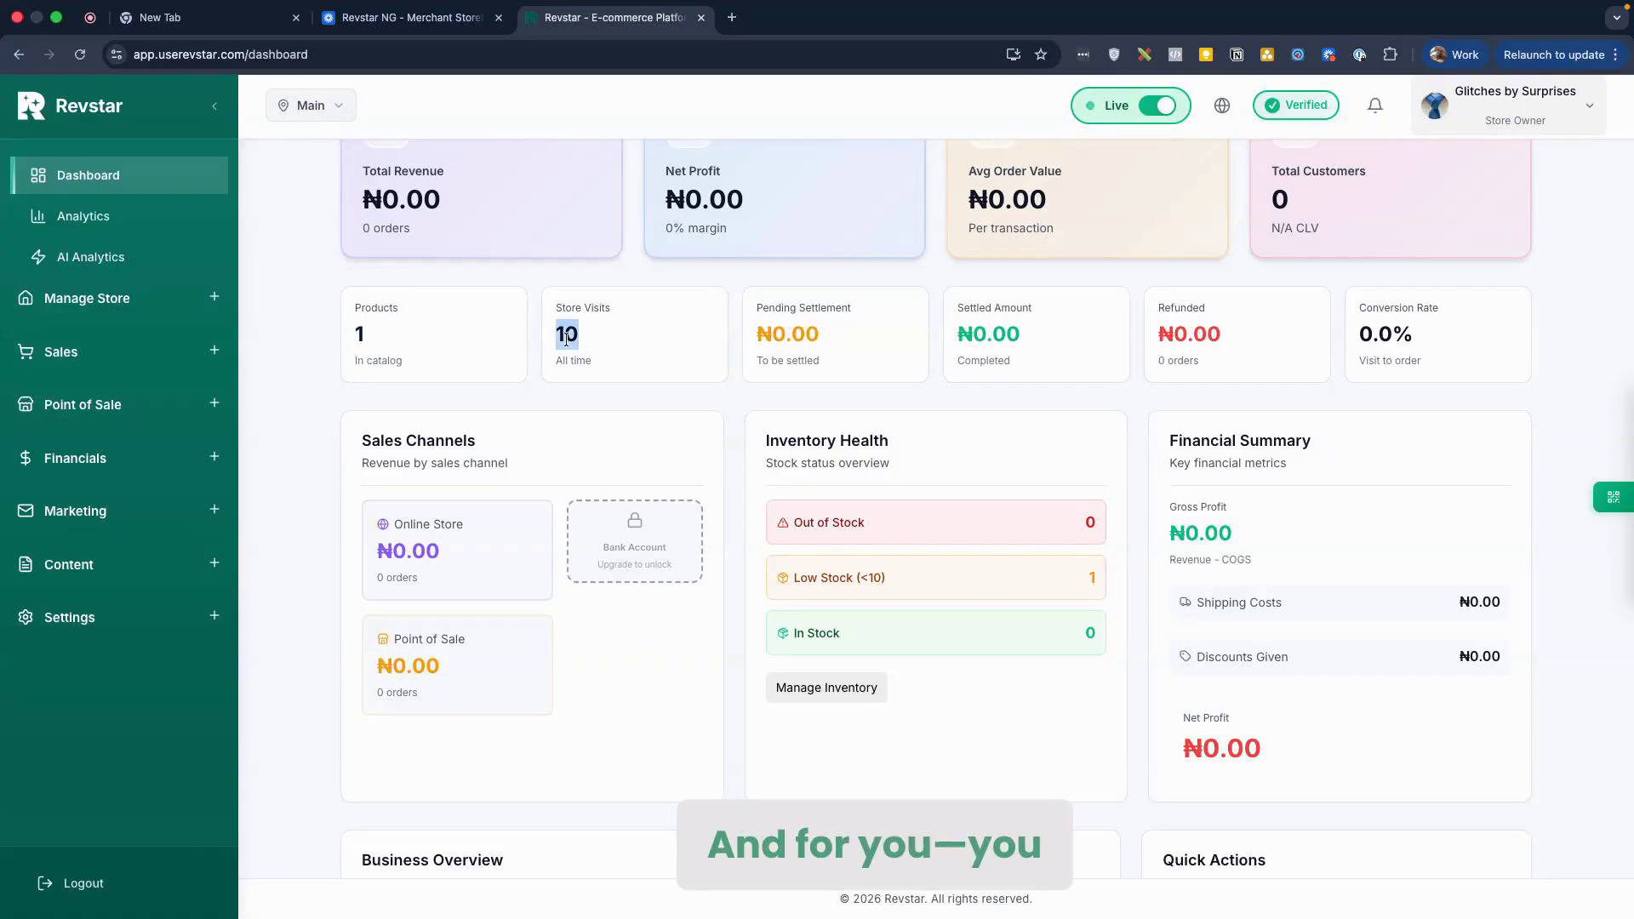
left_click(549, 335)
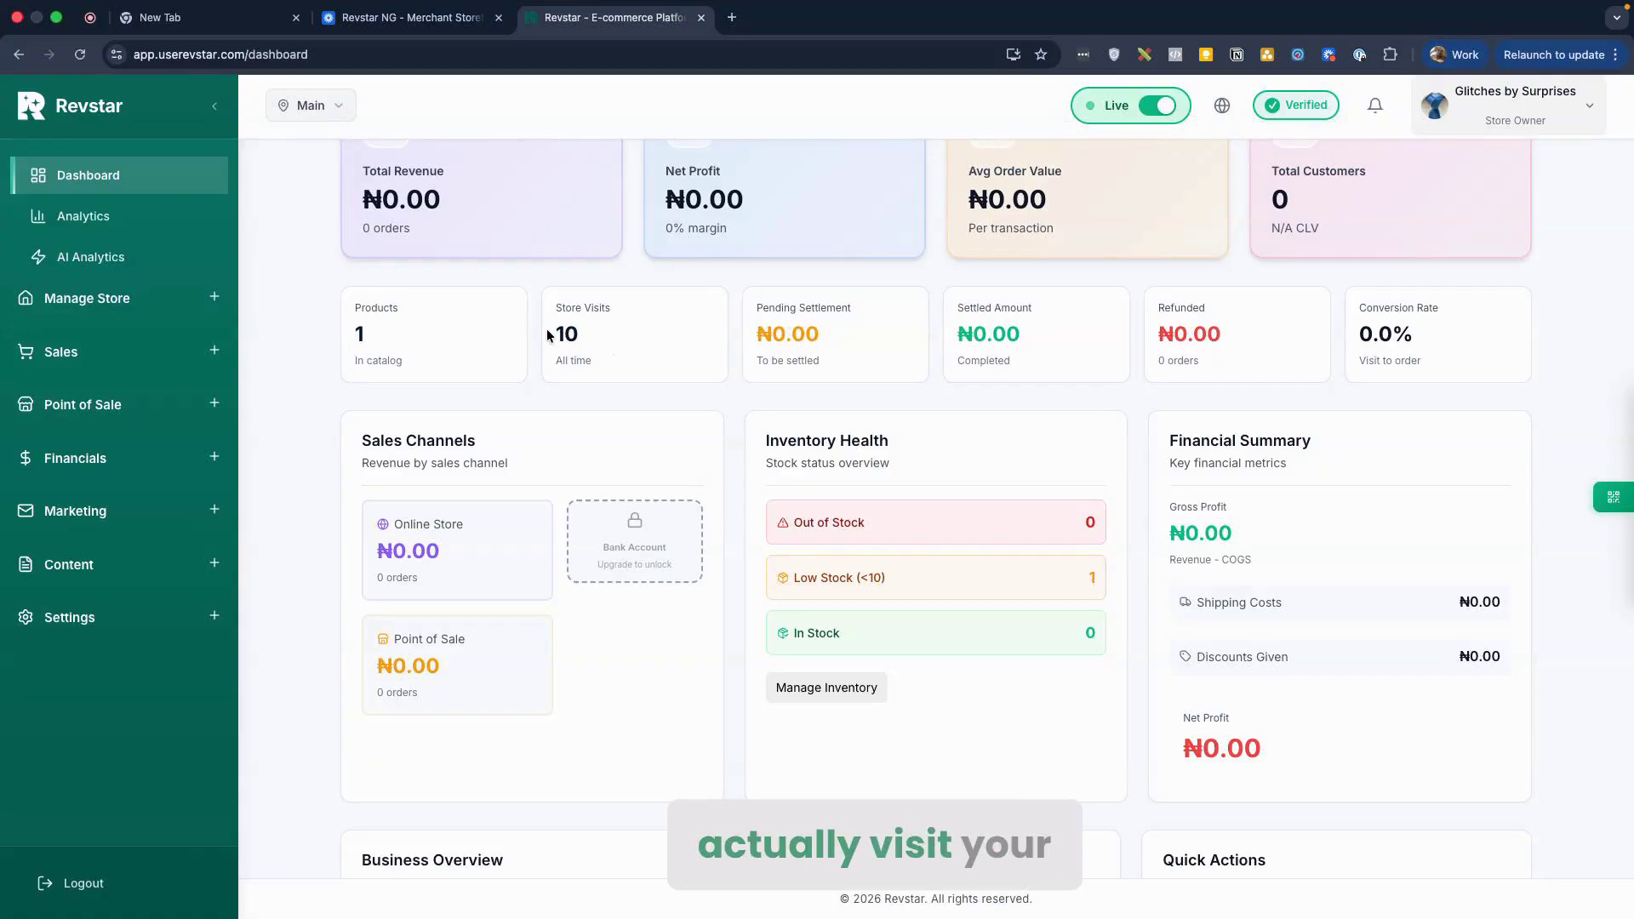
double_click(576, 334)
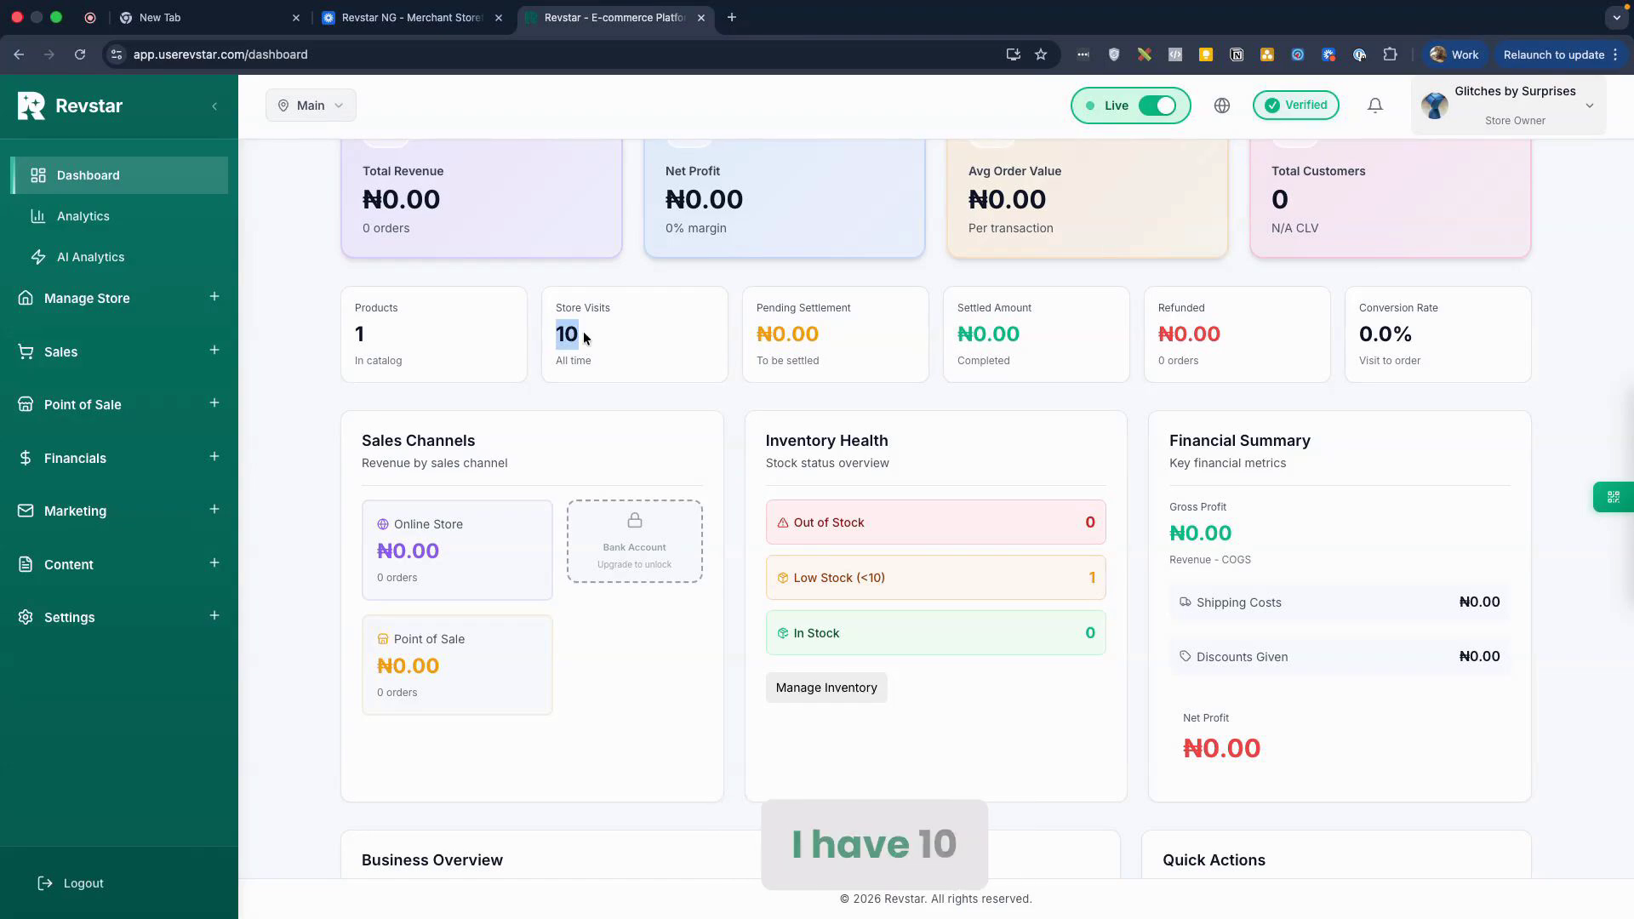
Step: Return to the Products page through the Manage Store section
scroll(602, 364, "up", 2)
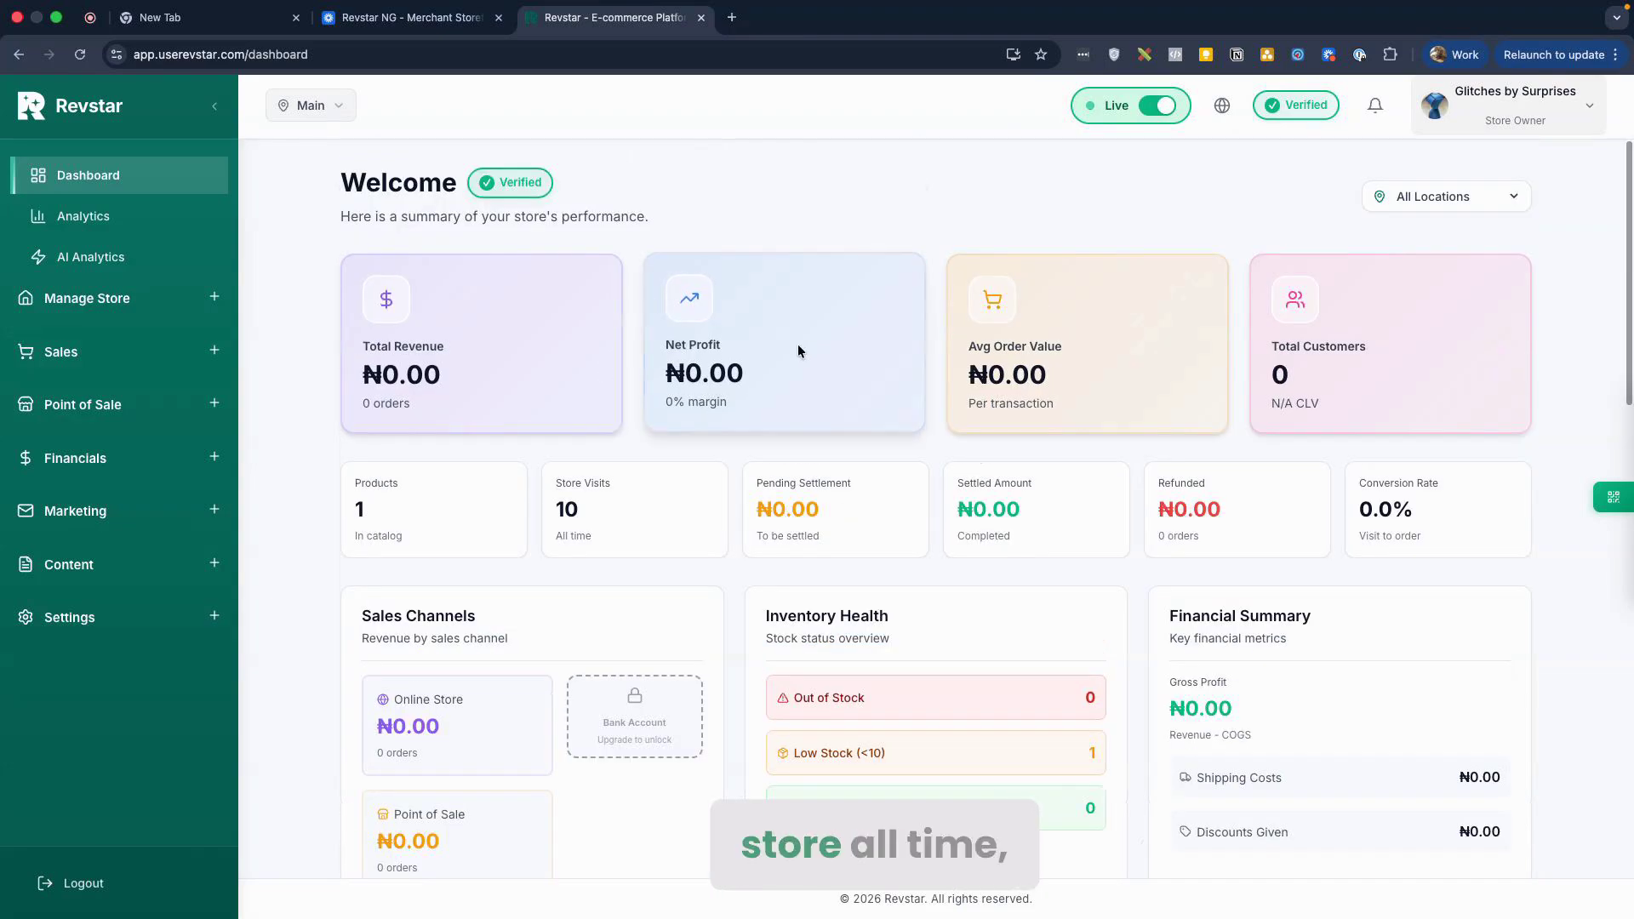
left_click(134, 312)
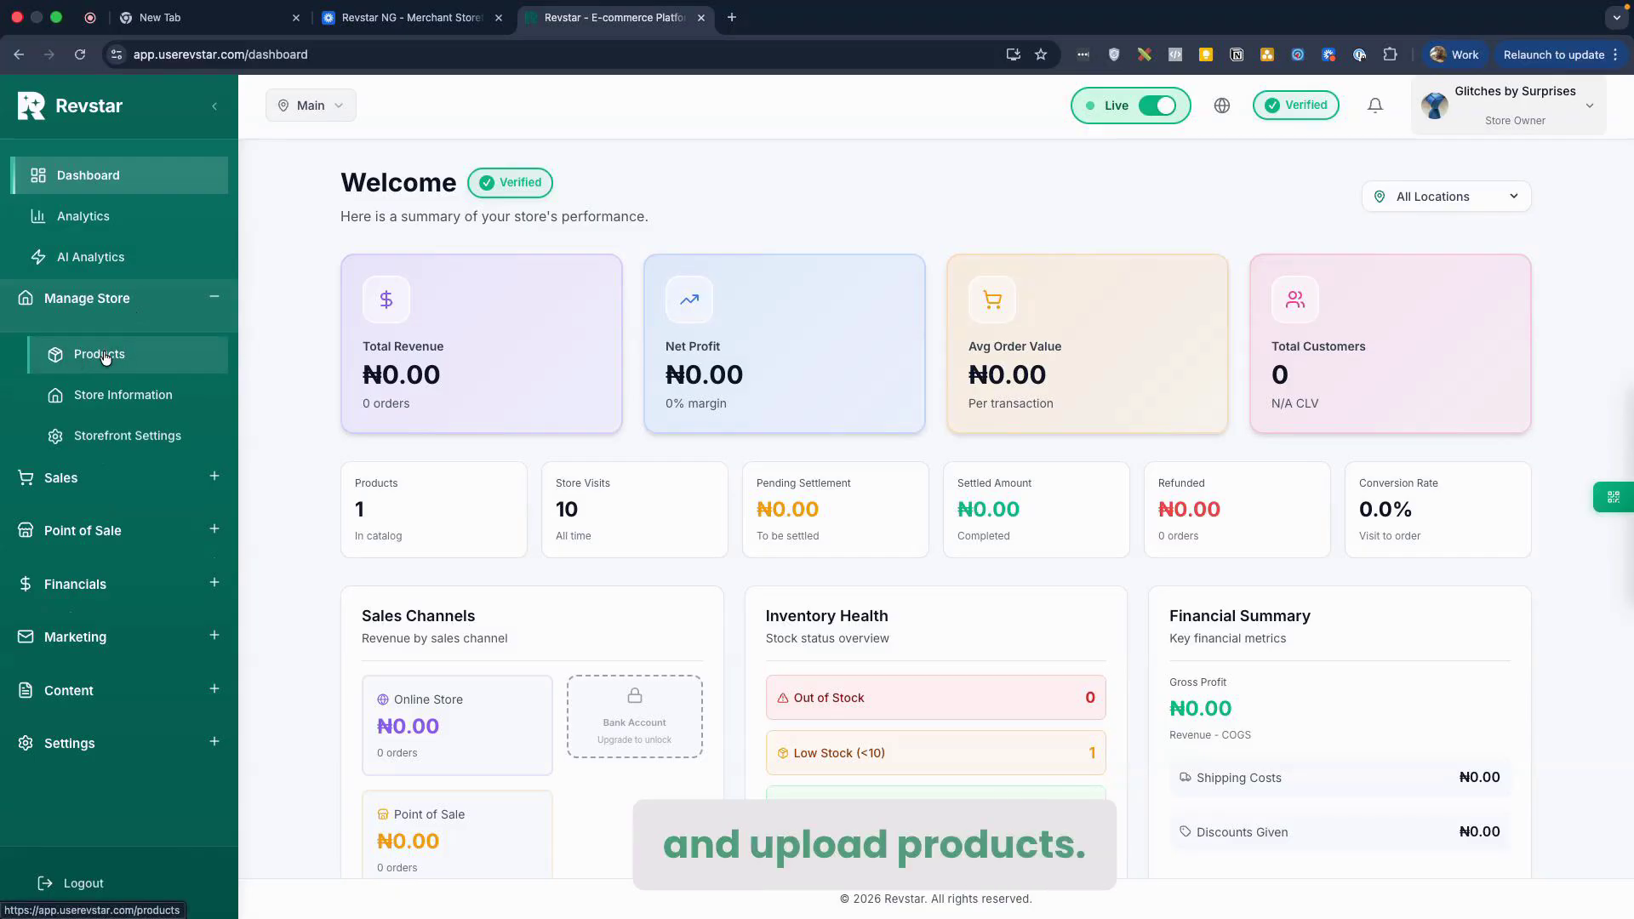
left_click(105, 356)
scroll(788, 407, "down", 1)
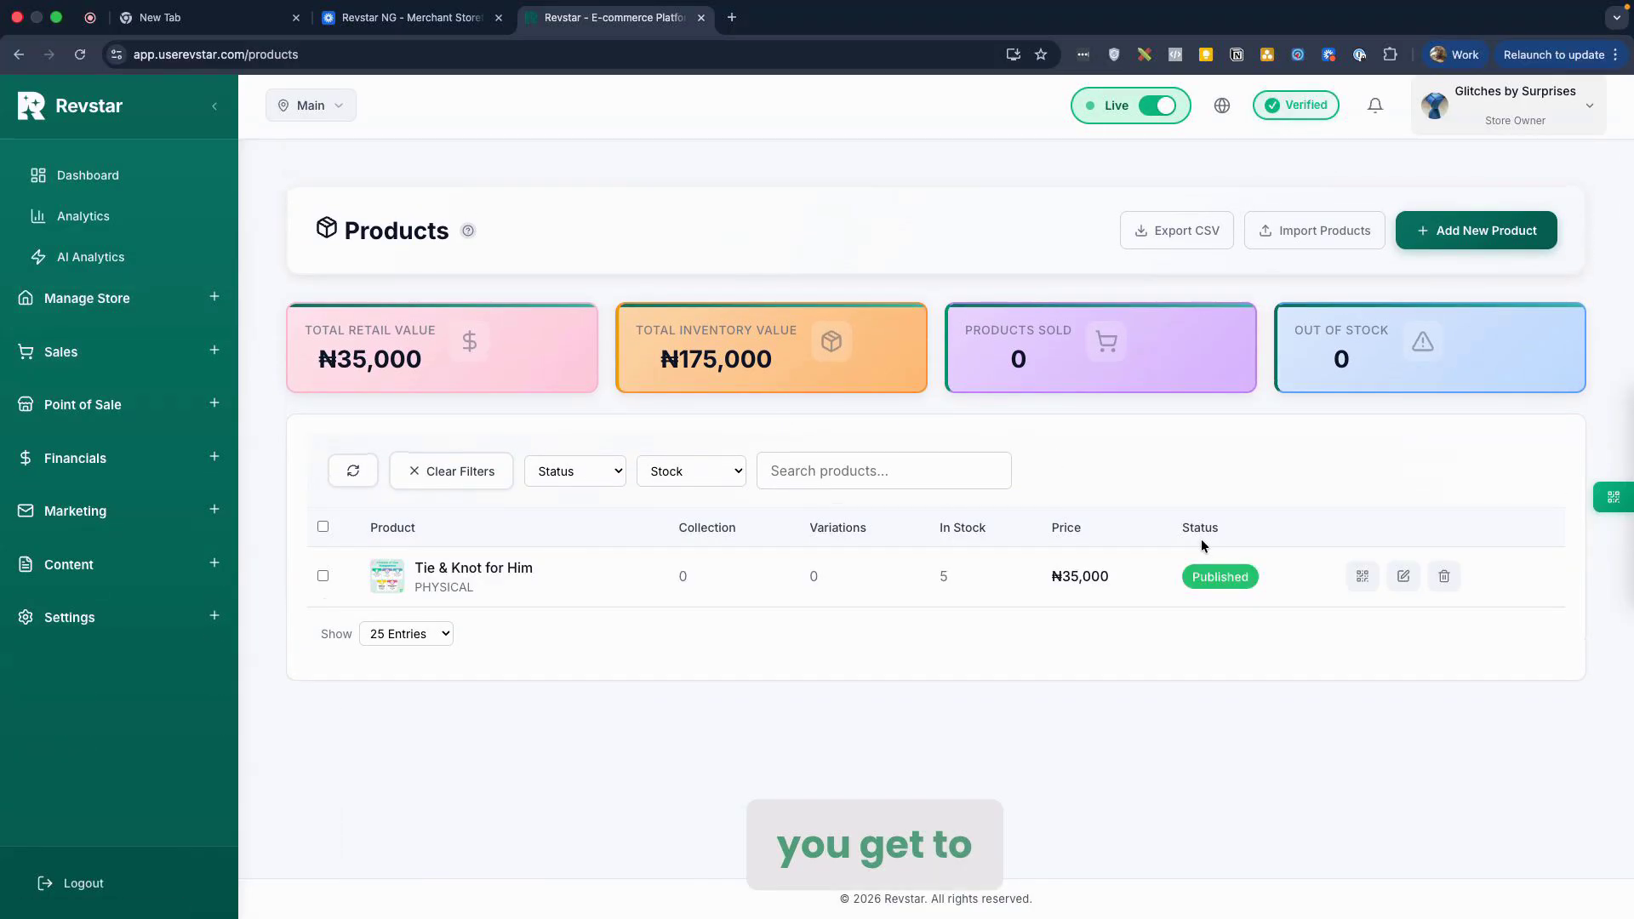
triple_click(443, 573)
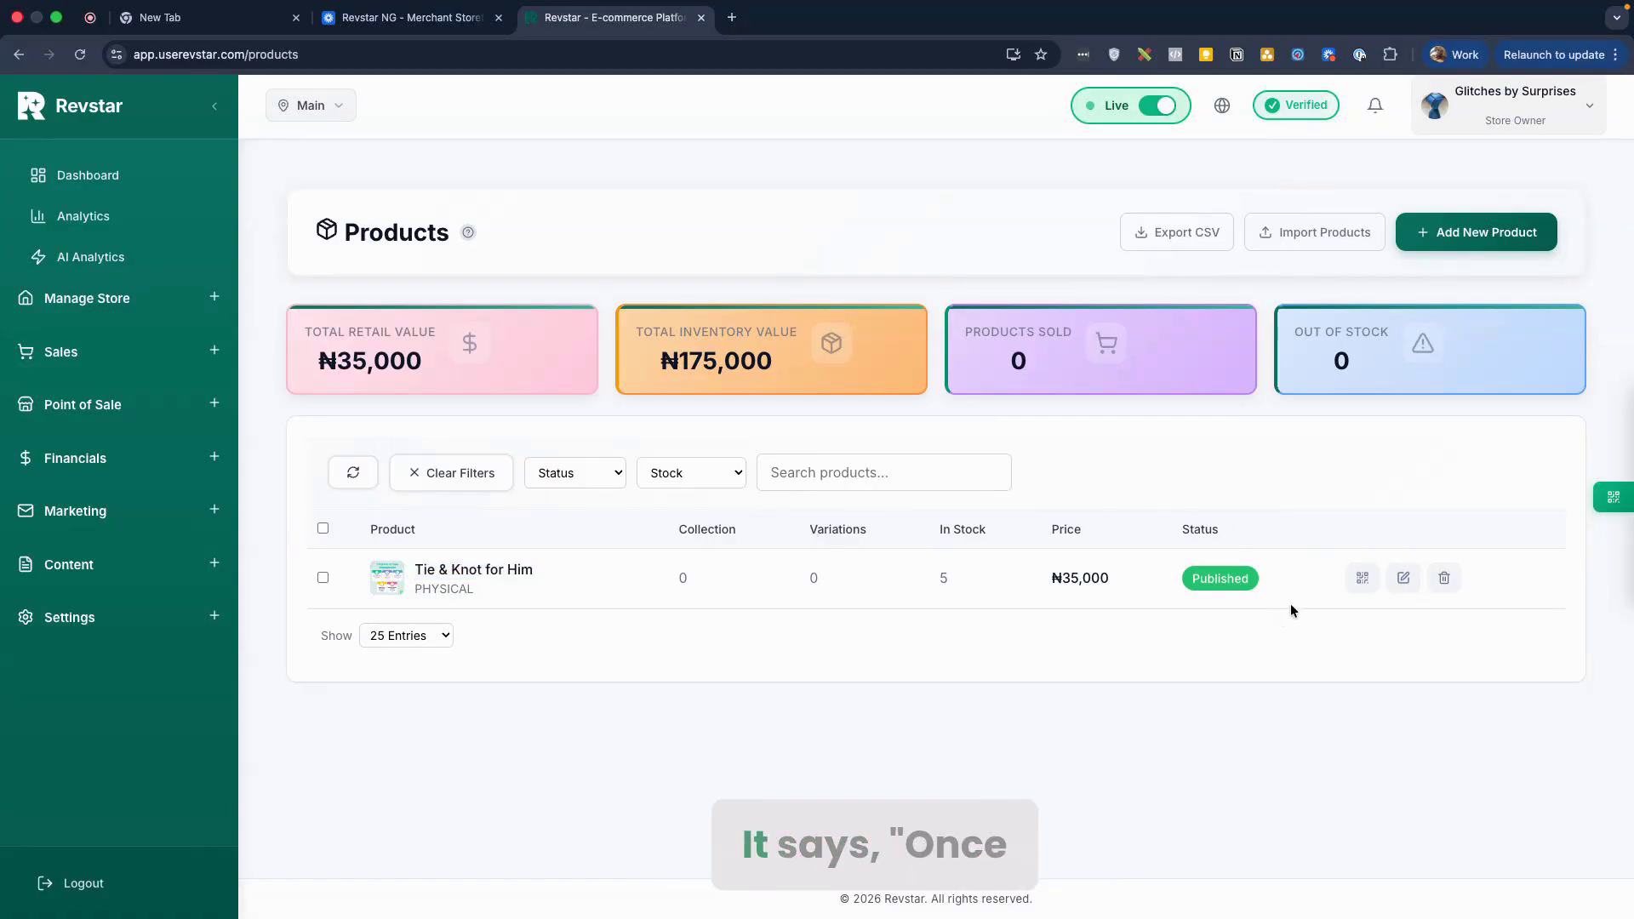
left_click(1403, 578)
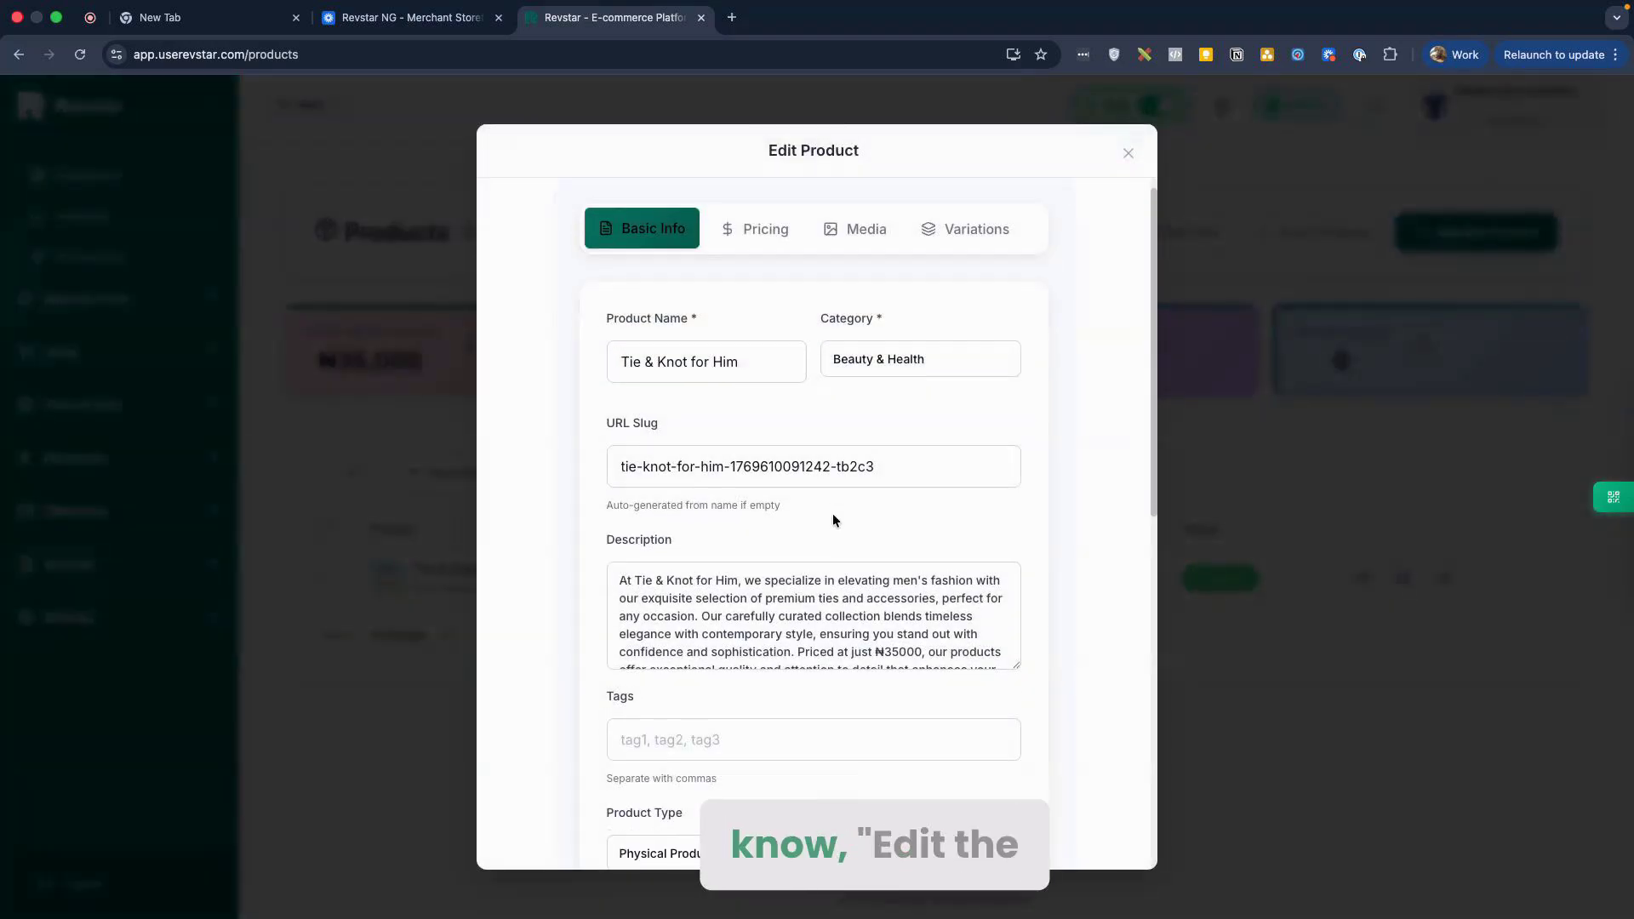
scroll(833, 514, "down", 8)
scroll(852, 334, "down", 2)
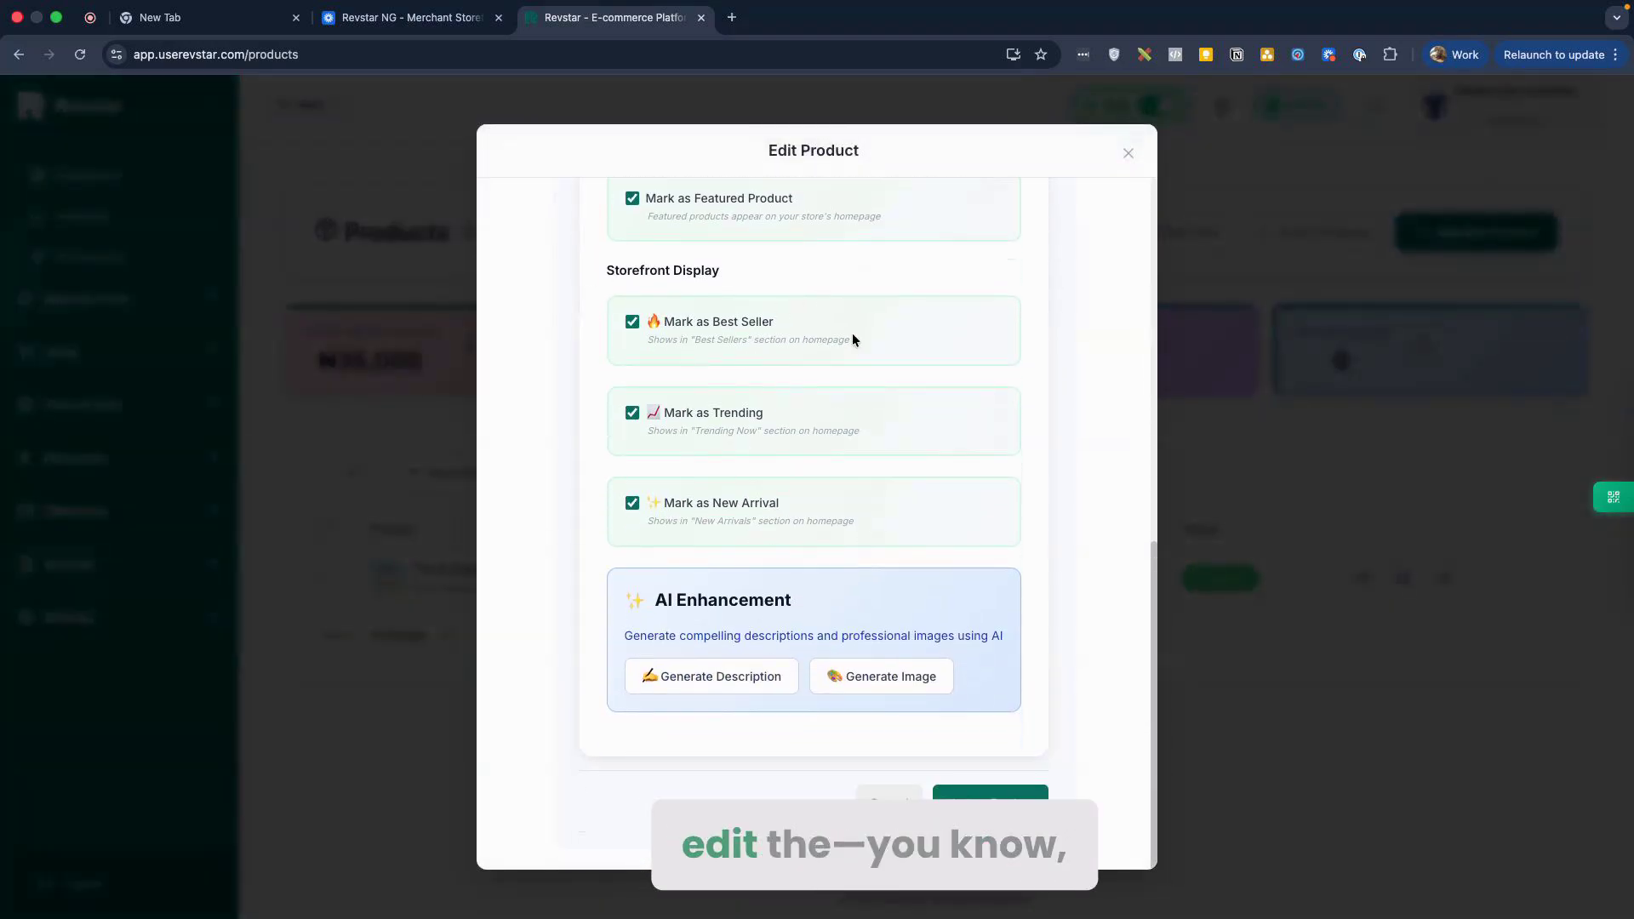
scroll(865, 518, "up", 10)
left_click(885, 260)
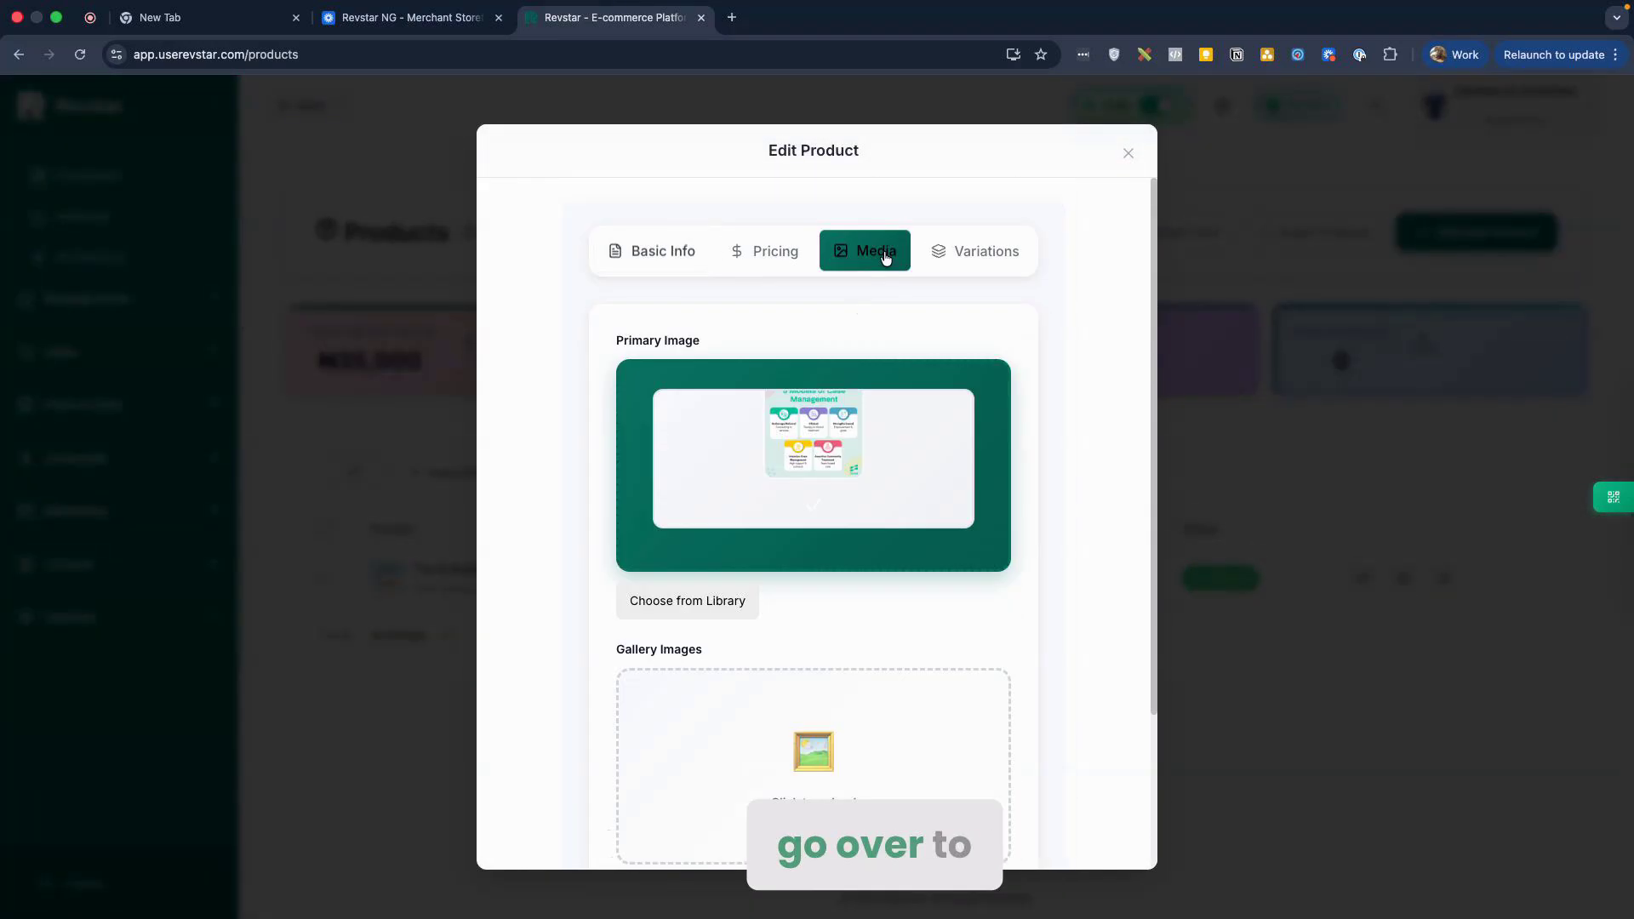
left_click(1118, 167)
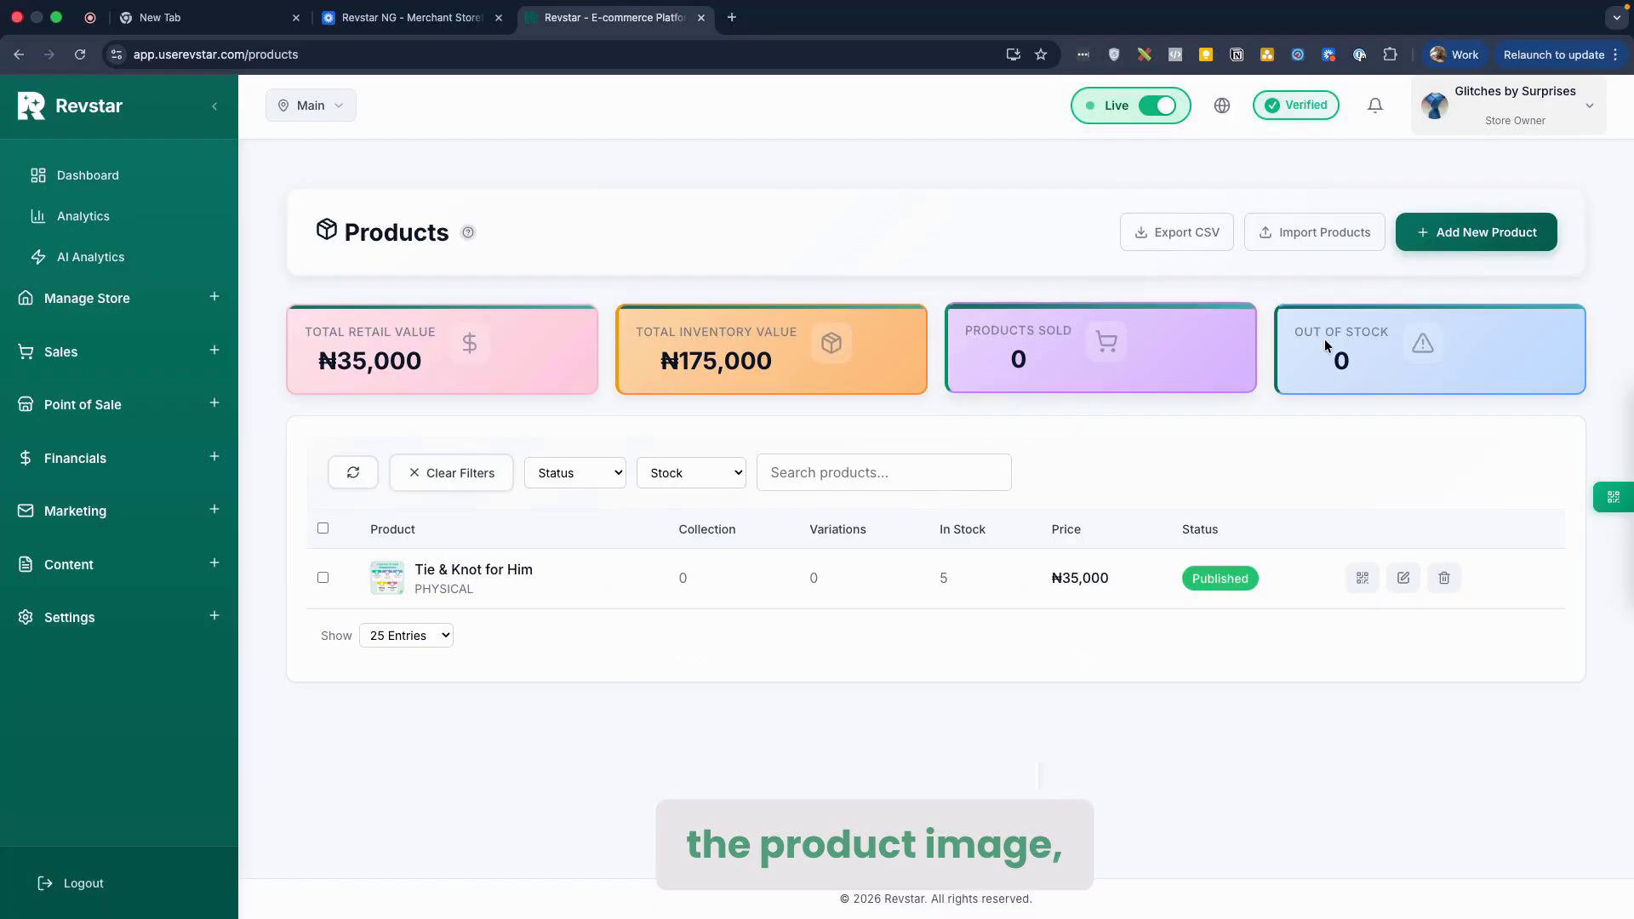
Step: Display the shareable QR code for the 'Tie & Knot for Him' product
scroll(1215, 419, "down", 2)
scroll(1215, 419, "up", 3)
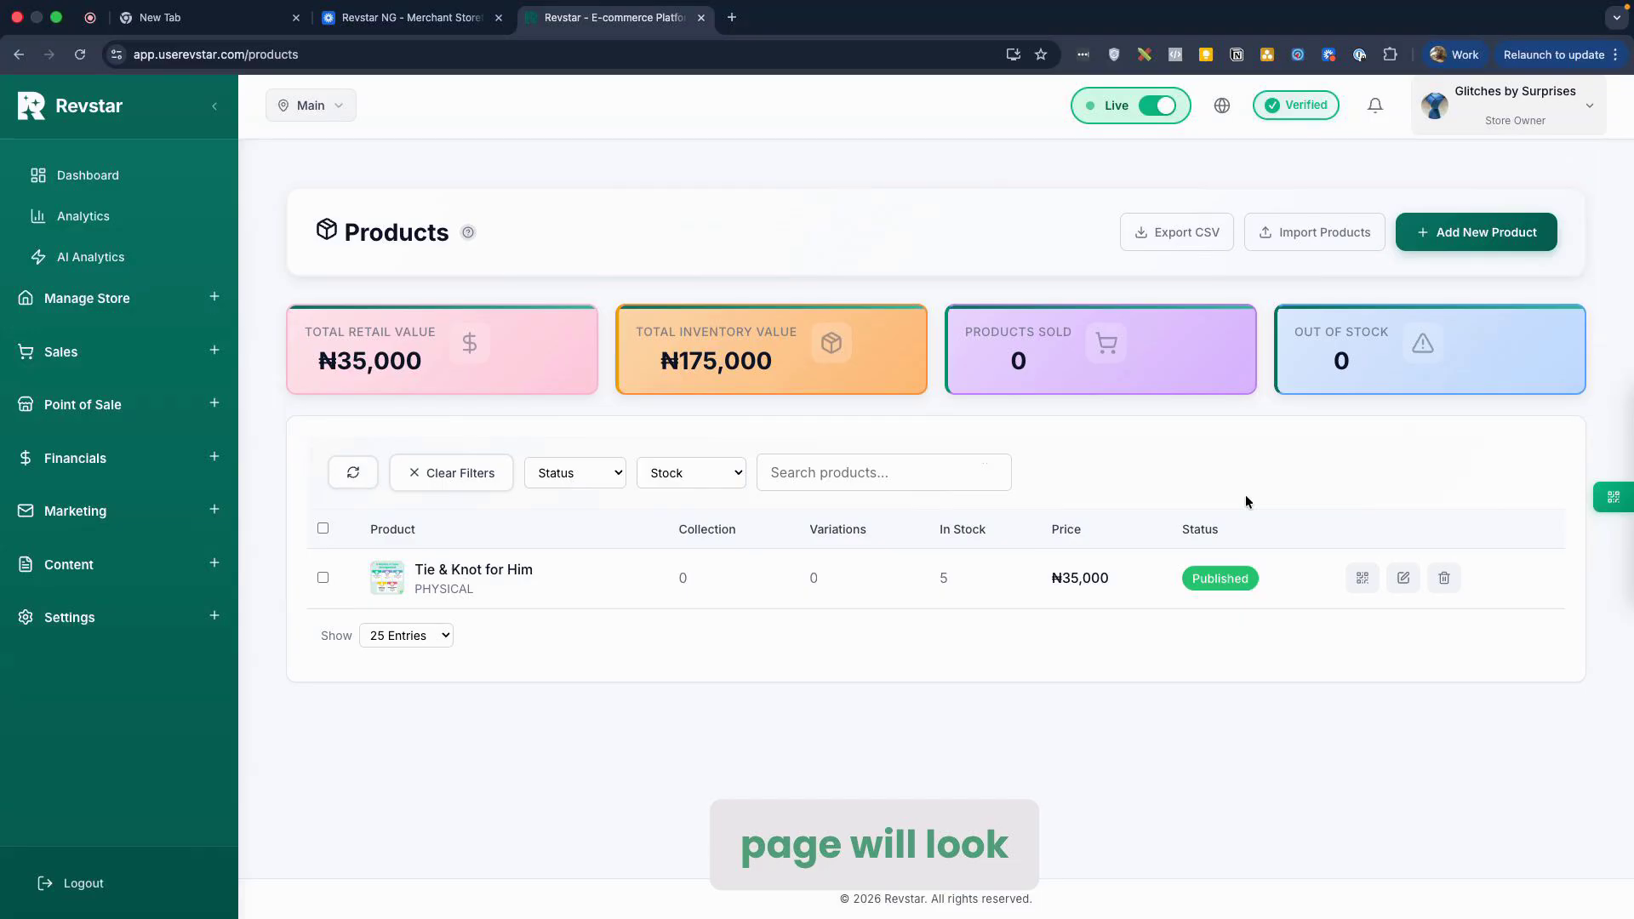
left_click(1362, 579)
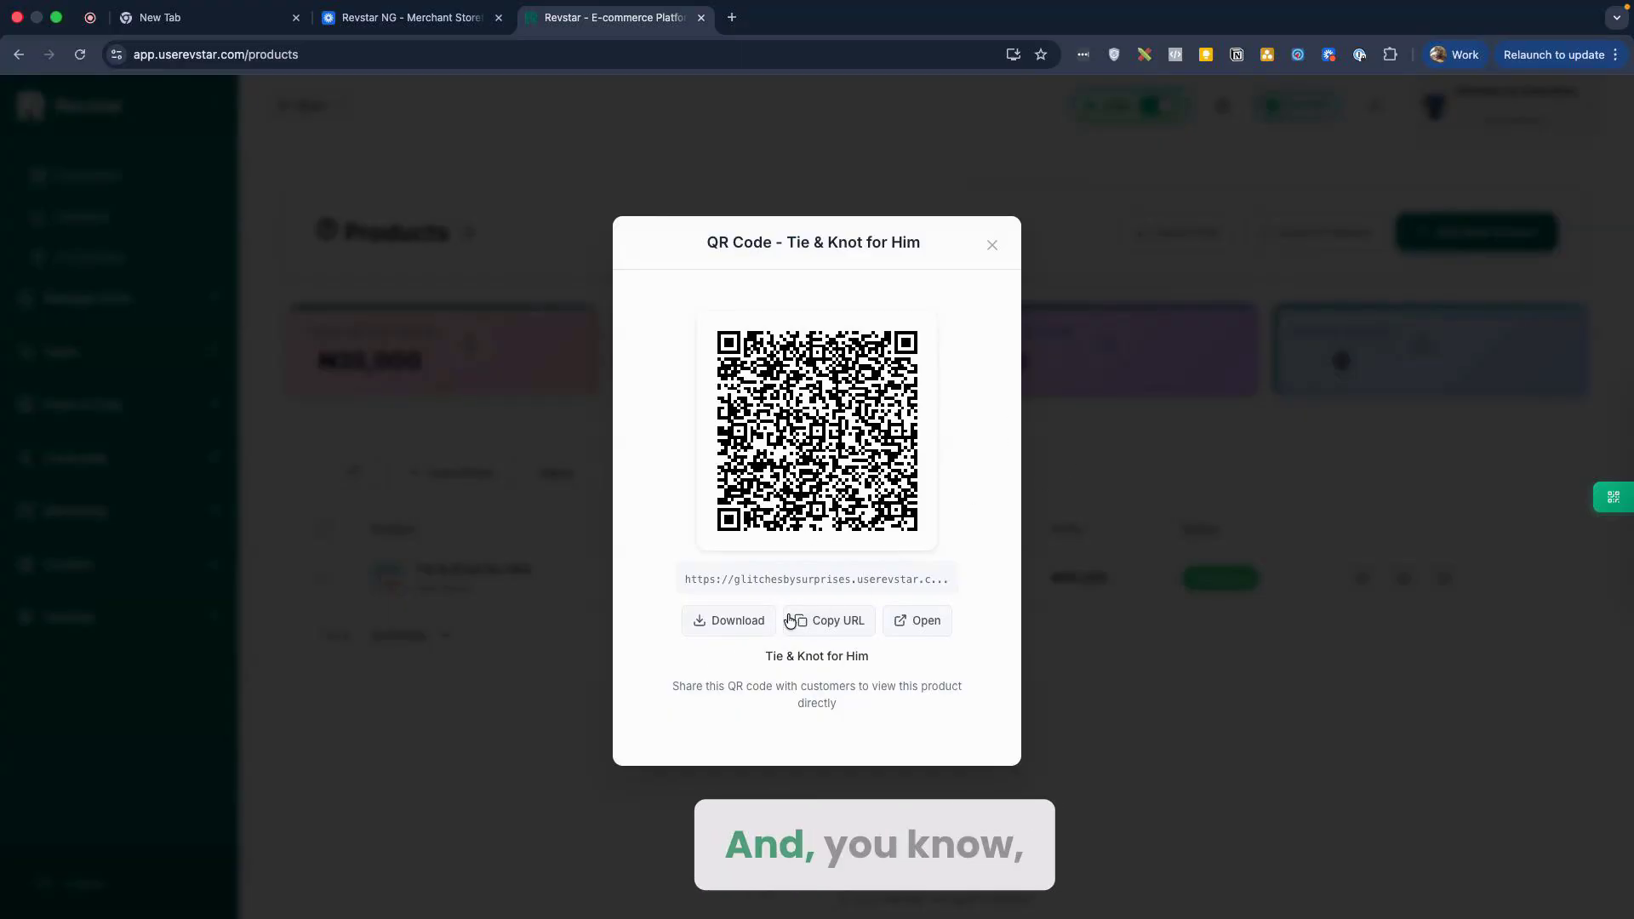
Step: Open the QR link's storefront page for 'Tie & Knot for Him', then close it
left_click(910, 620)
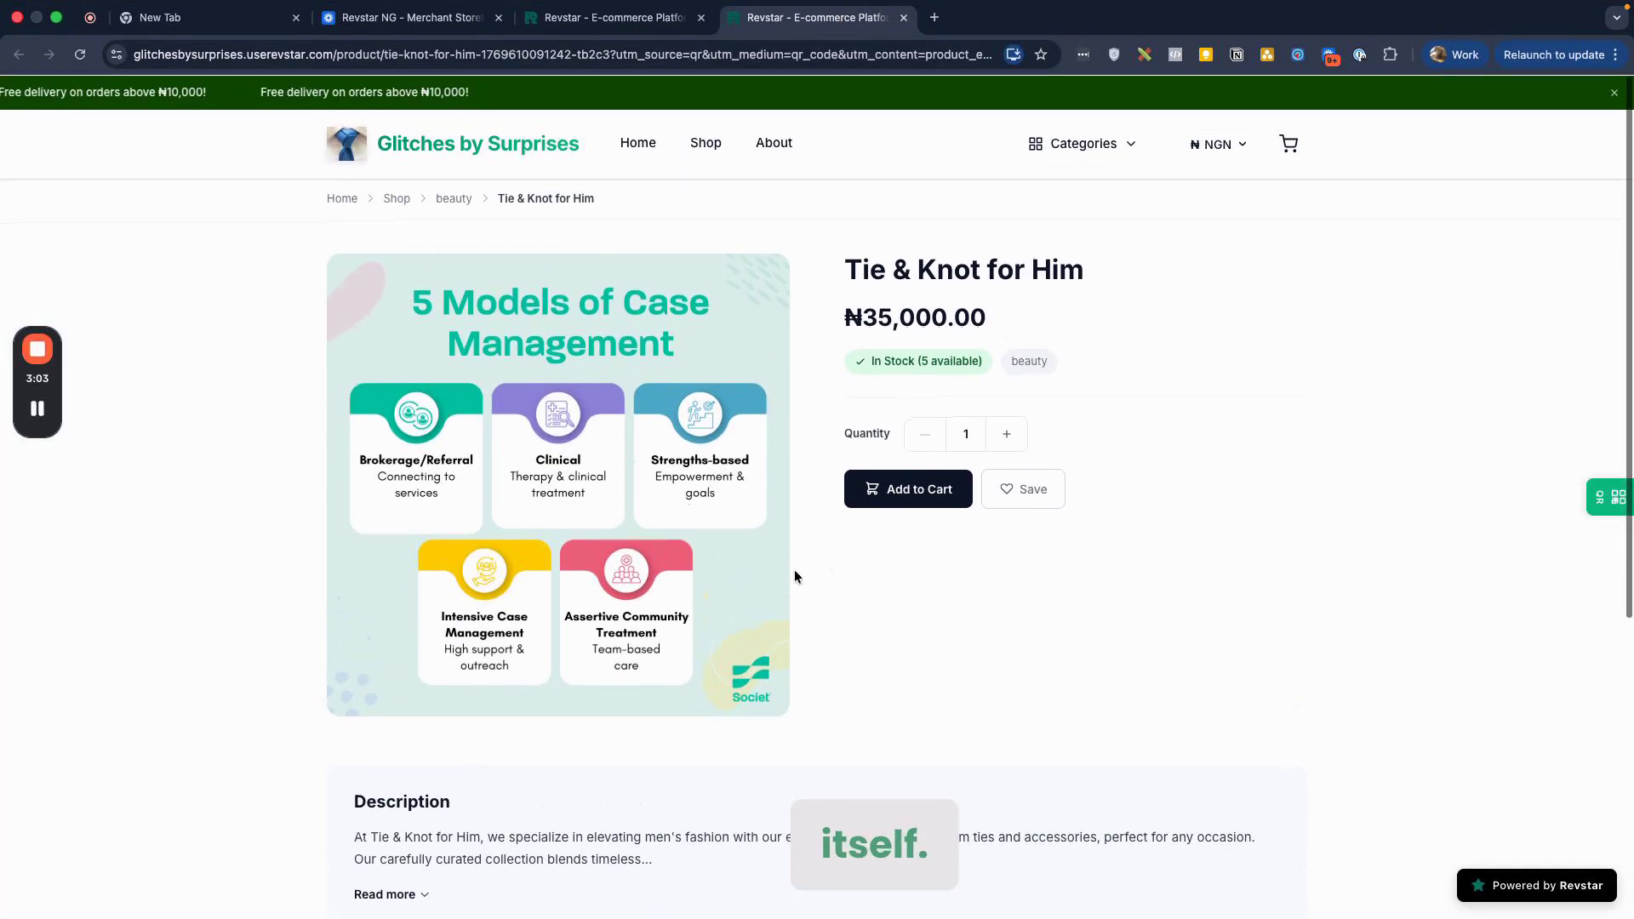
scroll(794, 569, "down", 5)
scroll(808, 611, "up", 5)
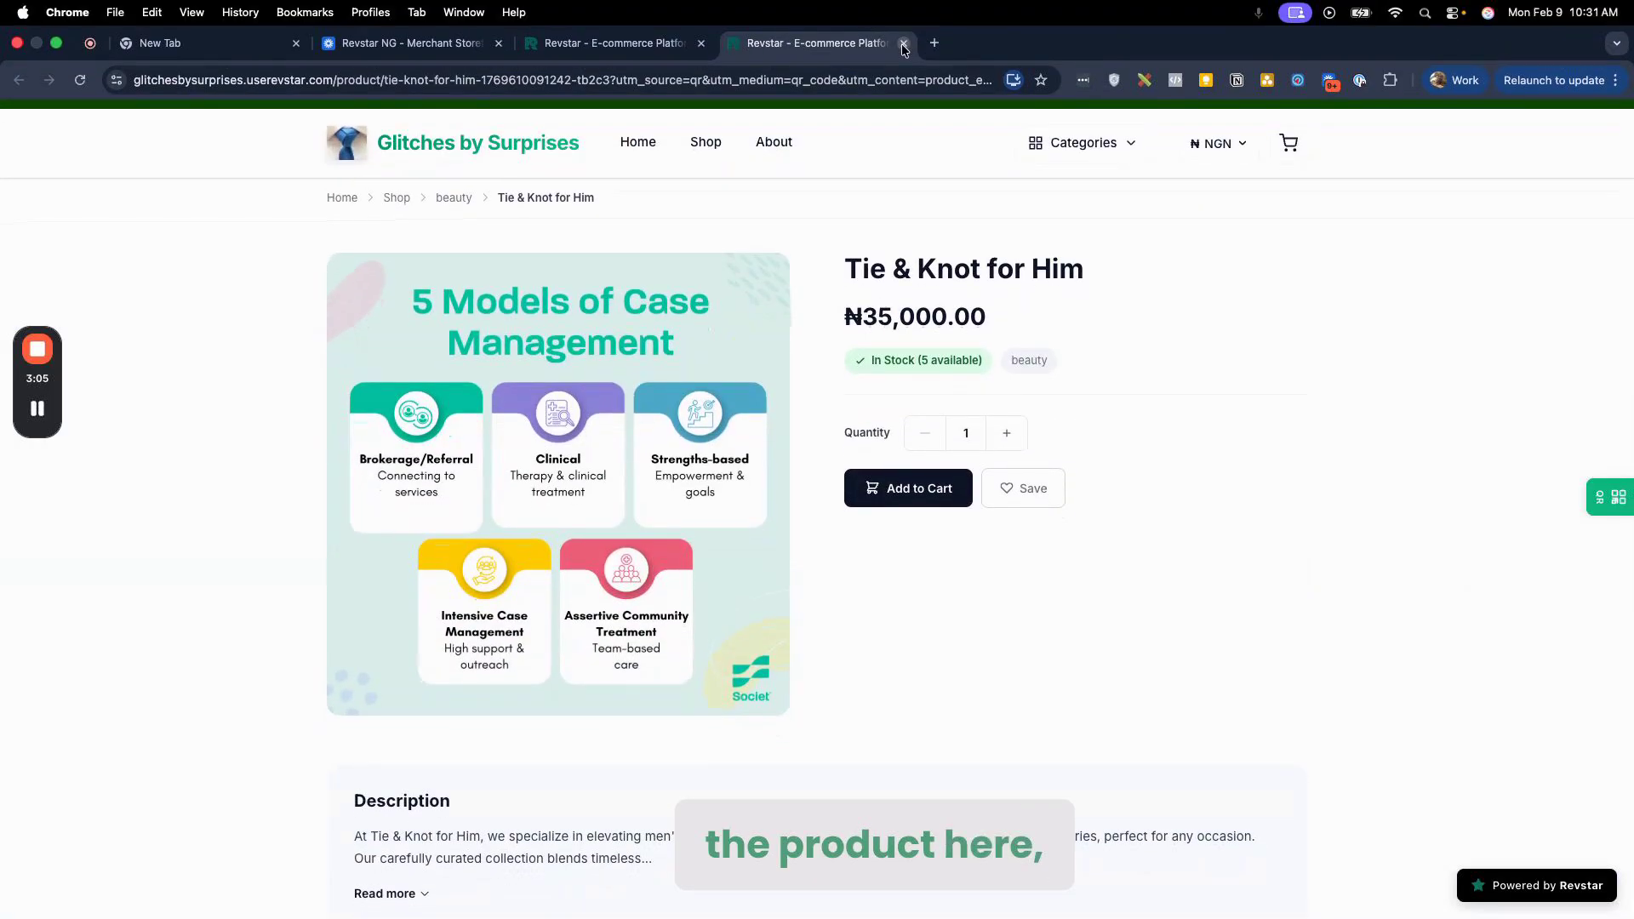
left_click(904, 35)
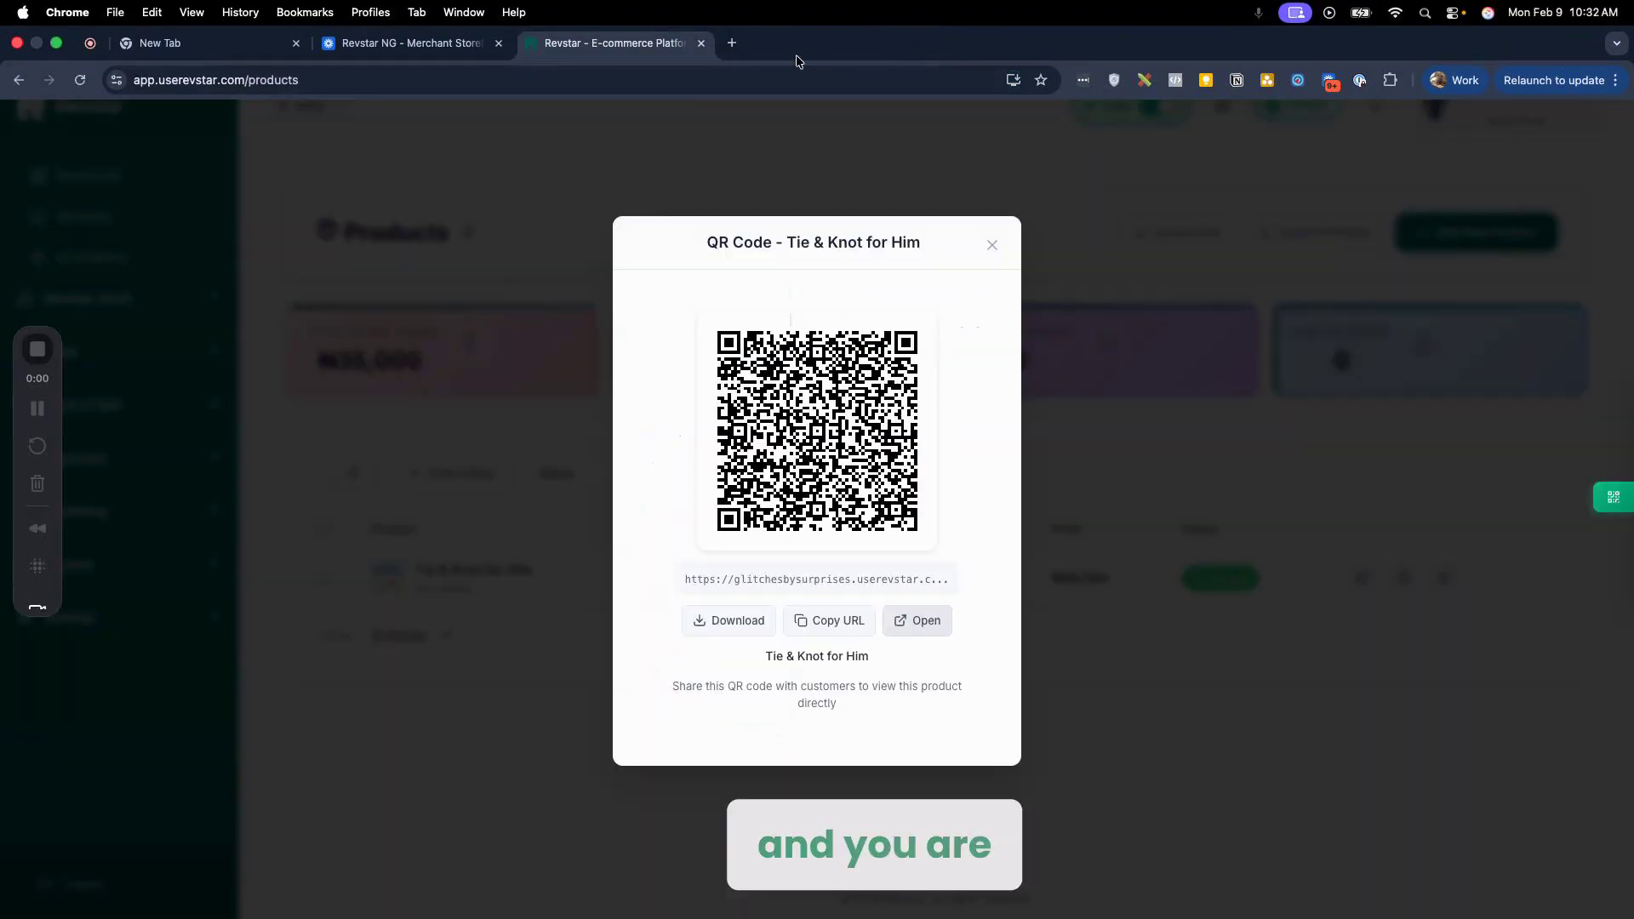
Step: Close the QR code dialog, then briefly open and close the Add New Product form
left_click(991, 245)
left_click(1477, 232)
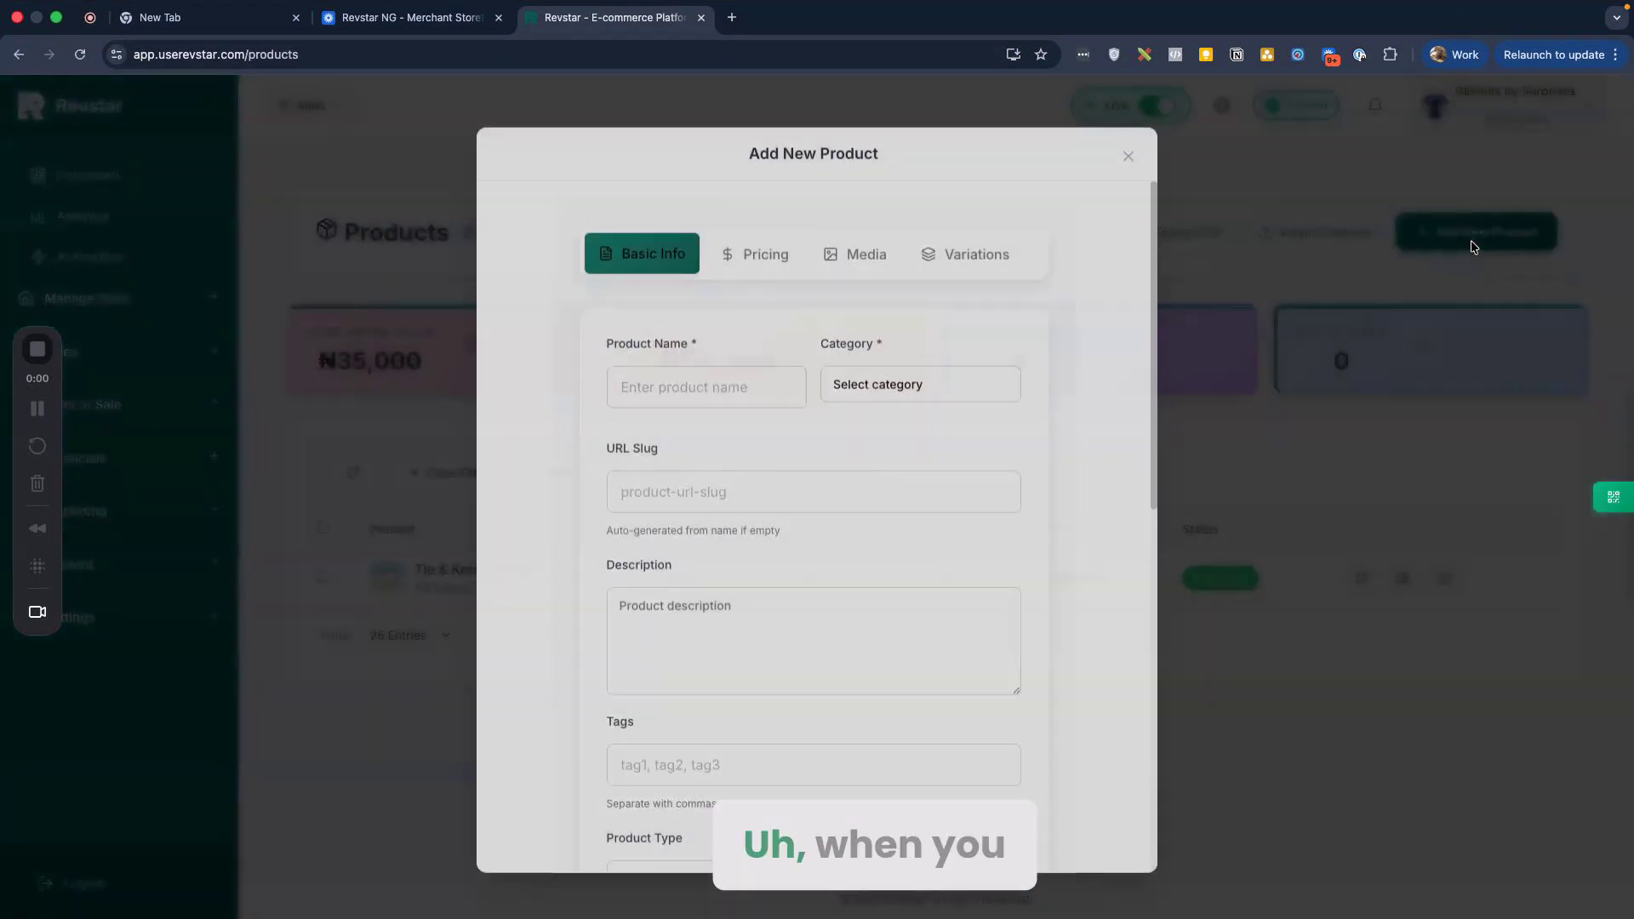
left_click(1123, 154)
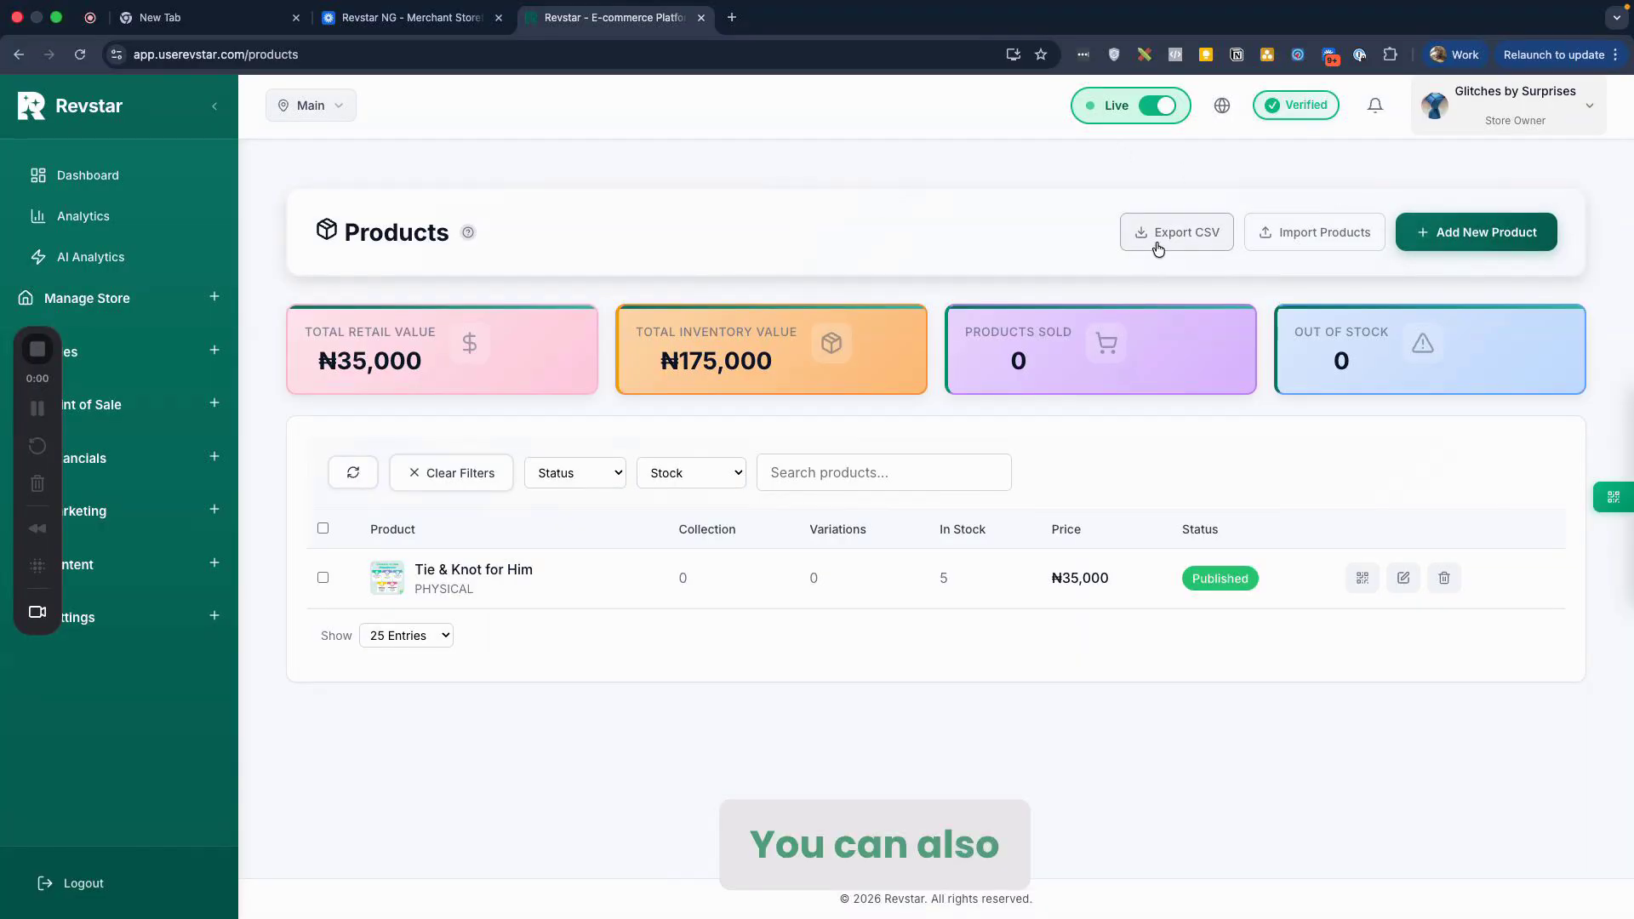
Step: In Import Products, point out the PHYSICAL, DIGITAL, SERVICE, APPOINTMENT types and download the sample CSV
left_click(1302, 250)
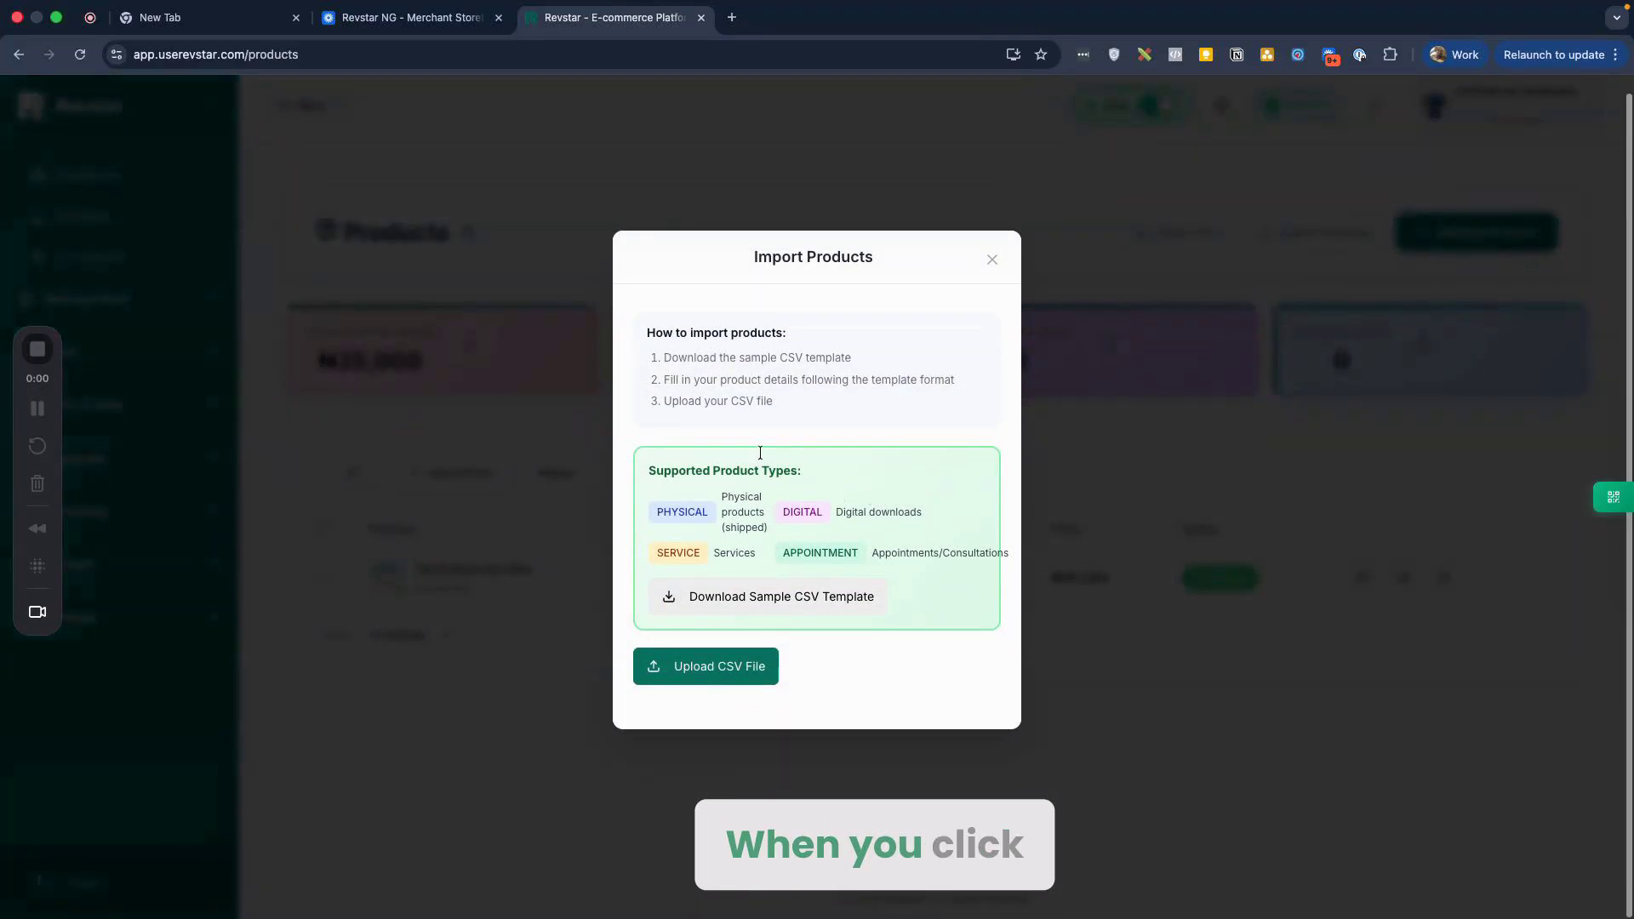
left_click_drag(696, 498, 749, 515)
left_click(751, 517)
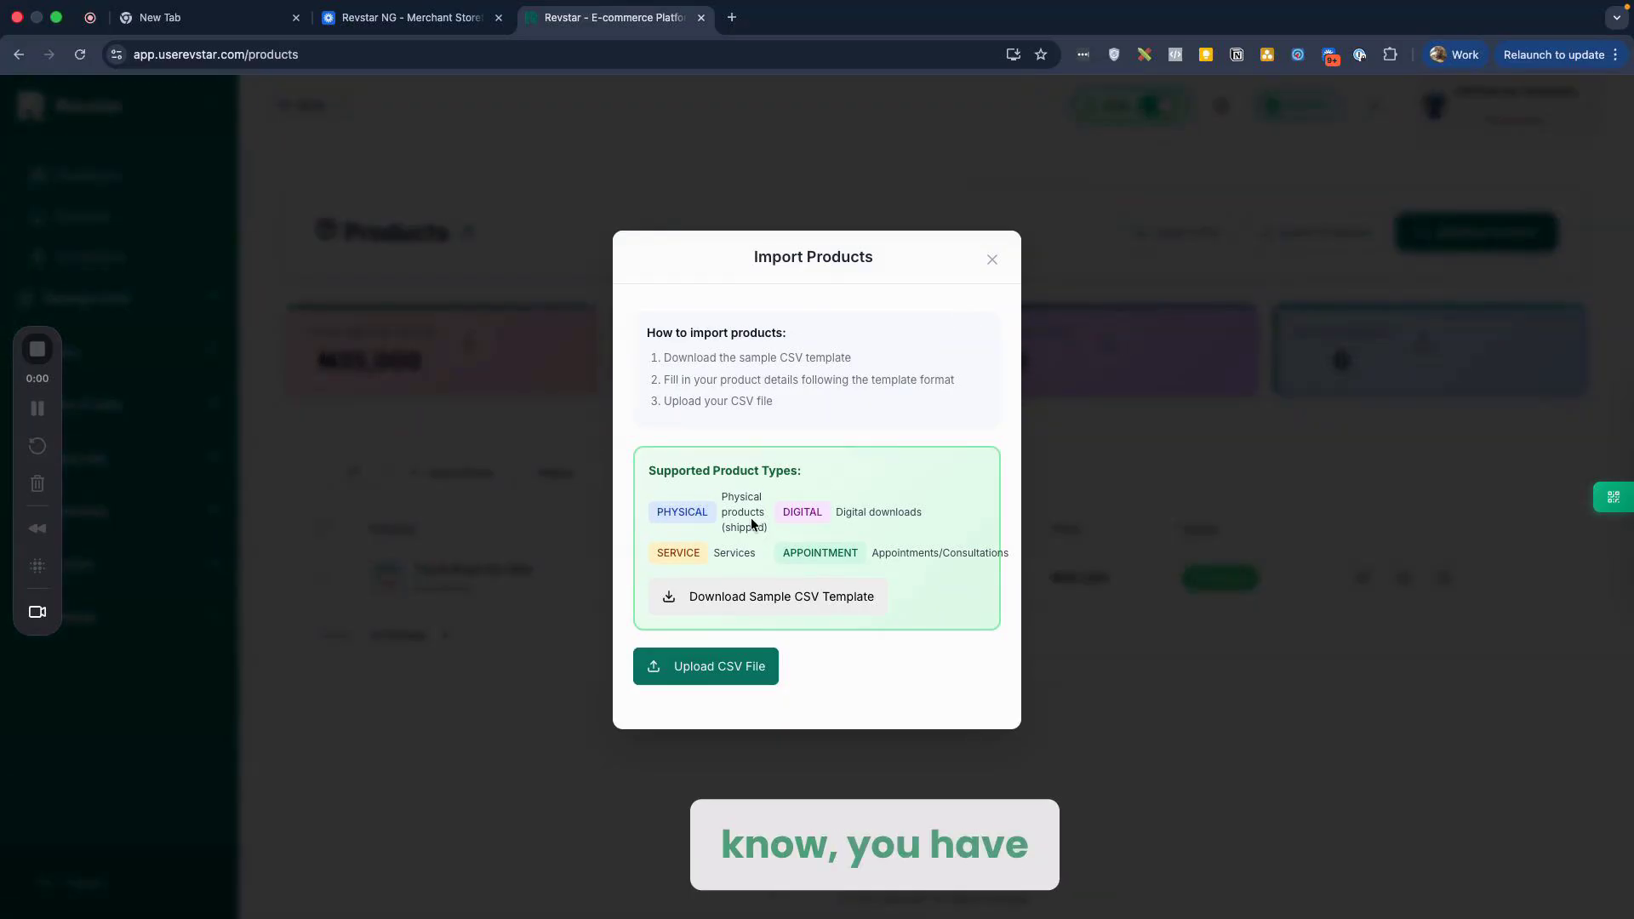
double_click(676, 516)
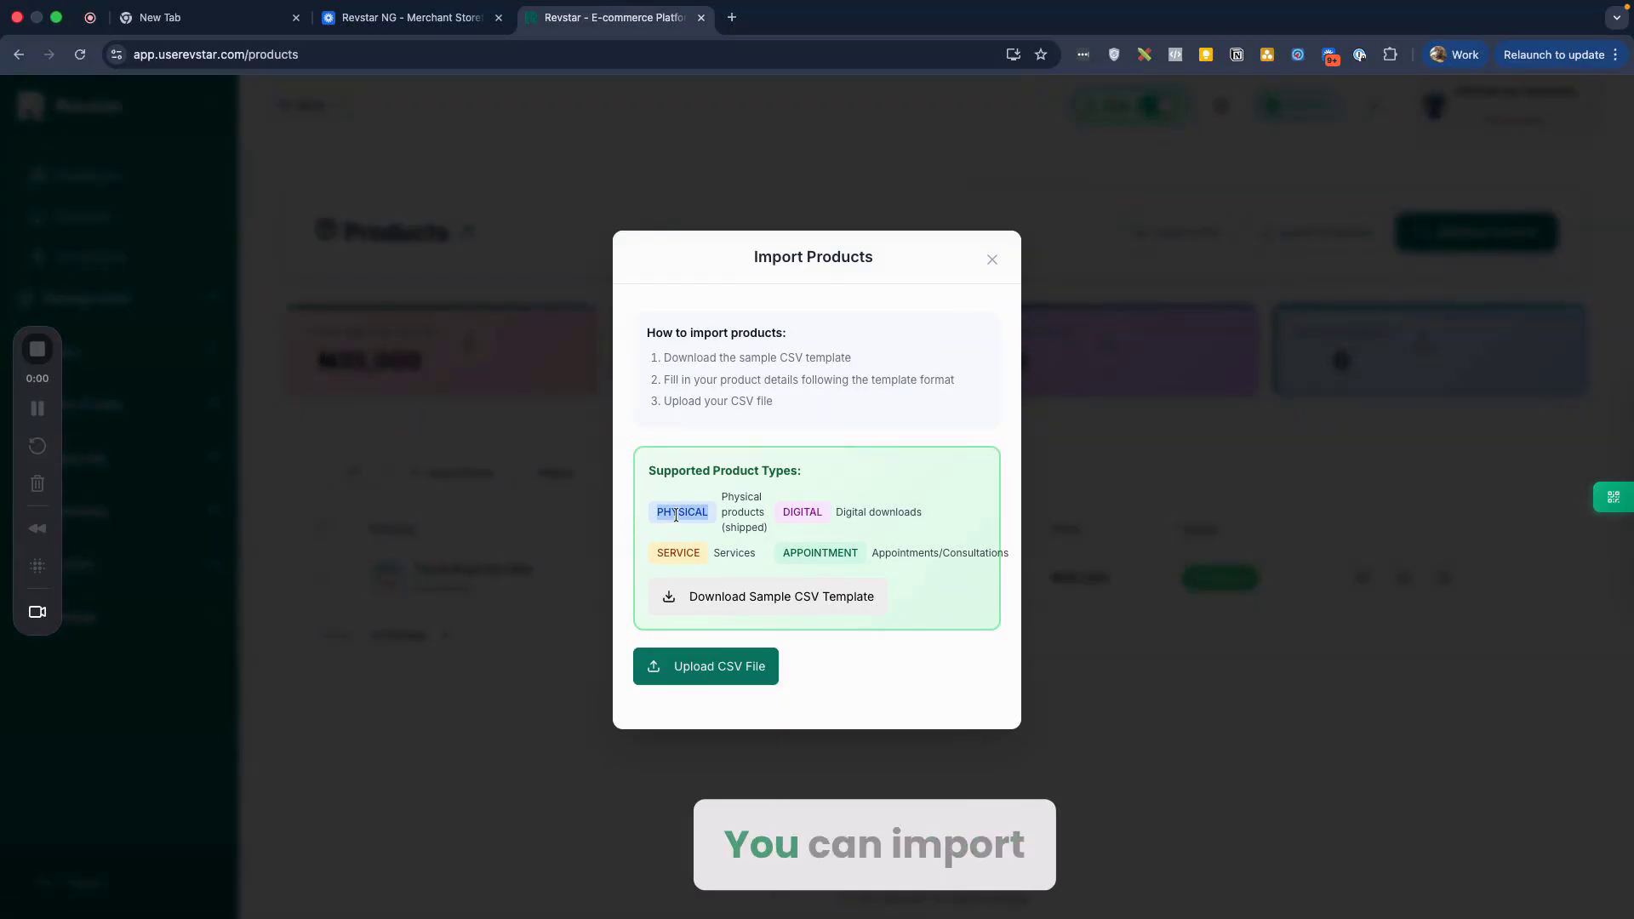
double_click(802, 511)
double_click(678, 552)
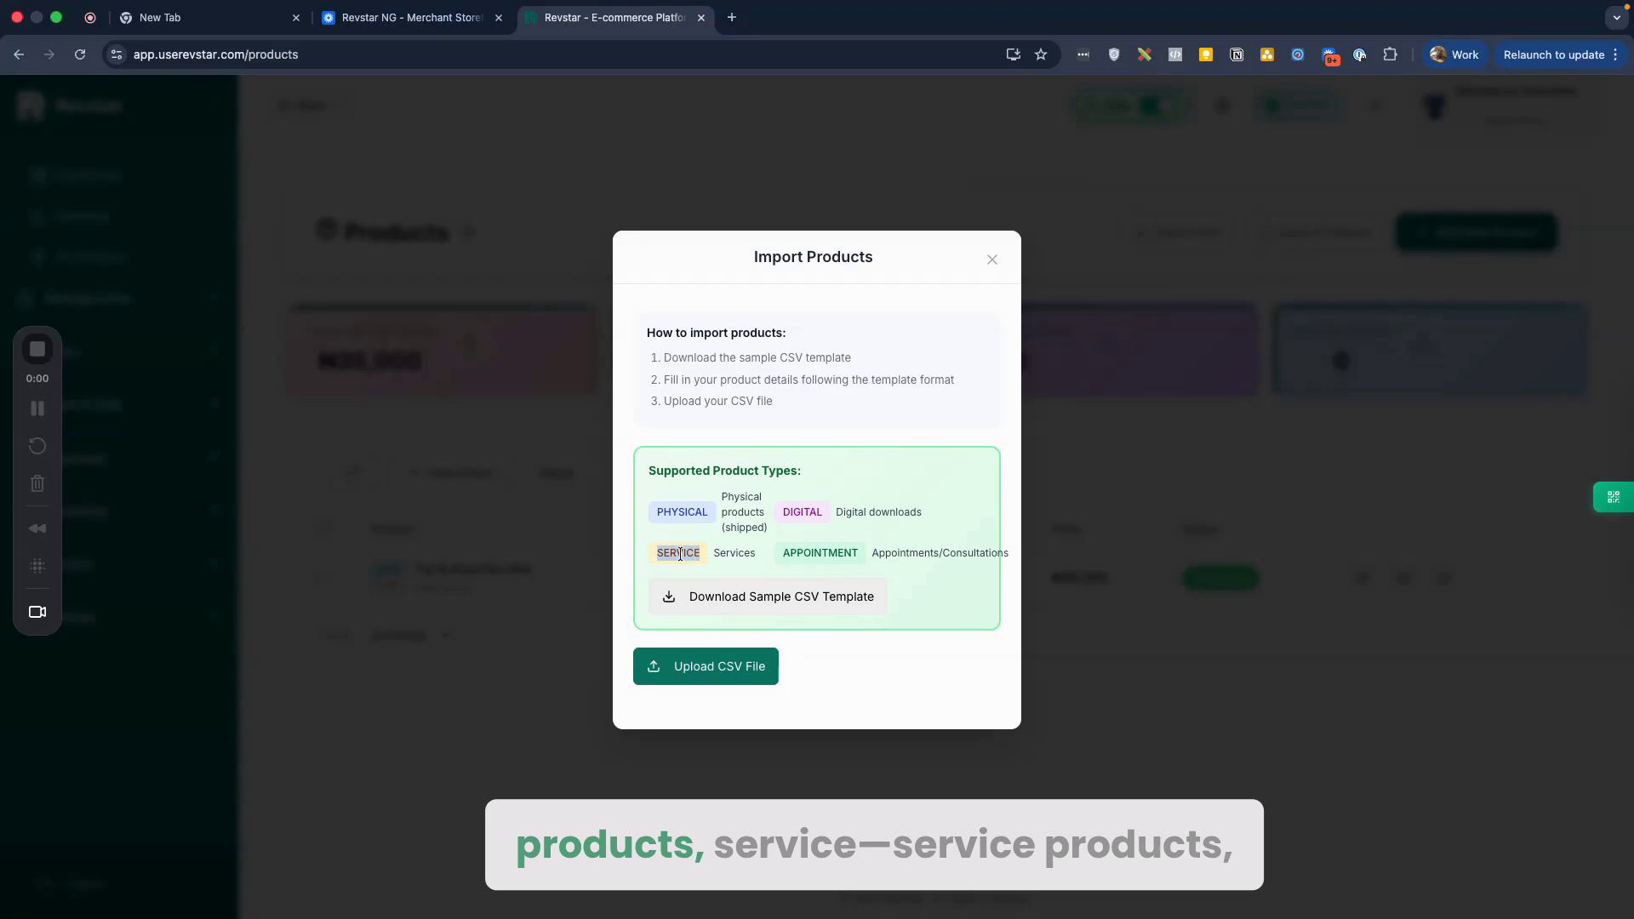
double_click(791, 555)
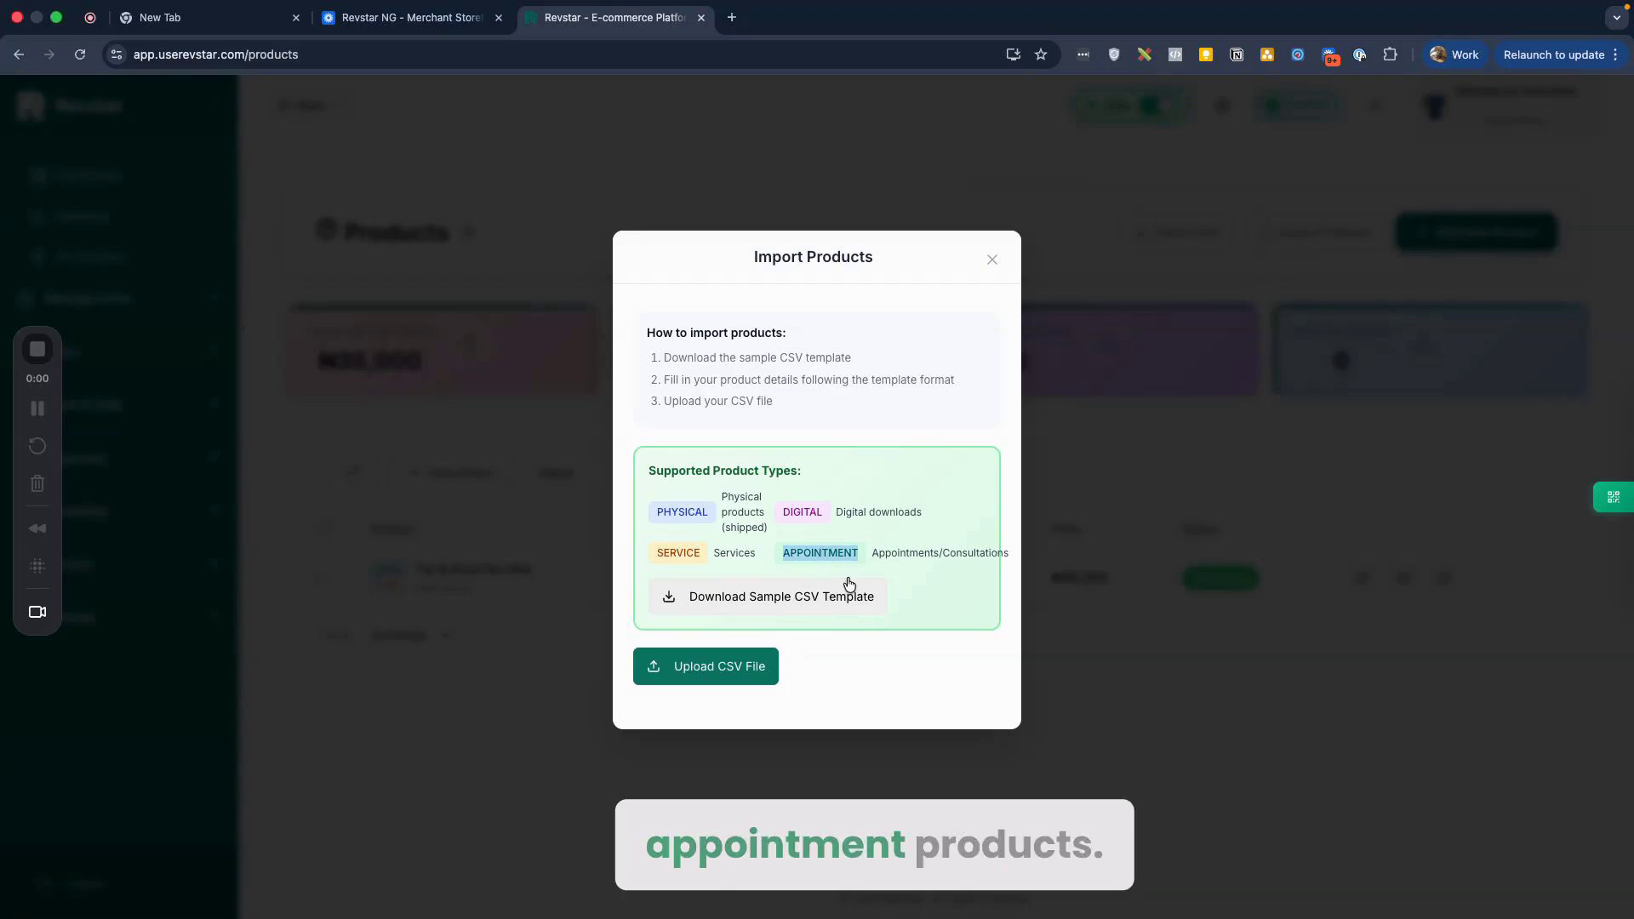
left_click(849, 584)
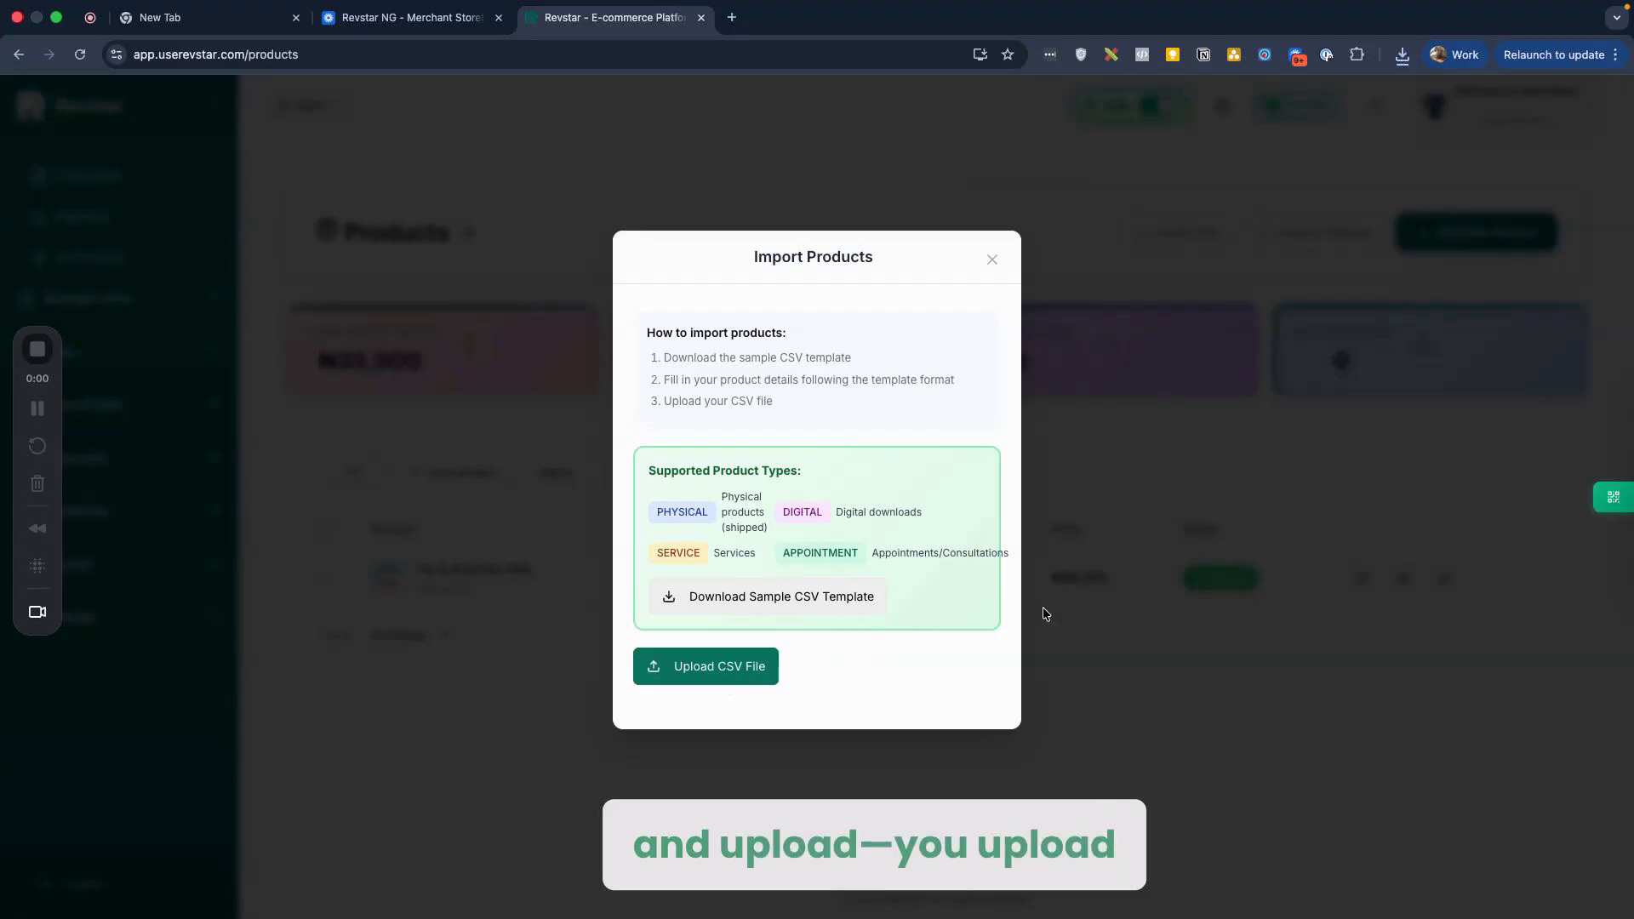
Step: Close the import dialog and switch to the Loom tab and back to Revstar
left_click(1132, 641)
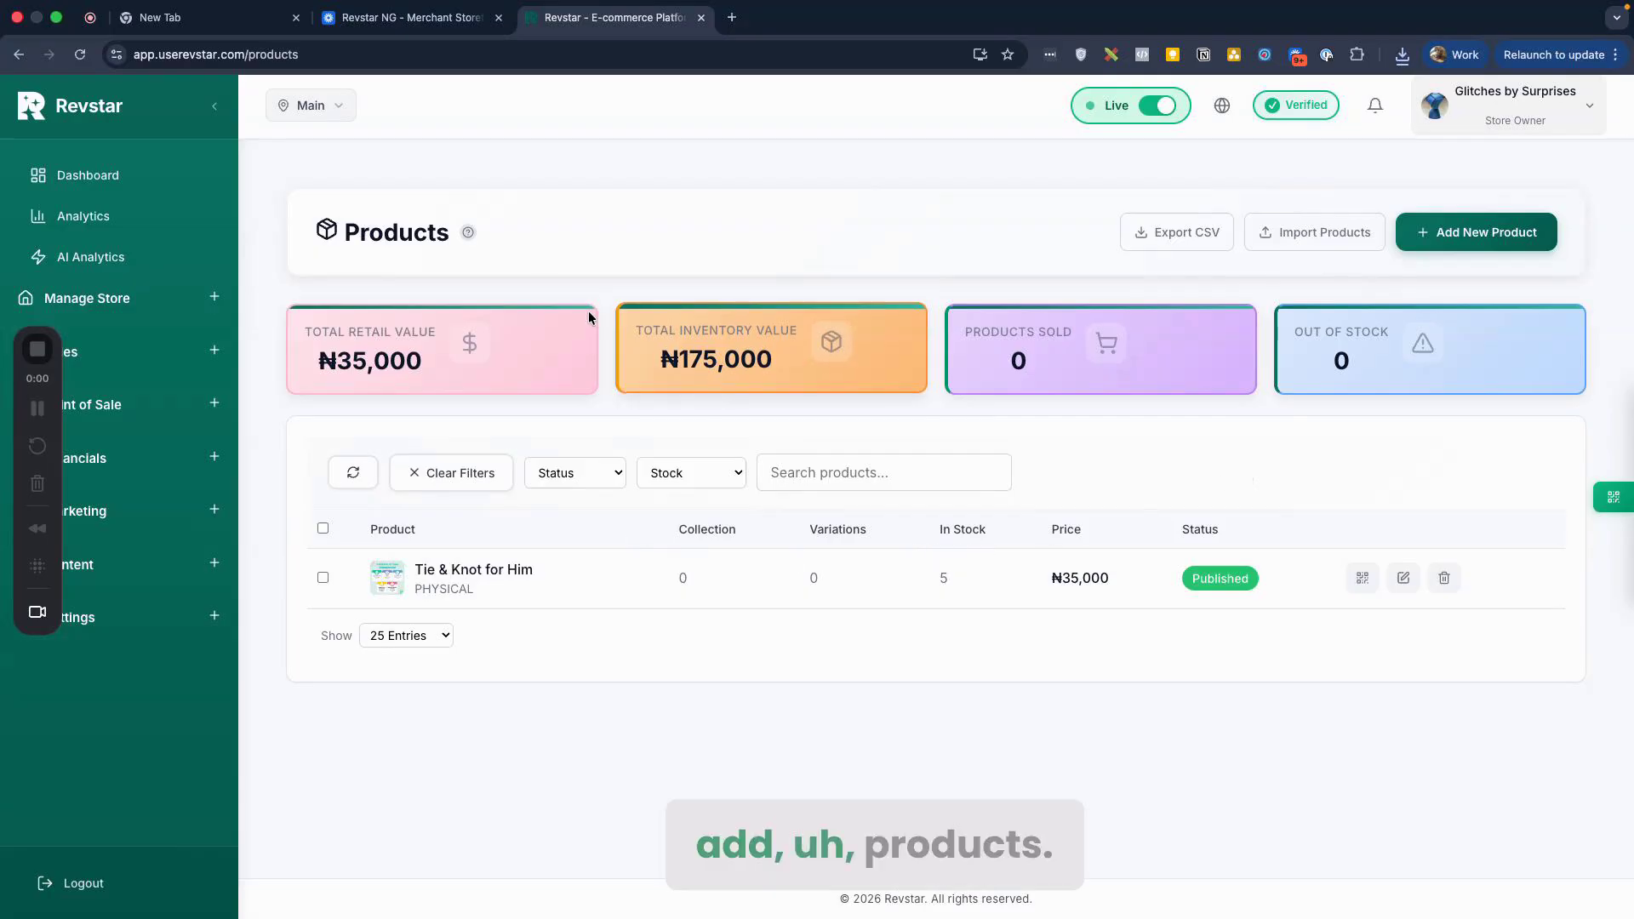
left_click(412, 17)
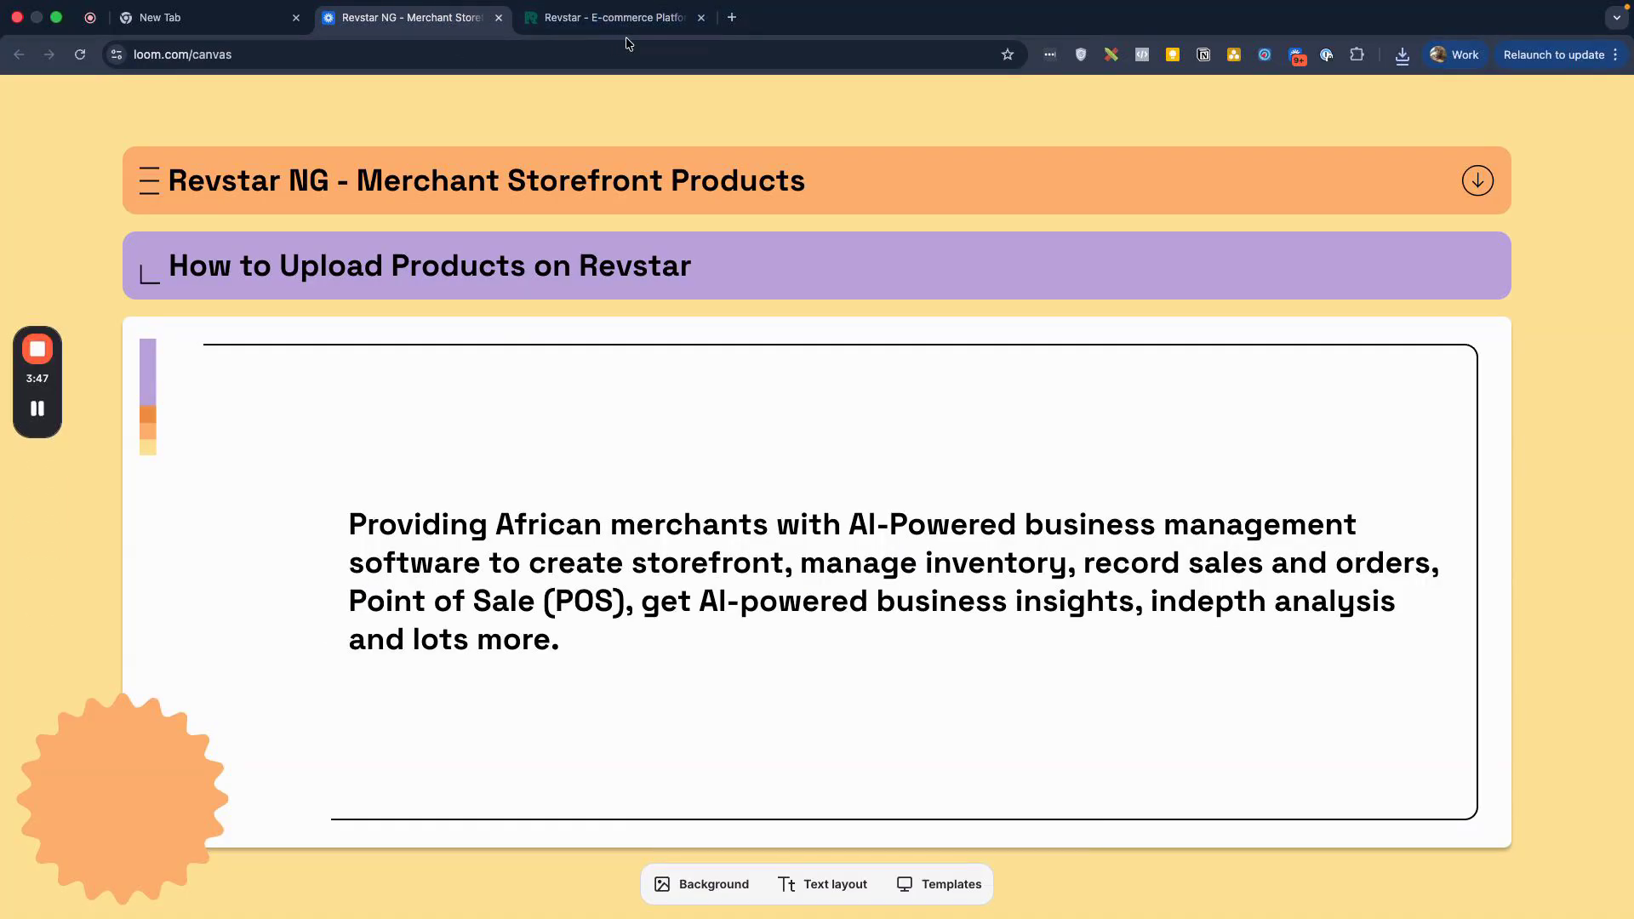
left_click(615, 17)
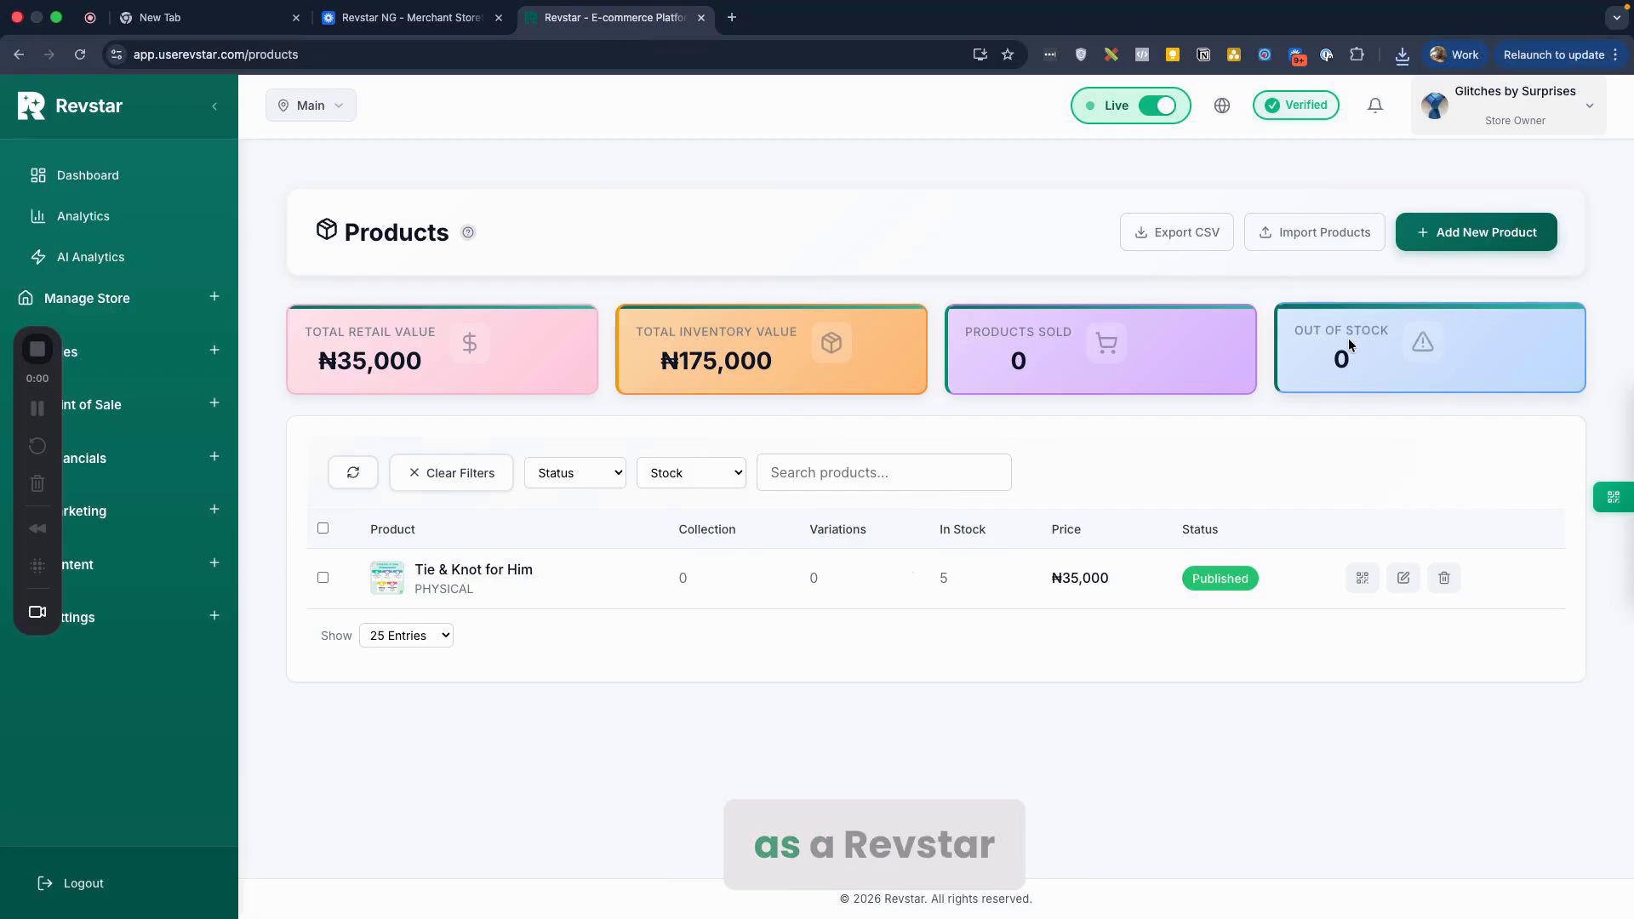
Step: Start a new product named 'GLK Belts' and open the Category dropdown
left_click(1456, 238)
scroll(757, 469, "down", 3)
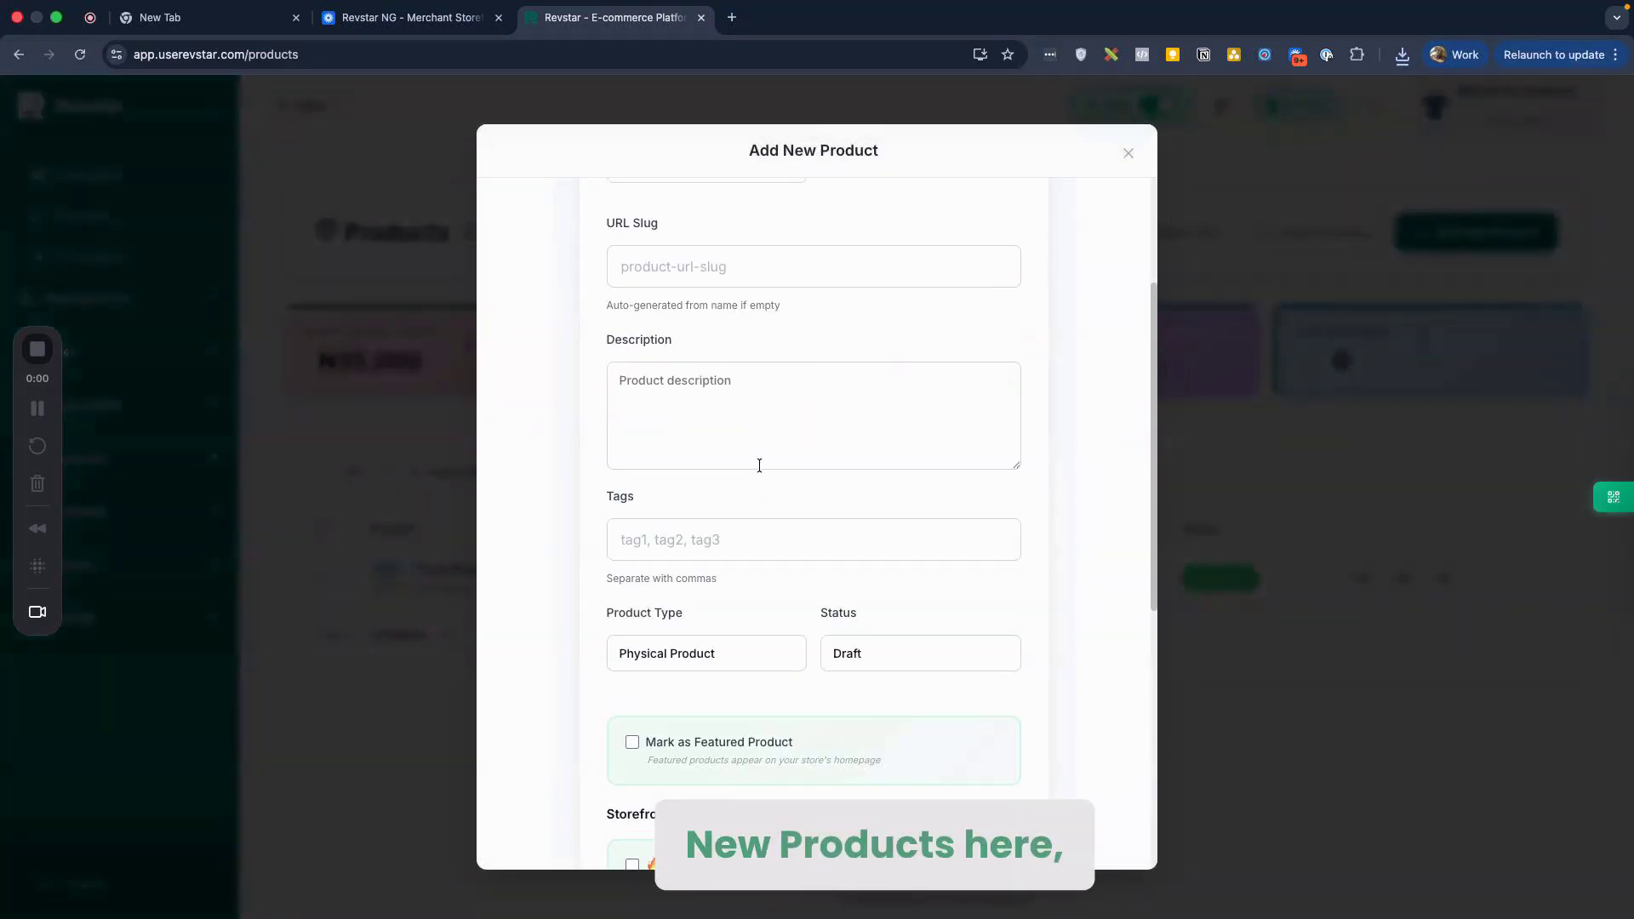
scroll(759, 466, "up", 1)
scroll(759, 466, "up", 1)
left_click(662, 248)
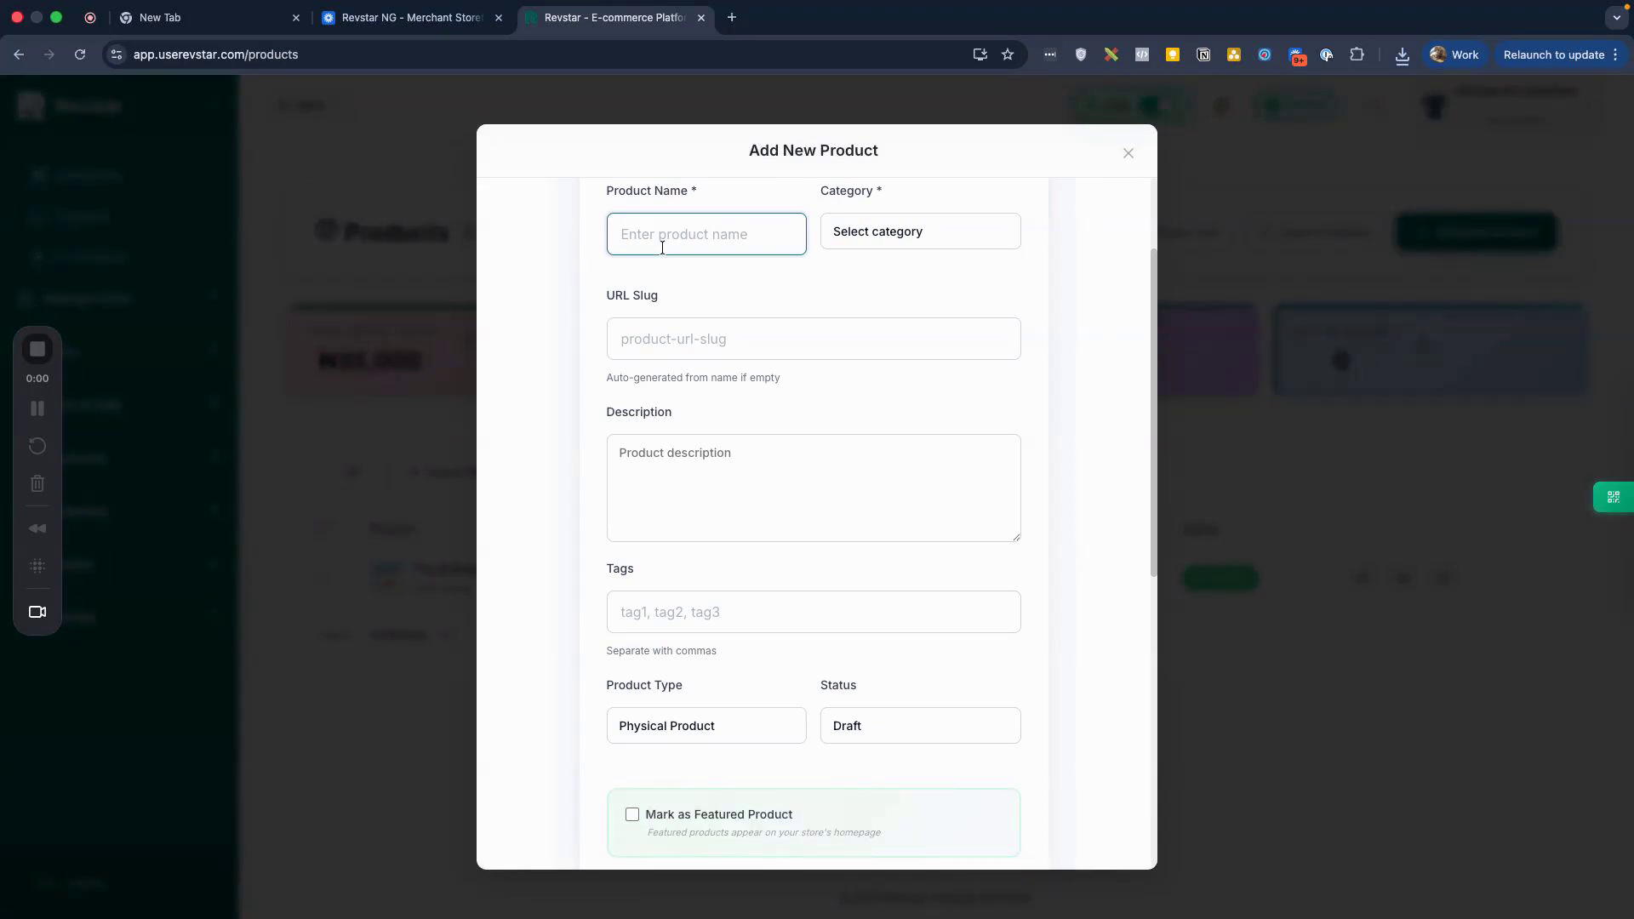
type("G")
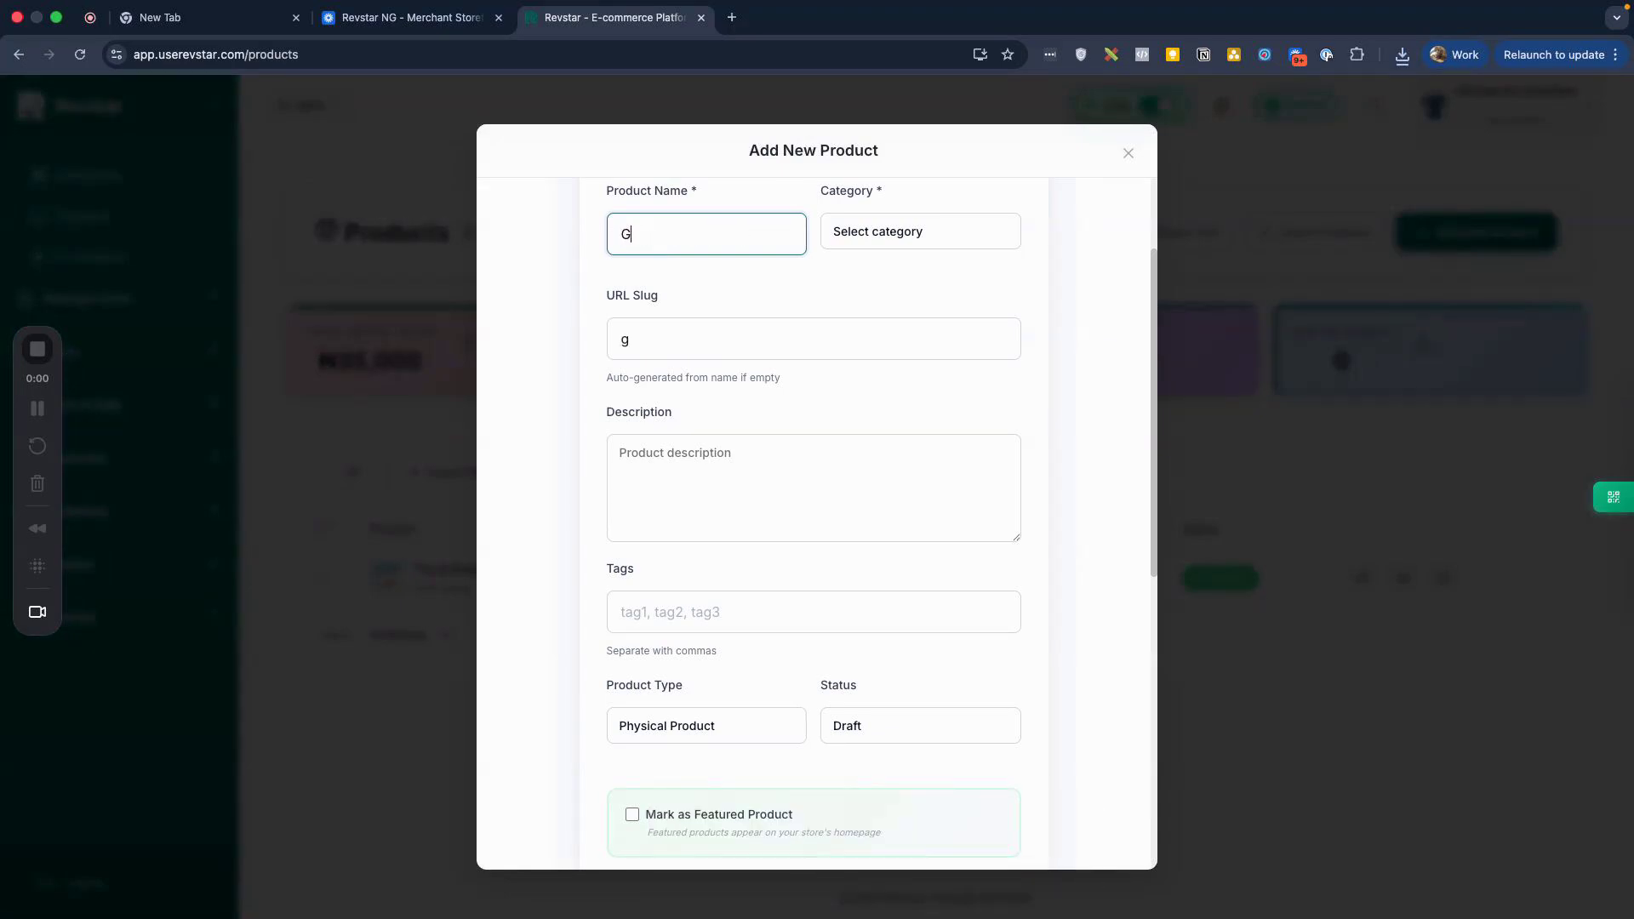
type("LK Belts")
left_click(881, 238)
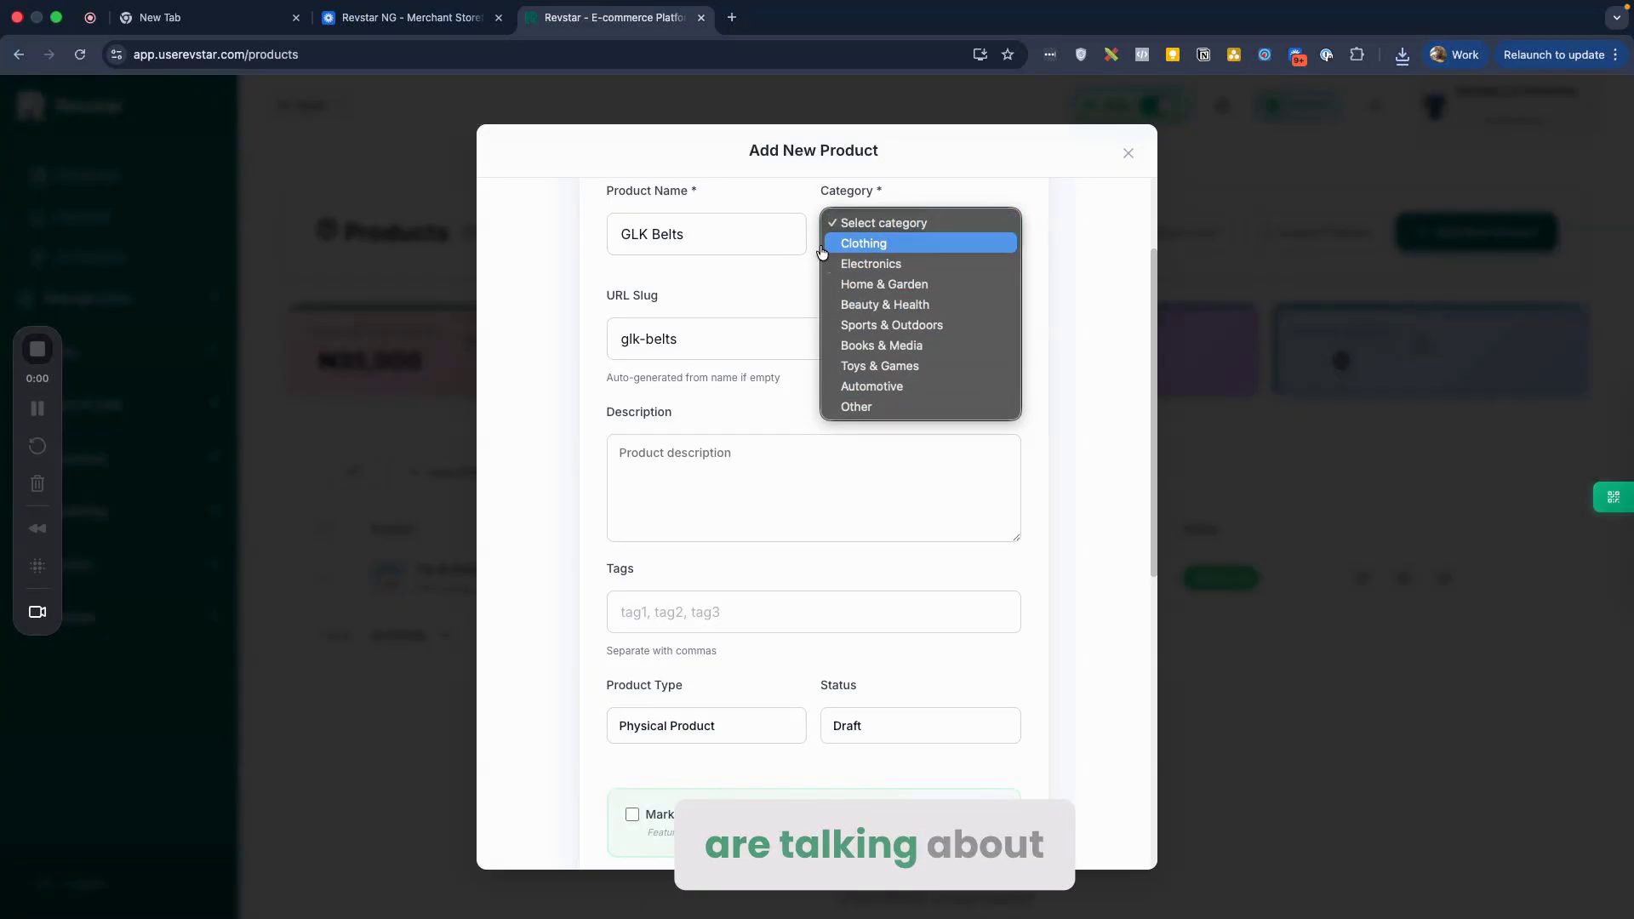
Step: Choose Clothing as the category and look over the slug and description fields
left_click(860, 245)
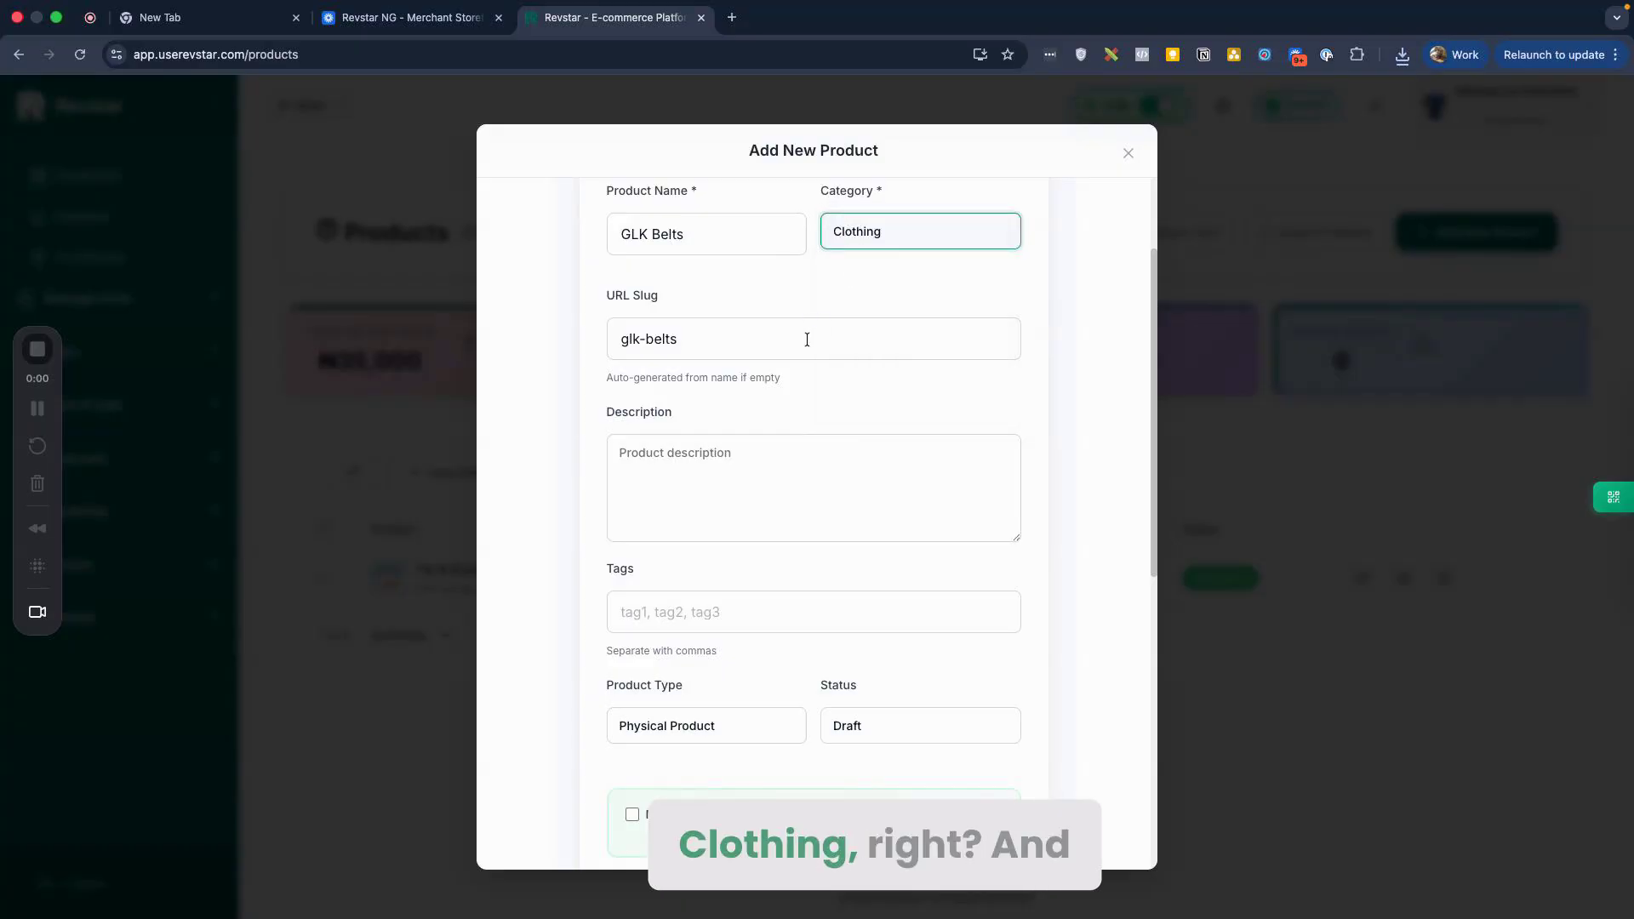
scroll(807, 339, "down", 1)
scroll(725, 298, "up", 2)
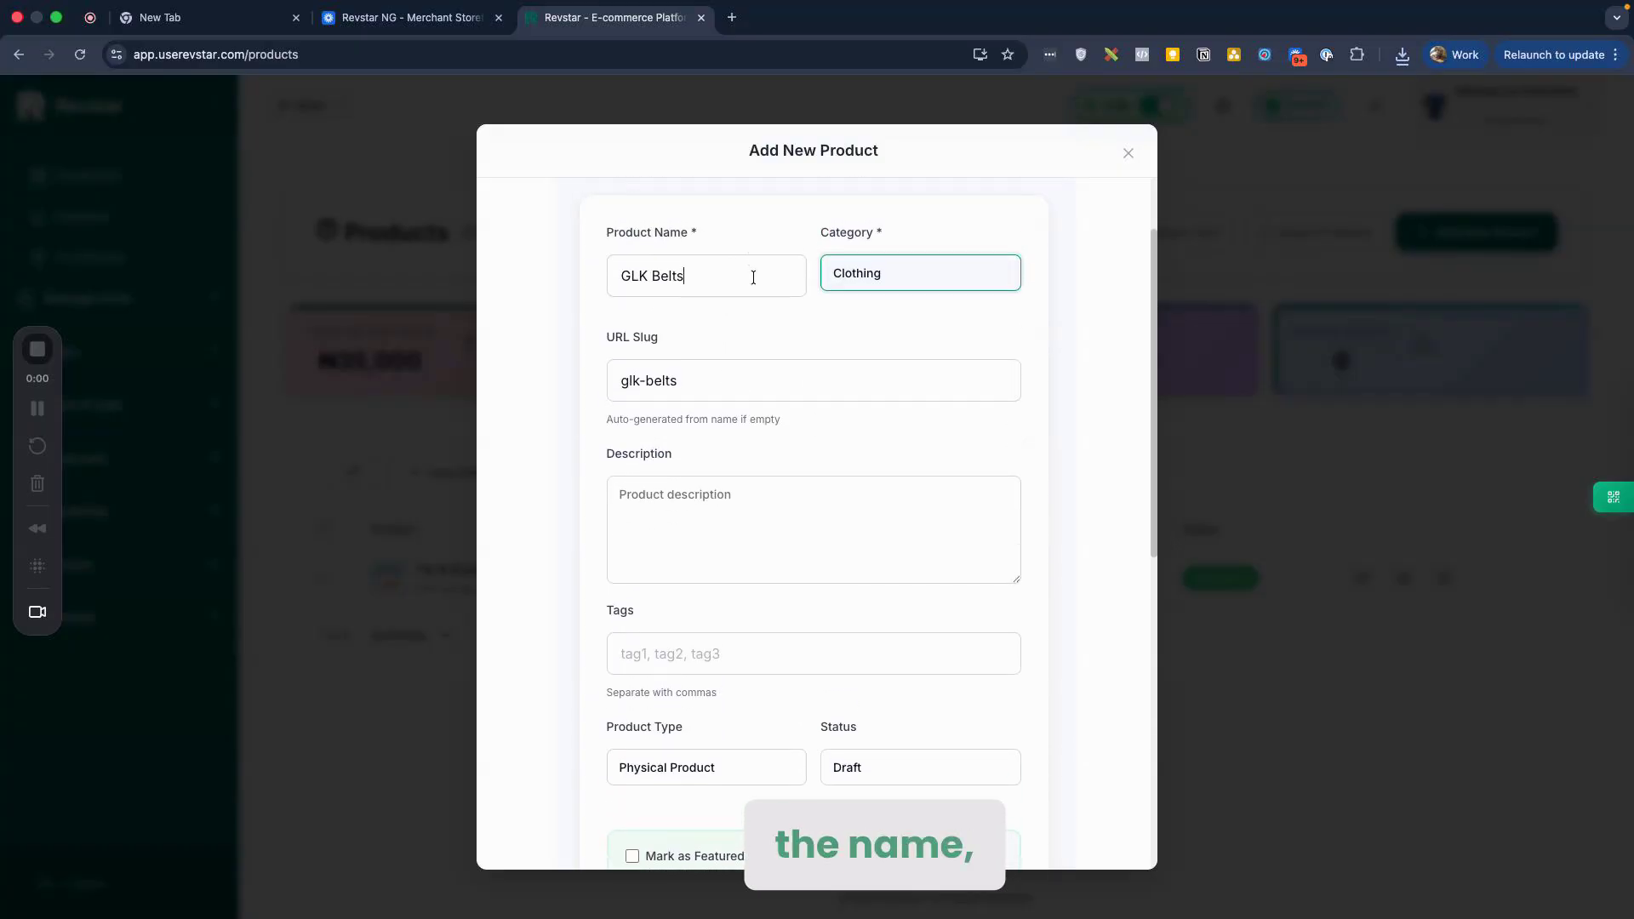
left_click(751, 274)
left_click(699, 395)
scroll(752, 406, "down", 1)
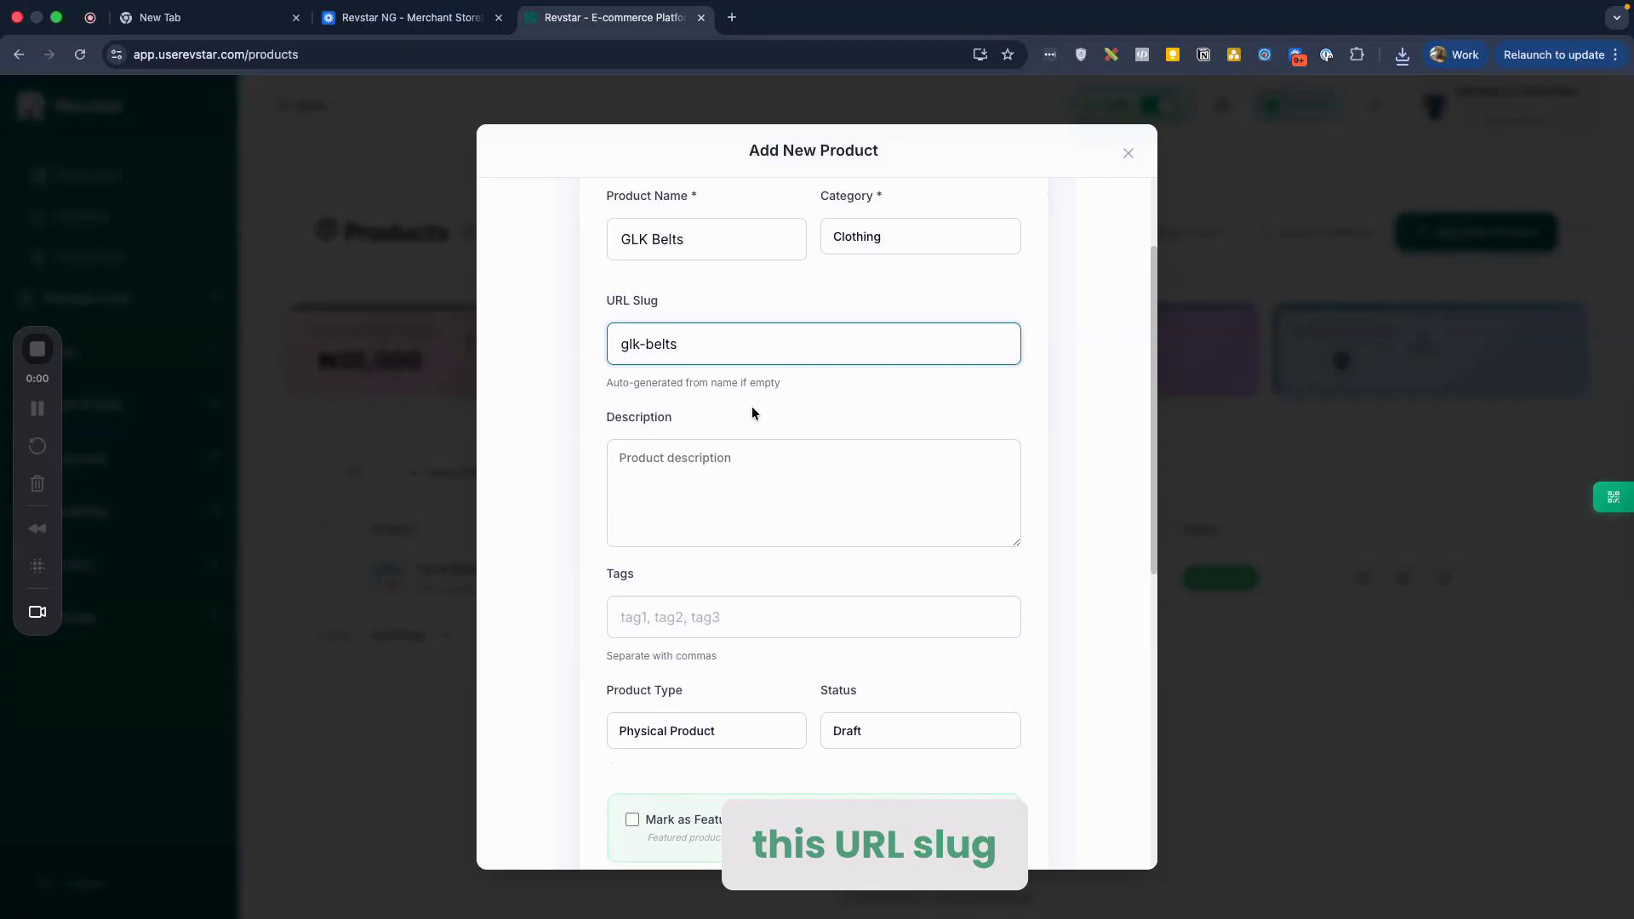
scroll(732, 383, "down", 3)
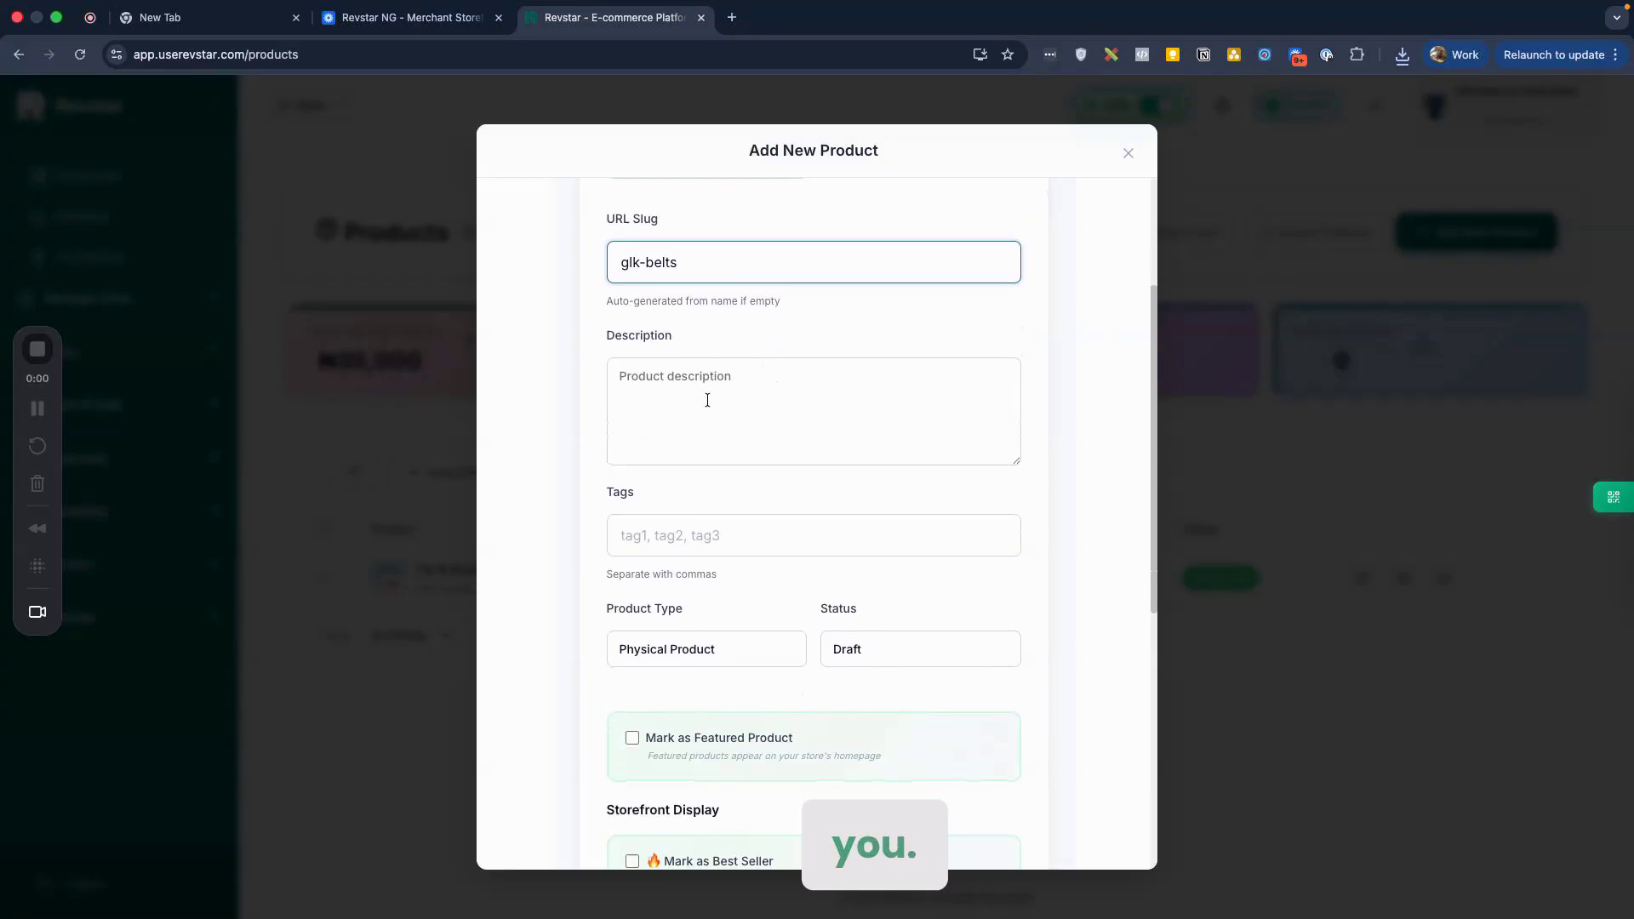
left_click(708, 397)
scroll(707, 400, "up", 1)
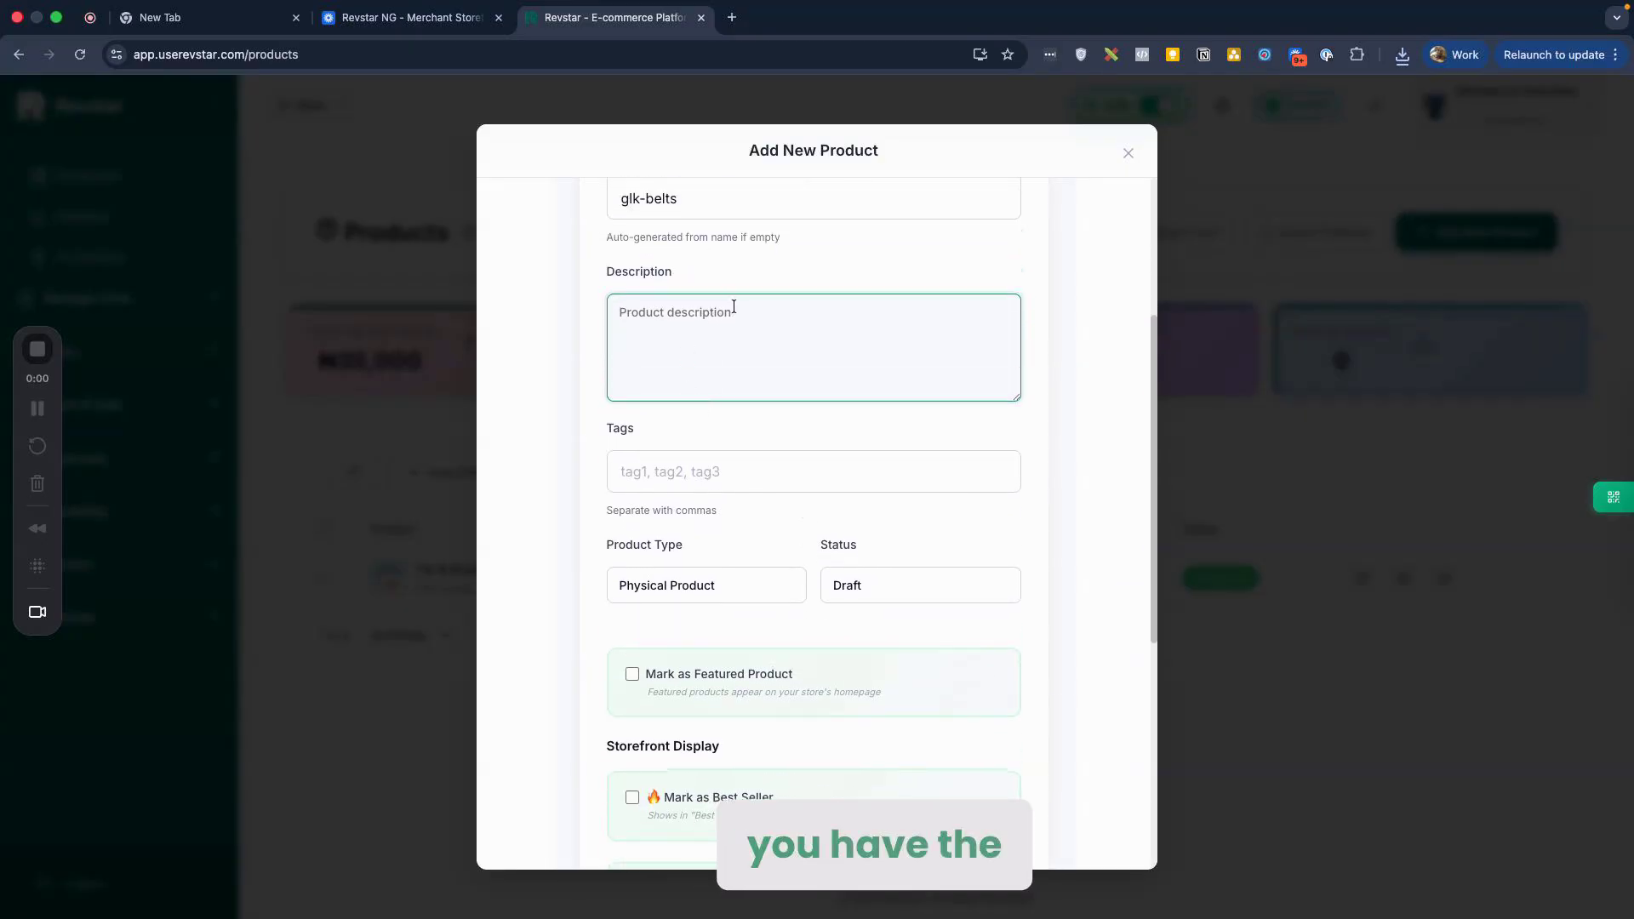
scroll(730, 366, "down", 3)
scroll(730, 367, "down", 2)
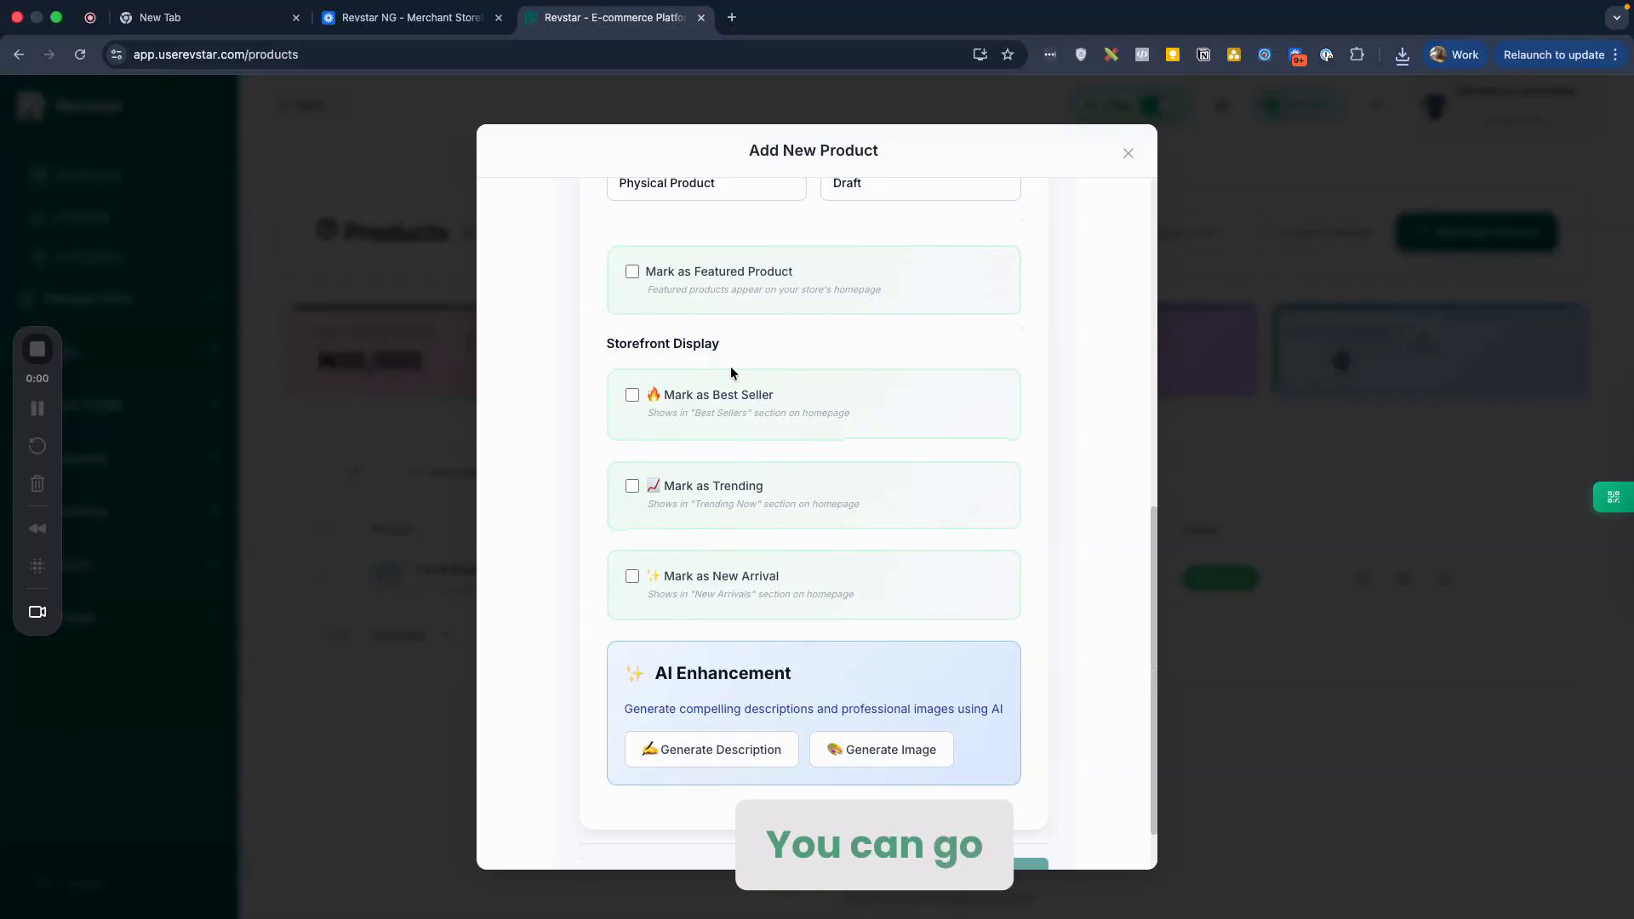
scroll(808, 289, "up", 7)
Step: Append ' for male' so the product is named 'GLK Belts for male'
triple_click(722, 299)
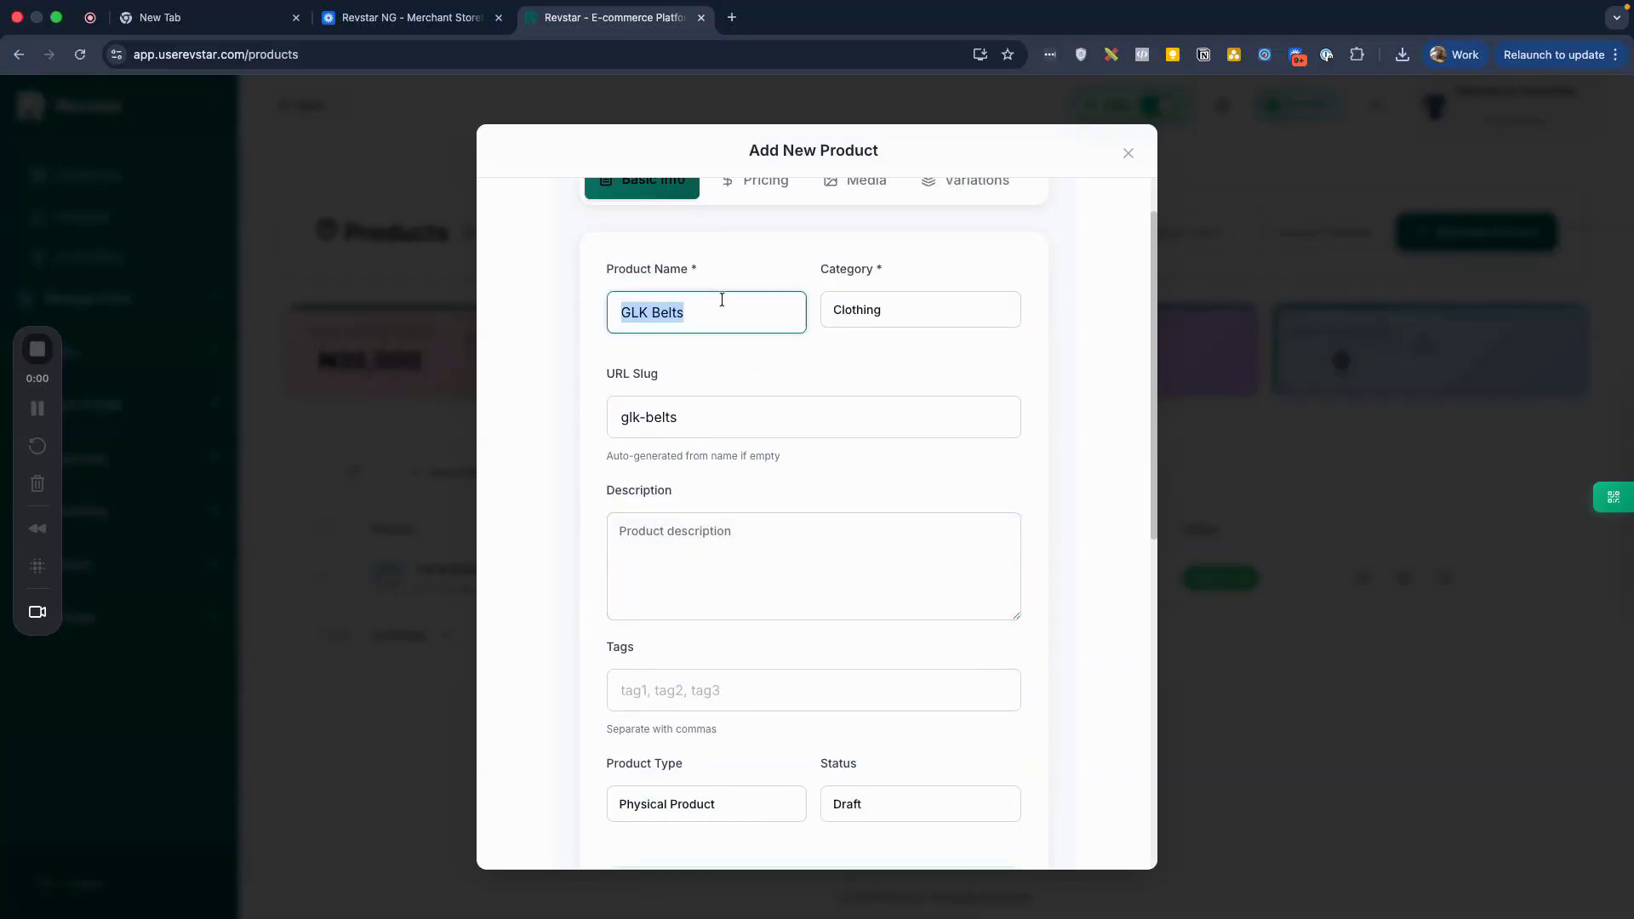
left_click(722, 299)
type("for male")
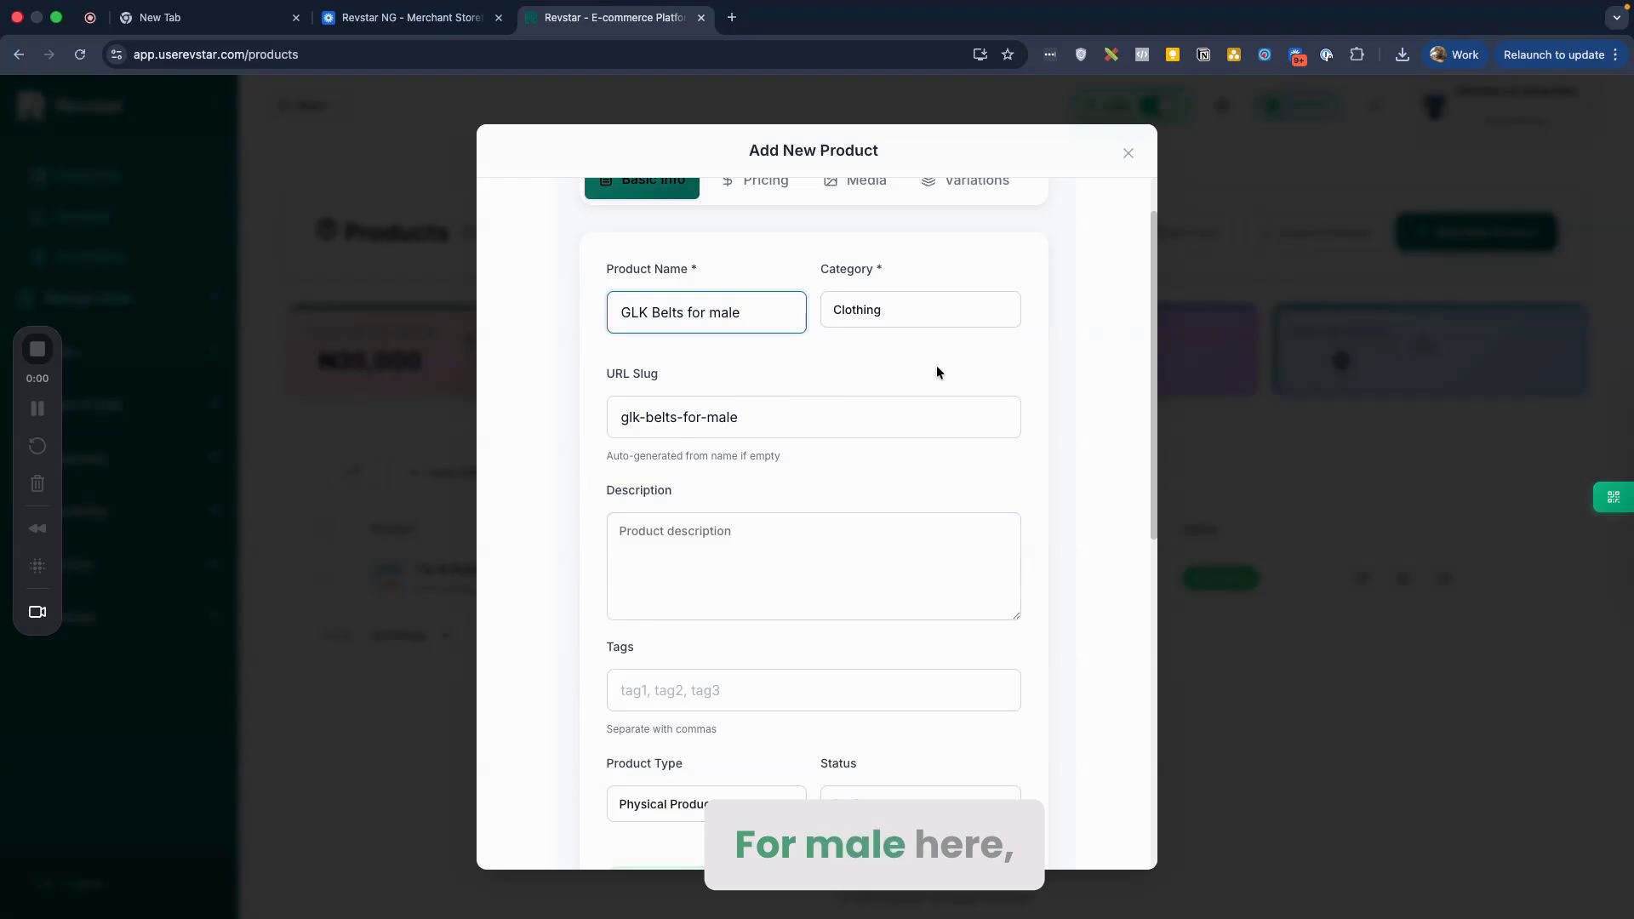
scroll(937, 365, "down", 3)
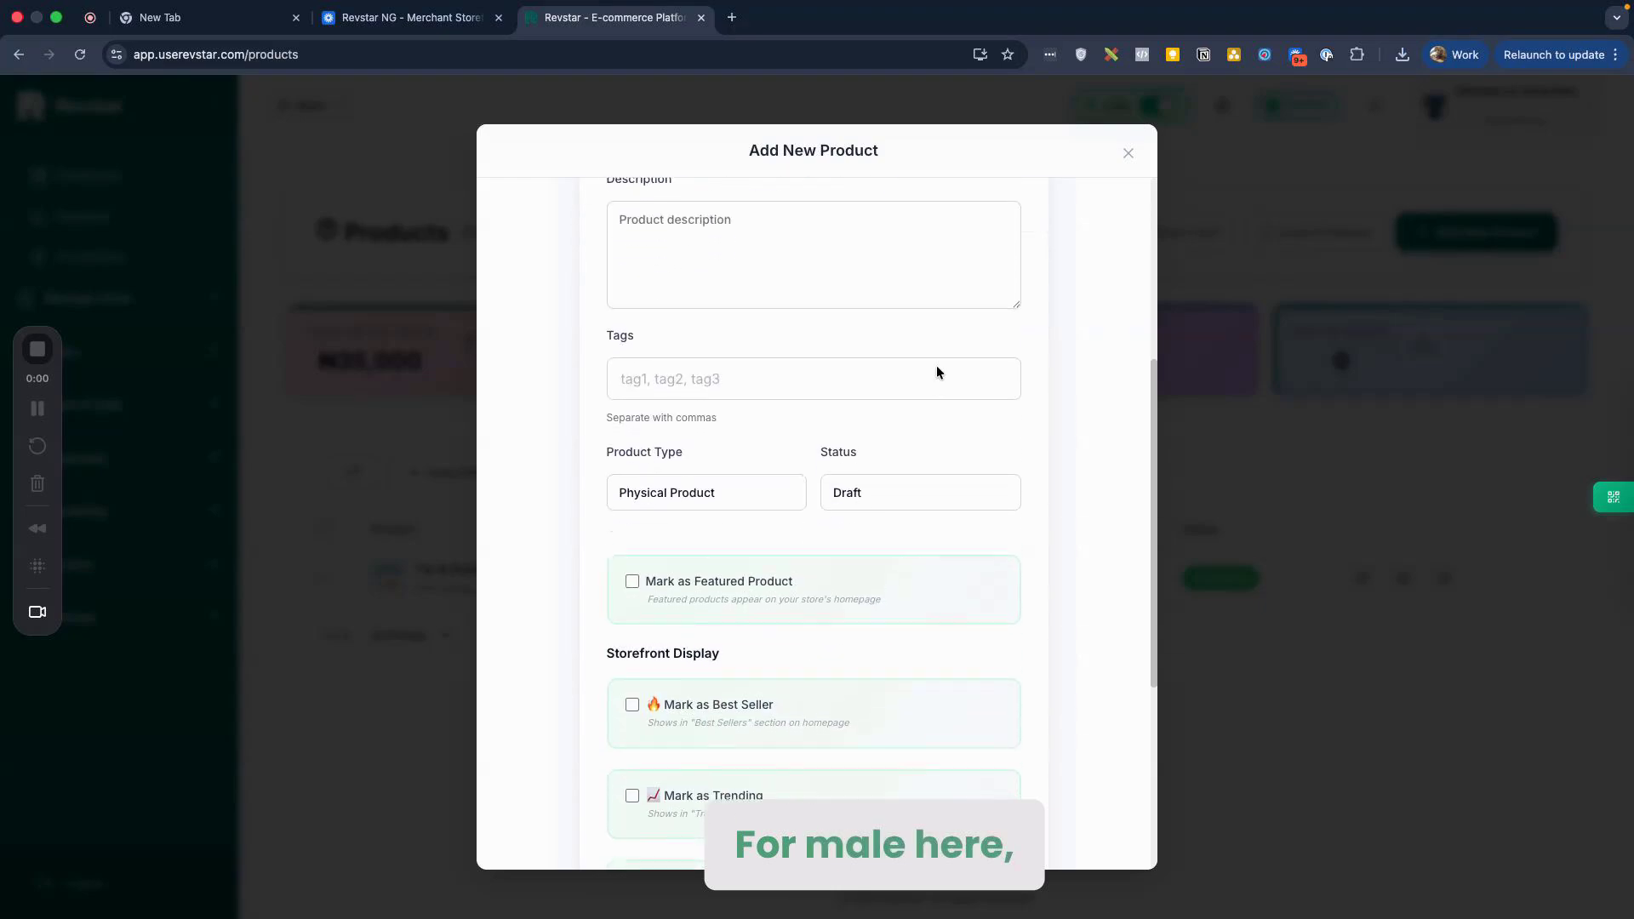
scroll(828, 426, "up", 1)
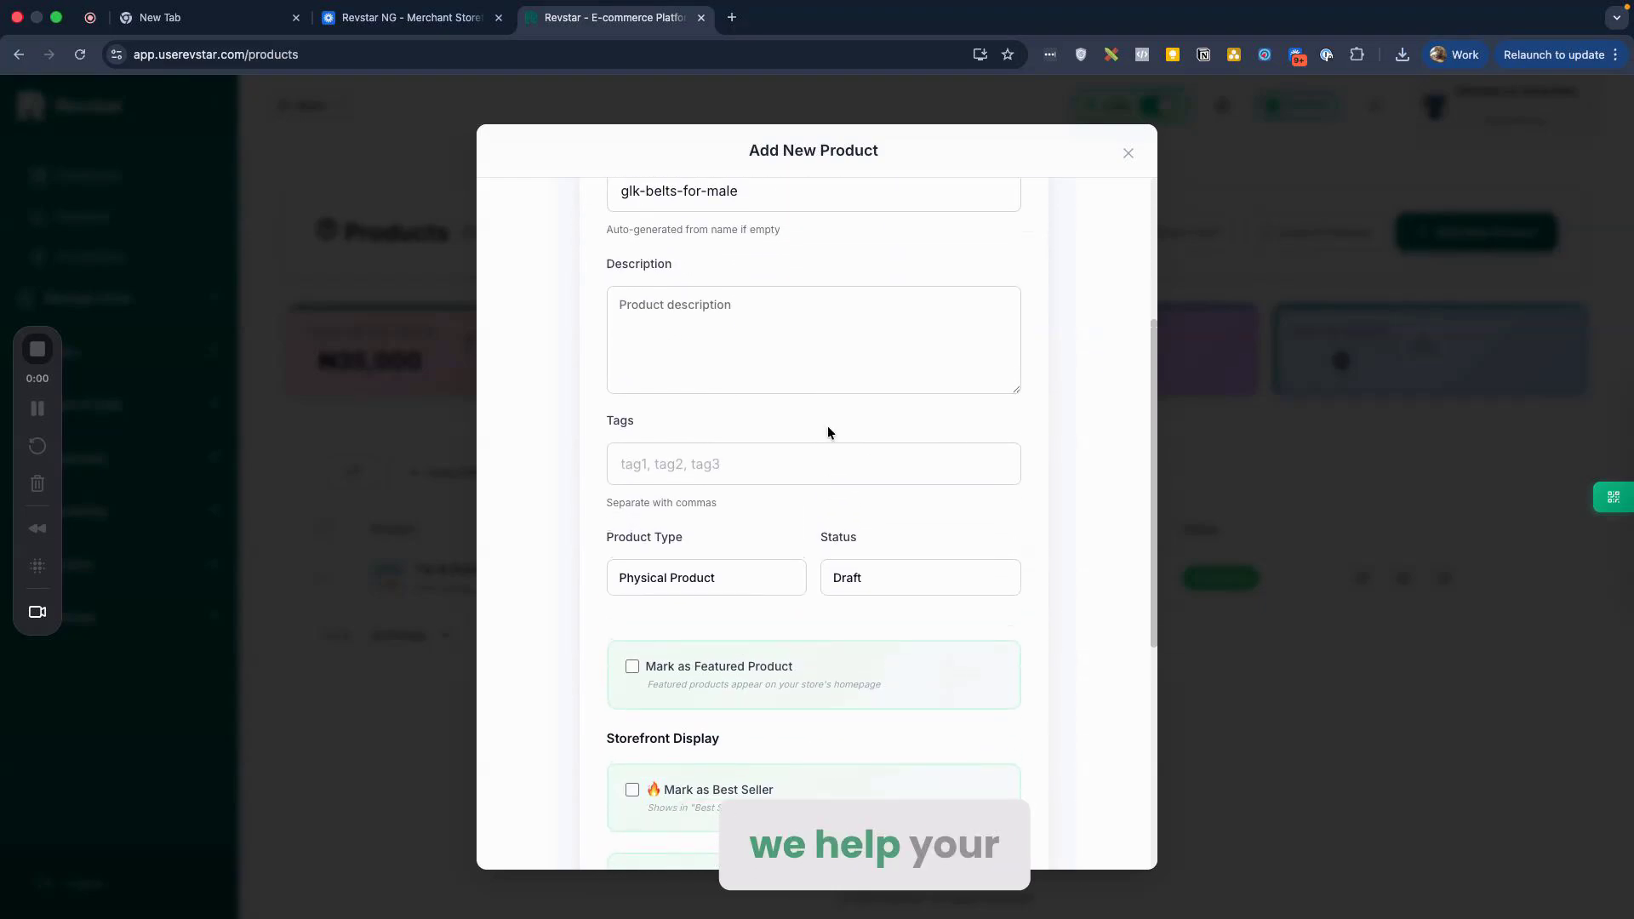
scroll(828, 426, "down", 2)
scroll(828, 432, "down", 5)
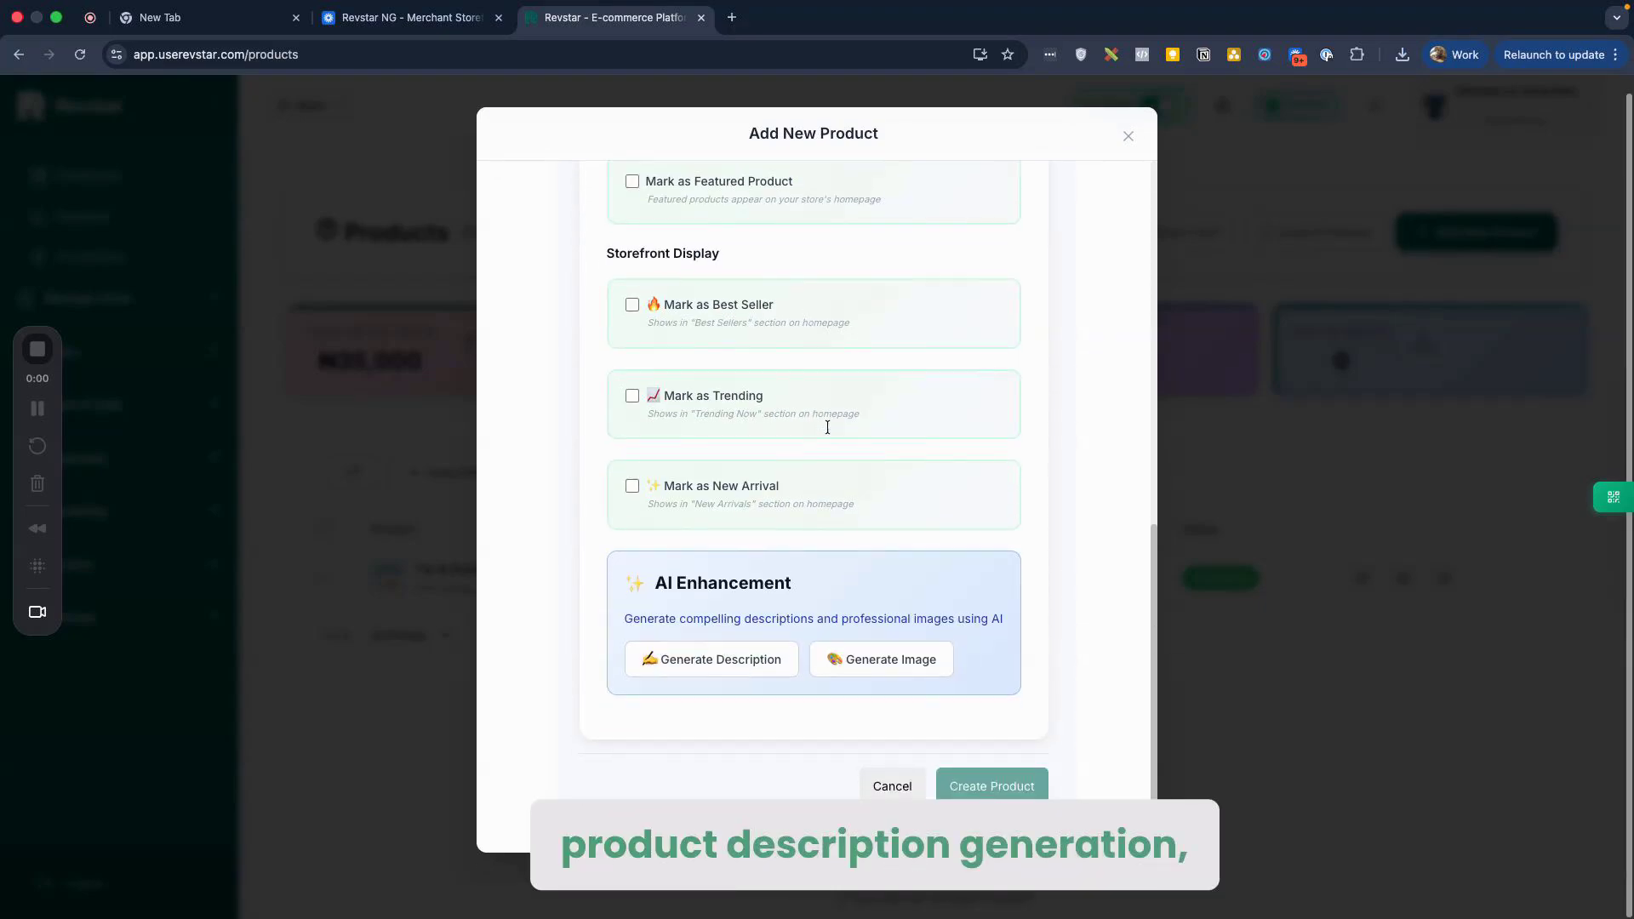
Step: Generate the GLK Belts for male description with AI and review the result
left_click(724, 671)
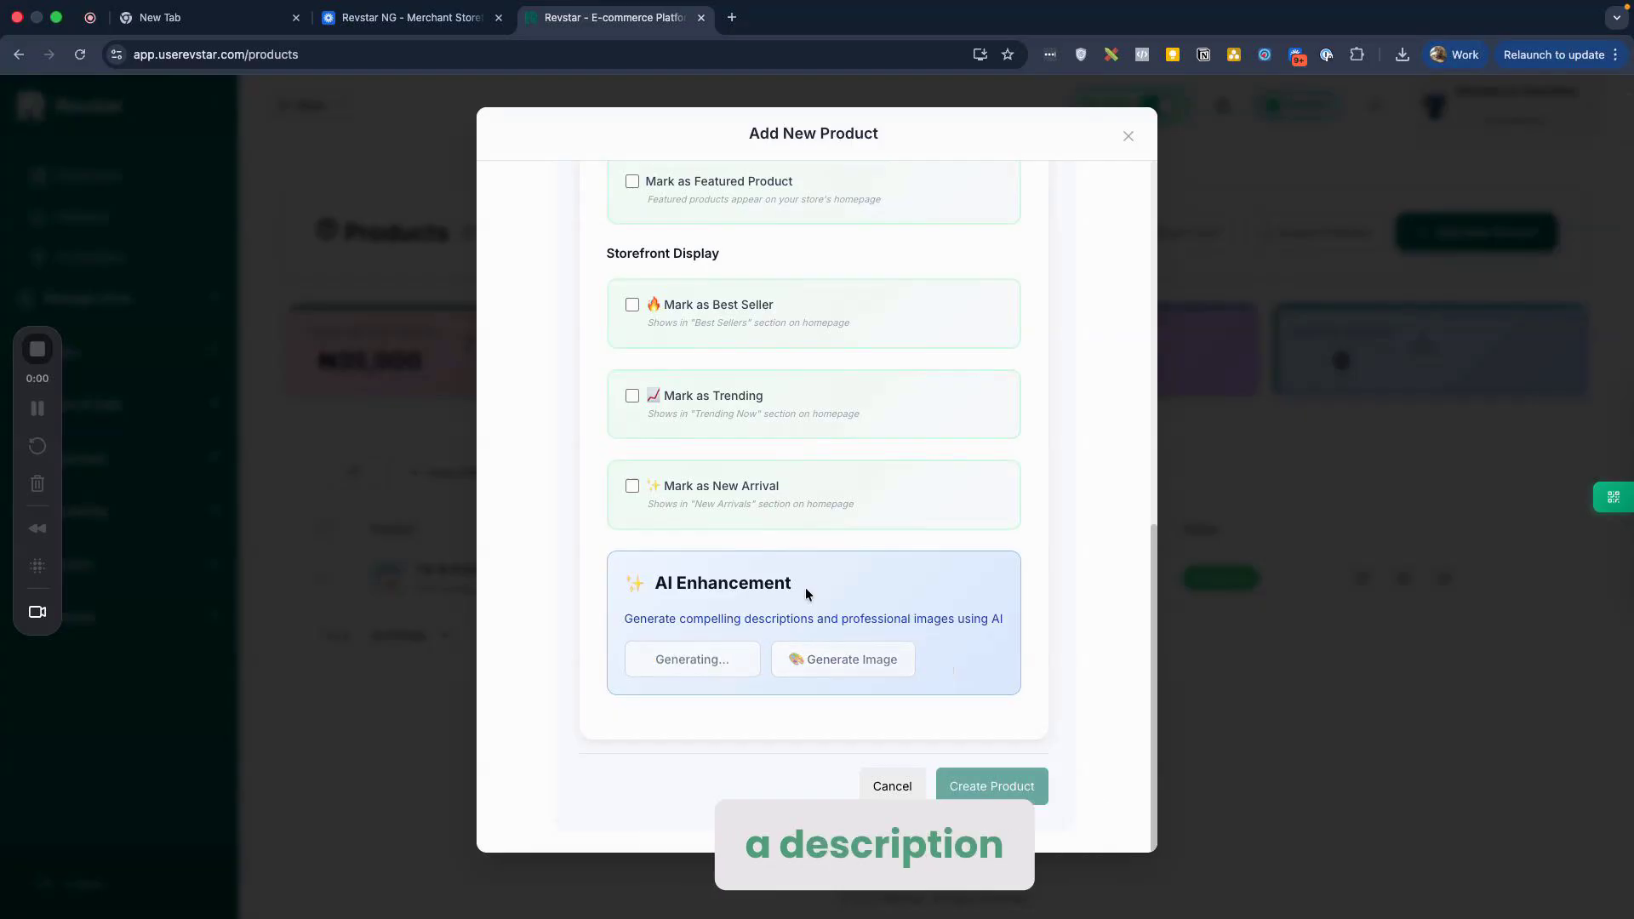
scroll(806, 587, "up", 8)
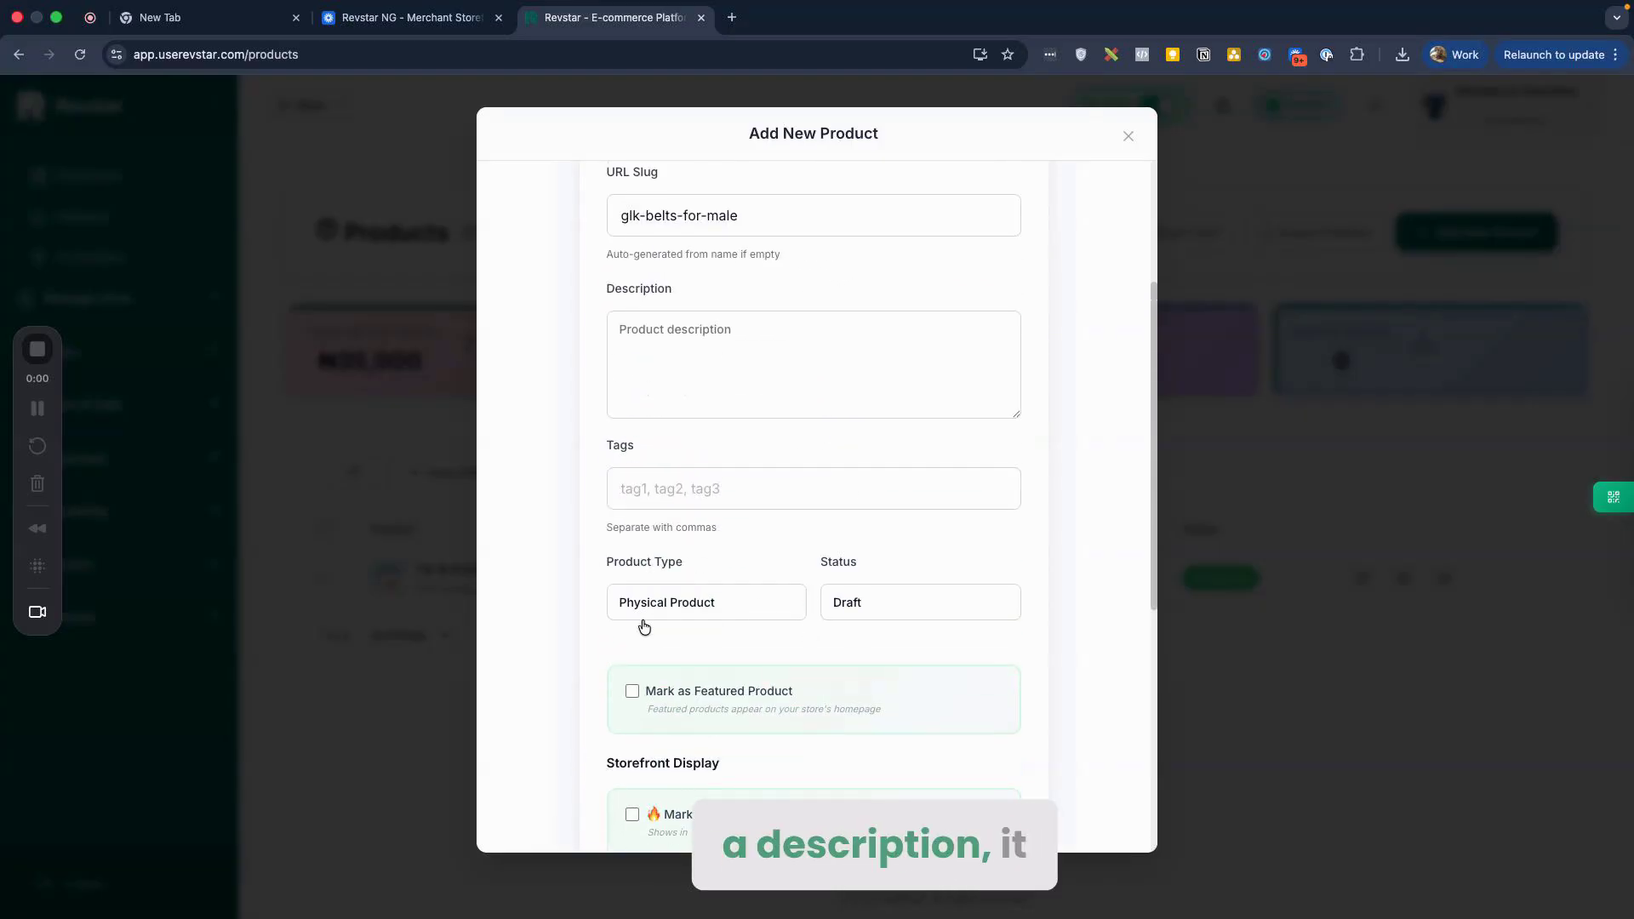
triple_click(755, 268)
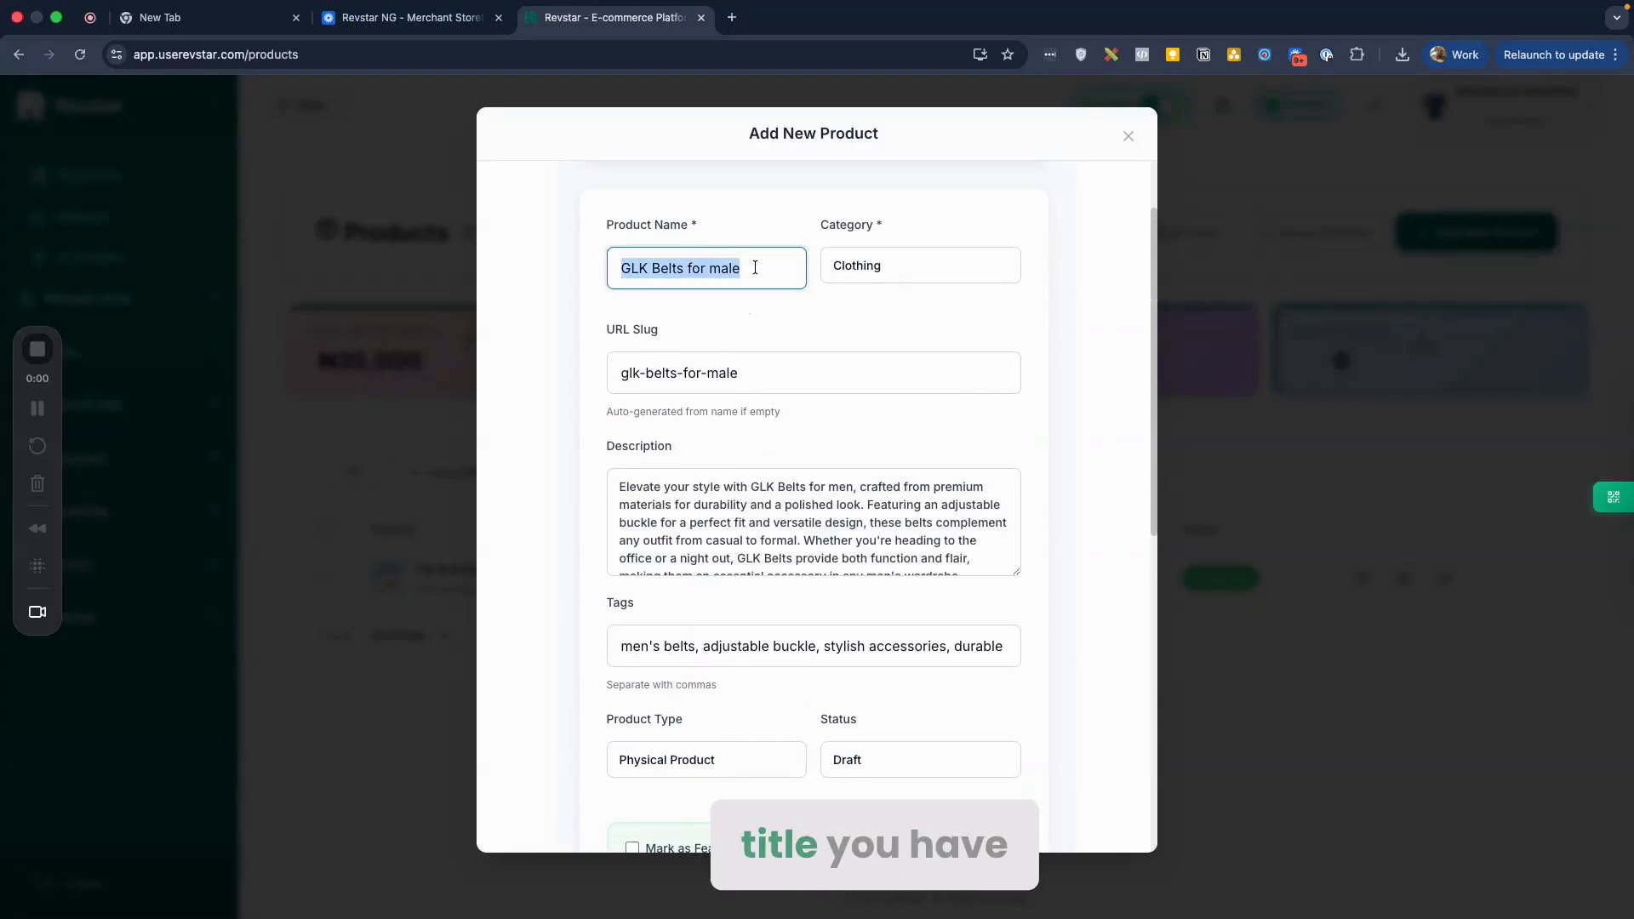
left_click(930, 532)
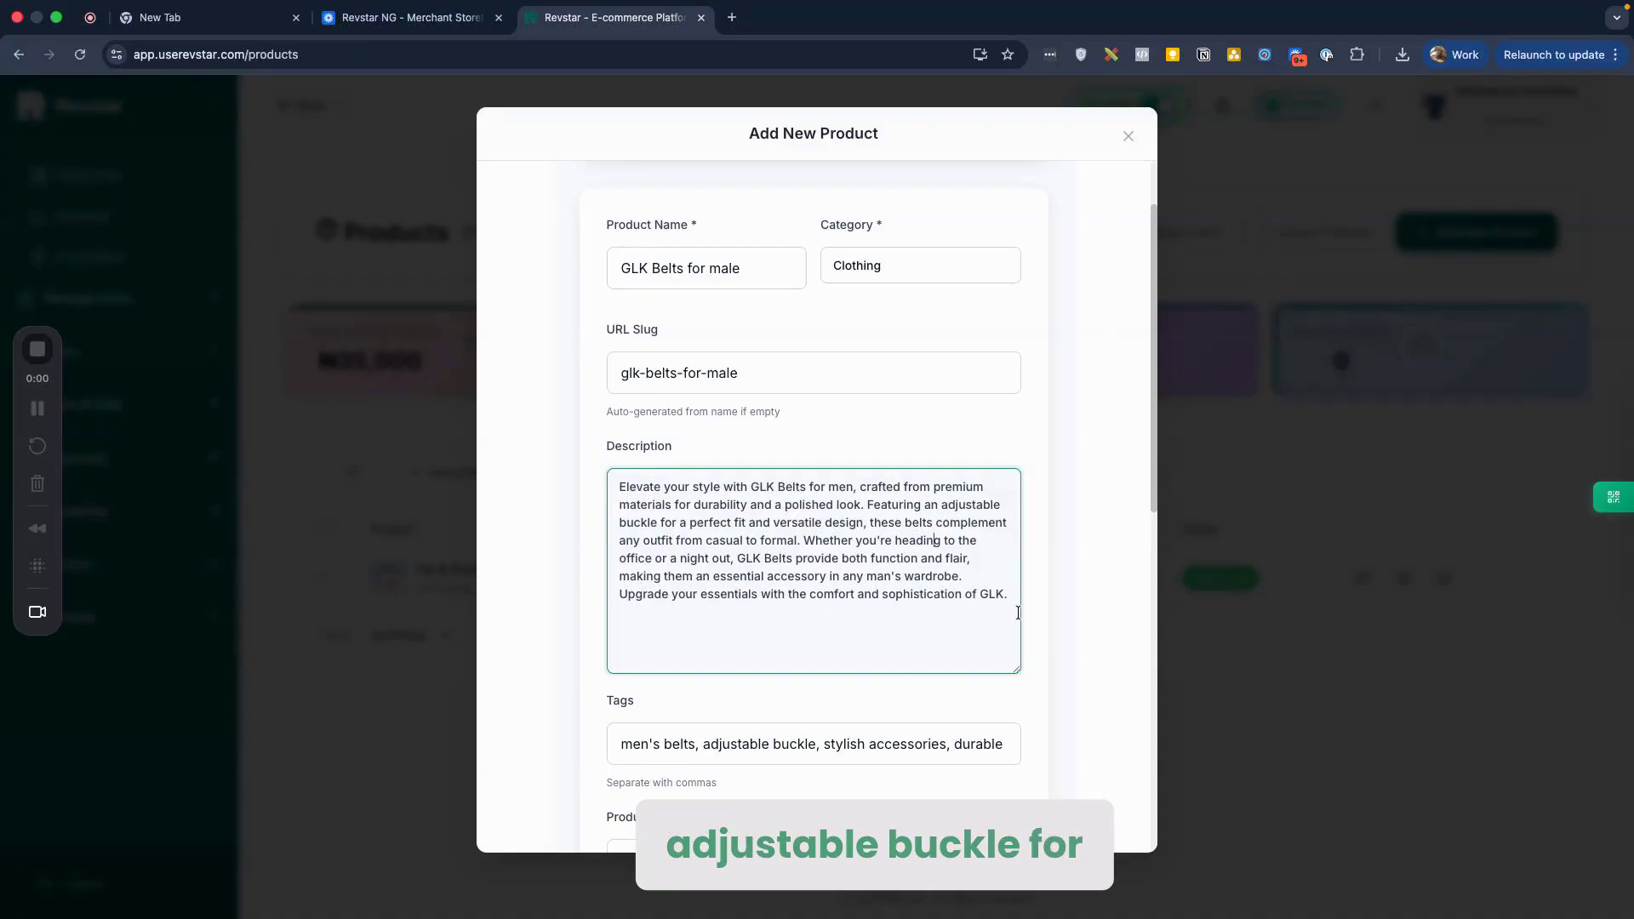
scroll(1051, 661, "down", 1)
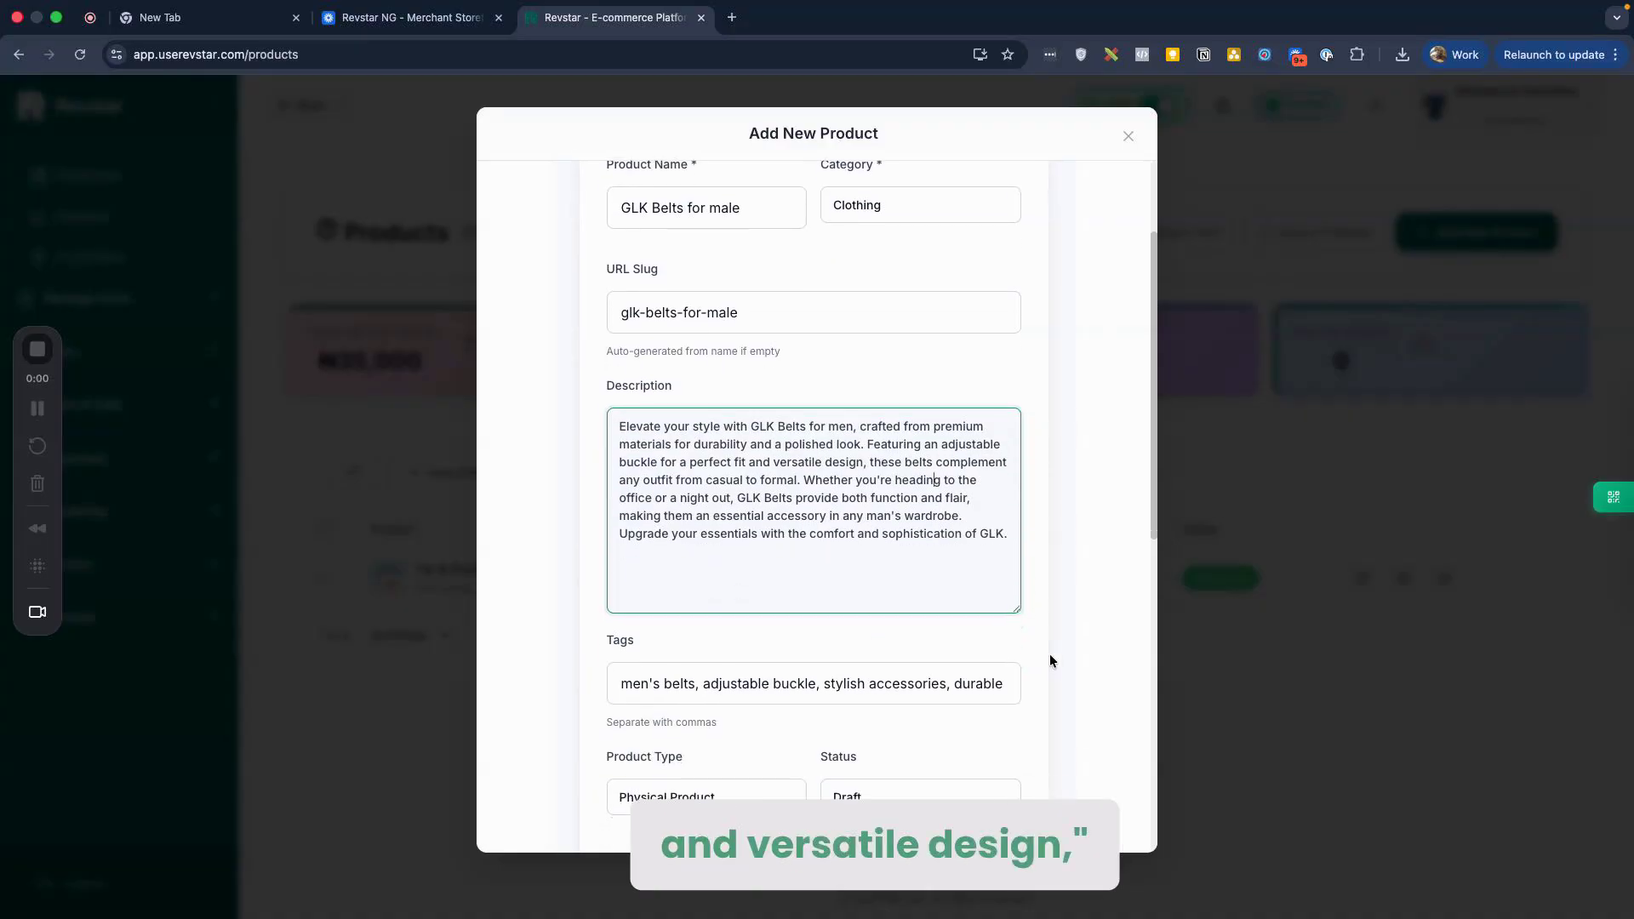
scroll(1052, 660, "down", 1)
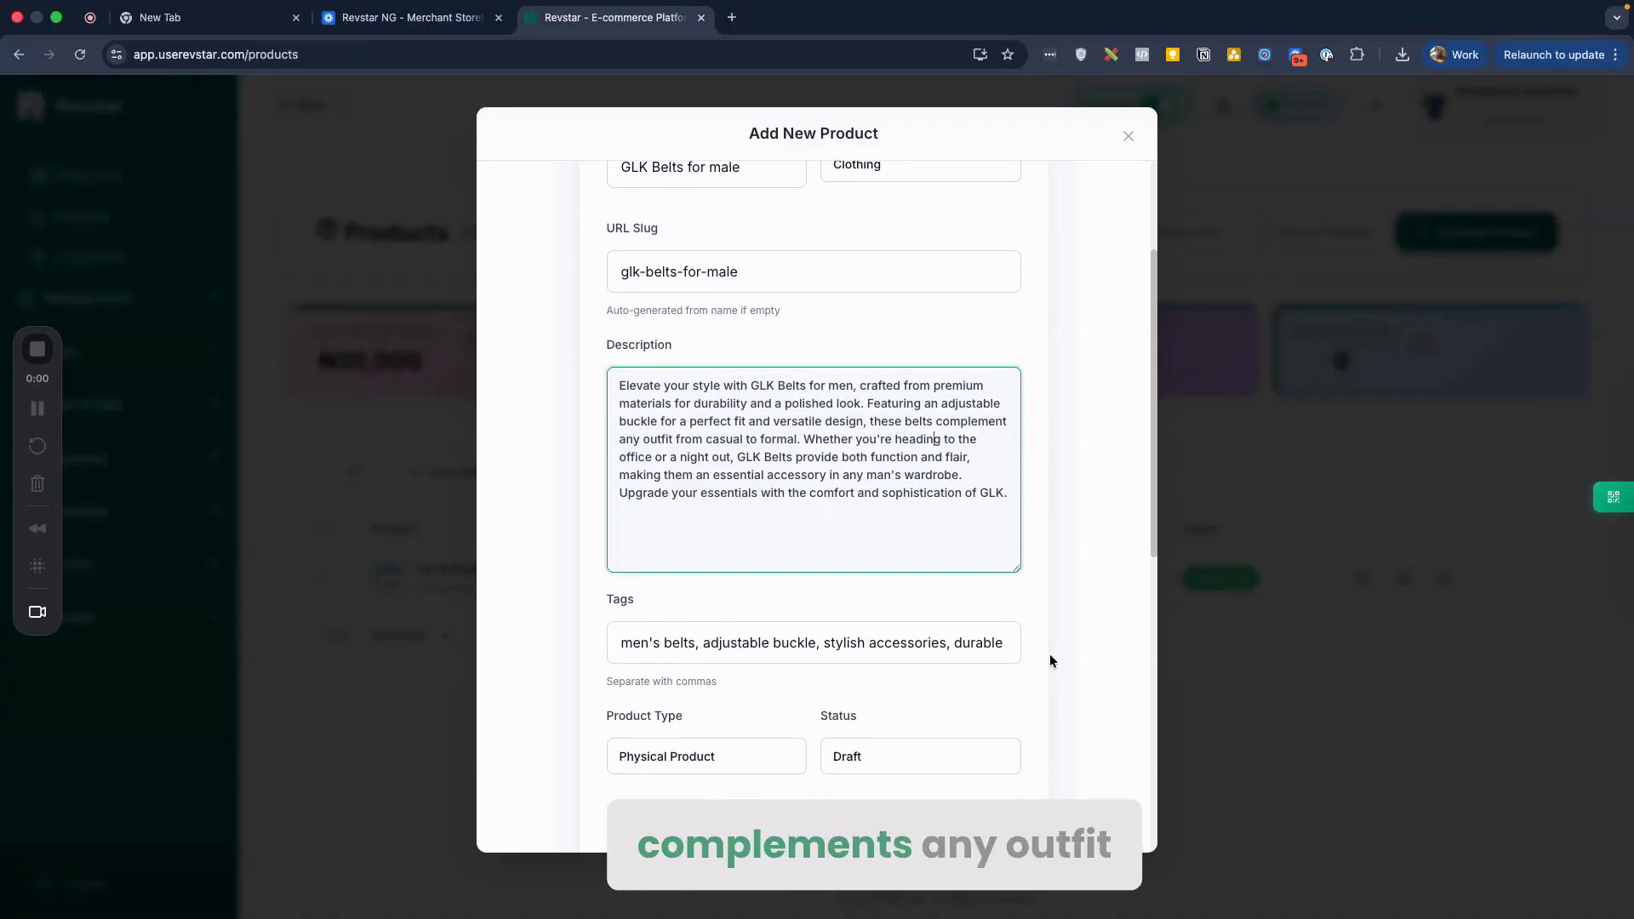
scroll(1049, 655, "down", 1)
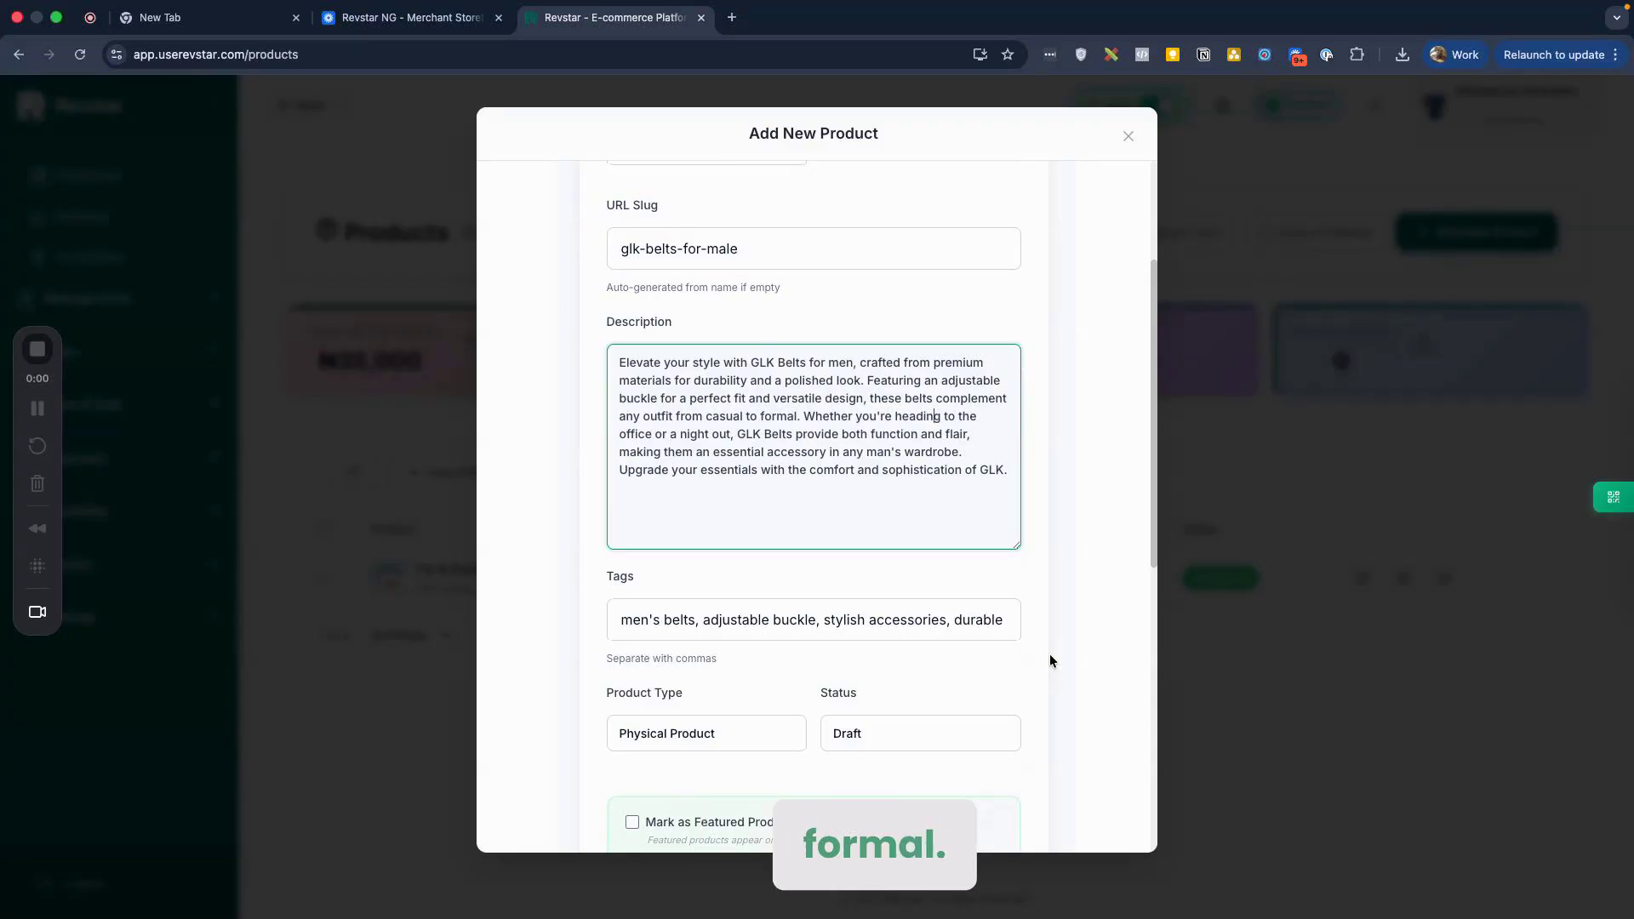
scroll(1051, 661, "down", 2)
scroll(1050, 660, "down", 1)
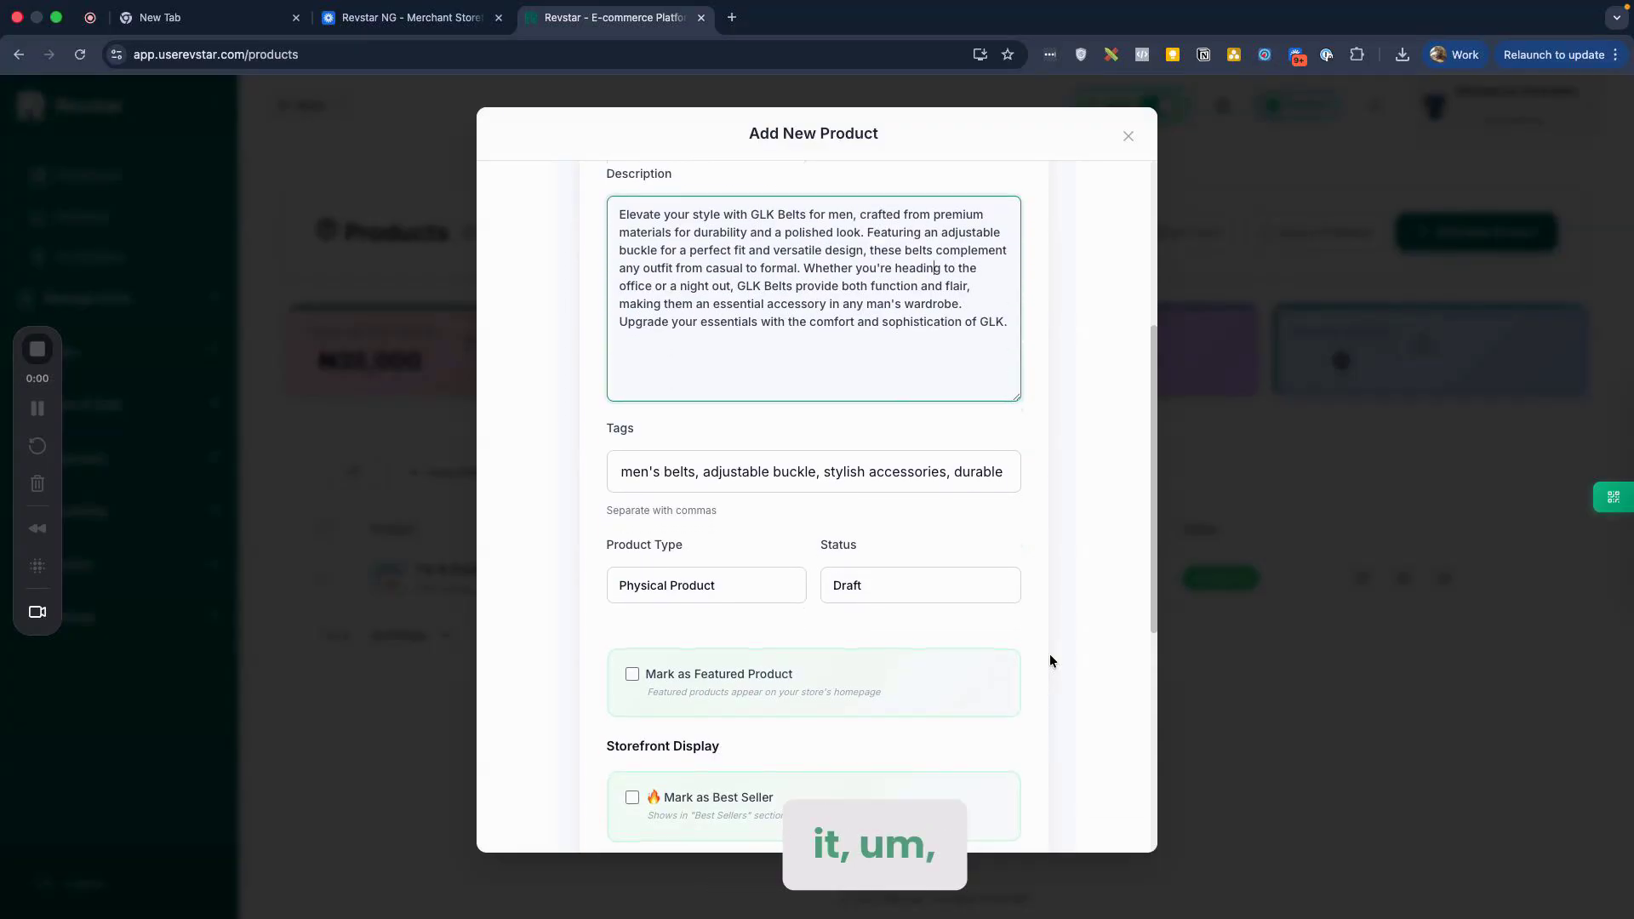
scroll(1050, 662, "down", 2)
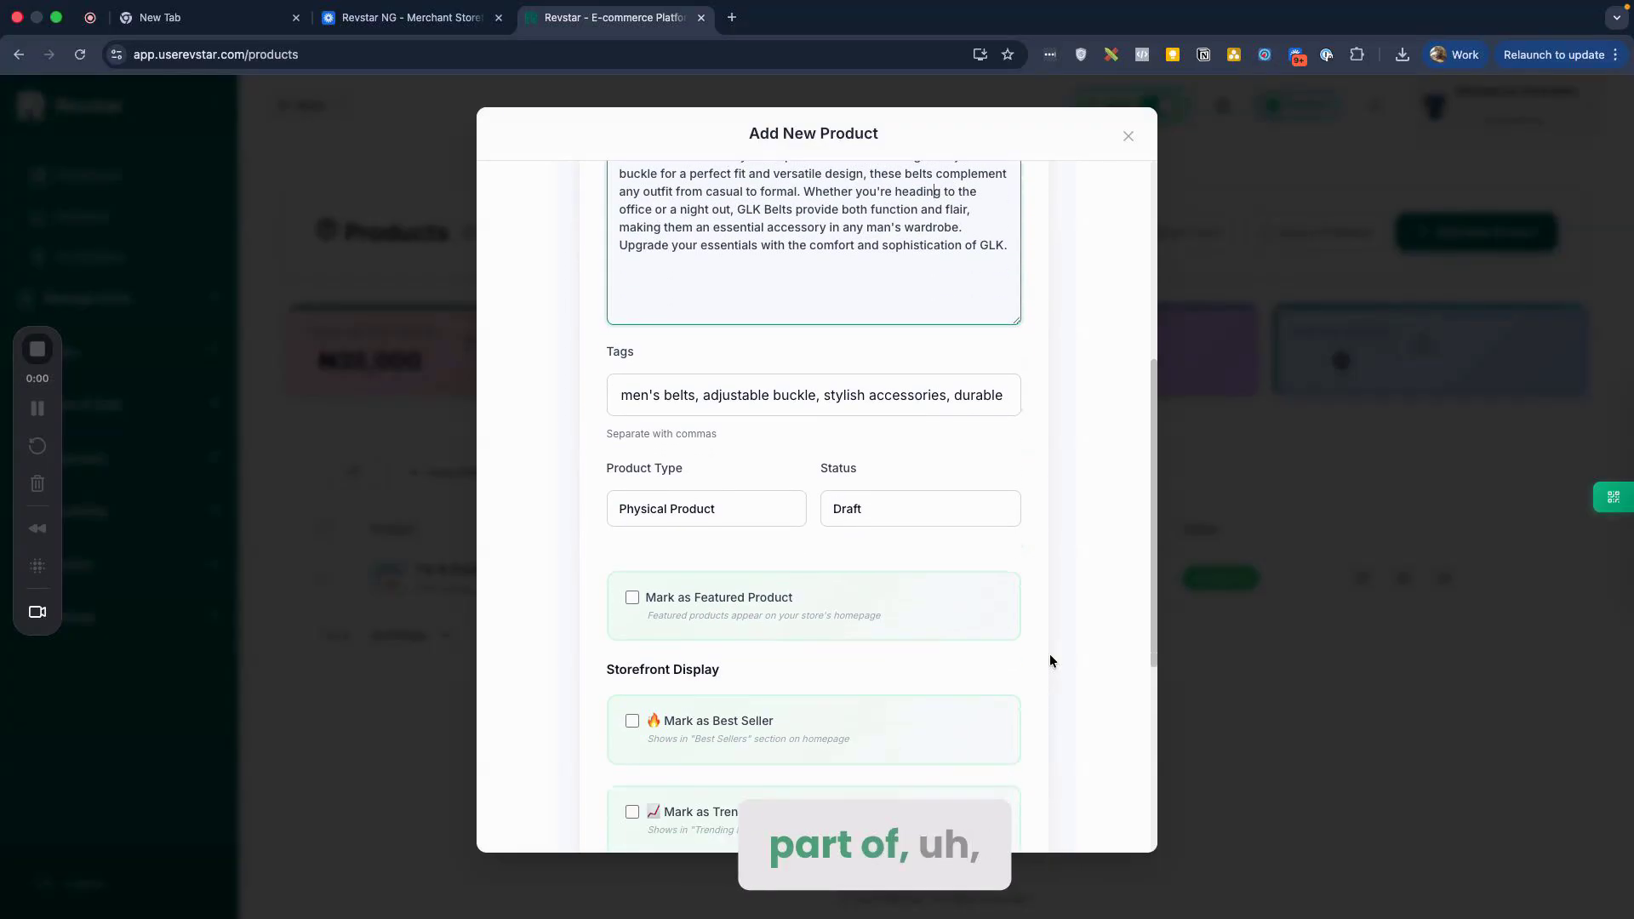
scroll(1049, 660, "down", 2)
scroll(1049, 661, "up", 6)
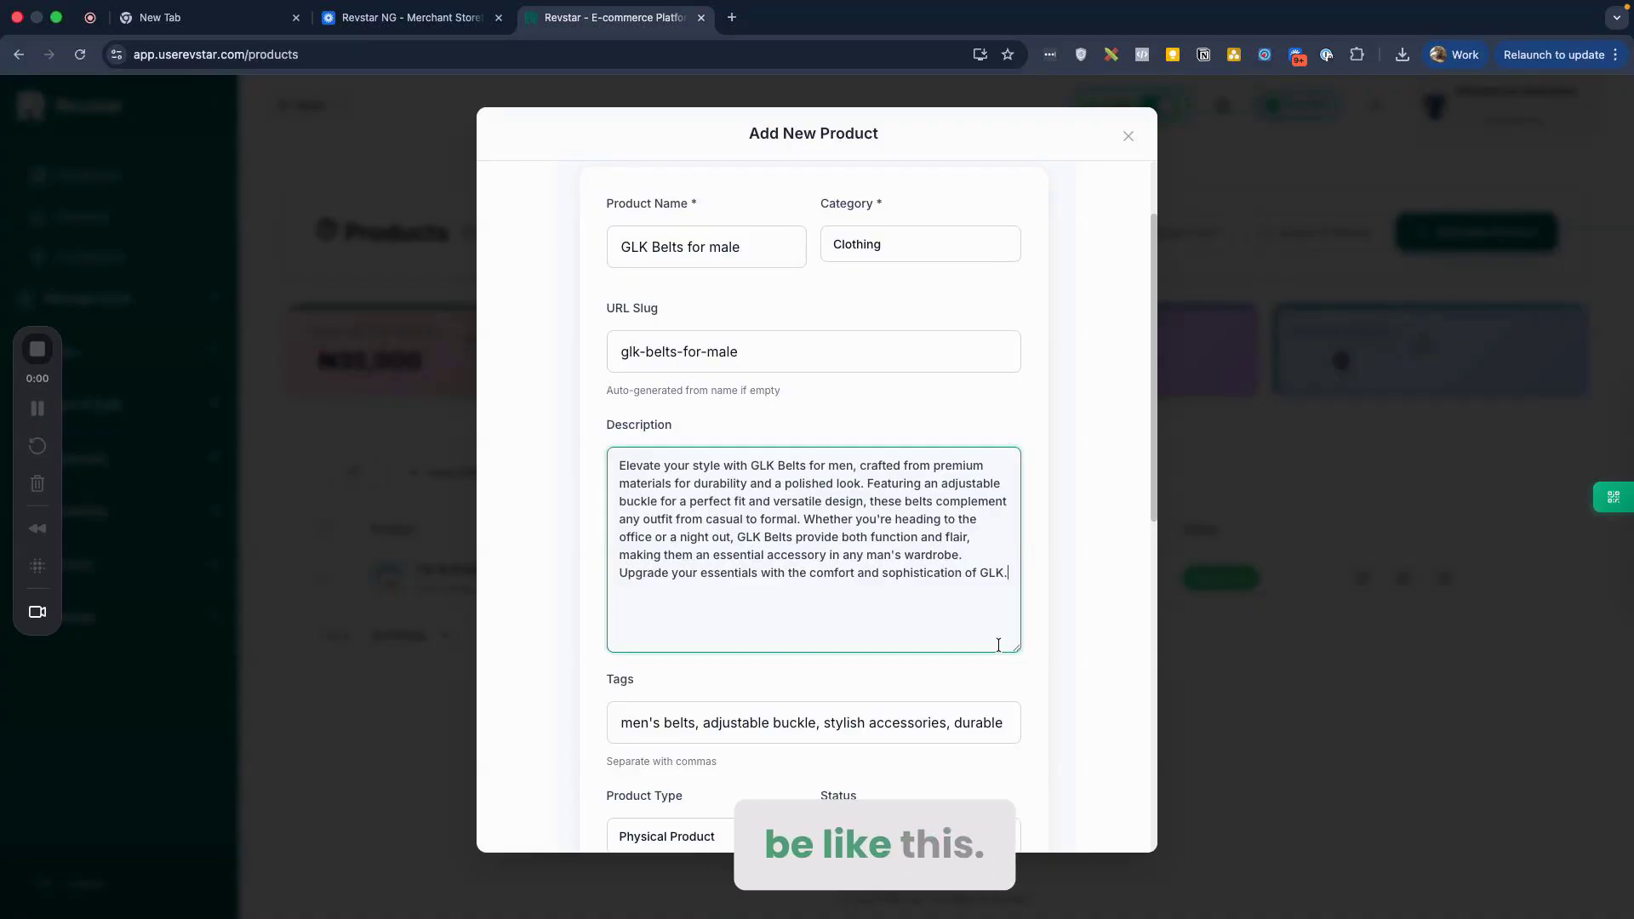
scroll(1055, 638, "down", 5)
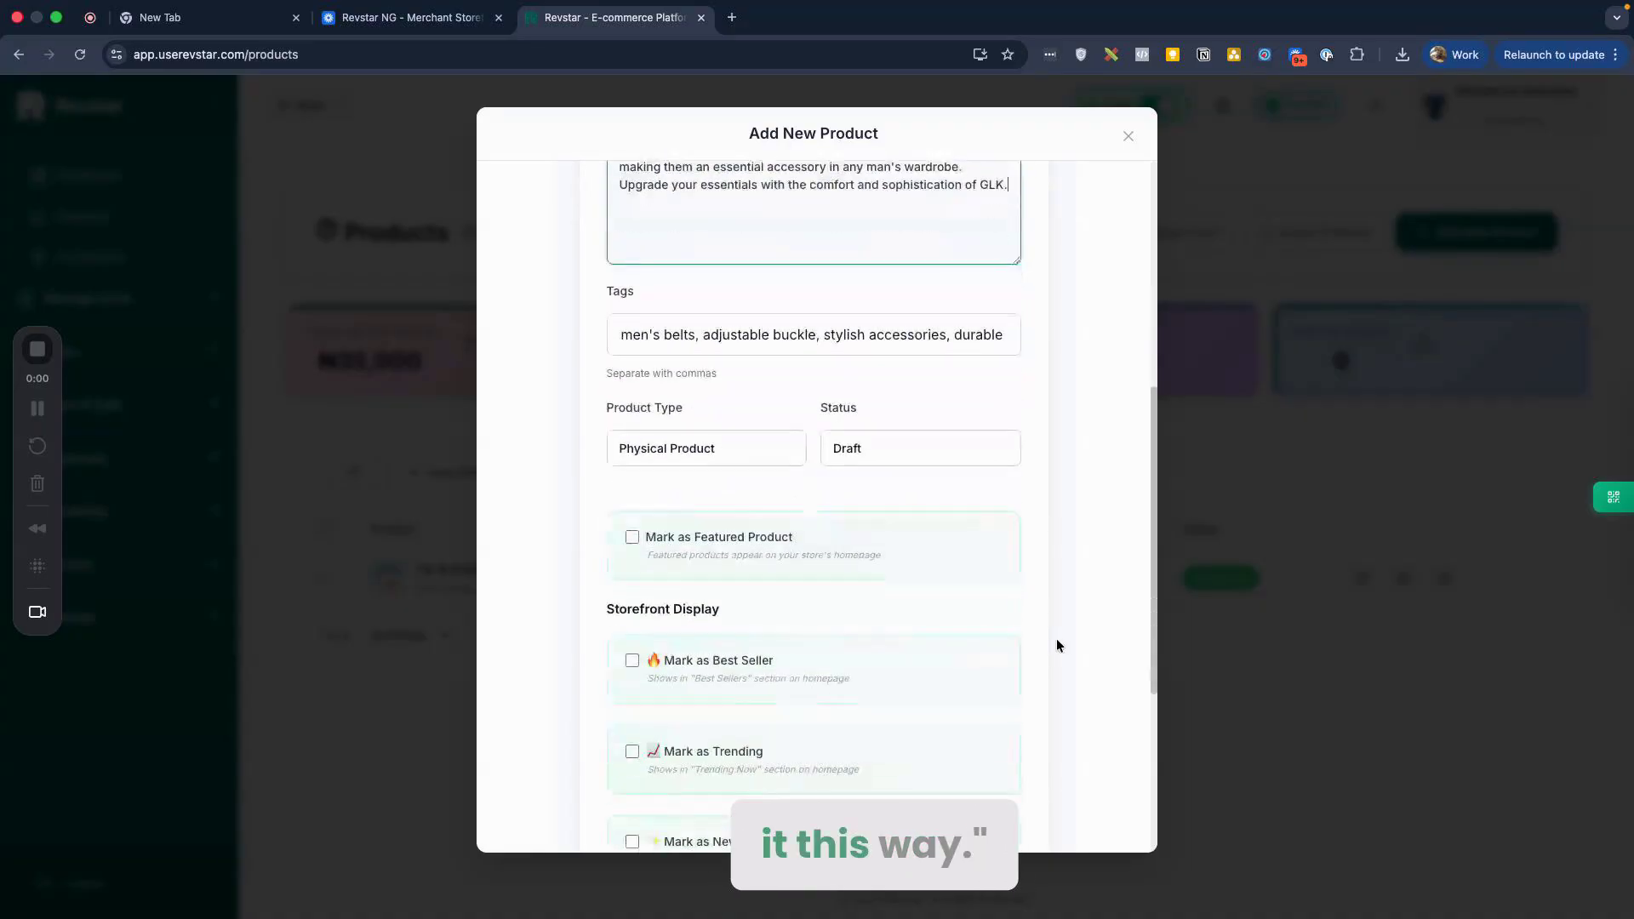
scroll(834, 518, "down", 3)
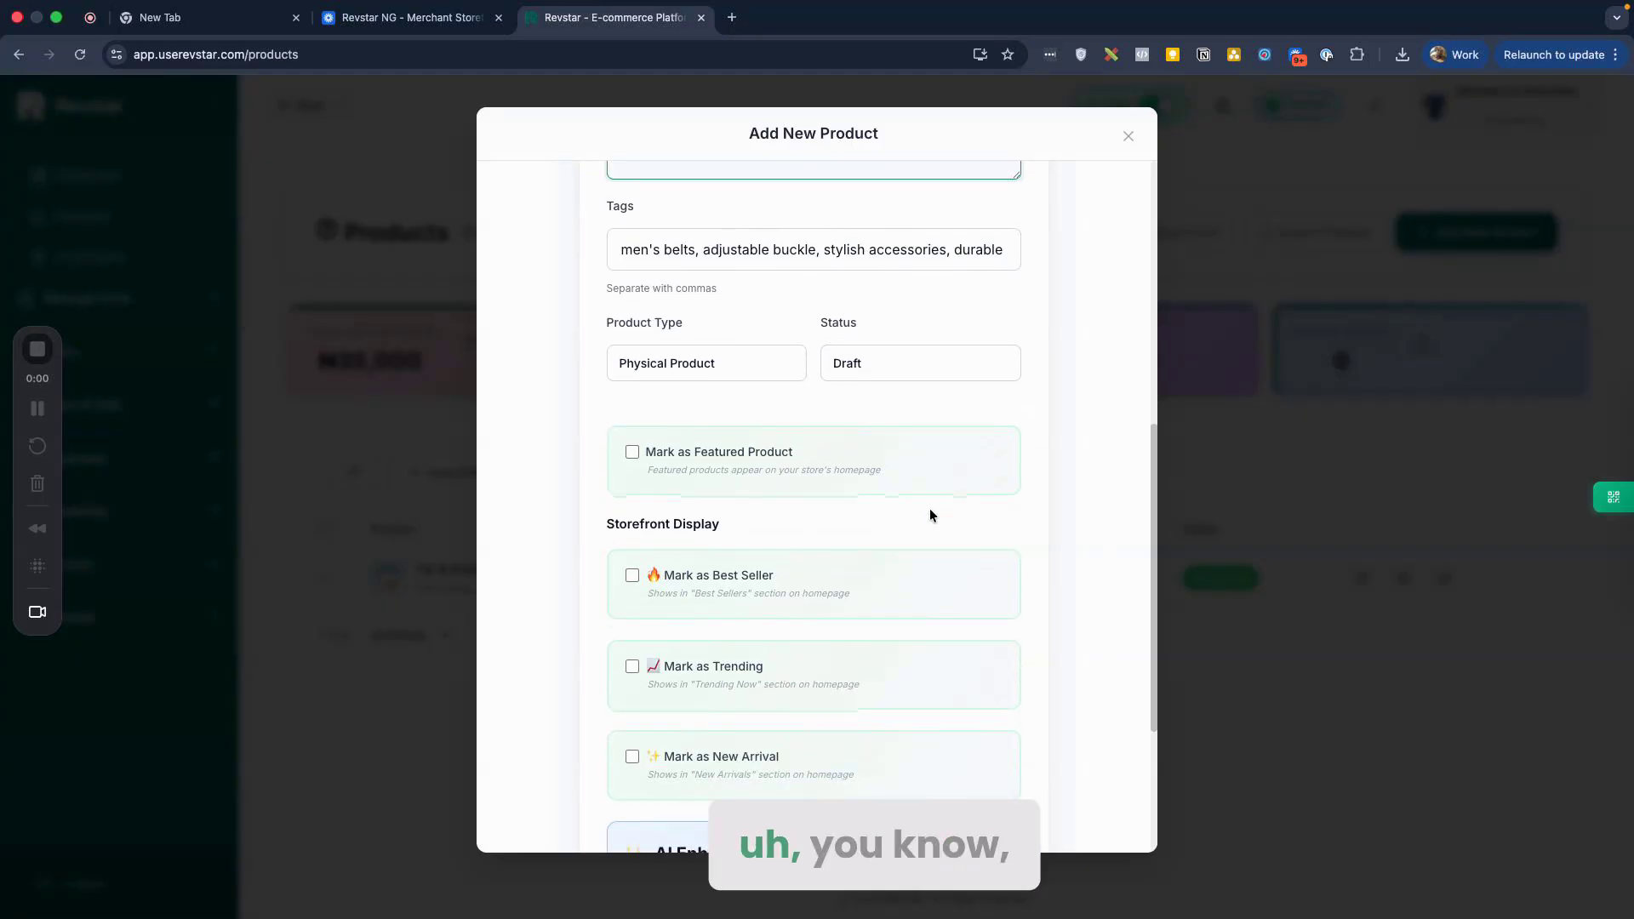
scroll(773, 464, "down", 1)
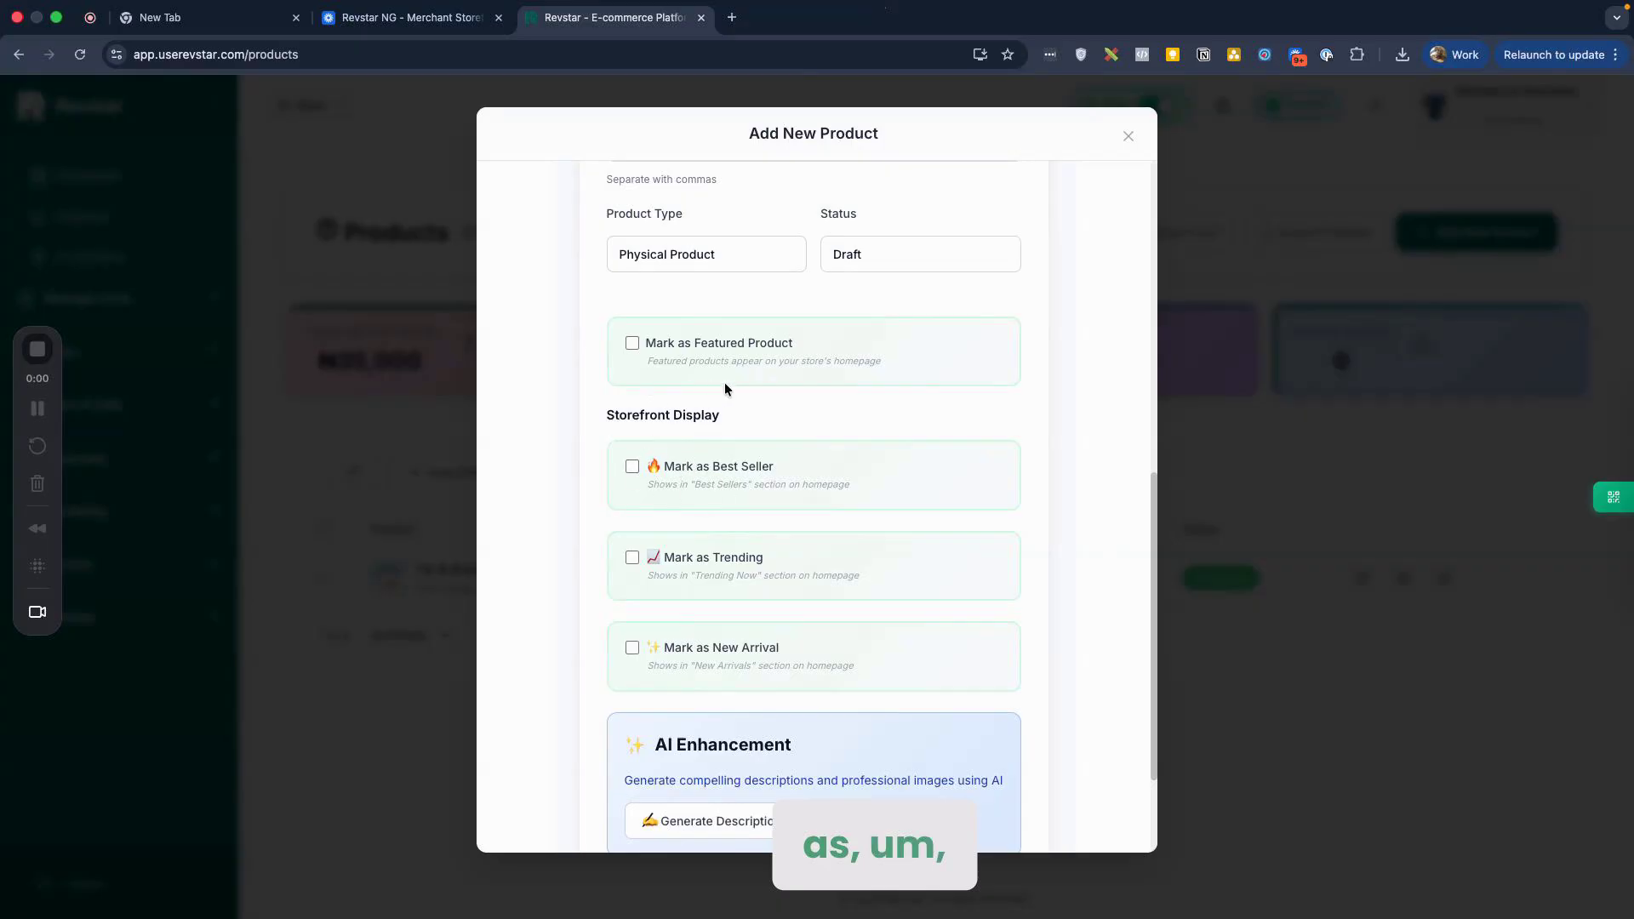
Step: In a new tab, open the Glitches by Surprises 'Tie & Knot for Him' page from address suggestions
left_click(732, 17)
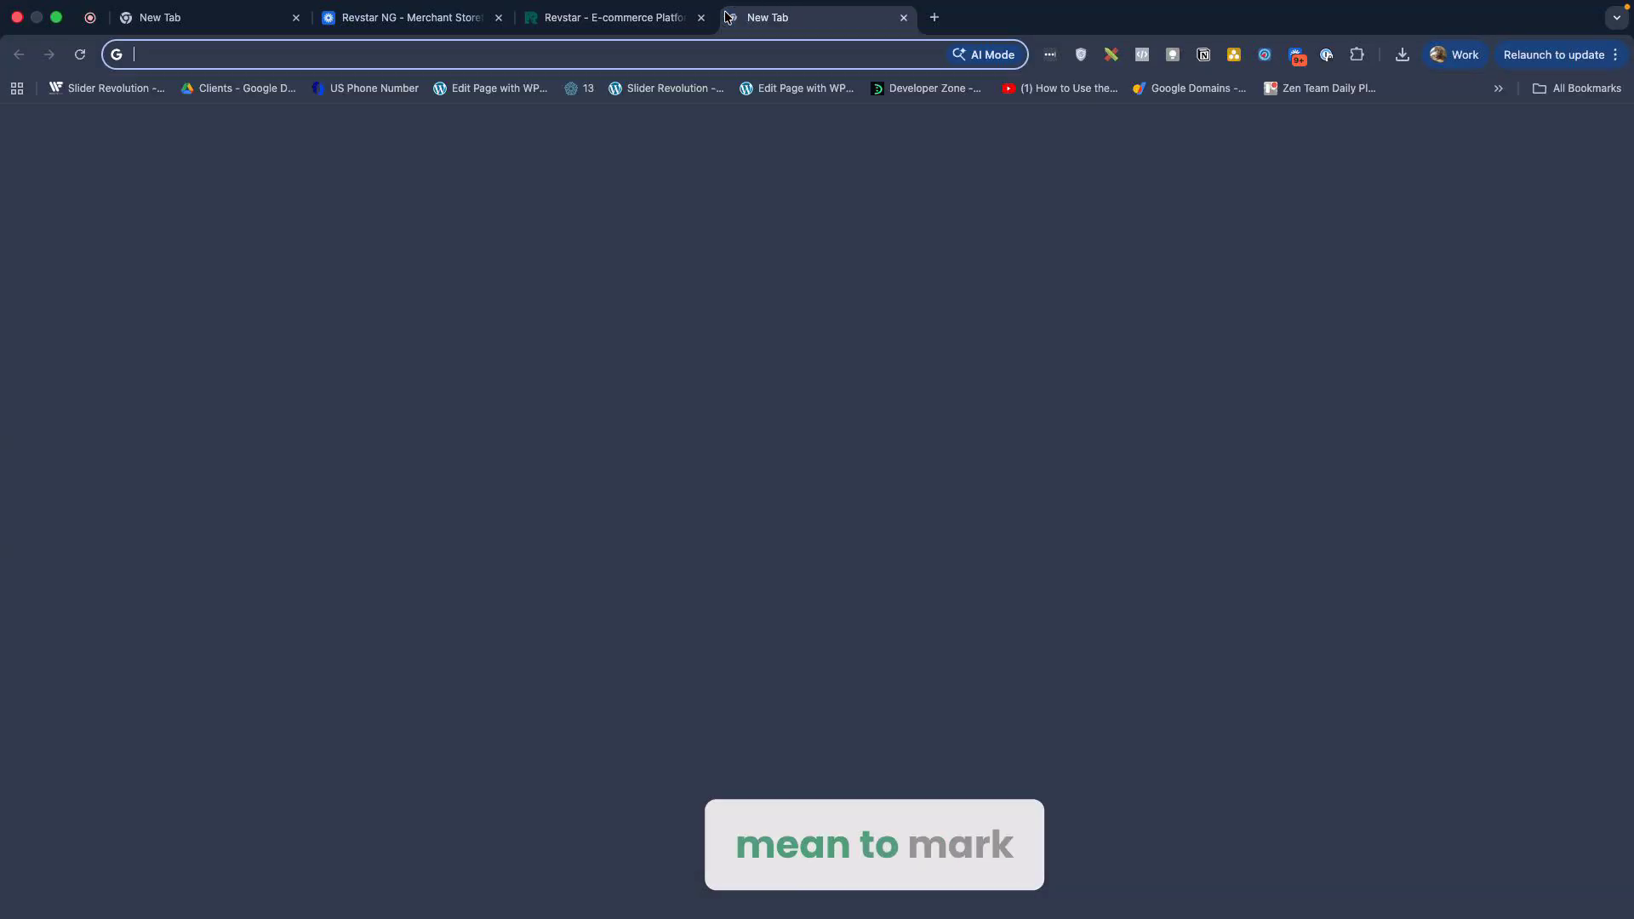
type("glitt")
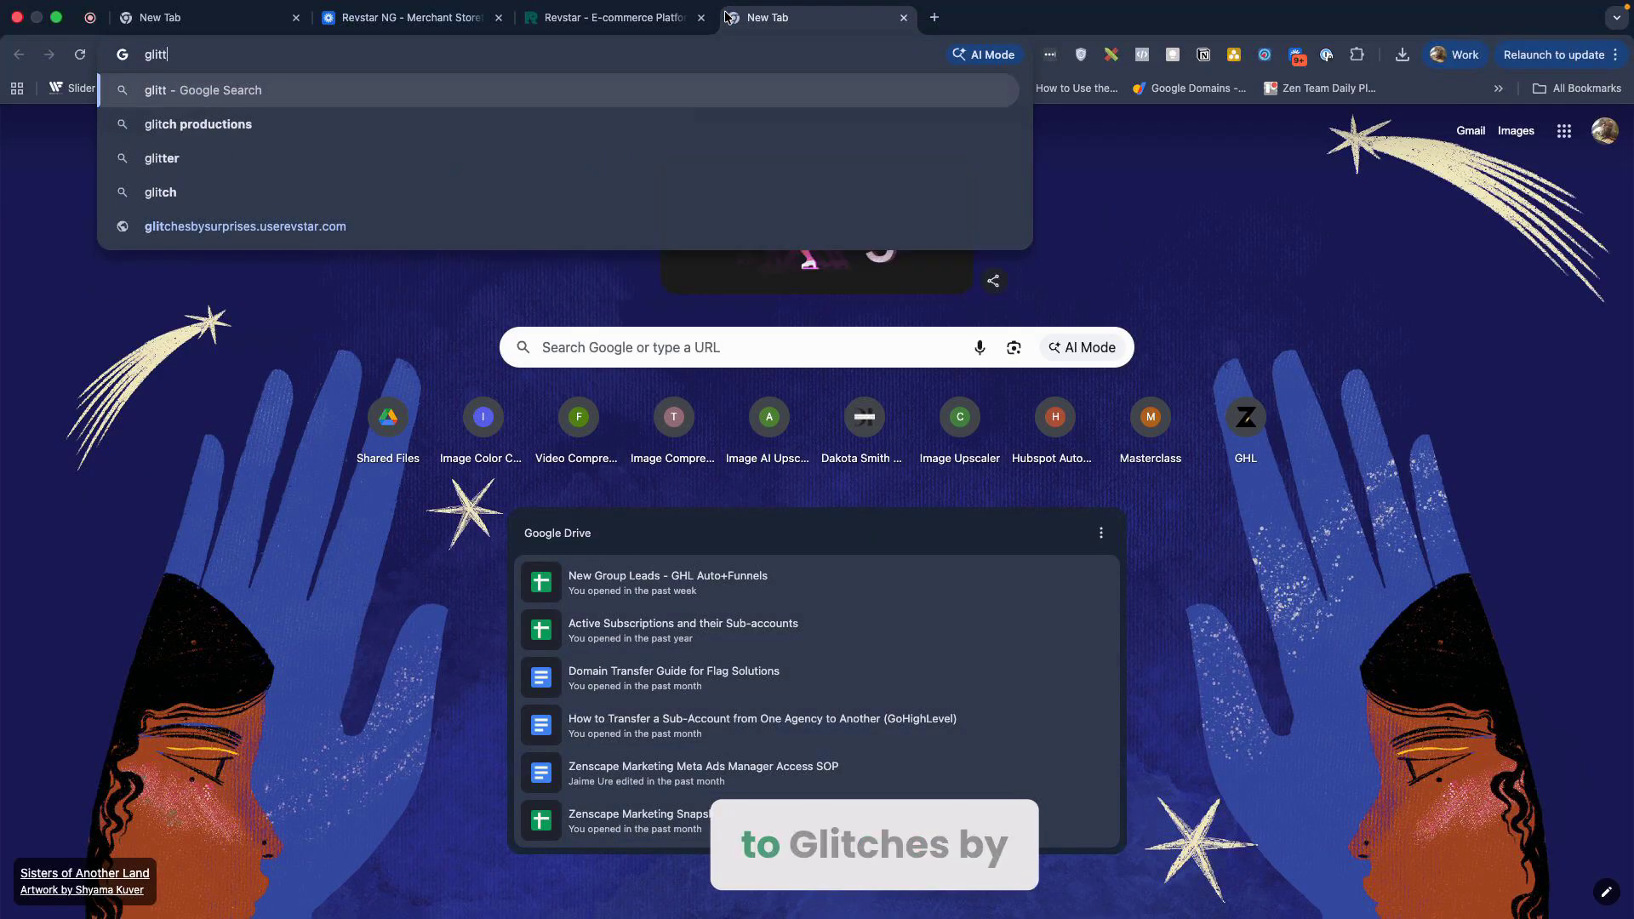
key("BackSpace")
key("BackSpace")
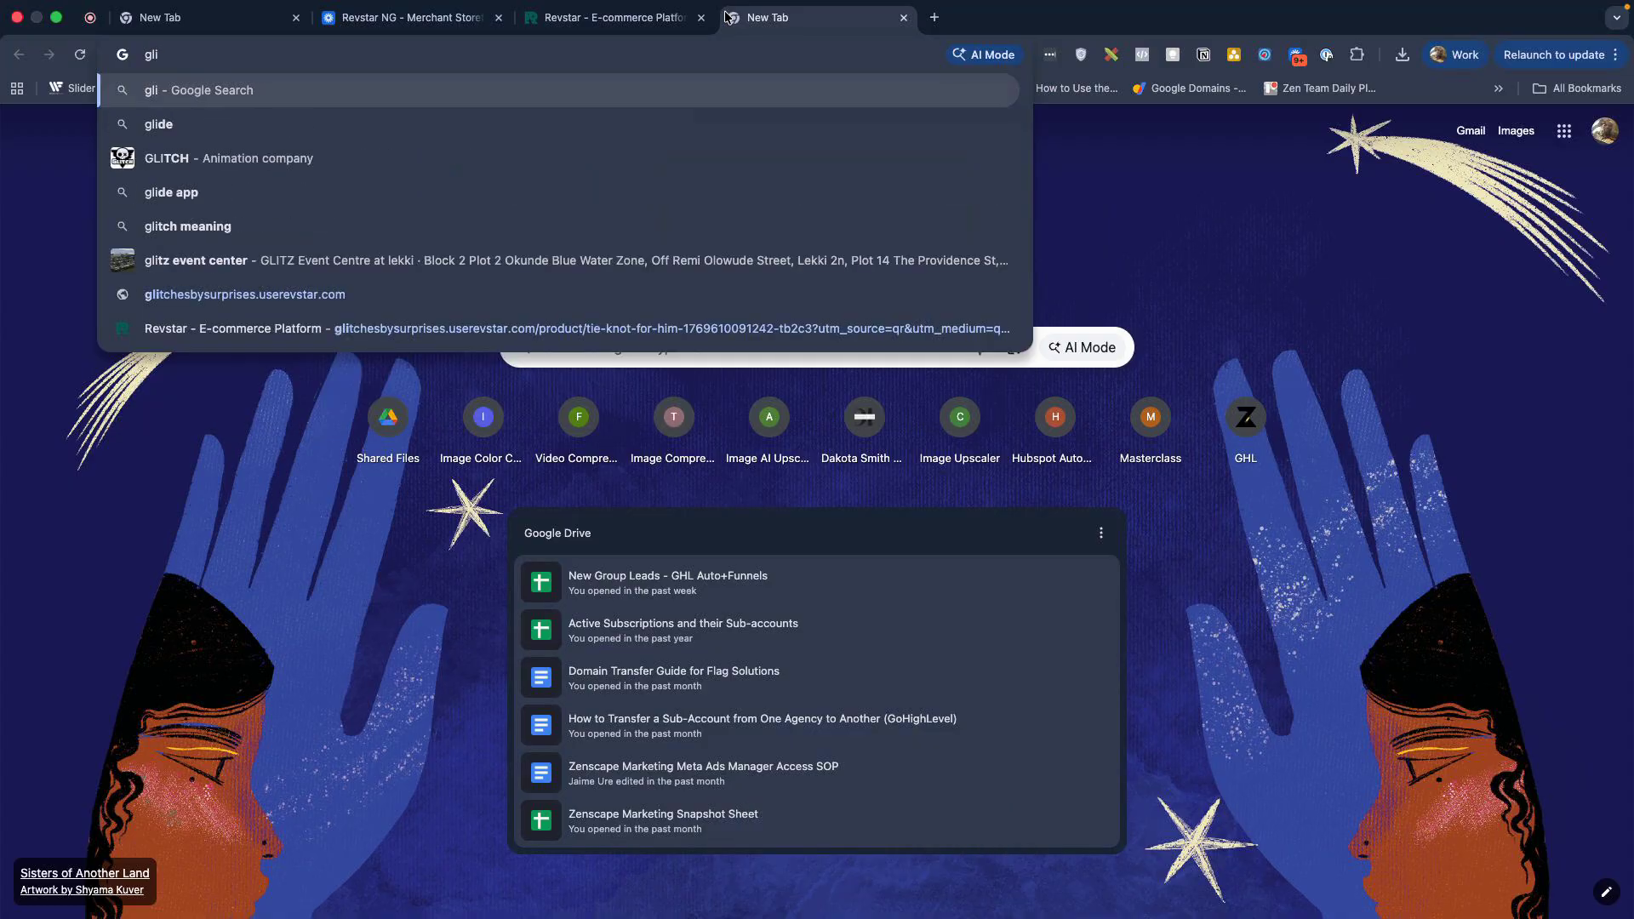
left_click(431, 329)
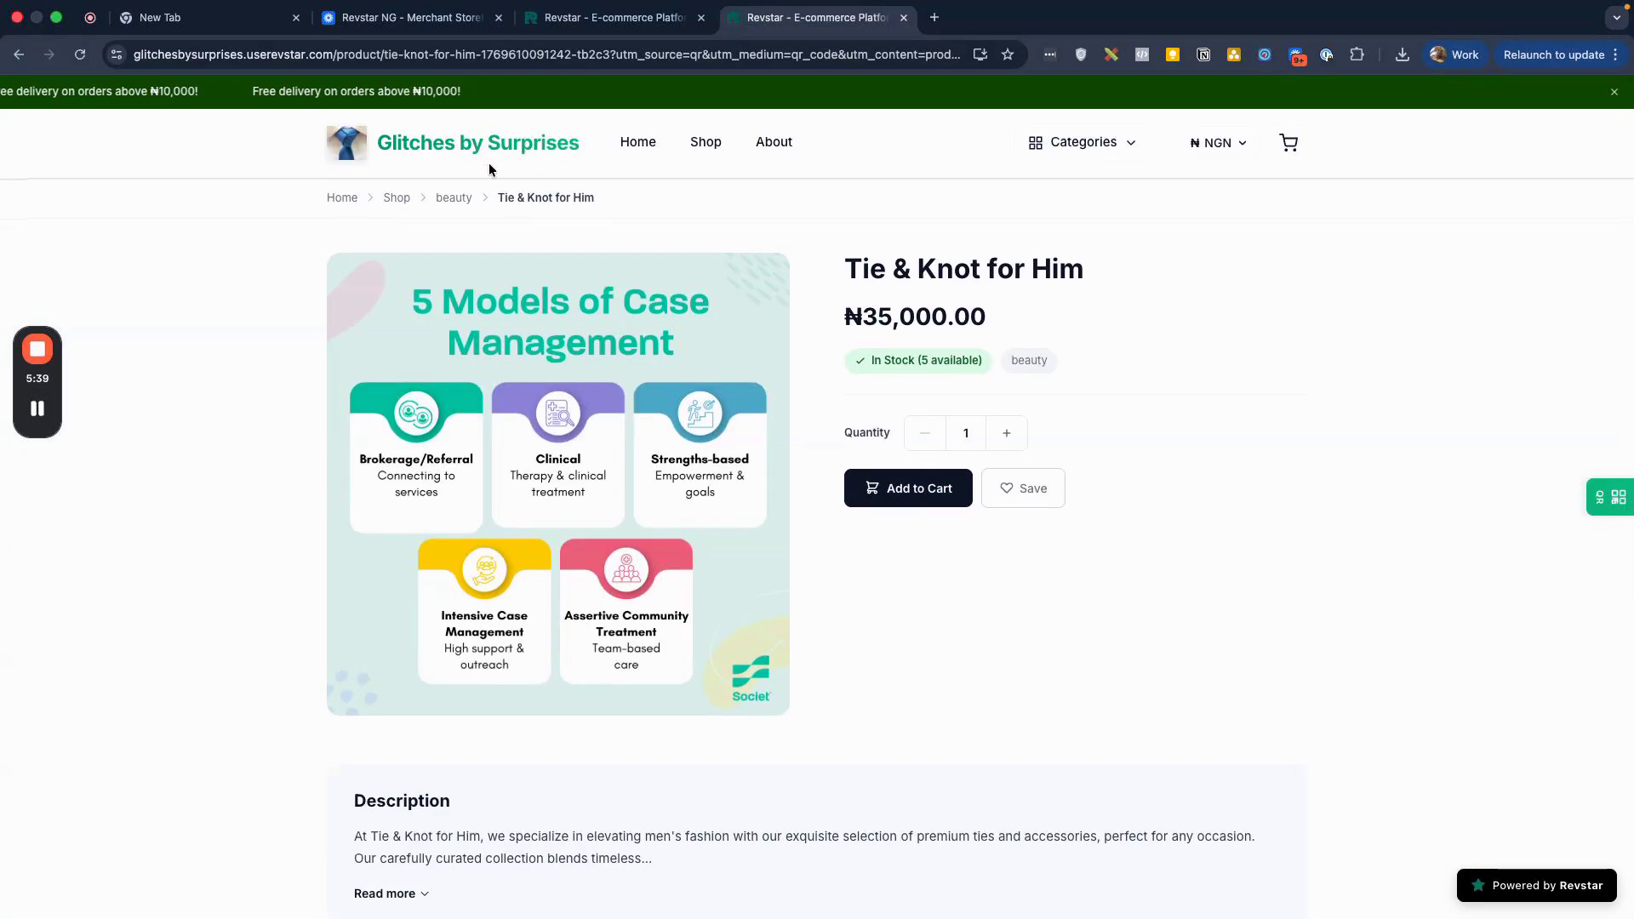
Step: Go to the store home page and look over the Best Sellers section
left_click(510, 144)
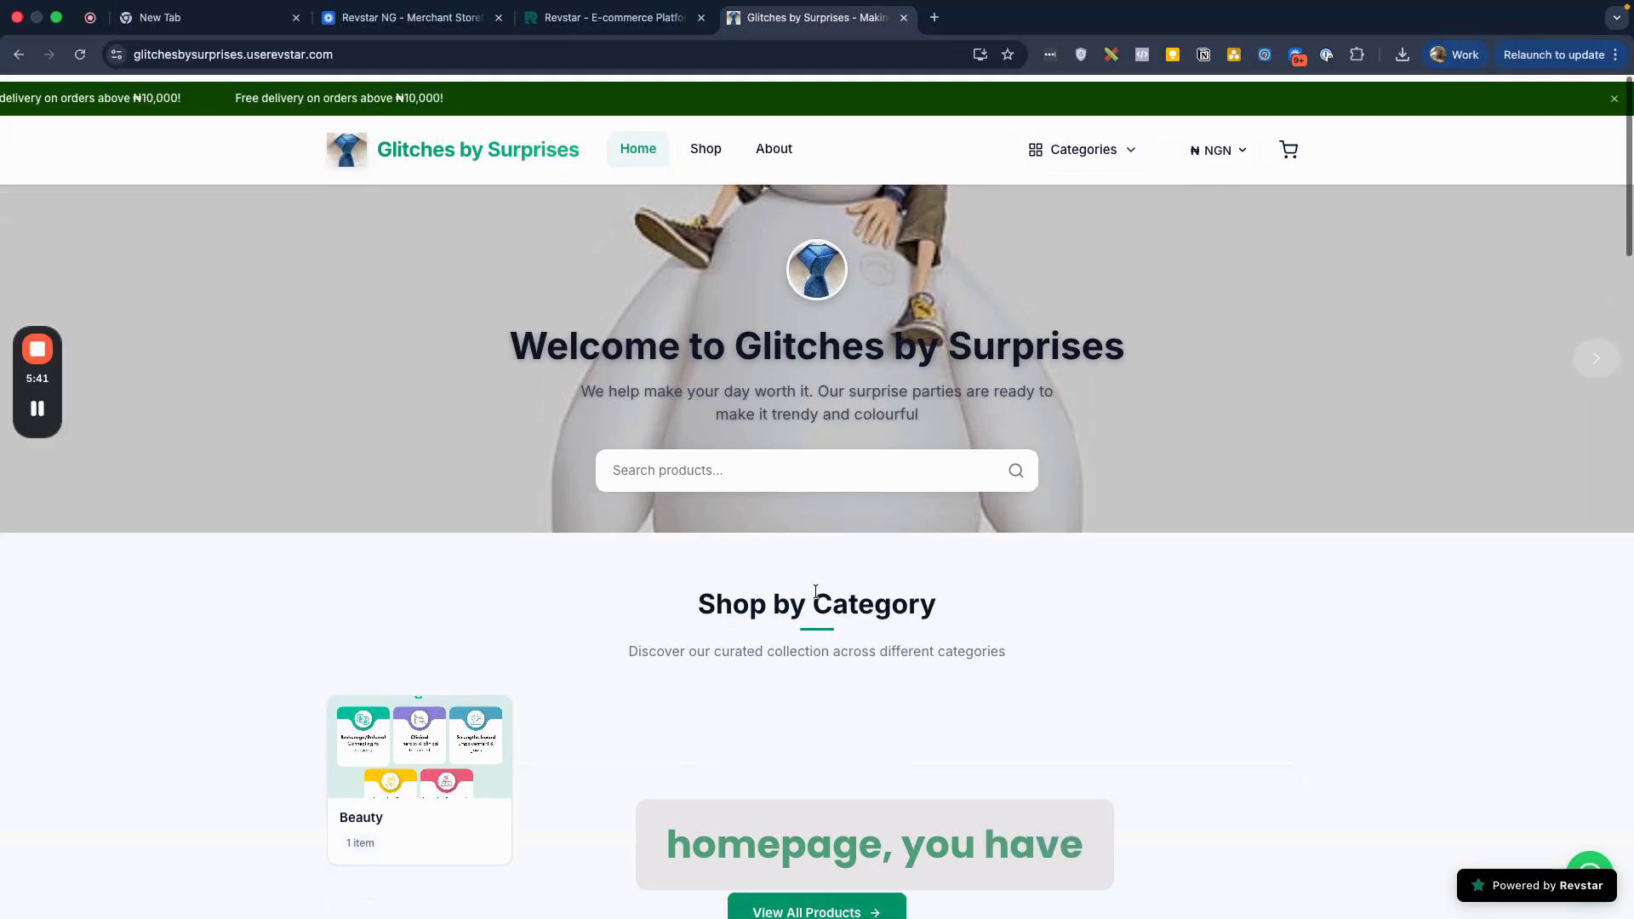
scroll(815, 592, "down", 4)
scroll(719, 580, "down", 1)
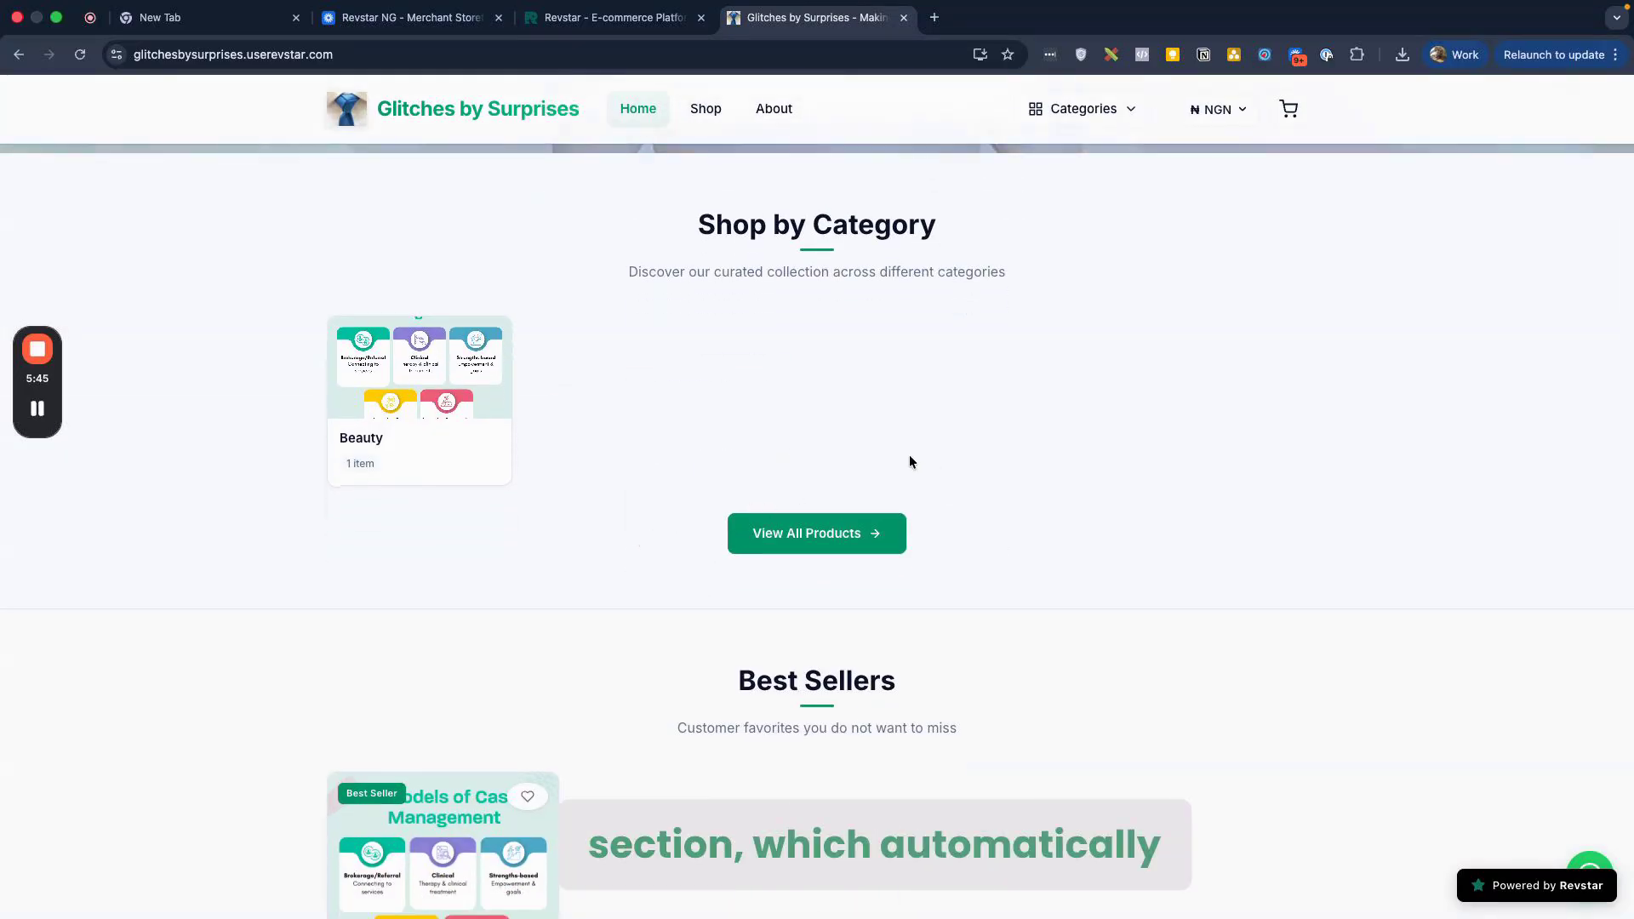
scroll(909, 460, "down", 5)
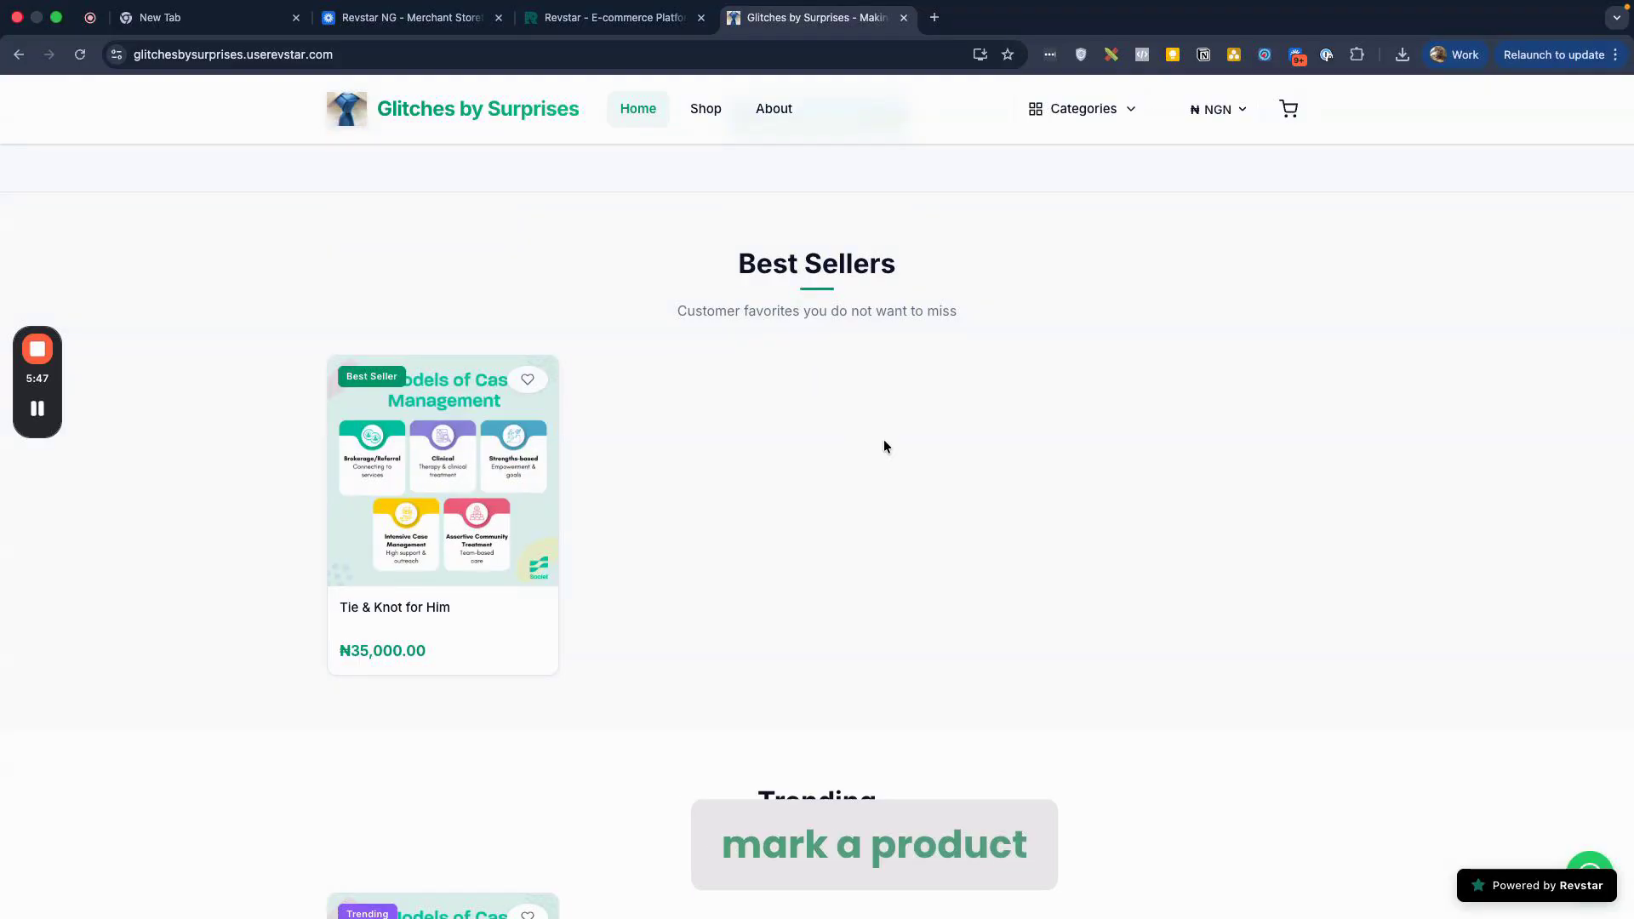
triple_click(780, 266)
left_click(784, 362)
Step: Scroll through Trending, New Arrivals and All Products to check the listed product
scroll(784, 362, "down", 6)
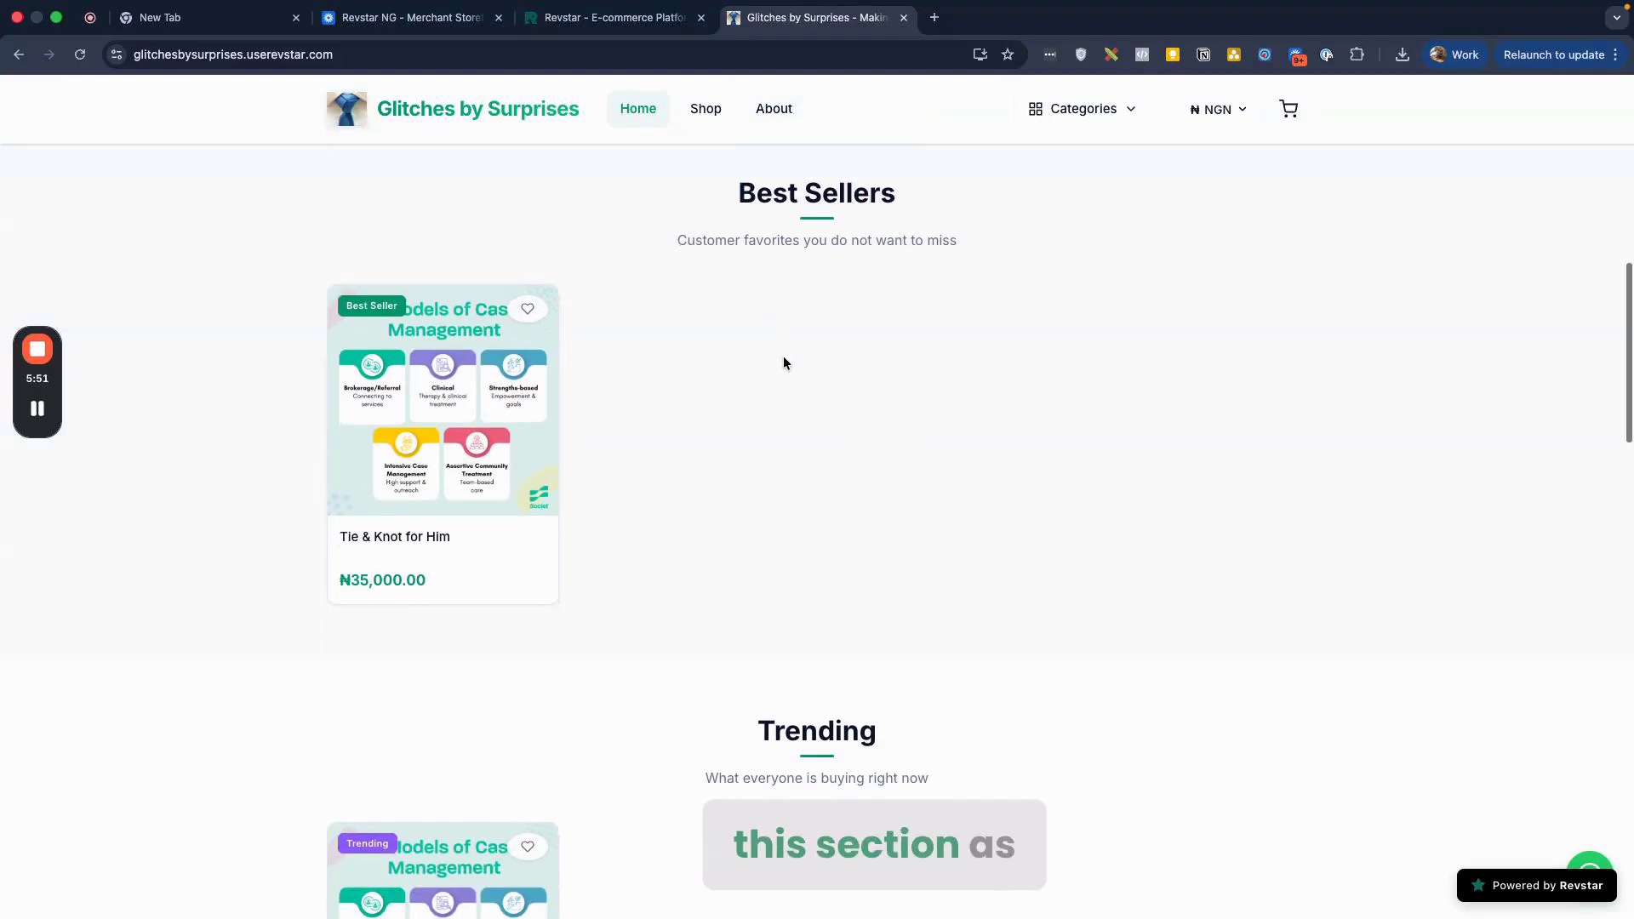
scroll(686, 445, "down", 1)
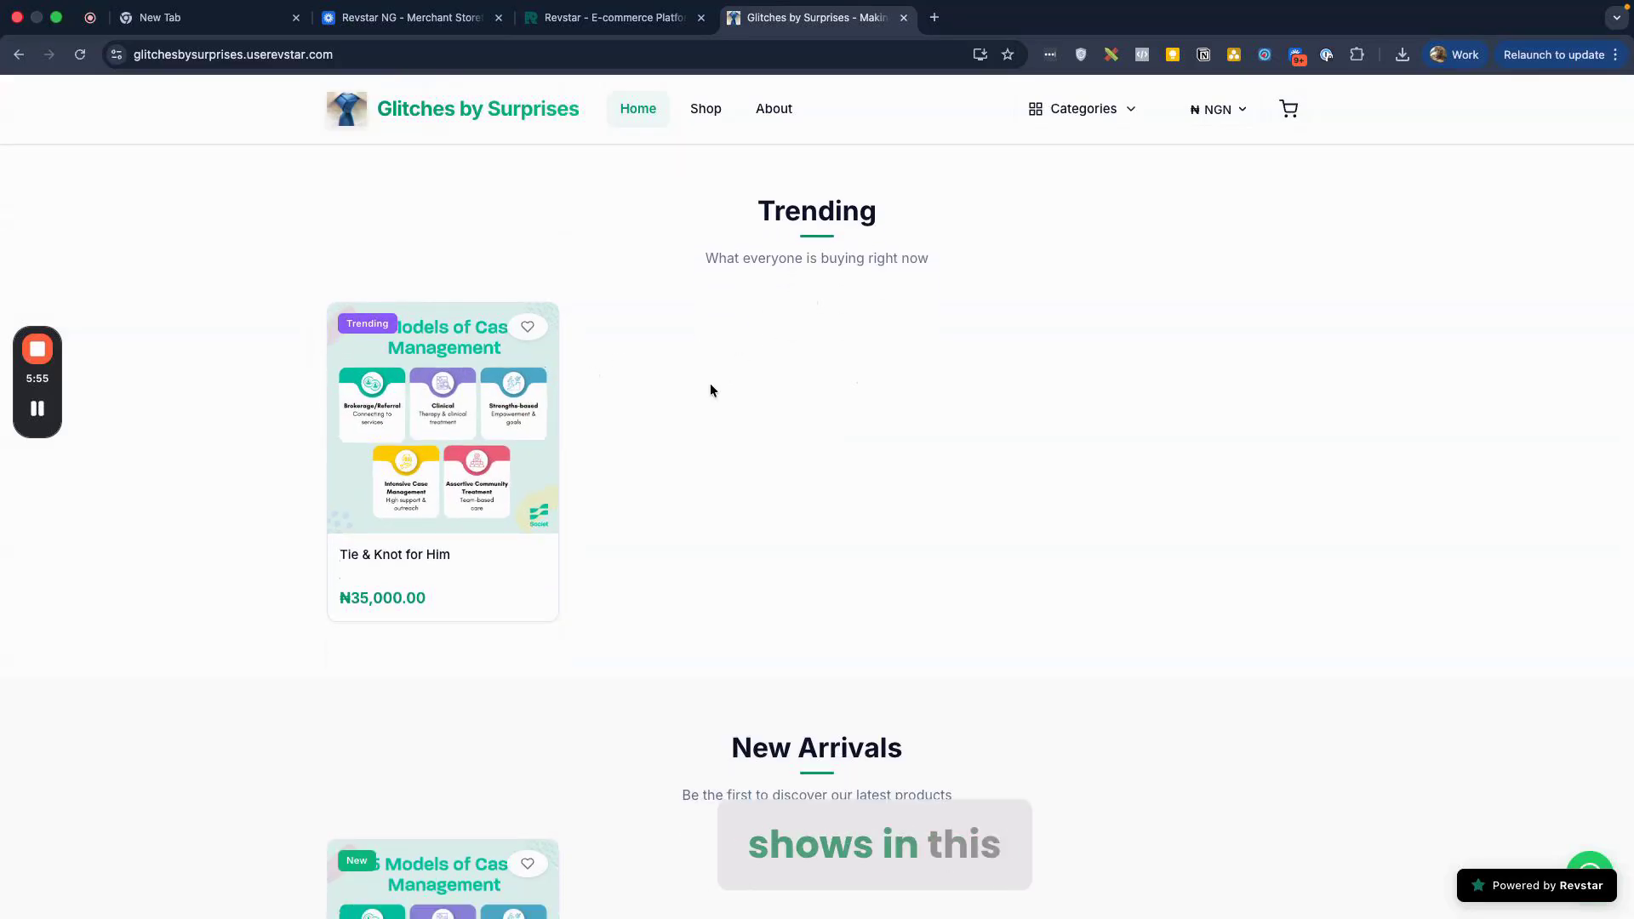
scroll(710, 385, "down", 1)
scroll(710, 390, "down", 5)
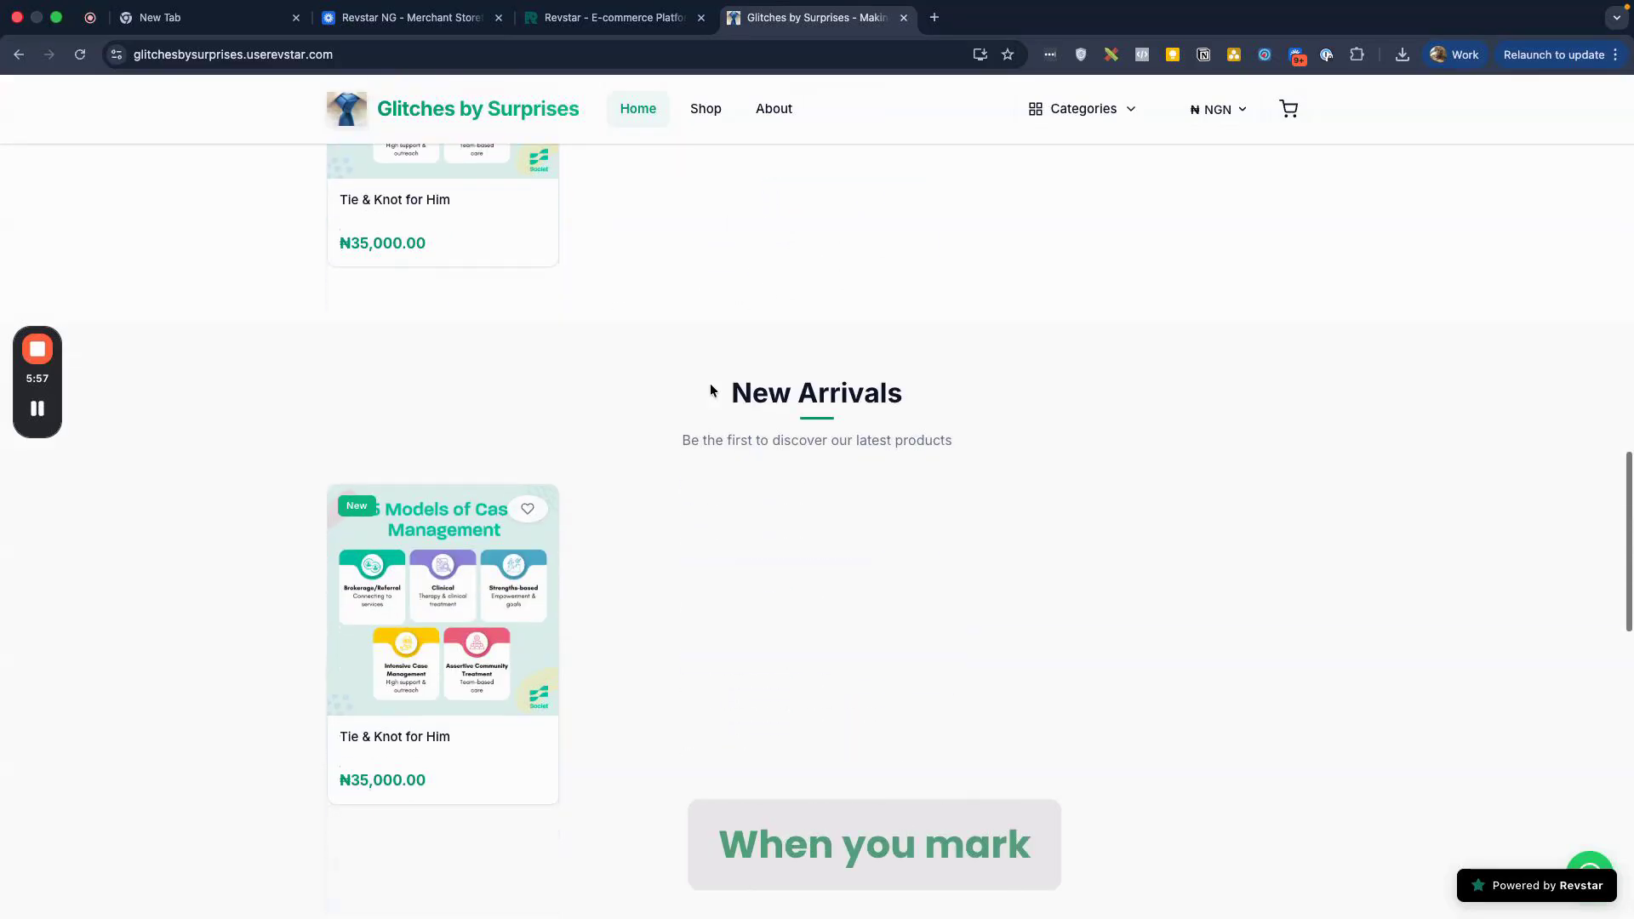
scroll(693, 473, "down", 1)
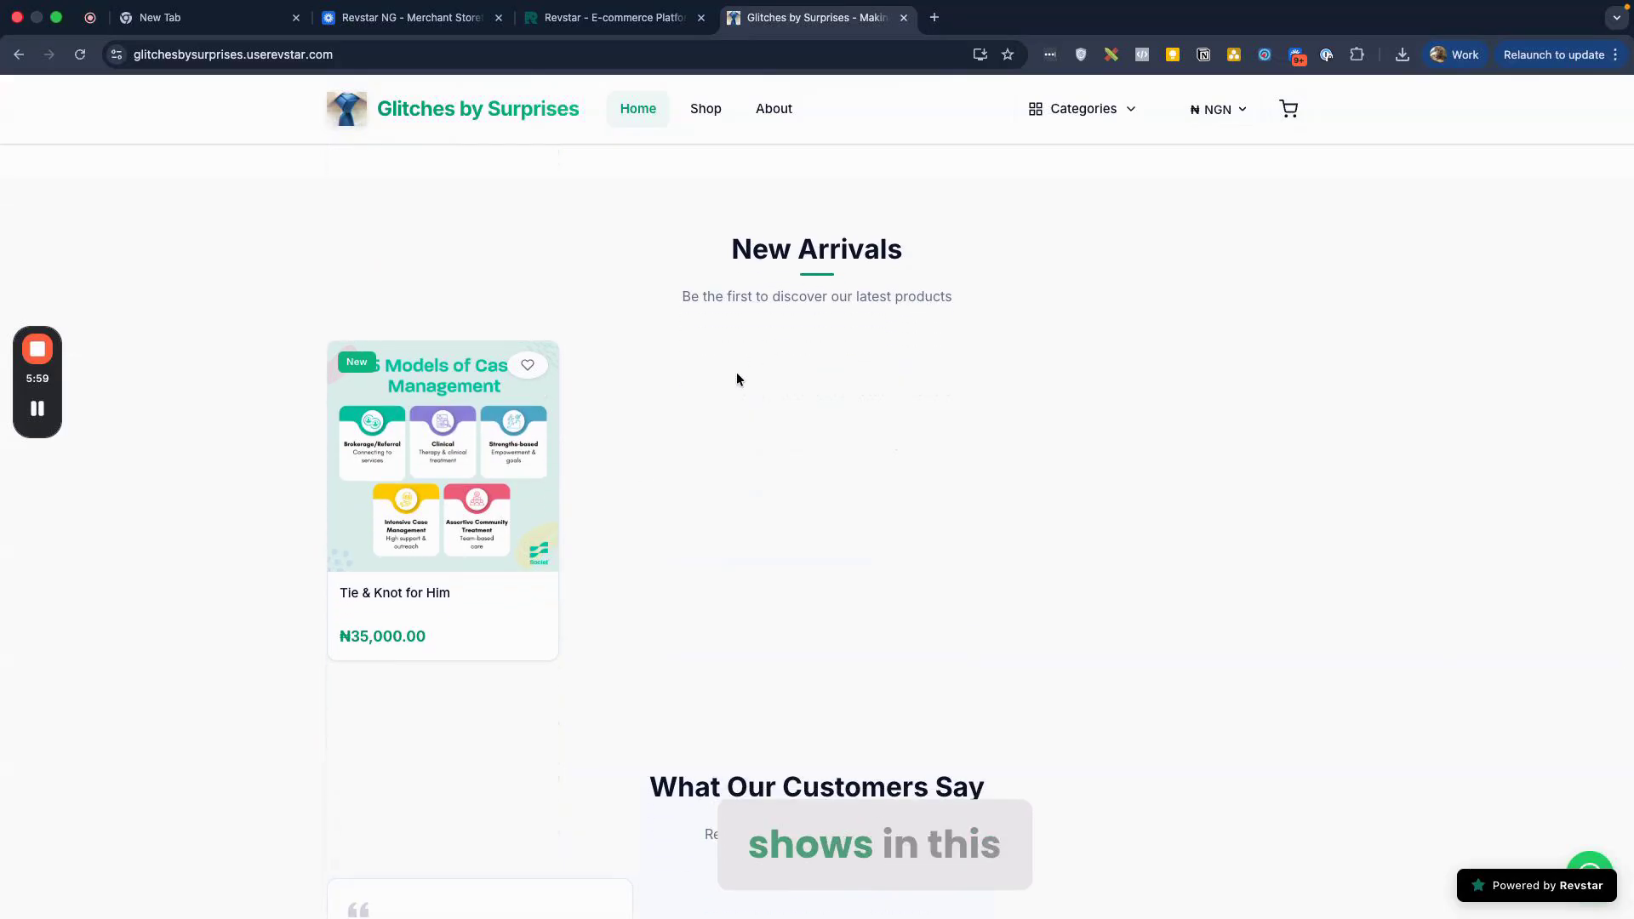
scroll(732, 406, "down", 6)
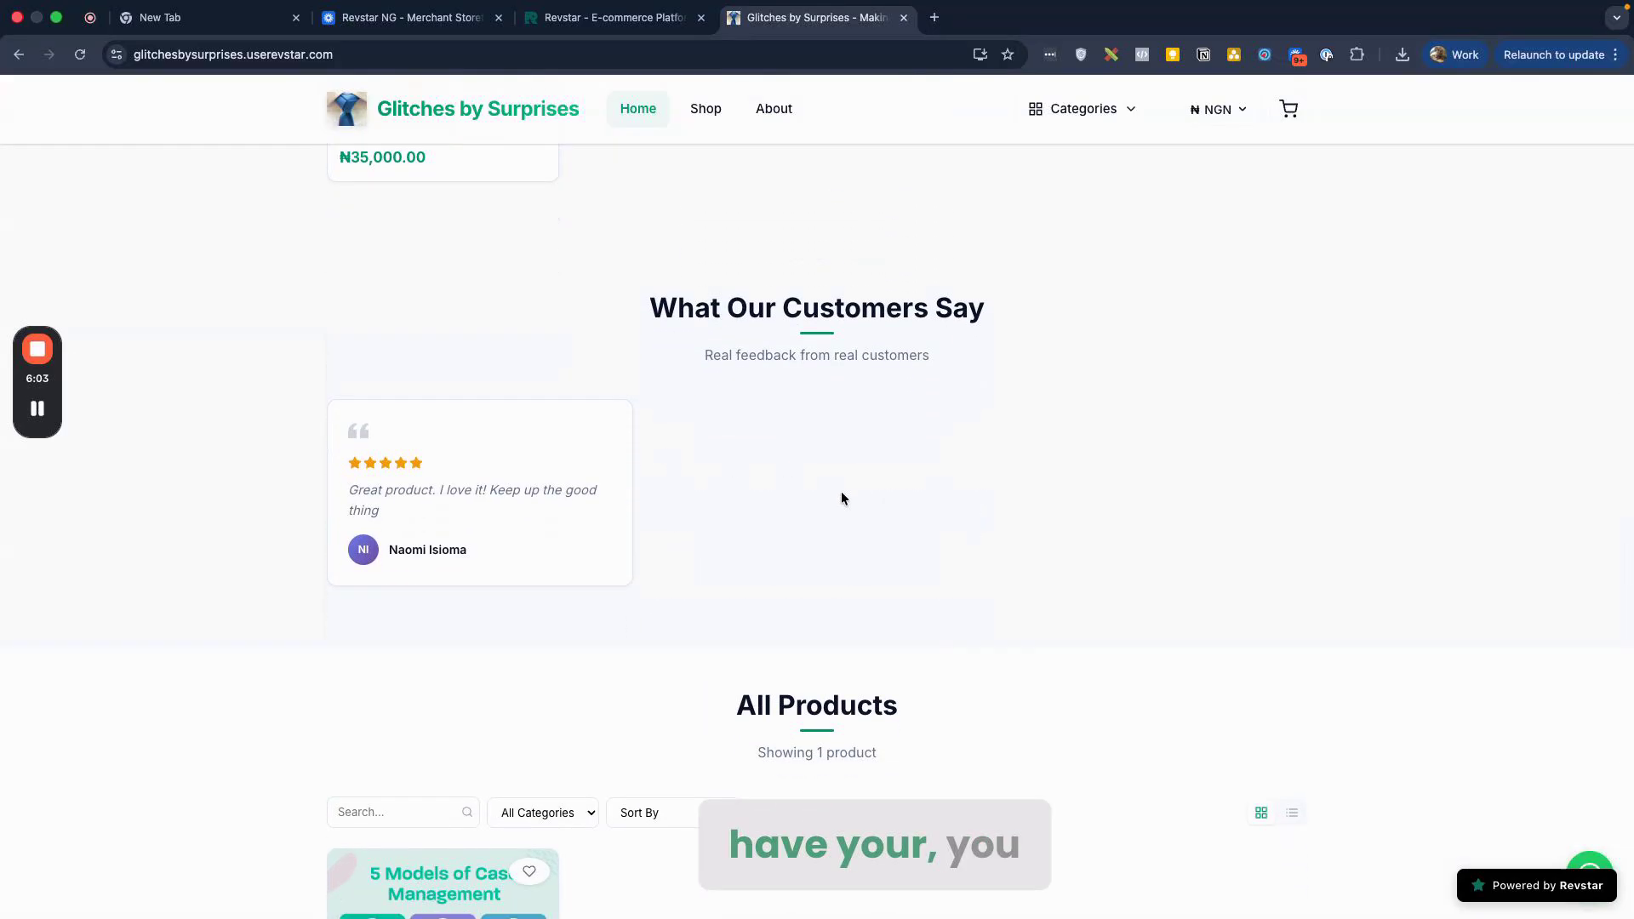
scroll(841, 493, "down", 3)
scroll(841, 492, "up", 3)
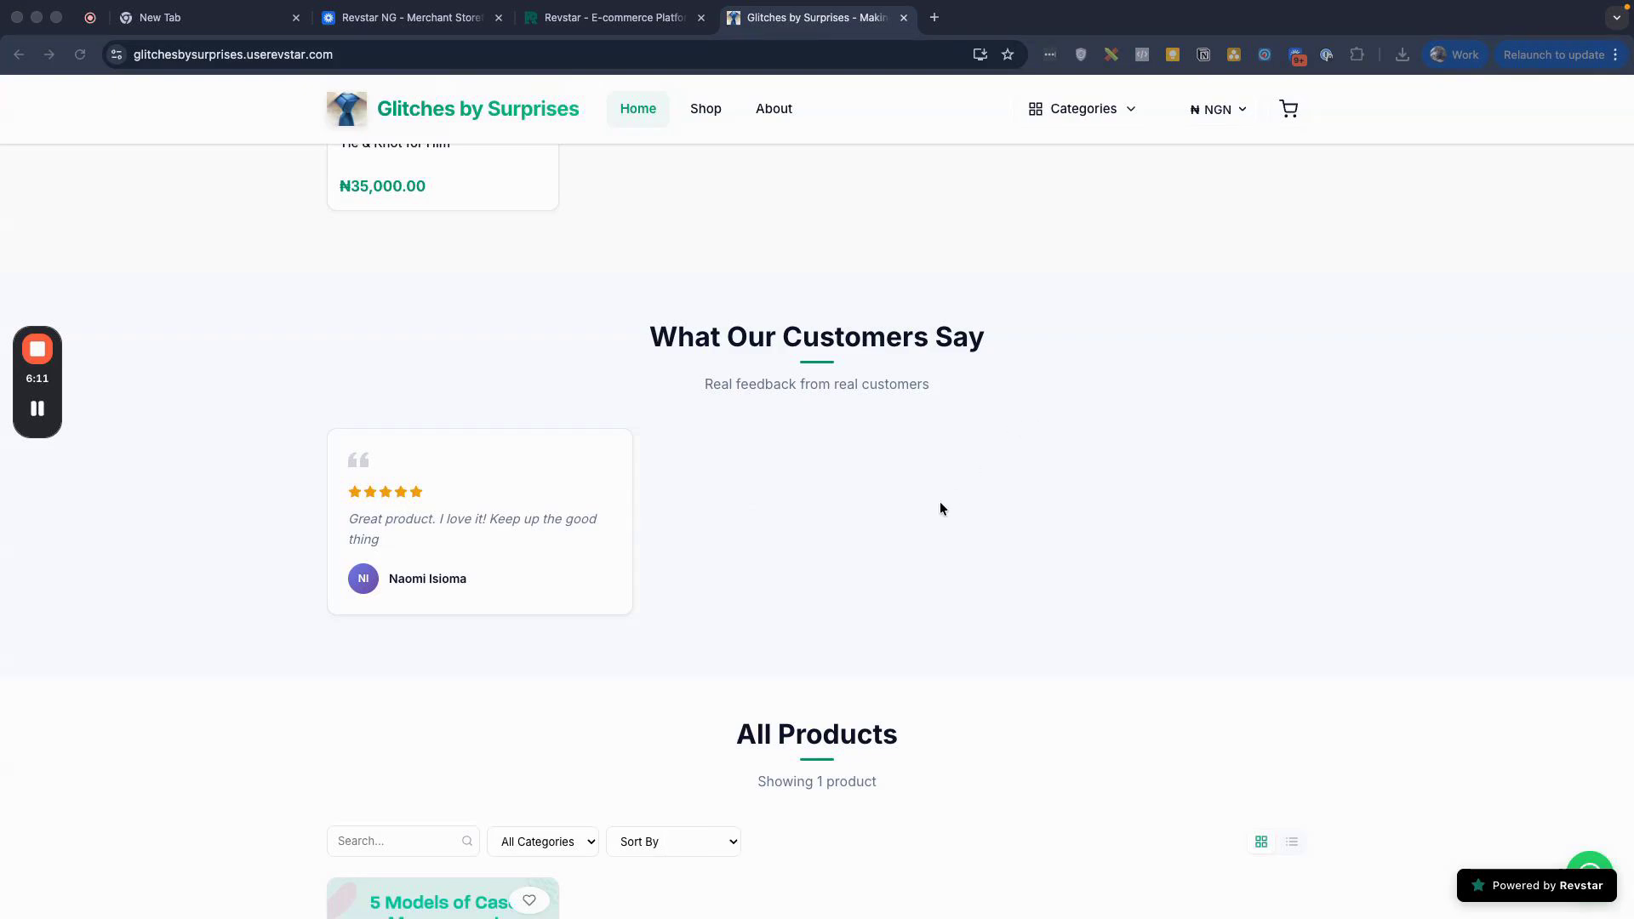
scroll(941, 508, "down", 1)
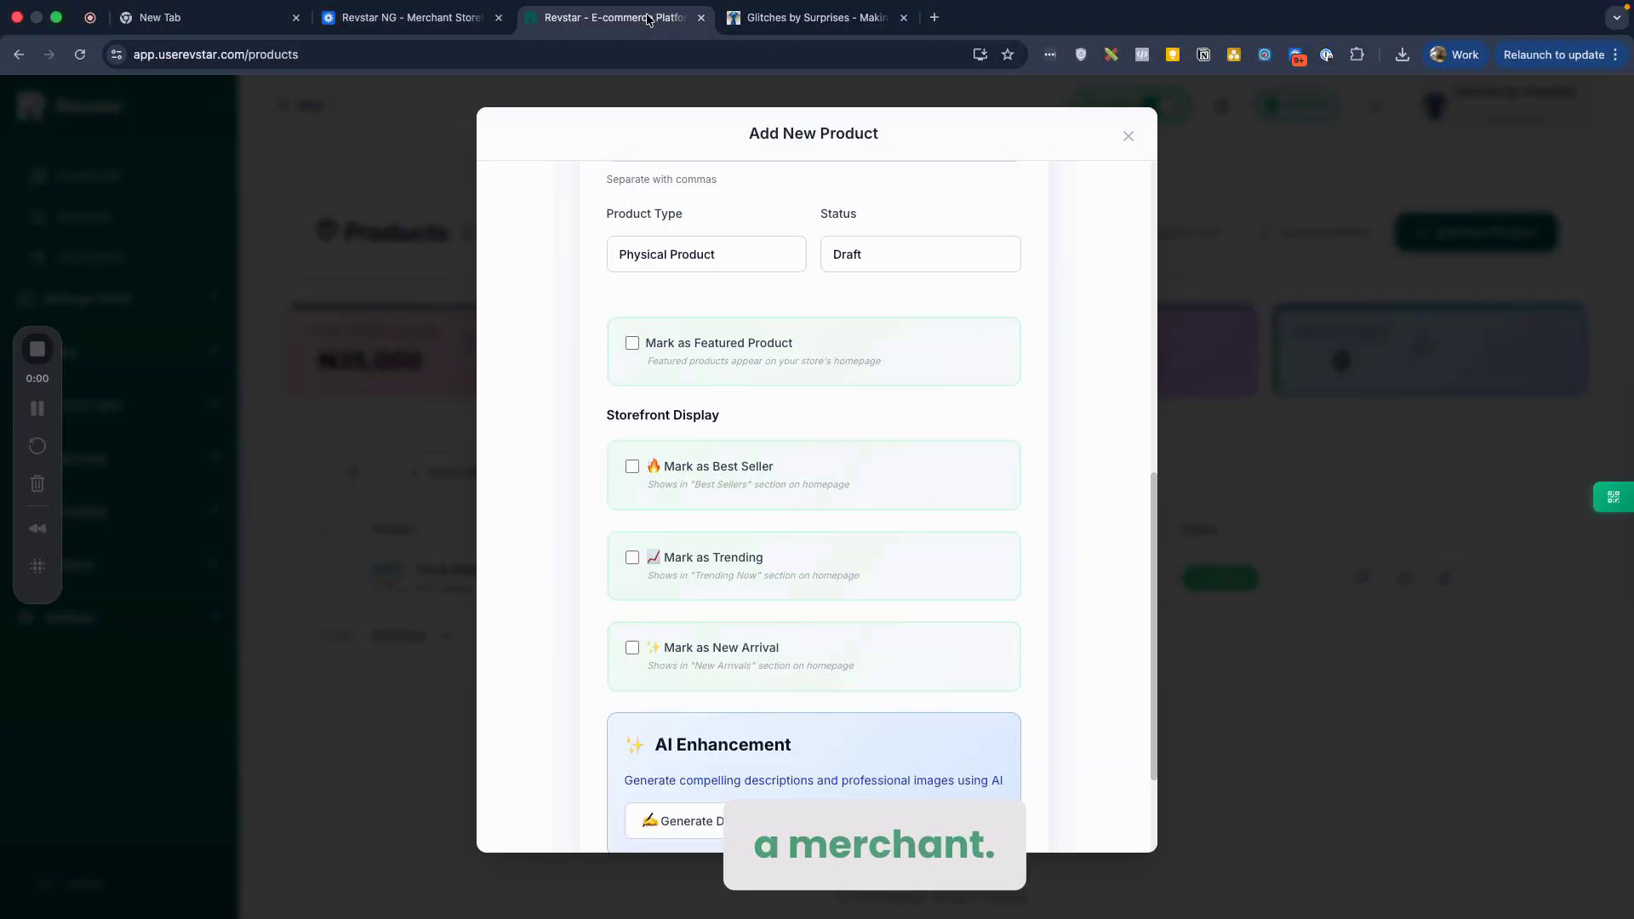
Step: Mark the belt draft as a Trending product
scroll(784, 411, "down", 1)
scroll(784, 417, "down", 1)
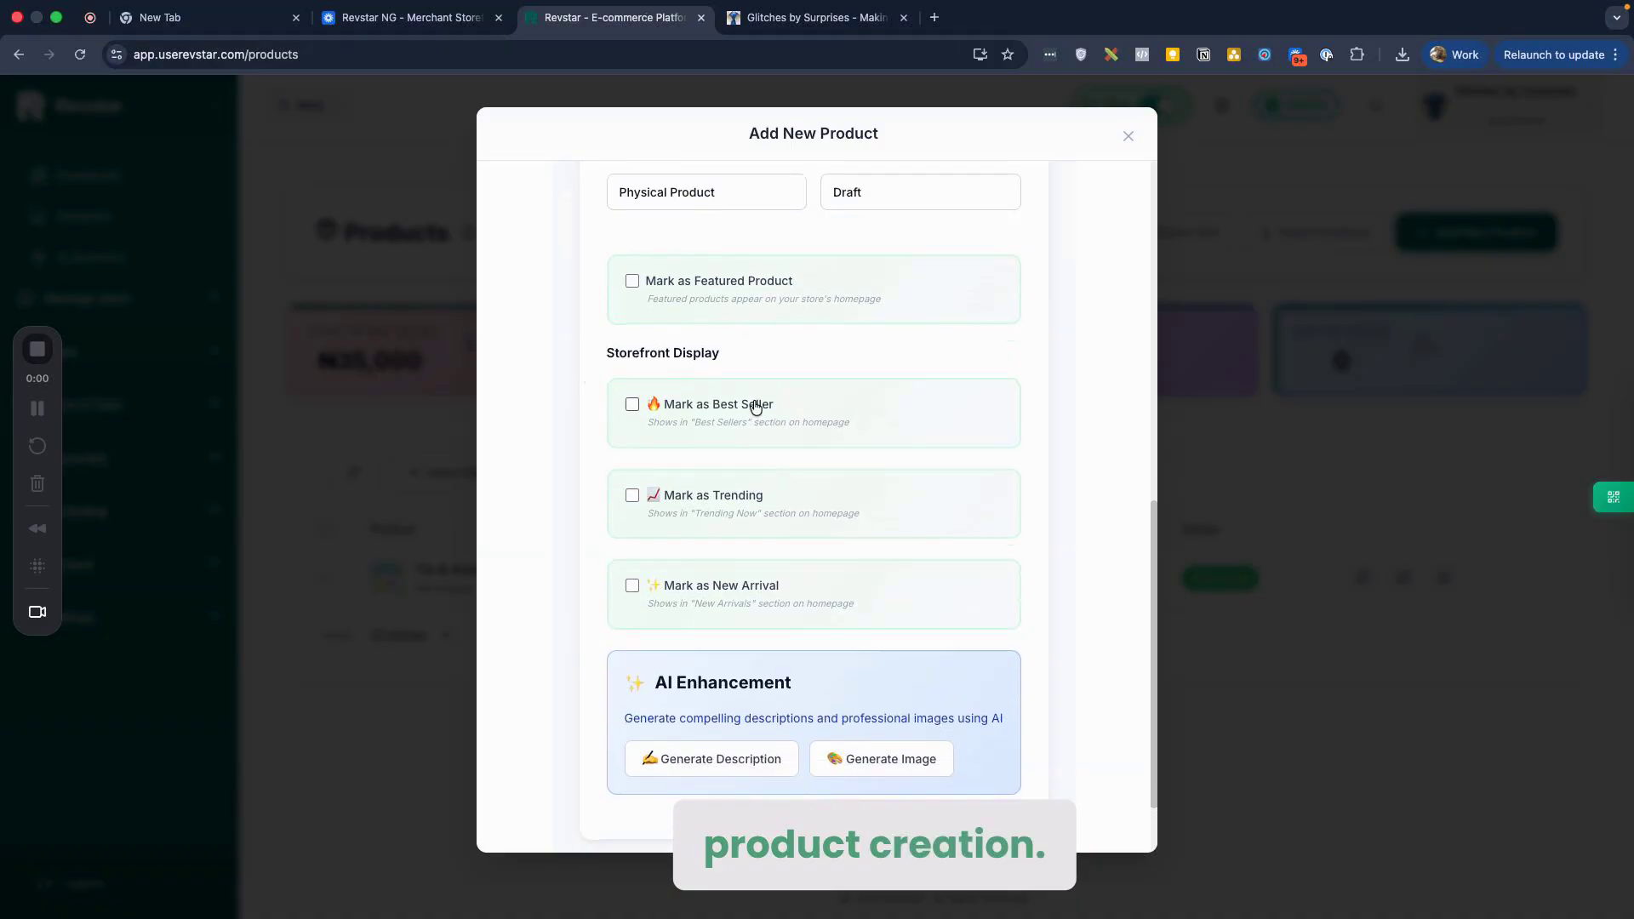
scroll(710, 498, "down", 1)
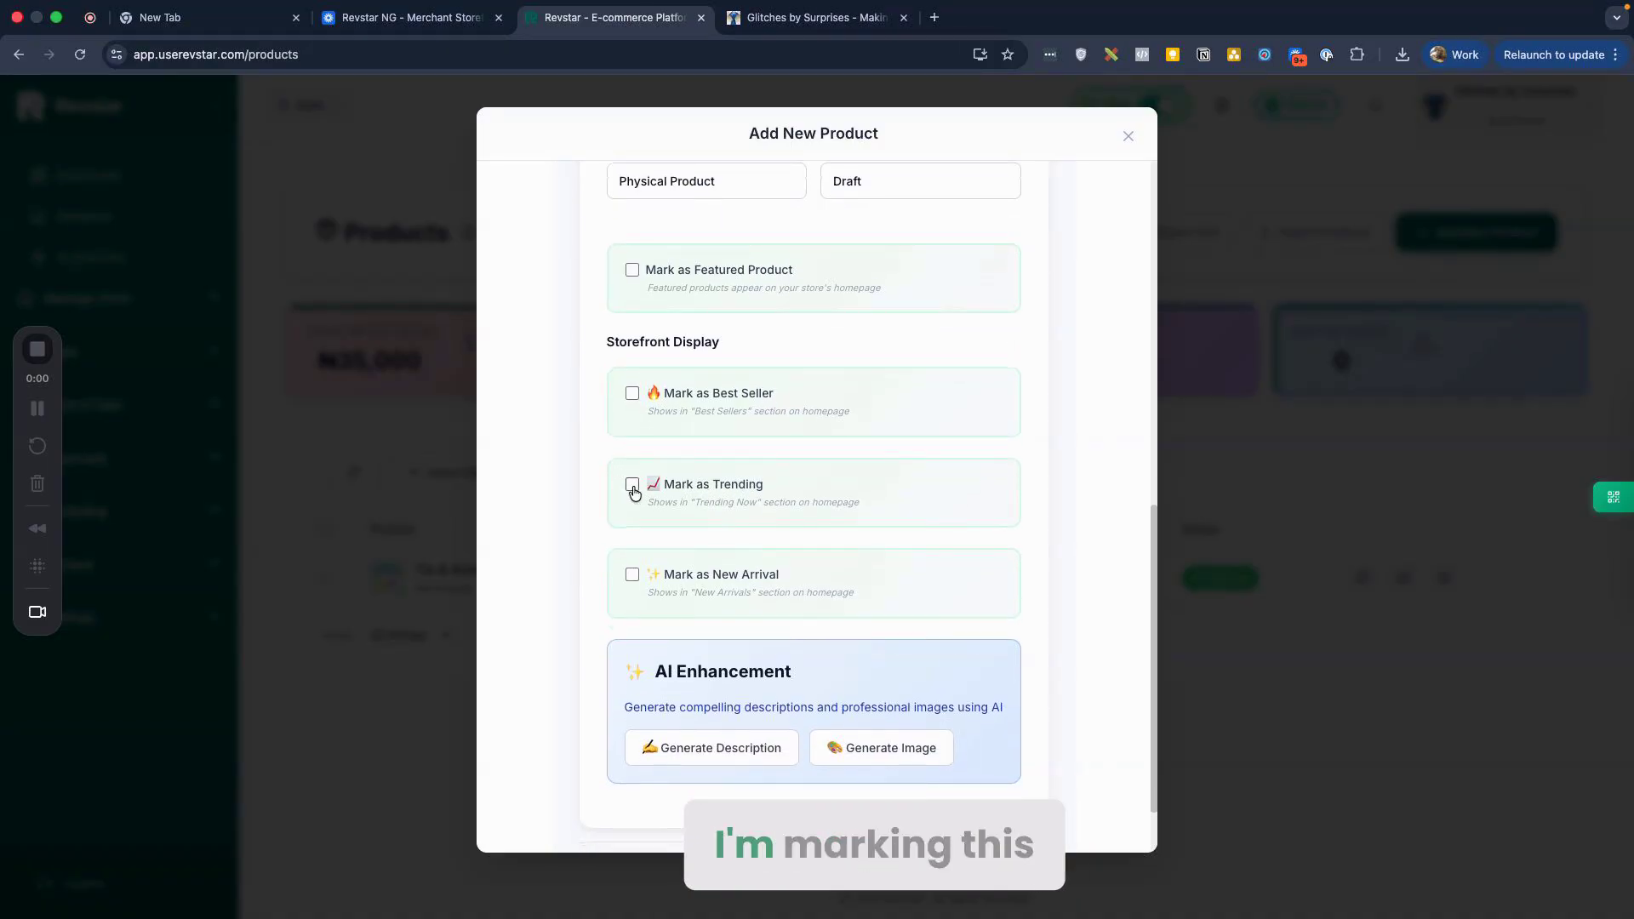
left_click(633, 484)
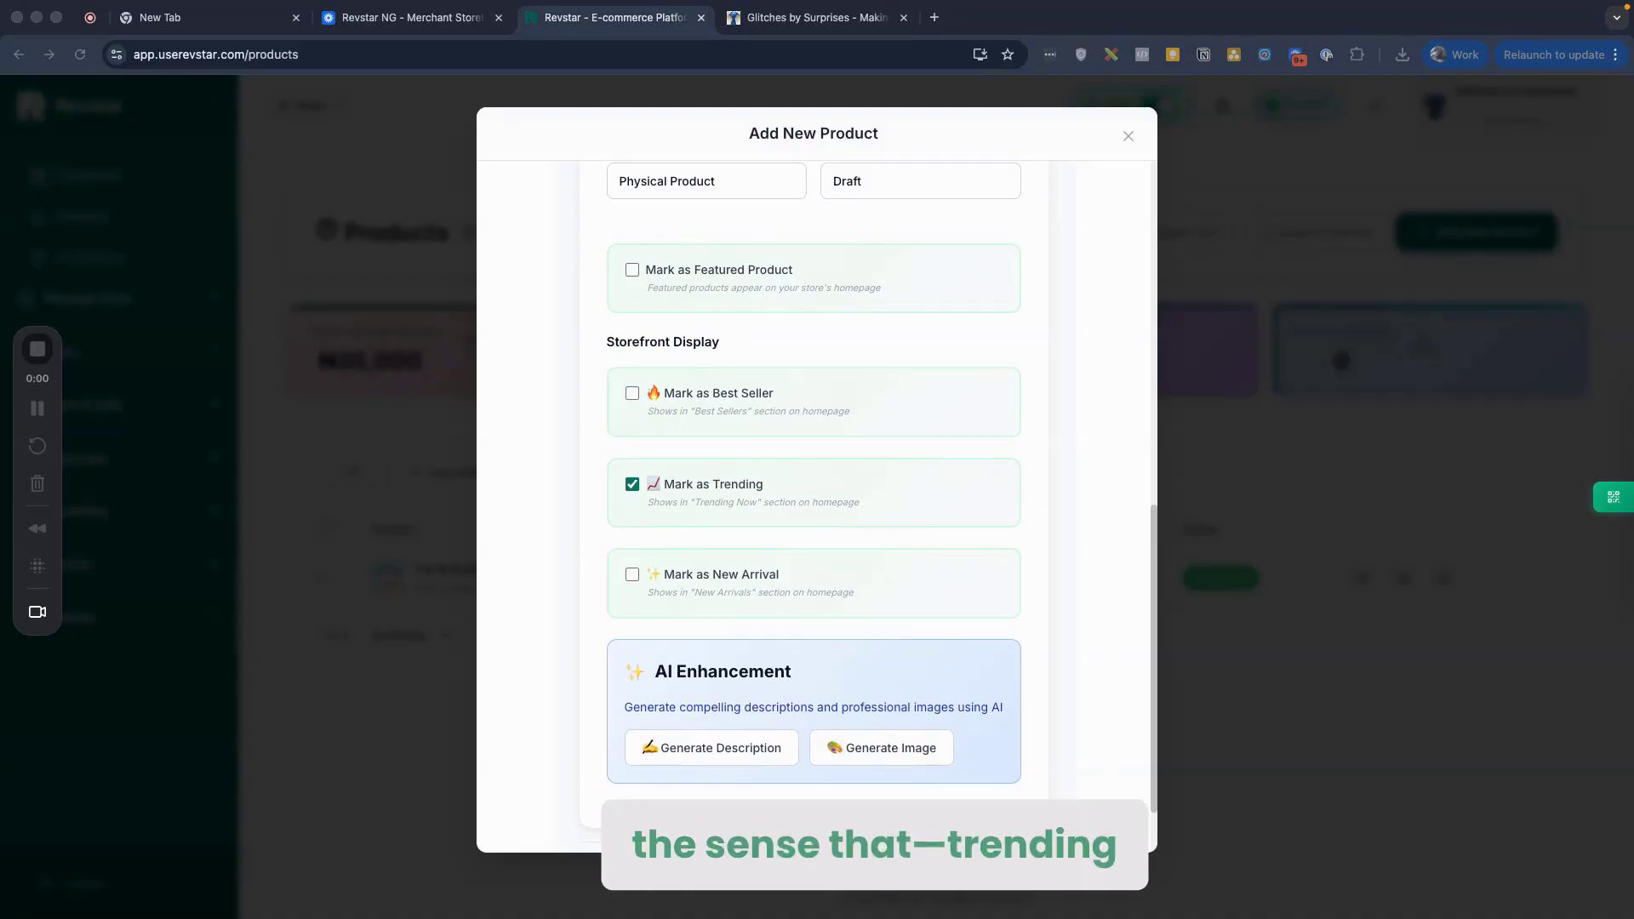
Step: Recheck the product name and details, then bring up the Pricing section
scroll(763, 549, "down", 2)
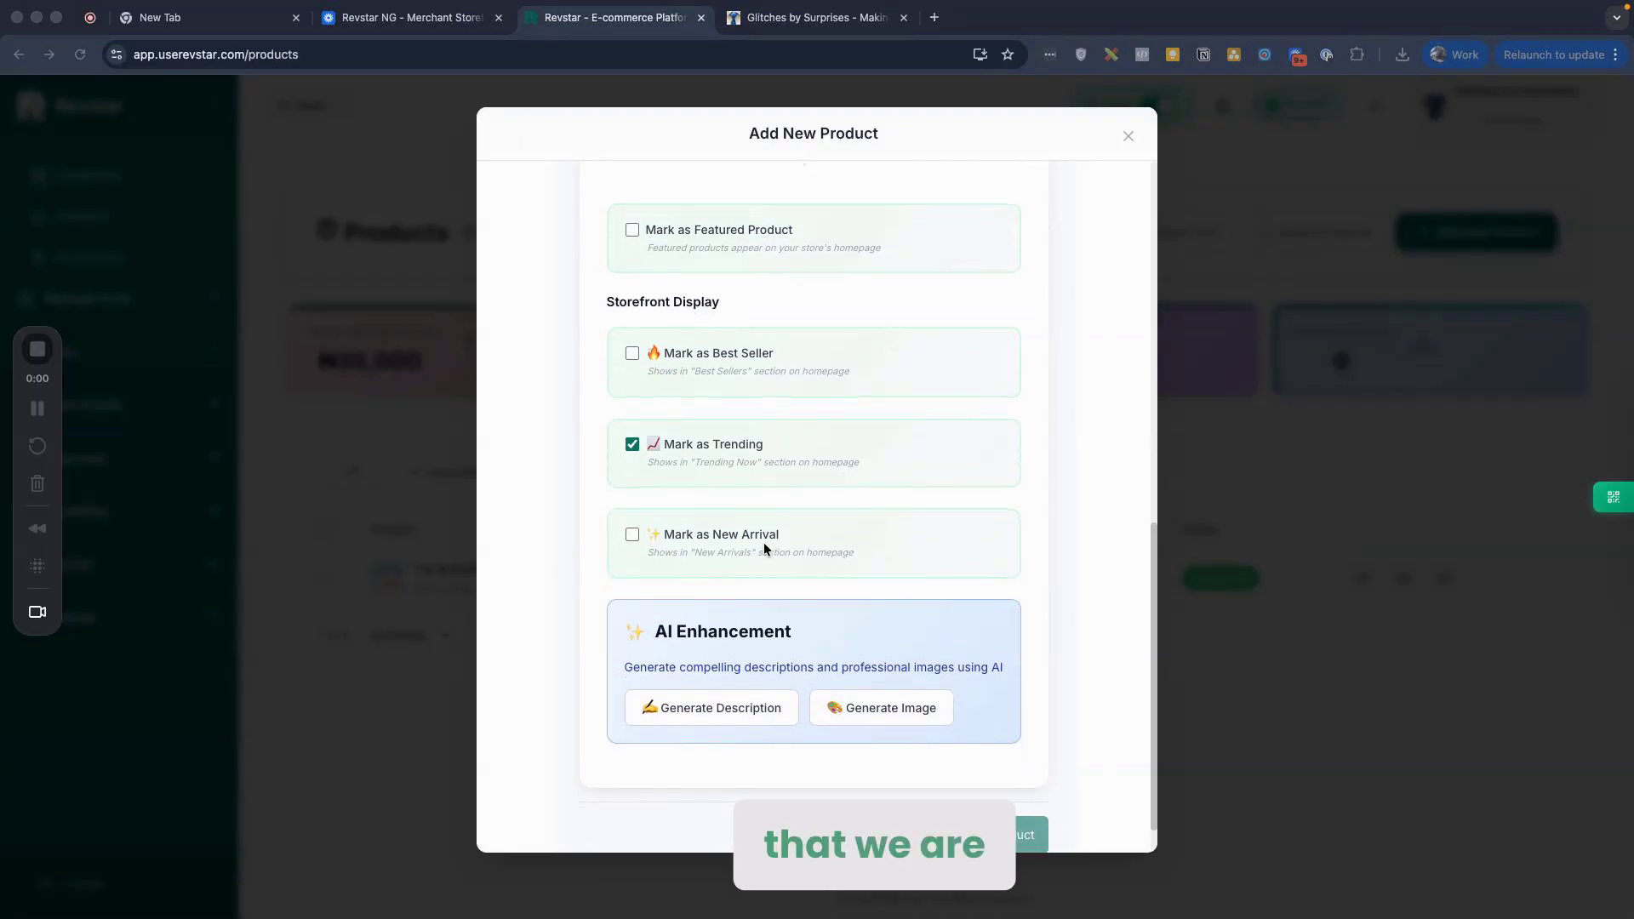
scroll(795, 490, "up", 10)
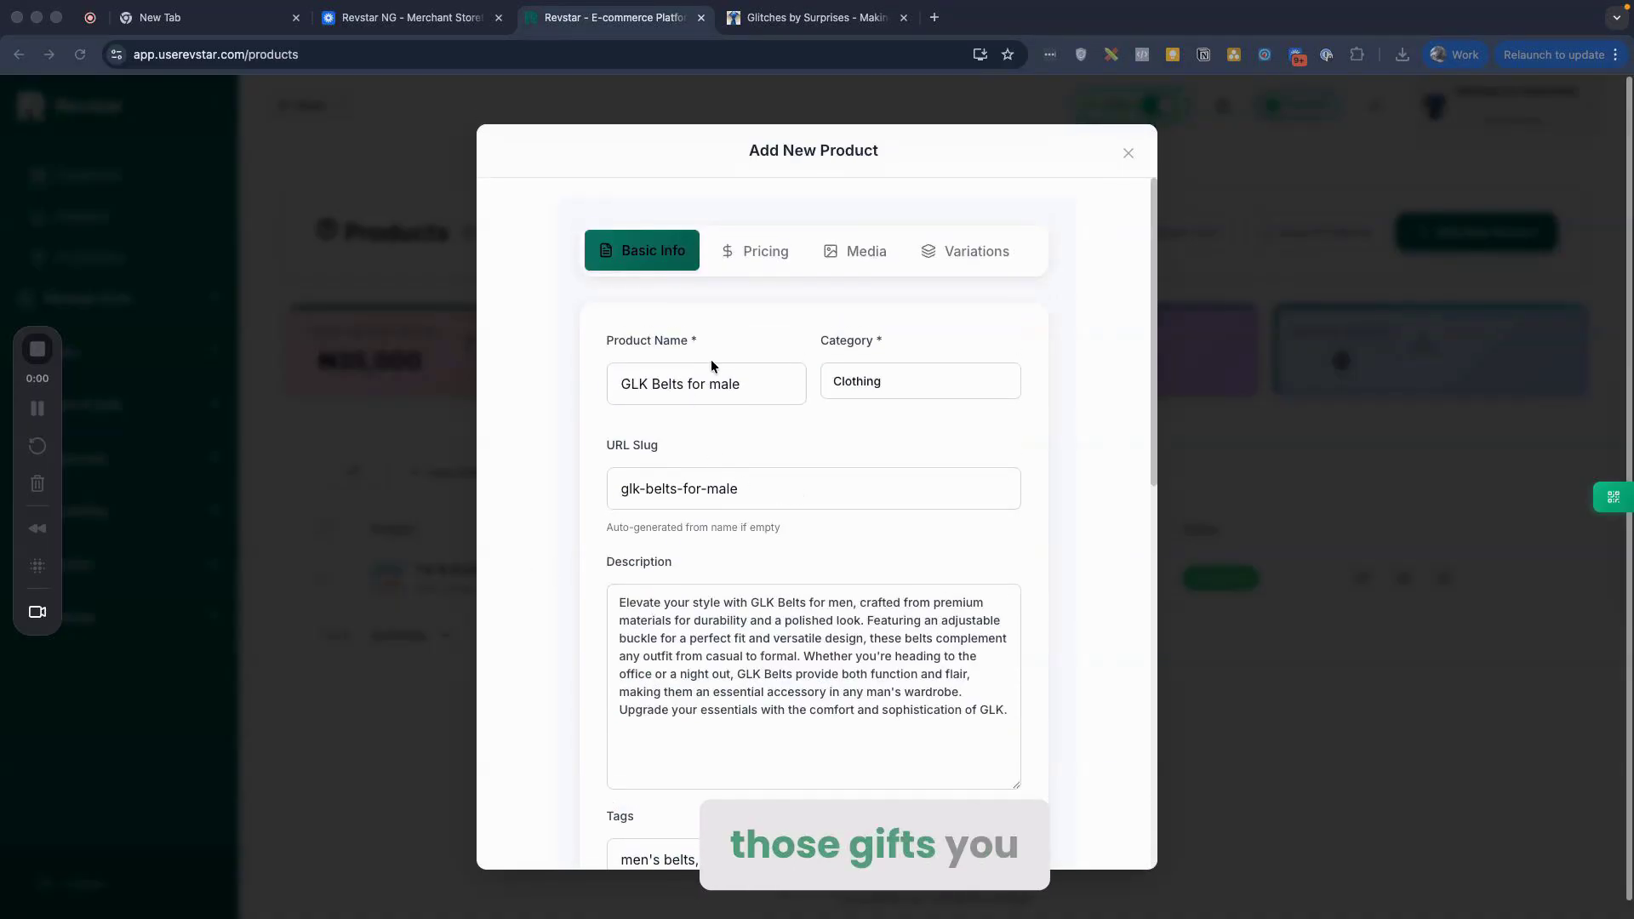
left_click(745, 388)
left_click(773, 454)
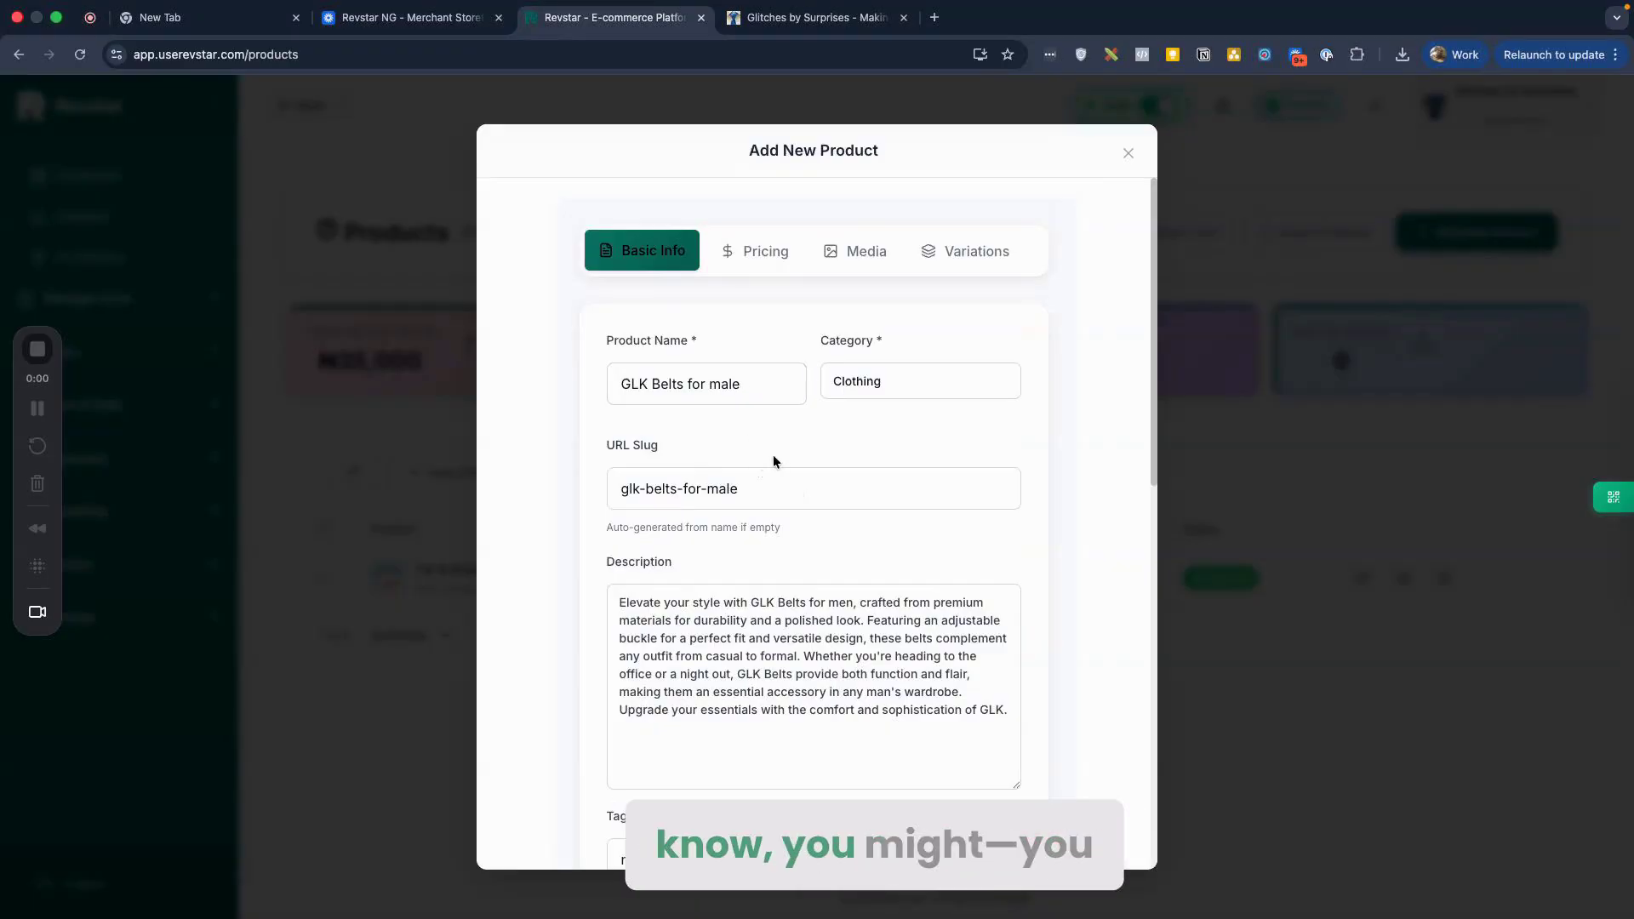
scroll(773, 454, "down", 2)
scroll(799, 457, "down", 1)
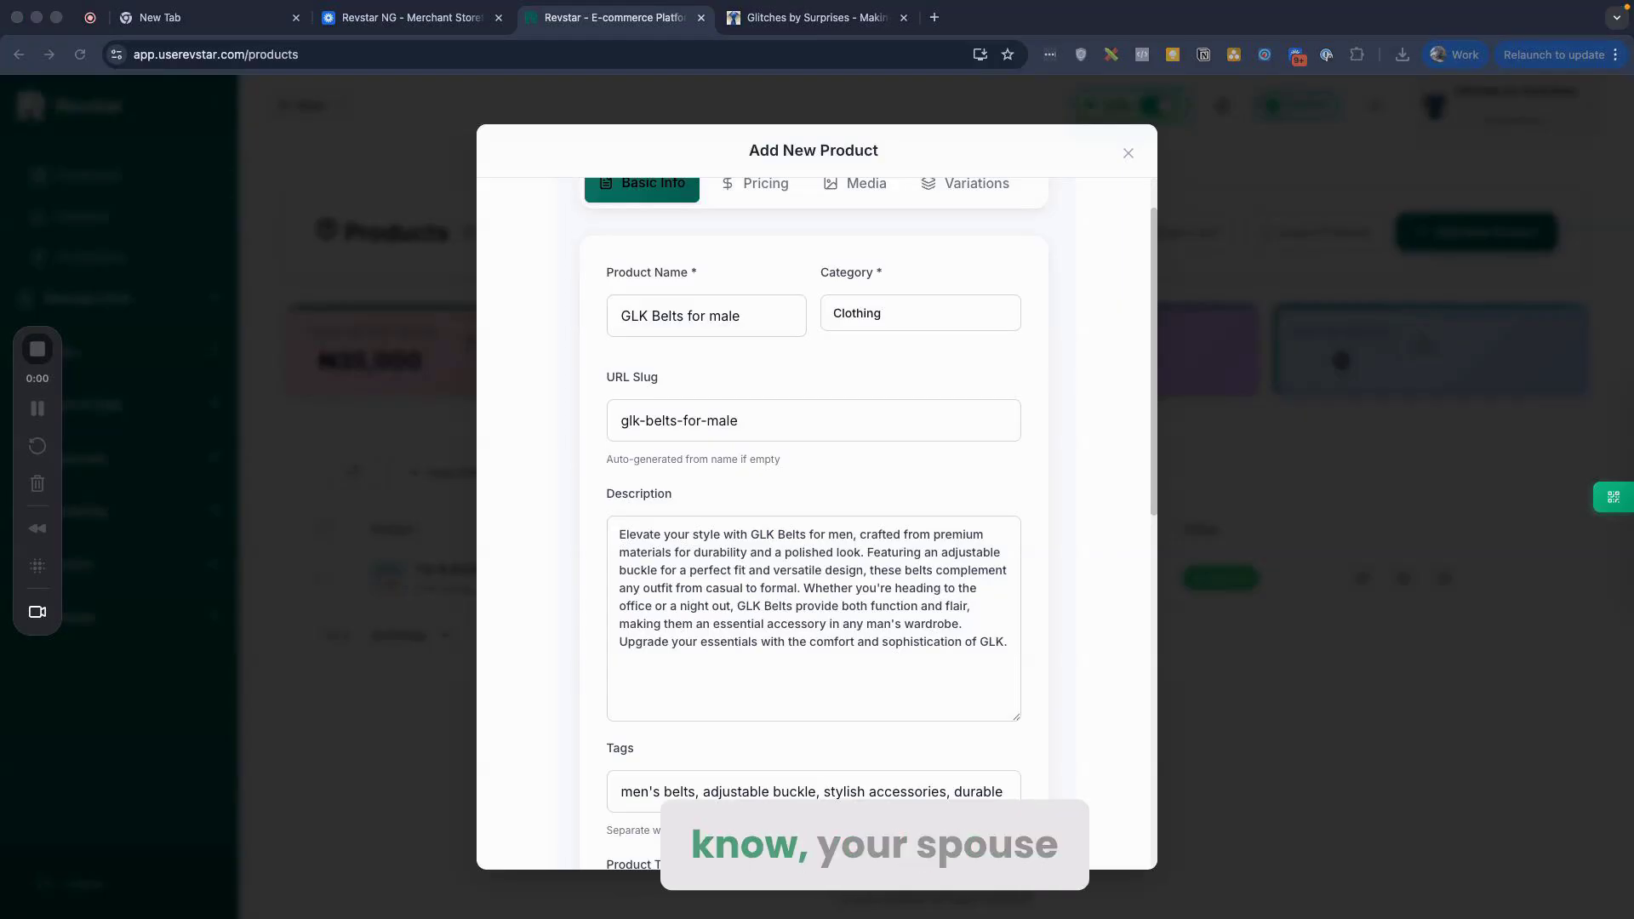
scroll(754, 536, "down", 6)
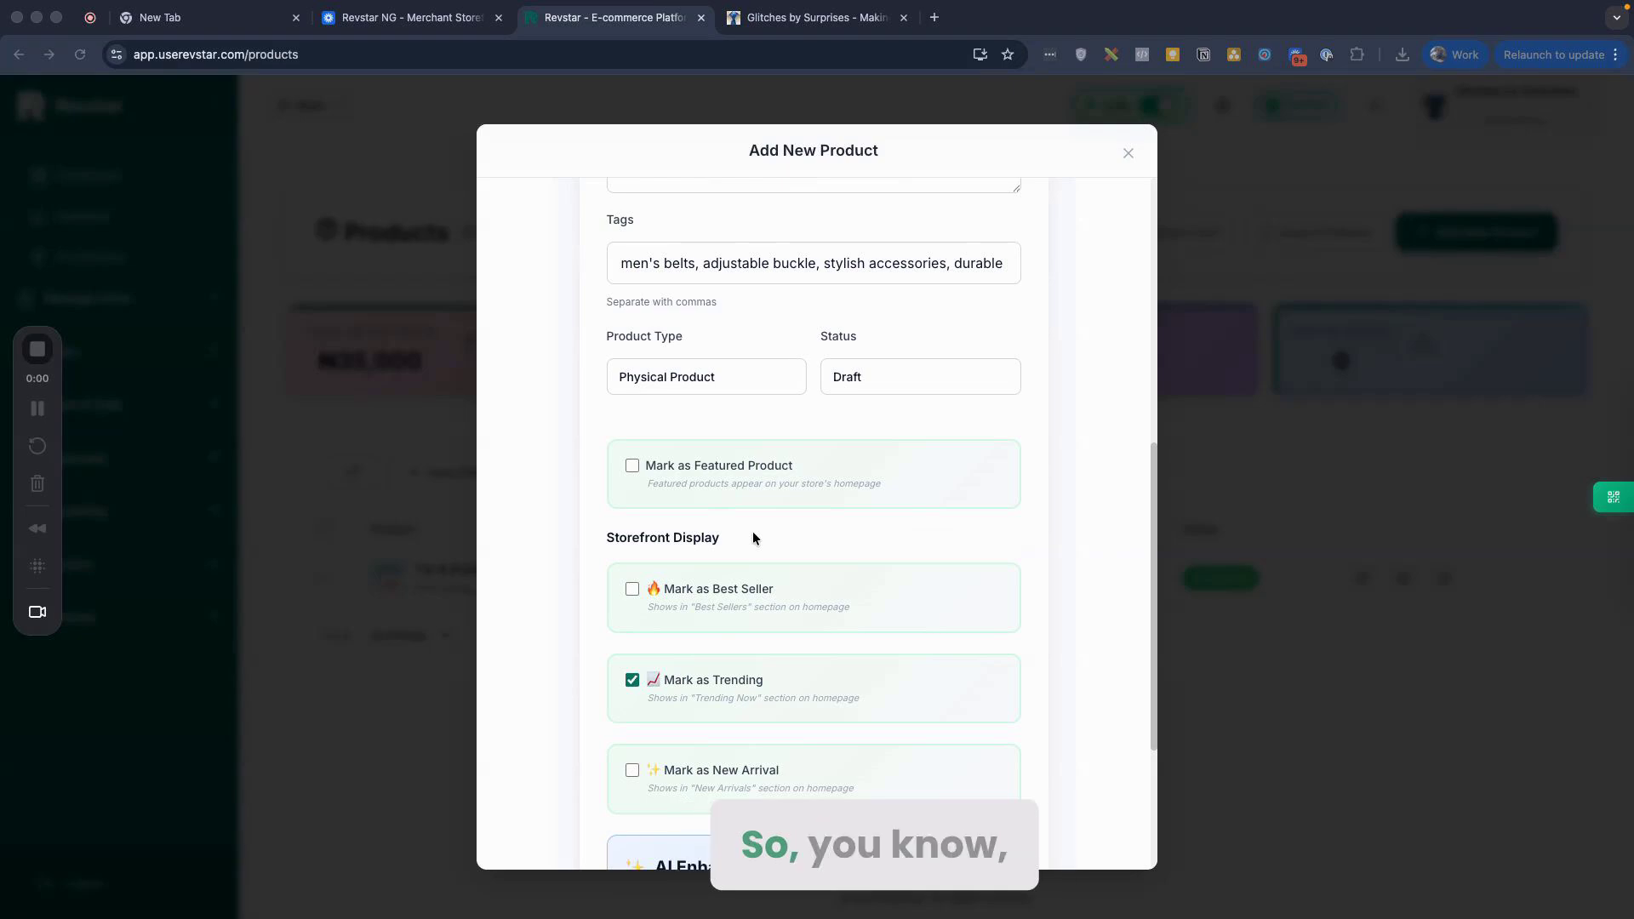
scroll(753, 531, "down", 3)
scroll(883, 470, "up", 10)
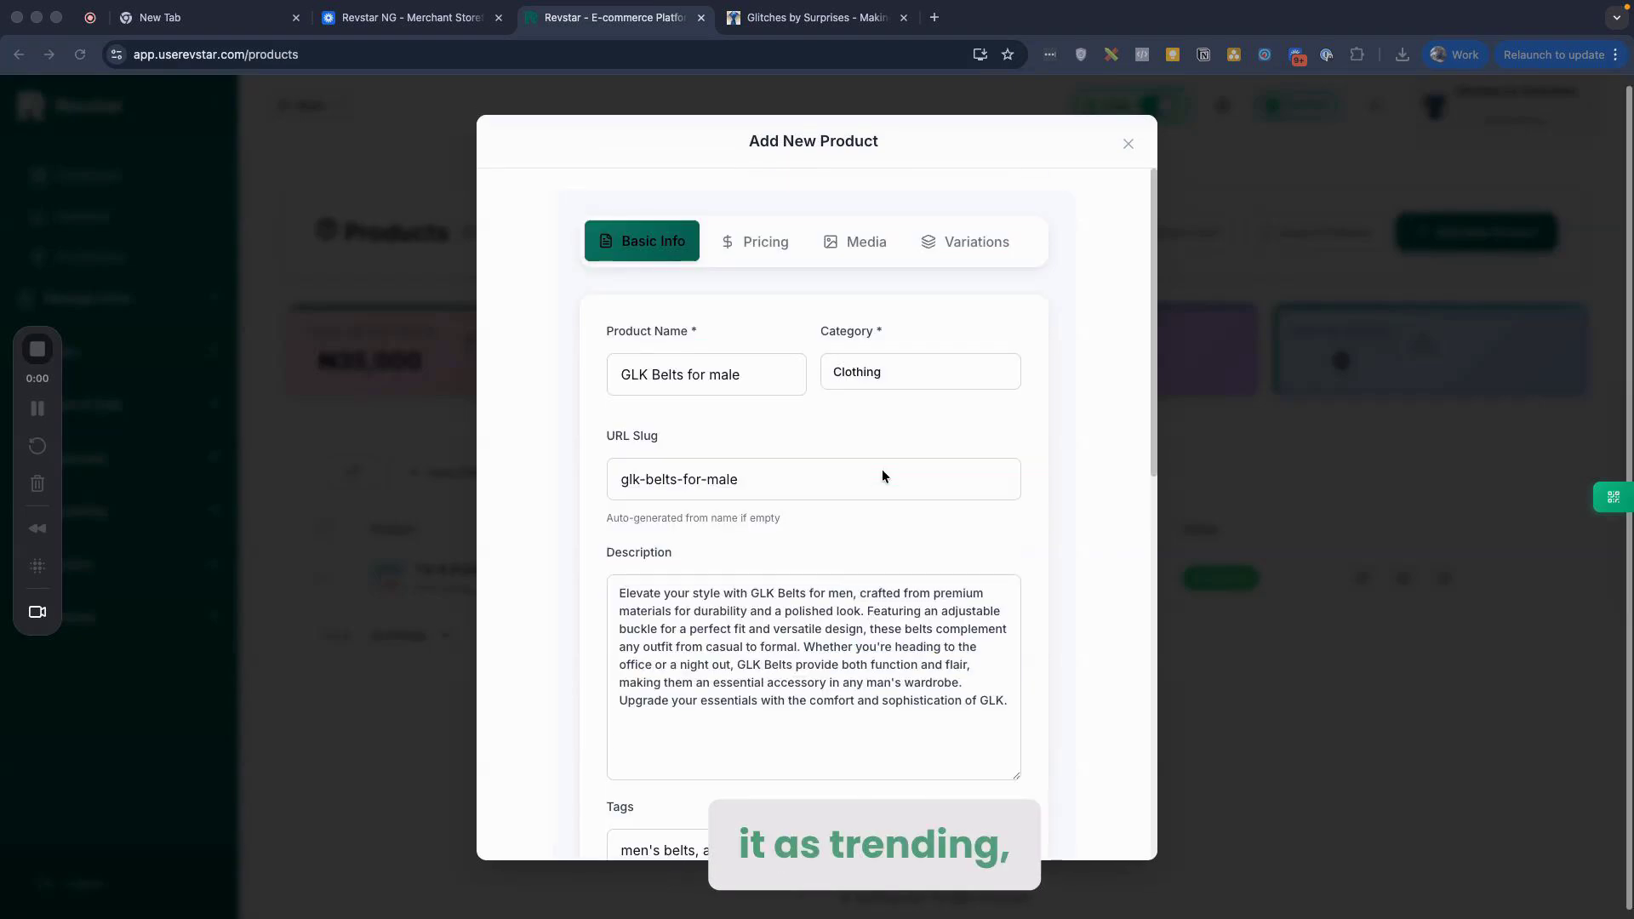
left_click(753, 251)
Step: Enter a selling price of 15000 and a stock quantity of 10
left_click(709, 456)
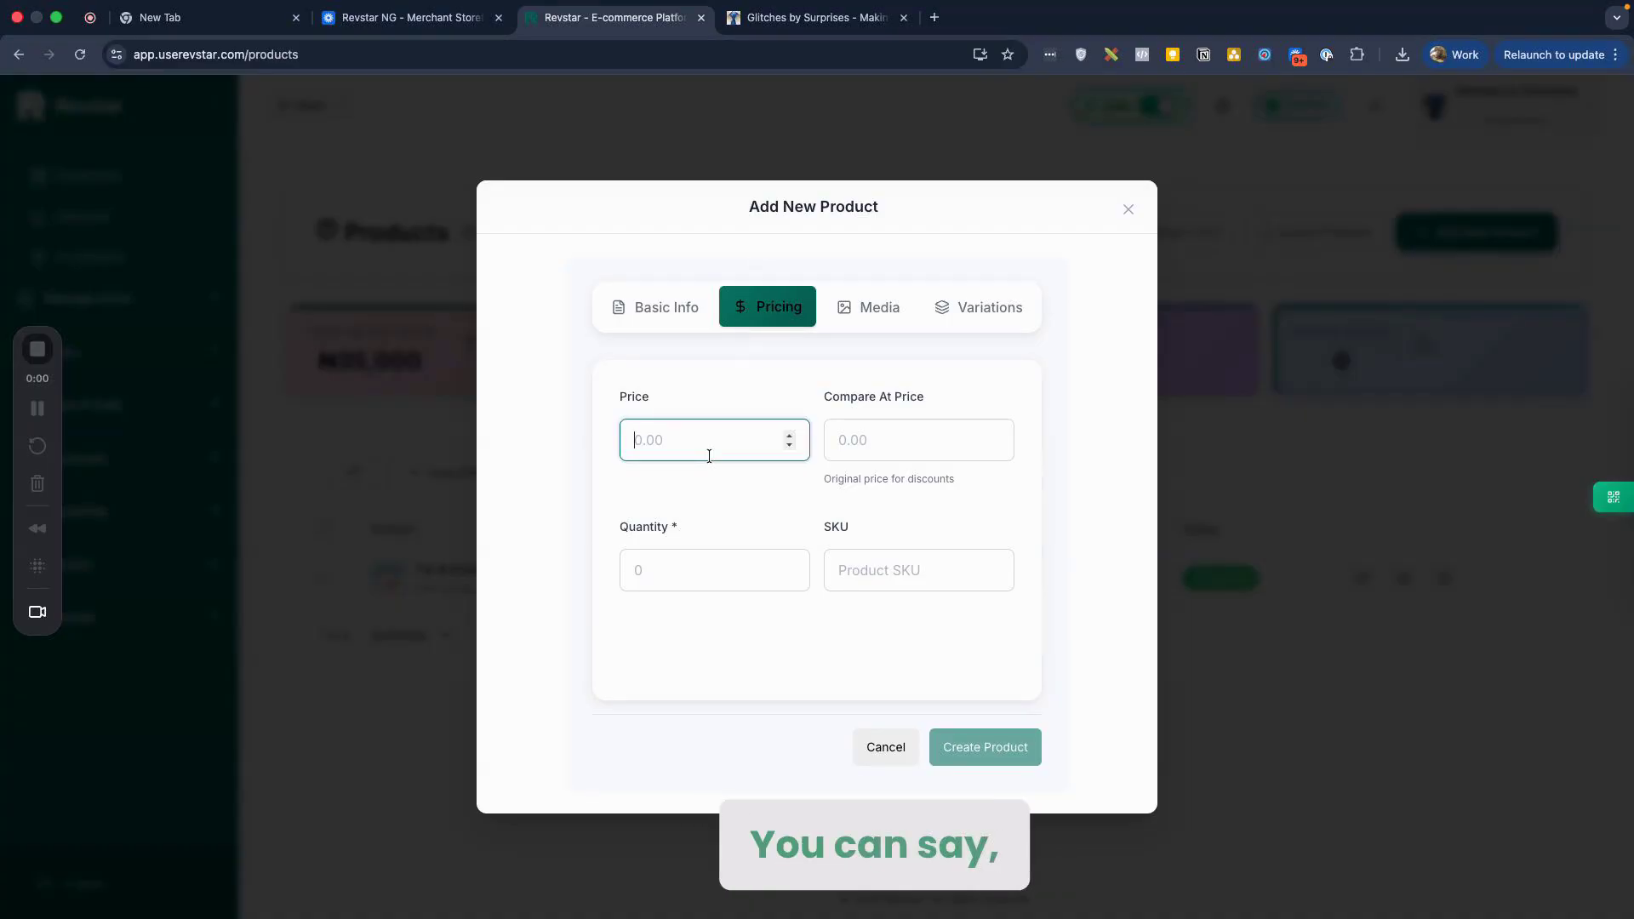
type("15000")
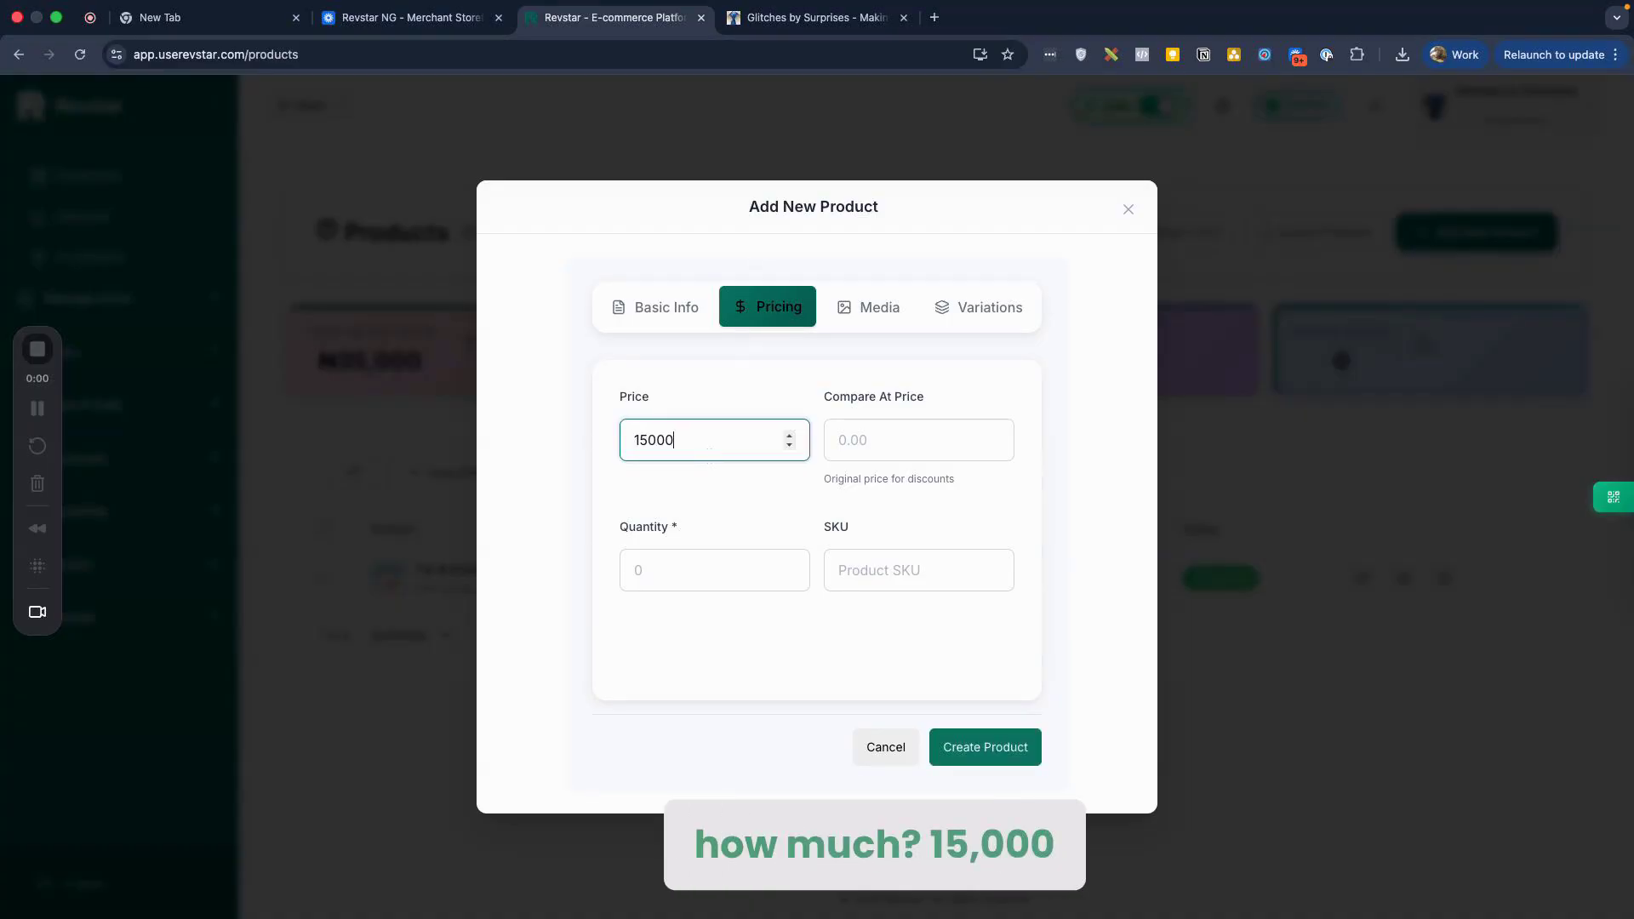
left_click(740, 572)
type("10")
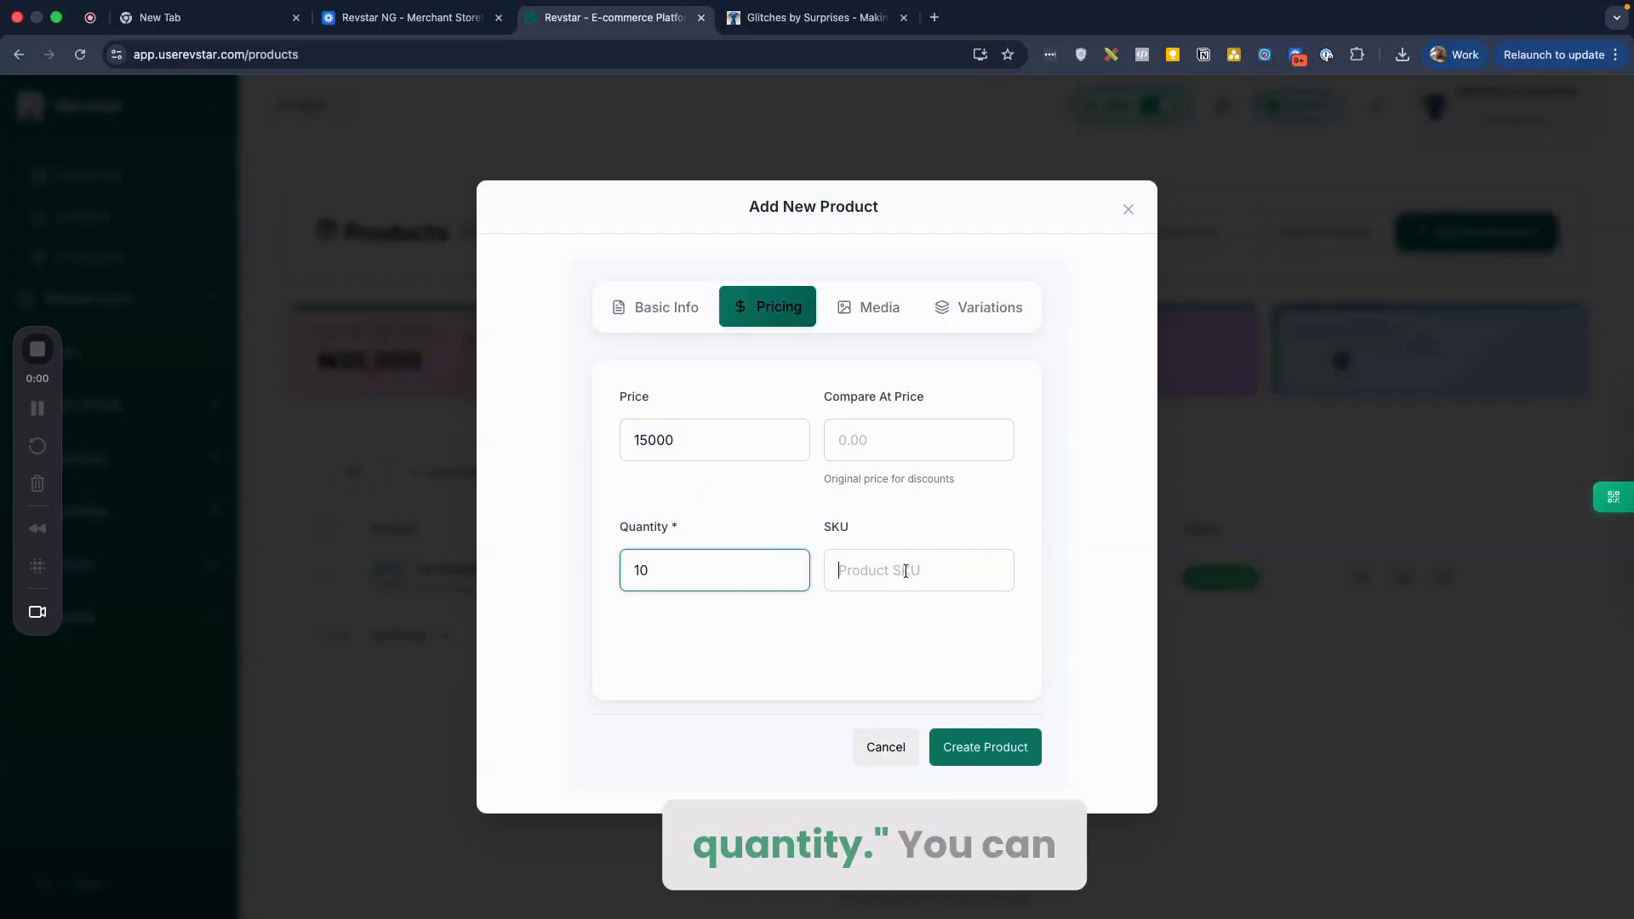
left_click(854, 570)
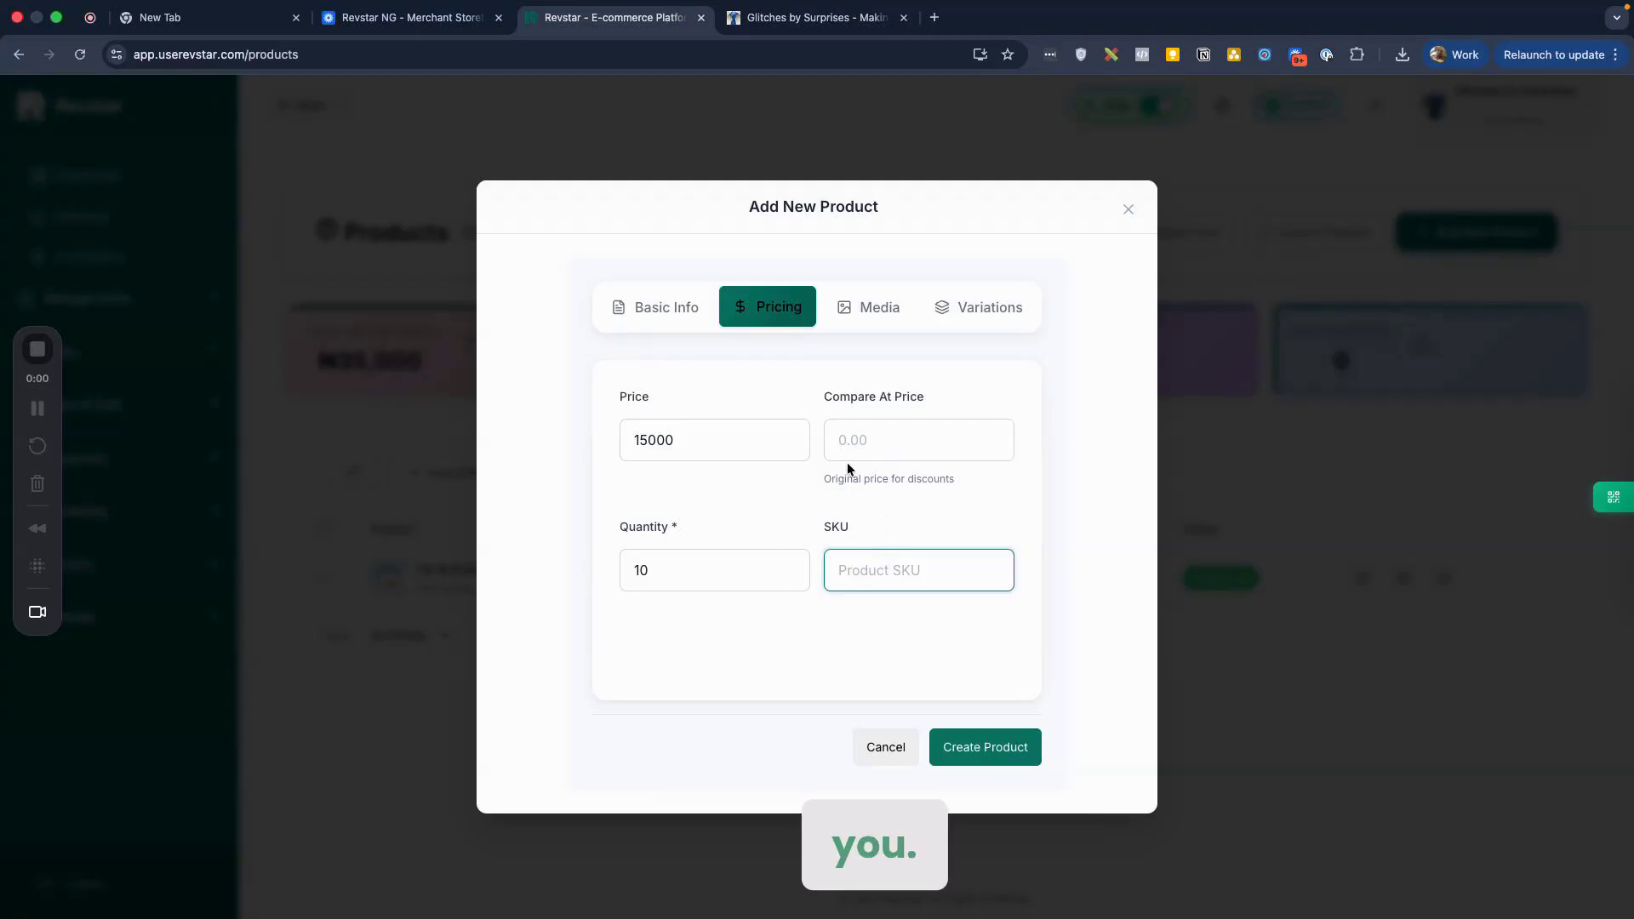
left_click(871, 447)
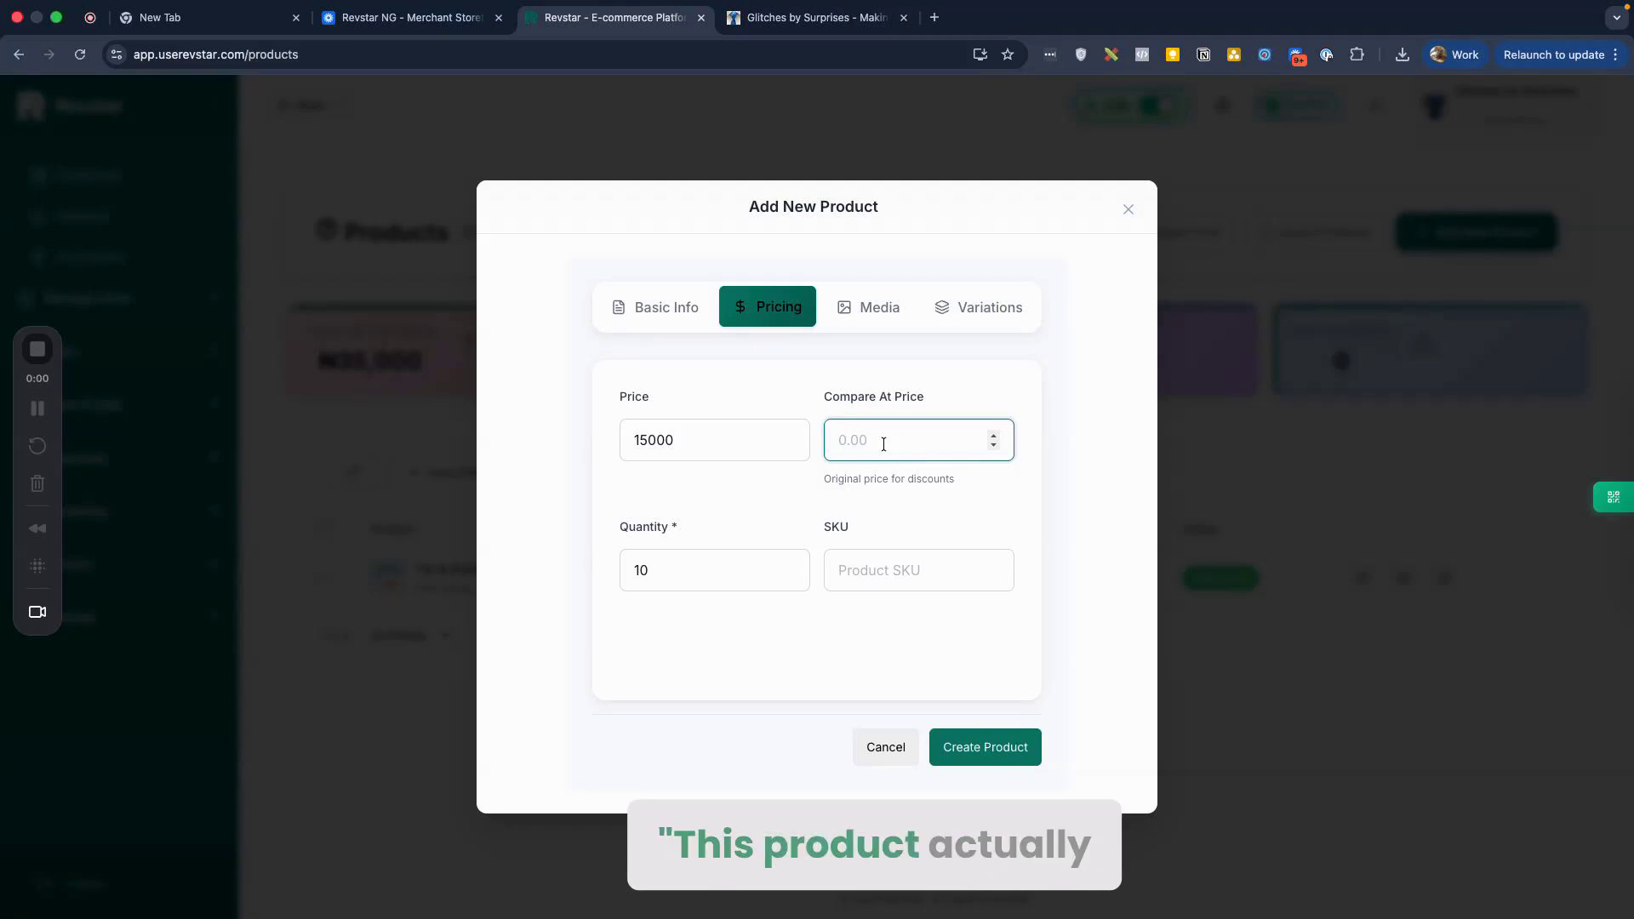
Step: Enter 20000 as the compare-at price and compare it against the 15000 price
type("20000")
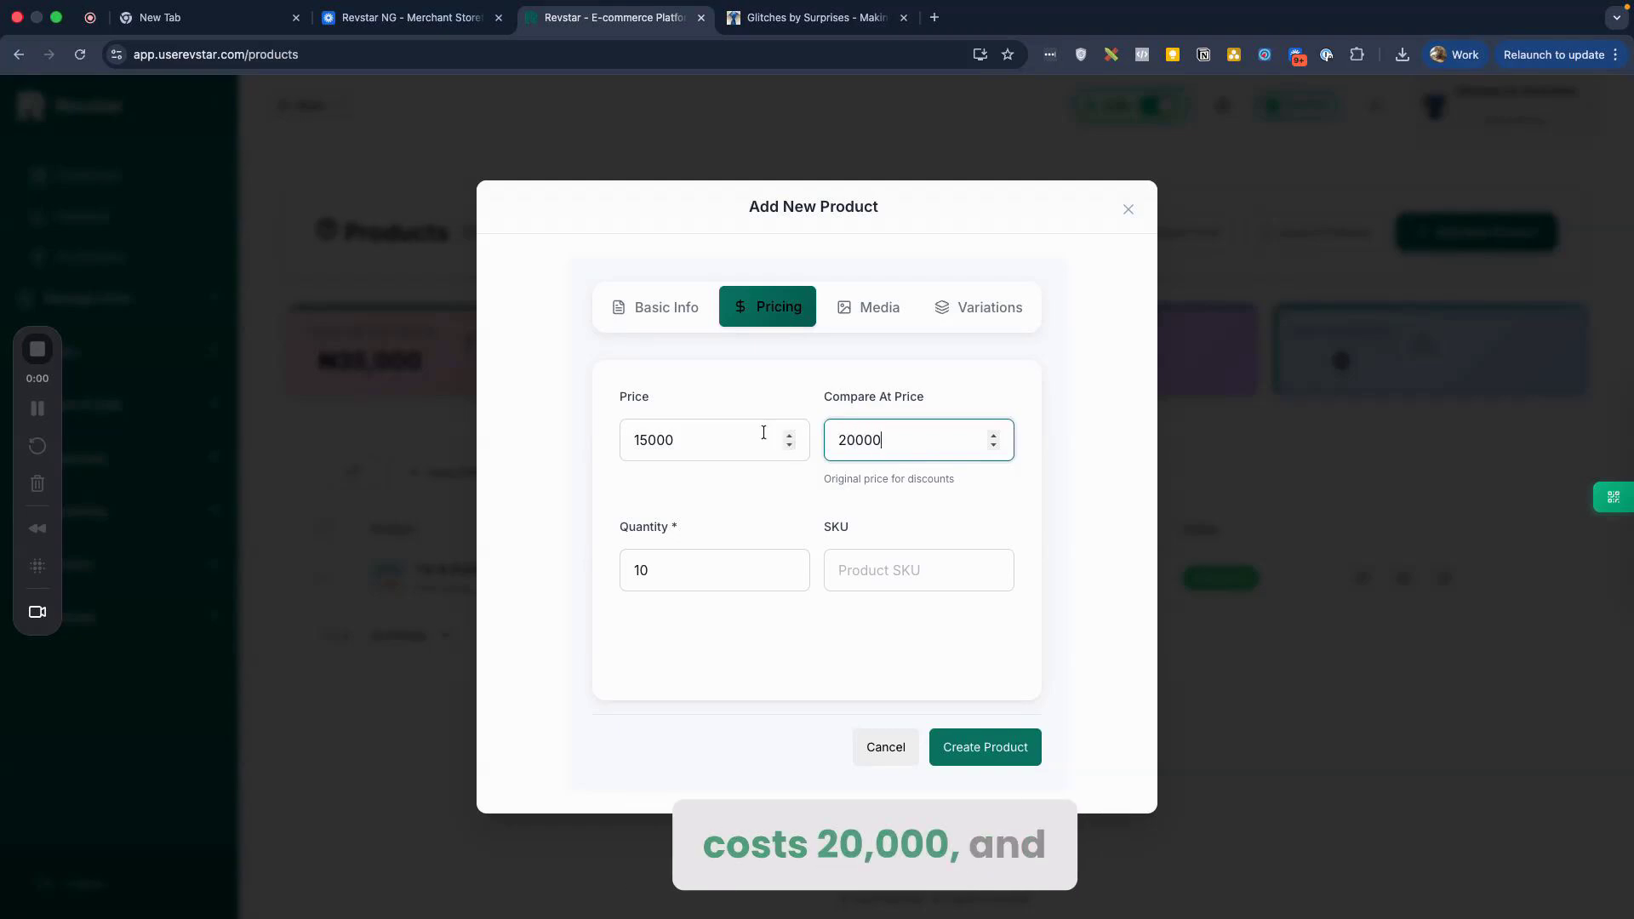
left_click(763, 432)
double_click(764, 433)
left_click(756, 500)
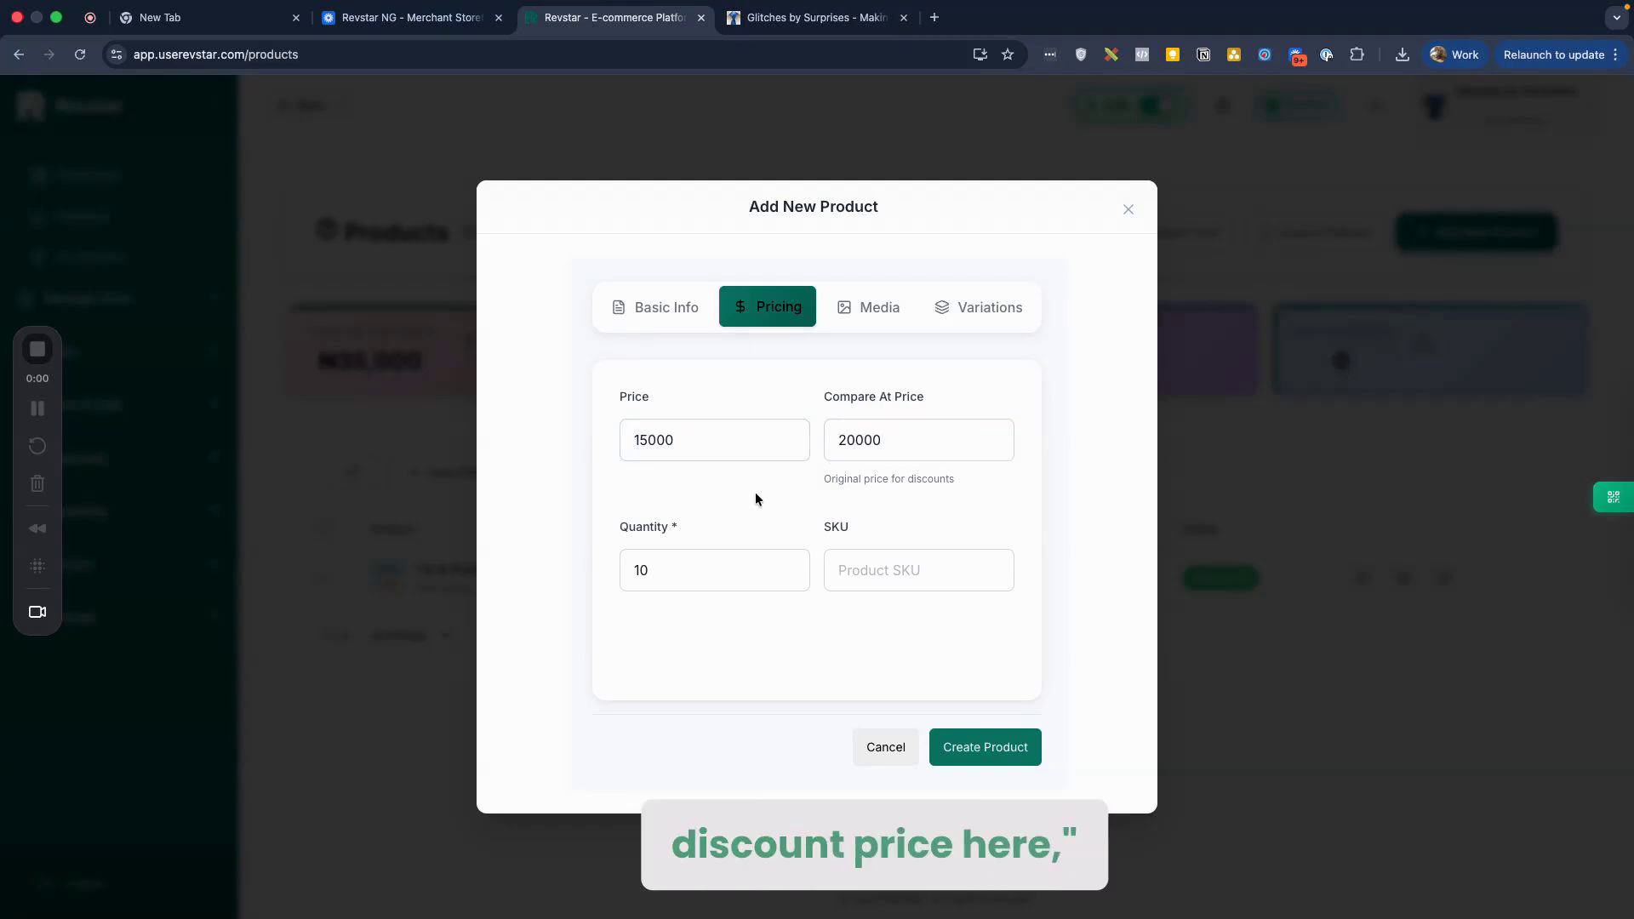
triple_click(837, 482)
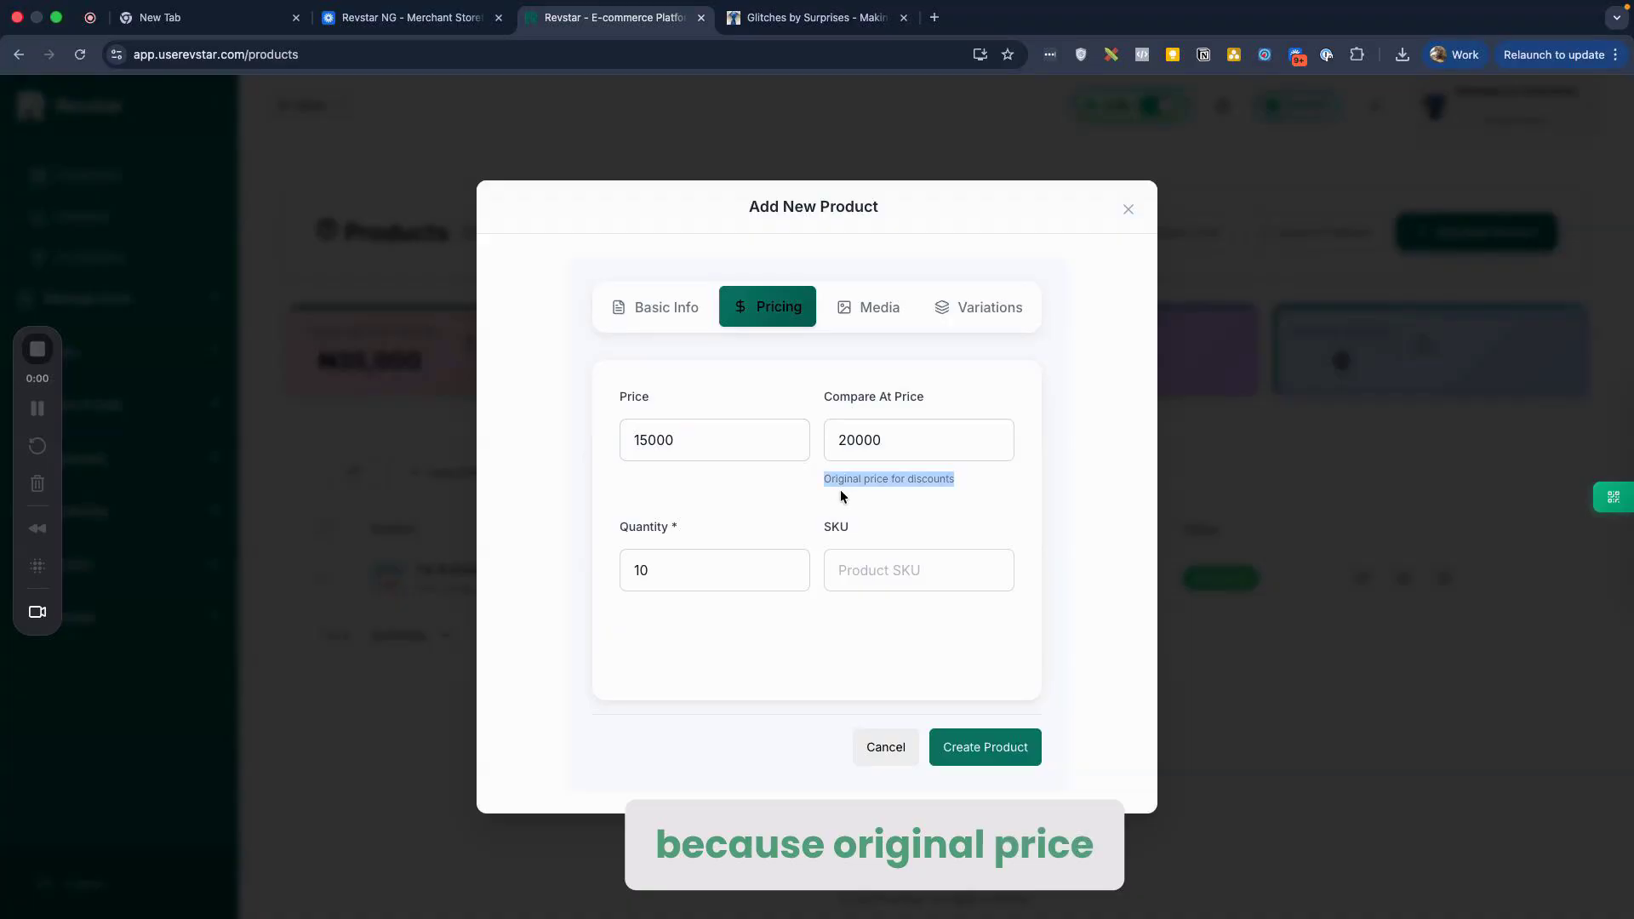
left_click(879, 427)
left_click(700, 438)
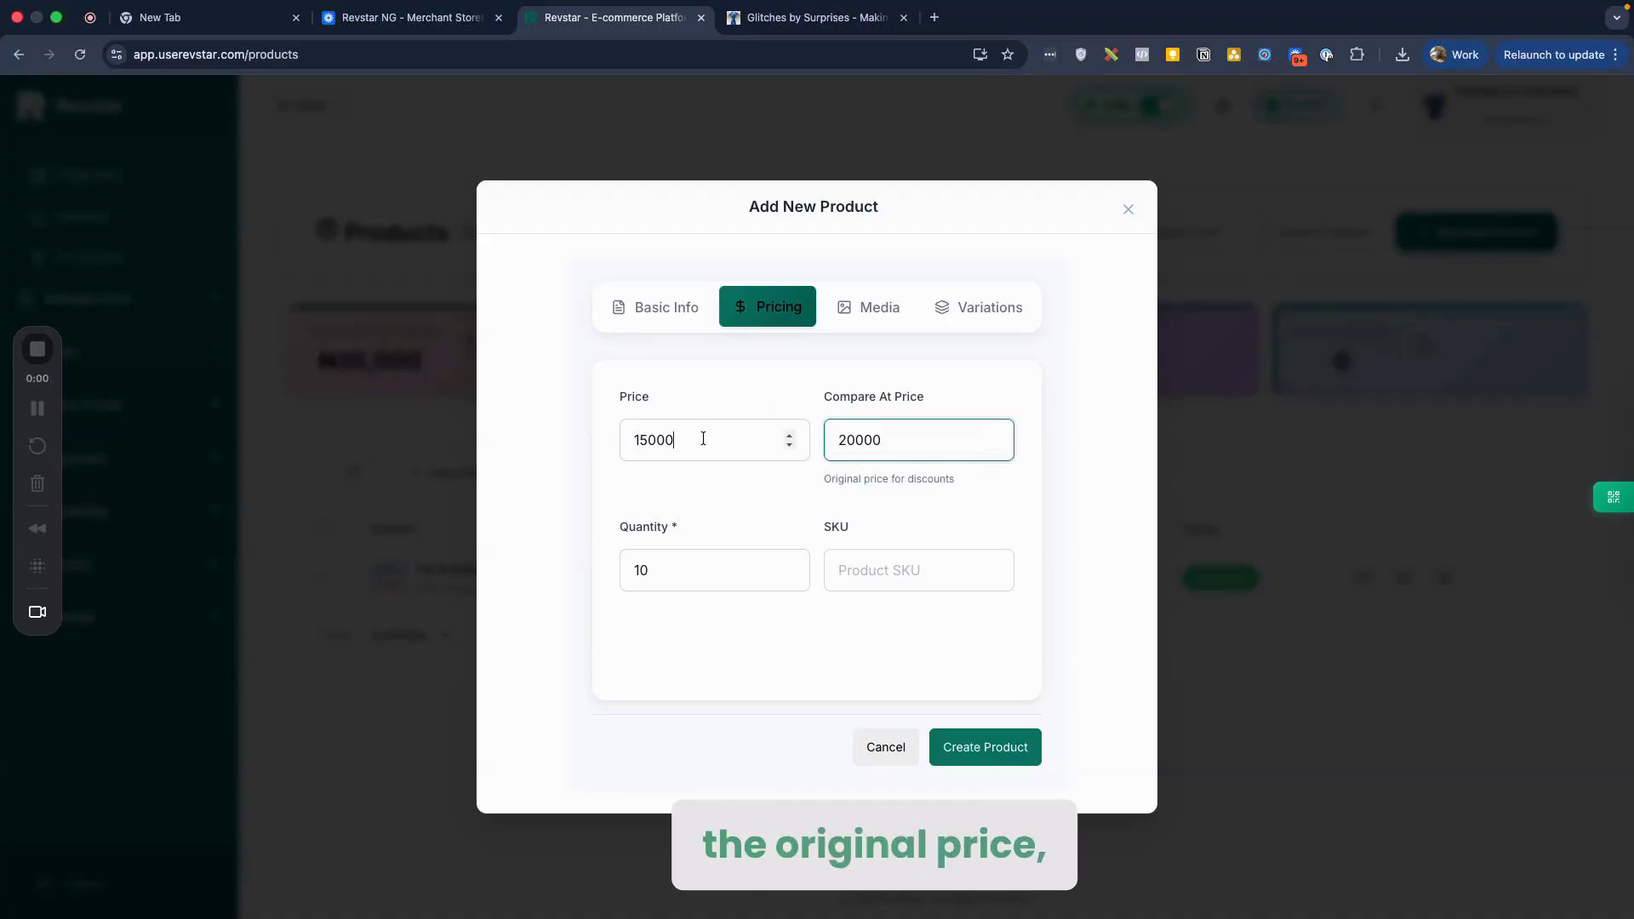
left_click(733, 500)
scroll(741, 503, "down", 1)
left_click(896, 429)
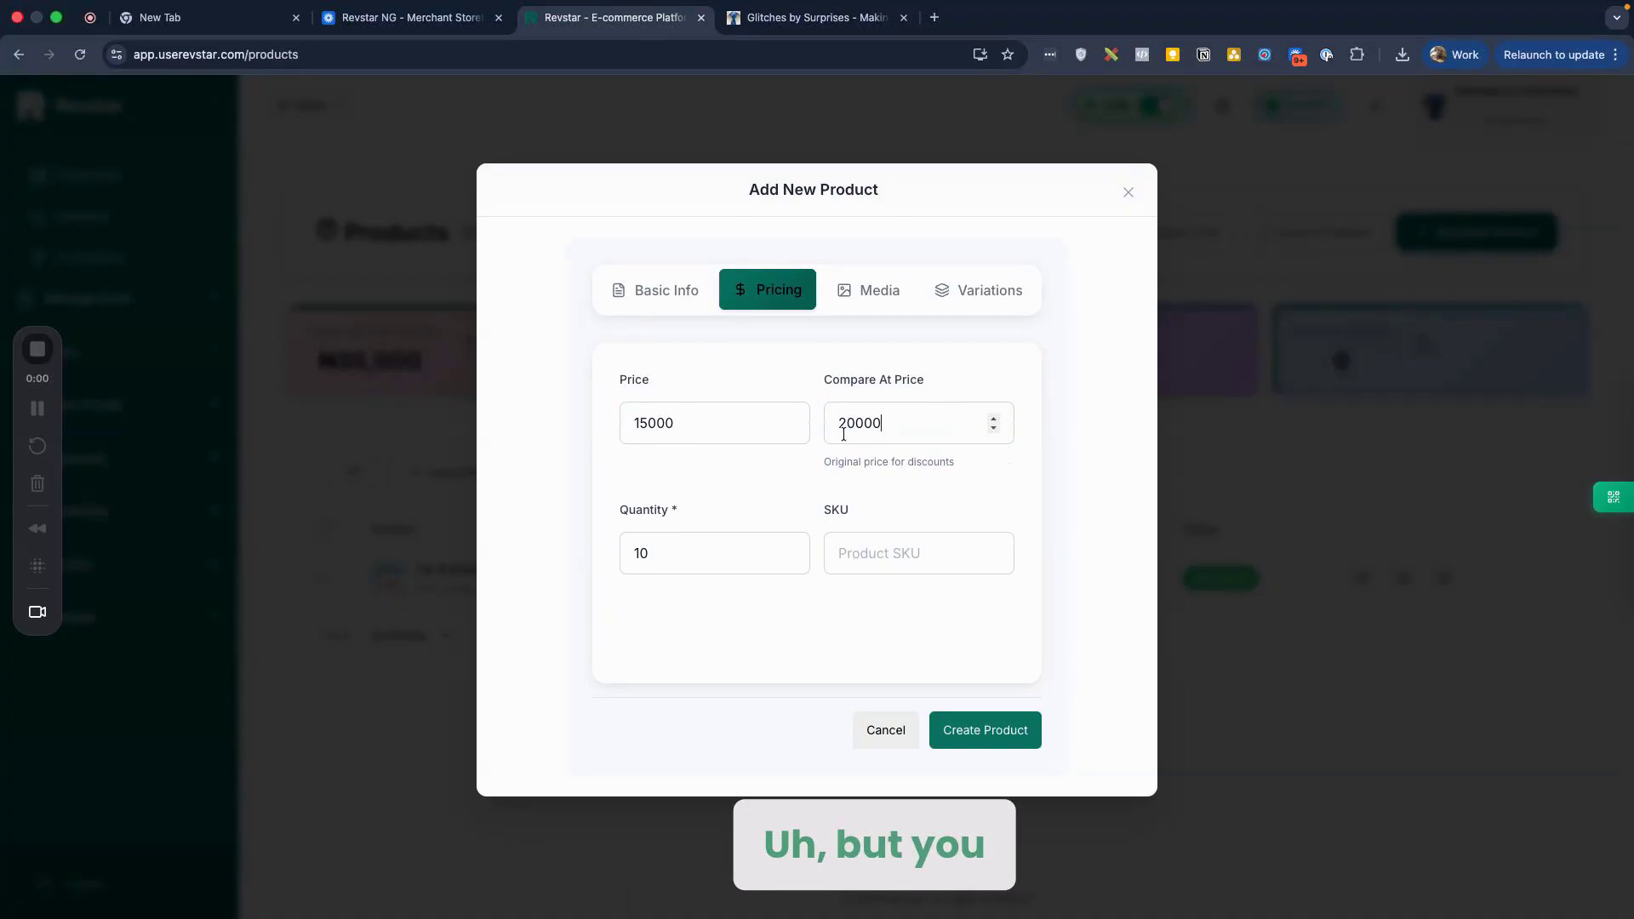
double_click(858, 423)
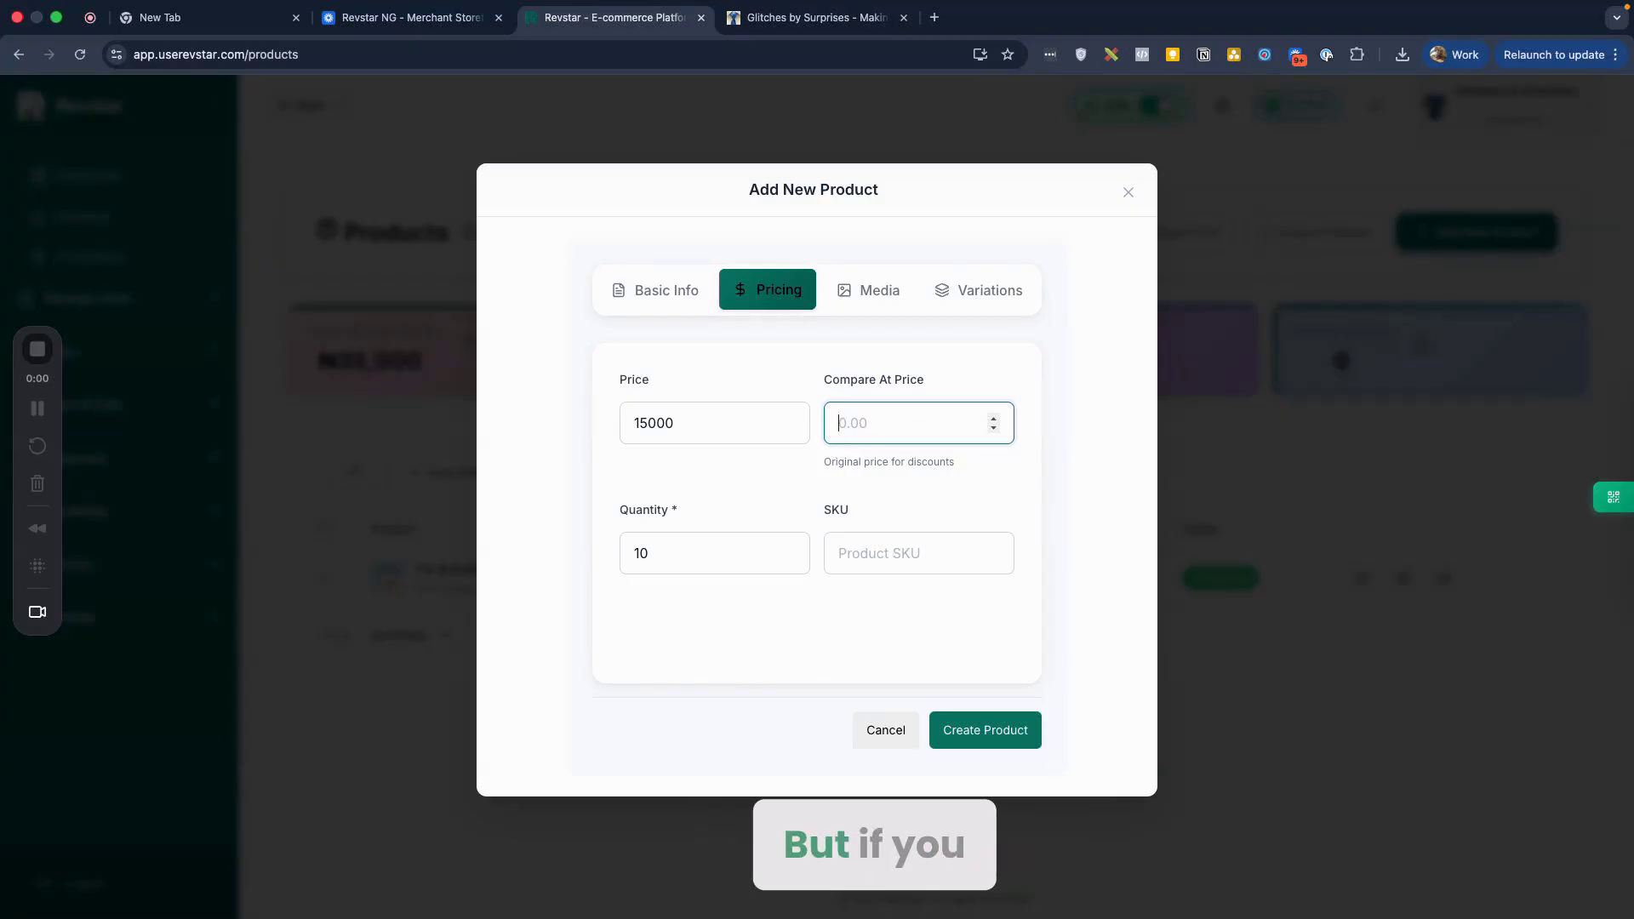
Step: Enter the SKU prod-belt-01, fixing typos along the way
left_click(919, 540)
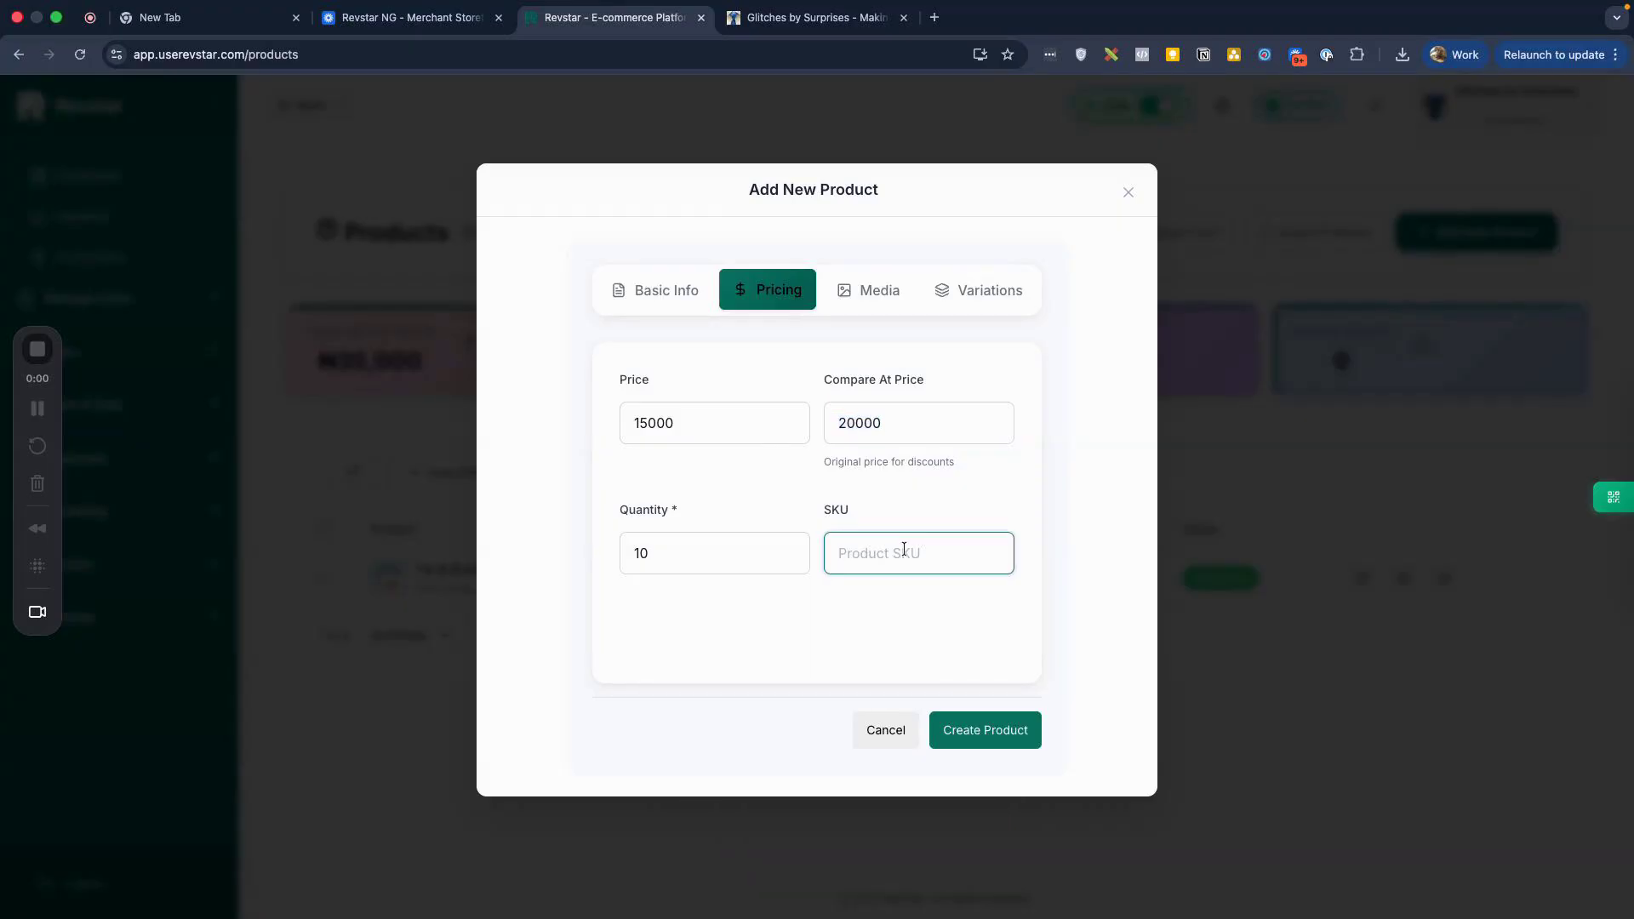
type("produ")
key("BackSpace")
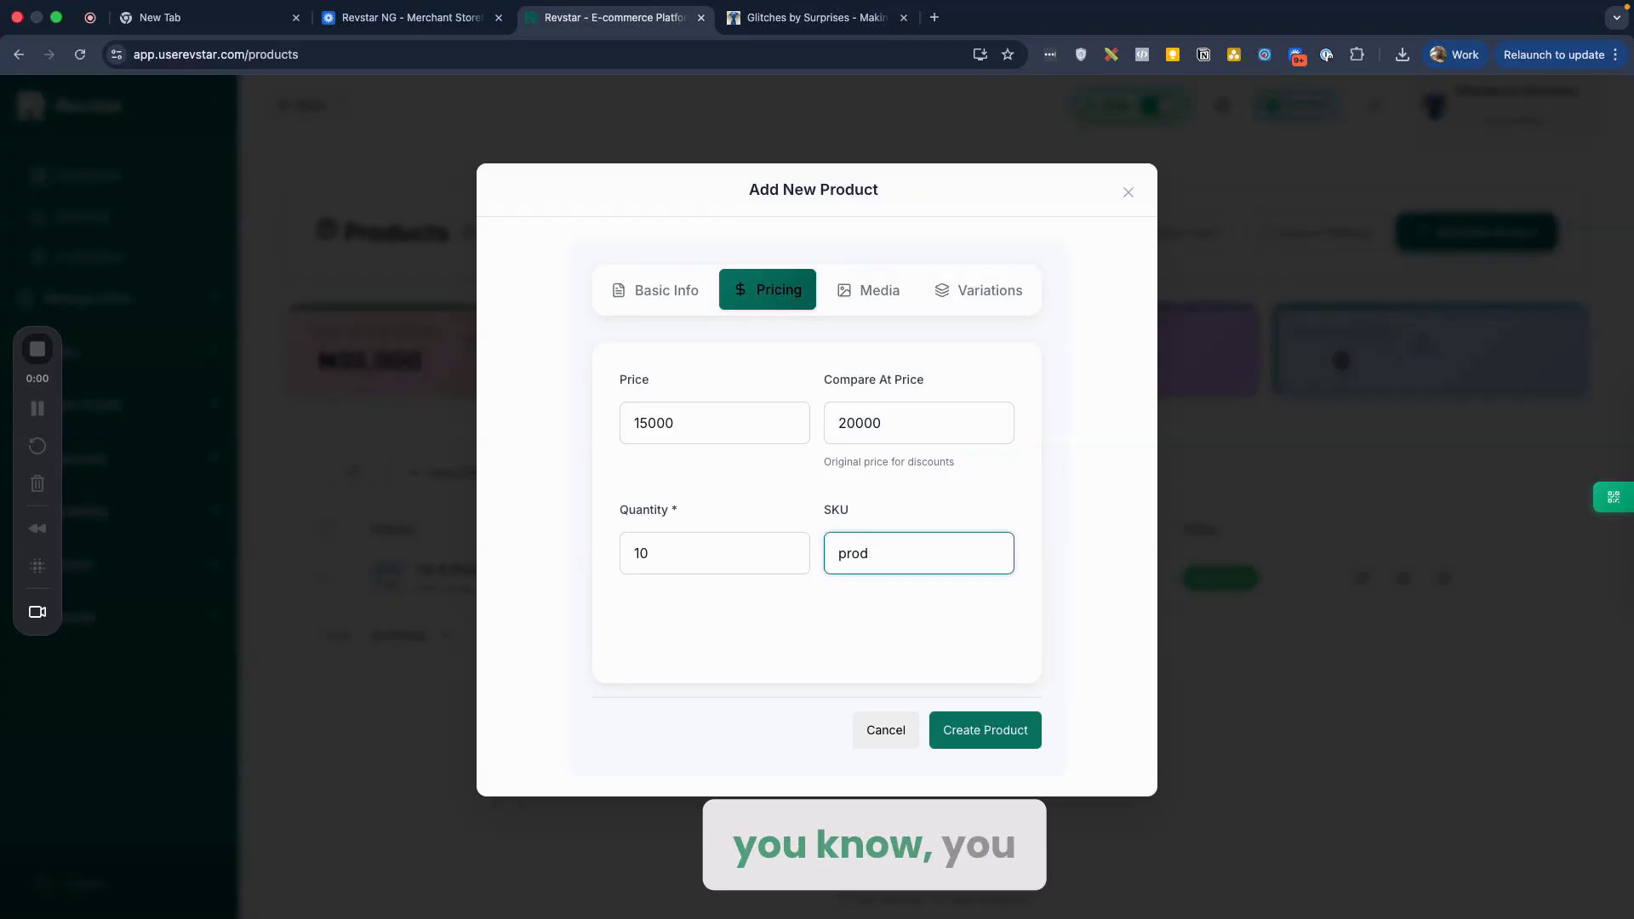
type("-belot")
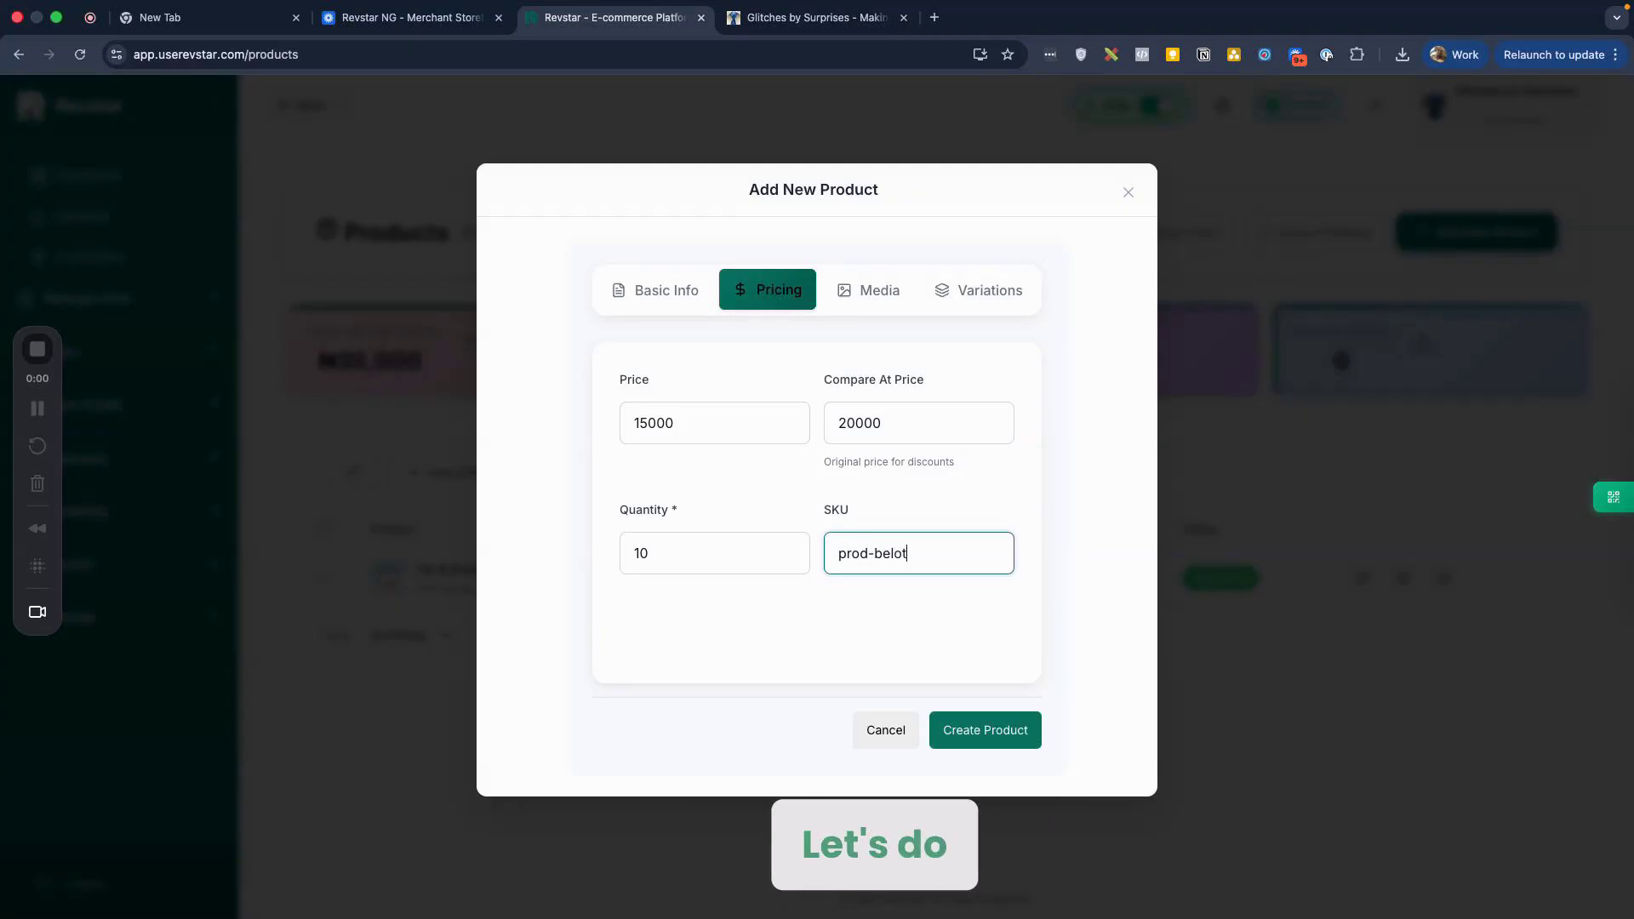
key("BackSpace")
type("t-01")
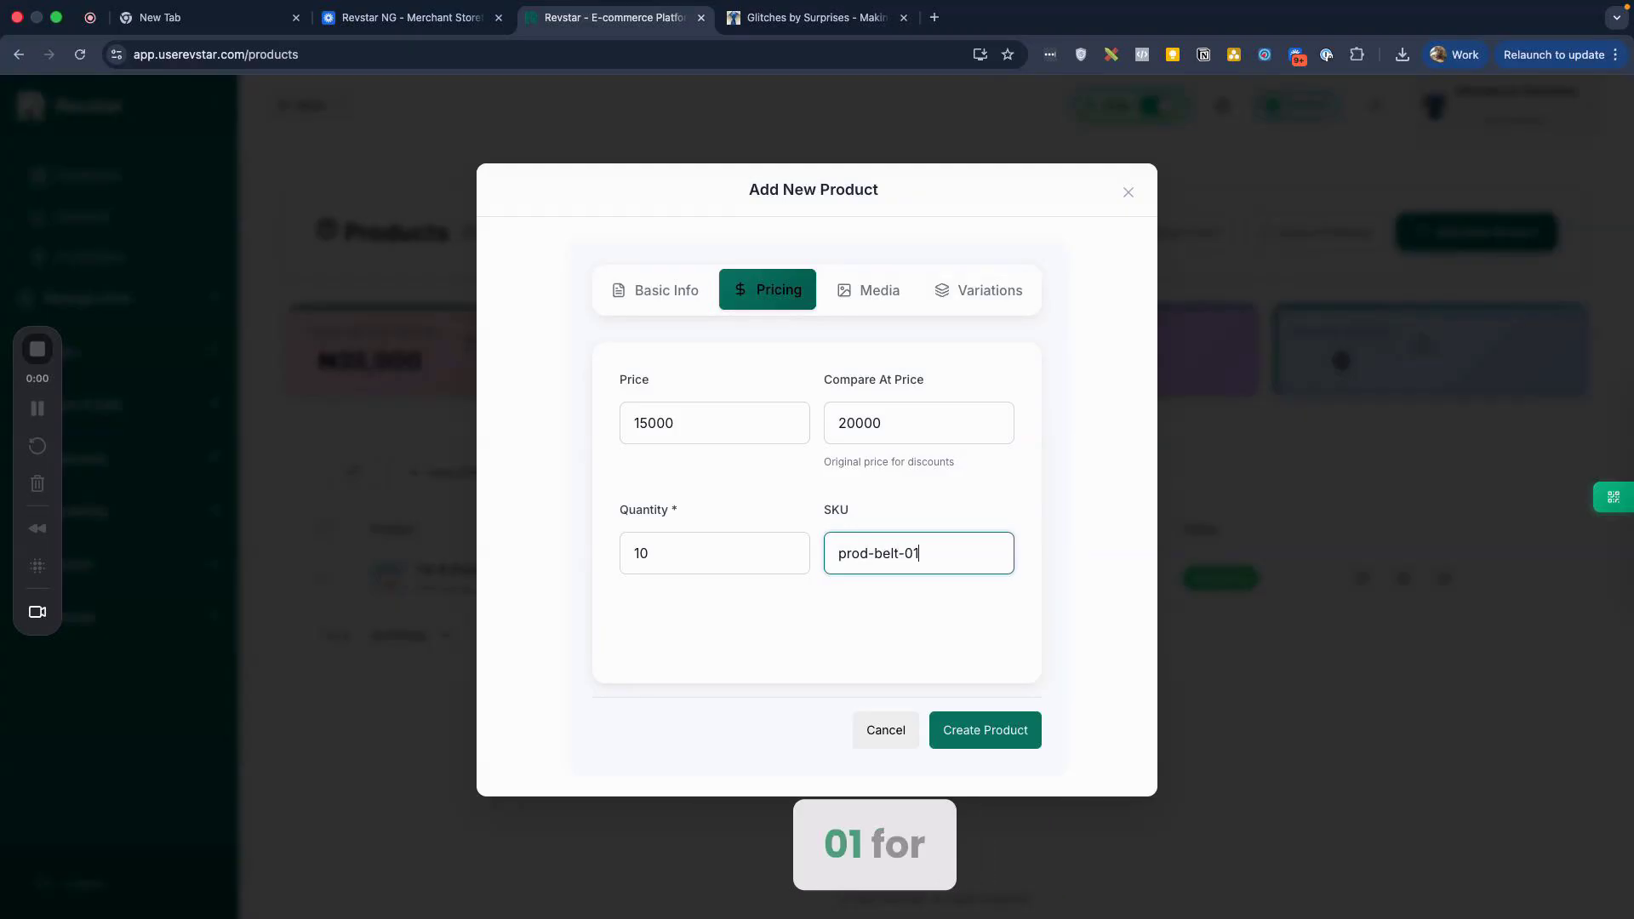
Step: Upload the belt photo from Downloads as the primary image, allowing the browser's network prompt
left_click(878, 289)
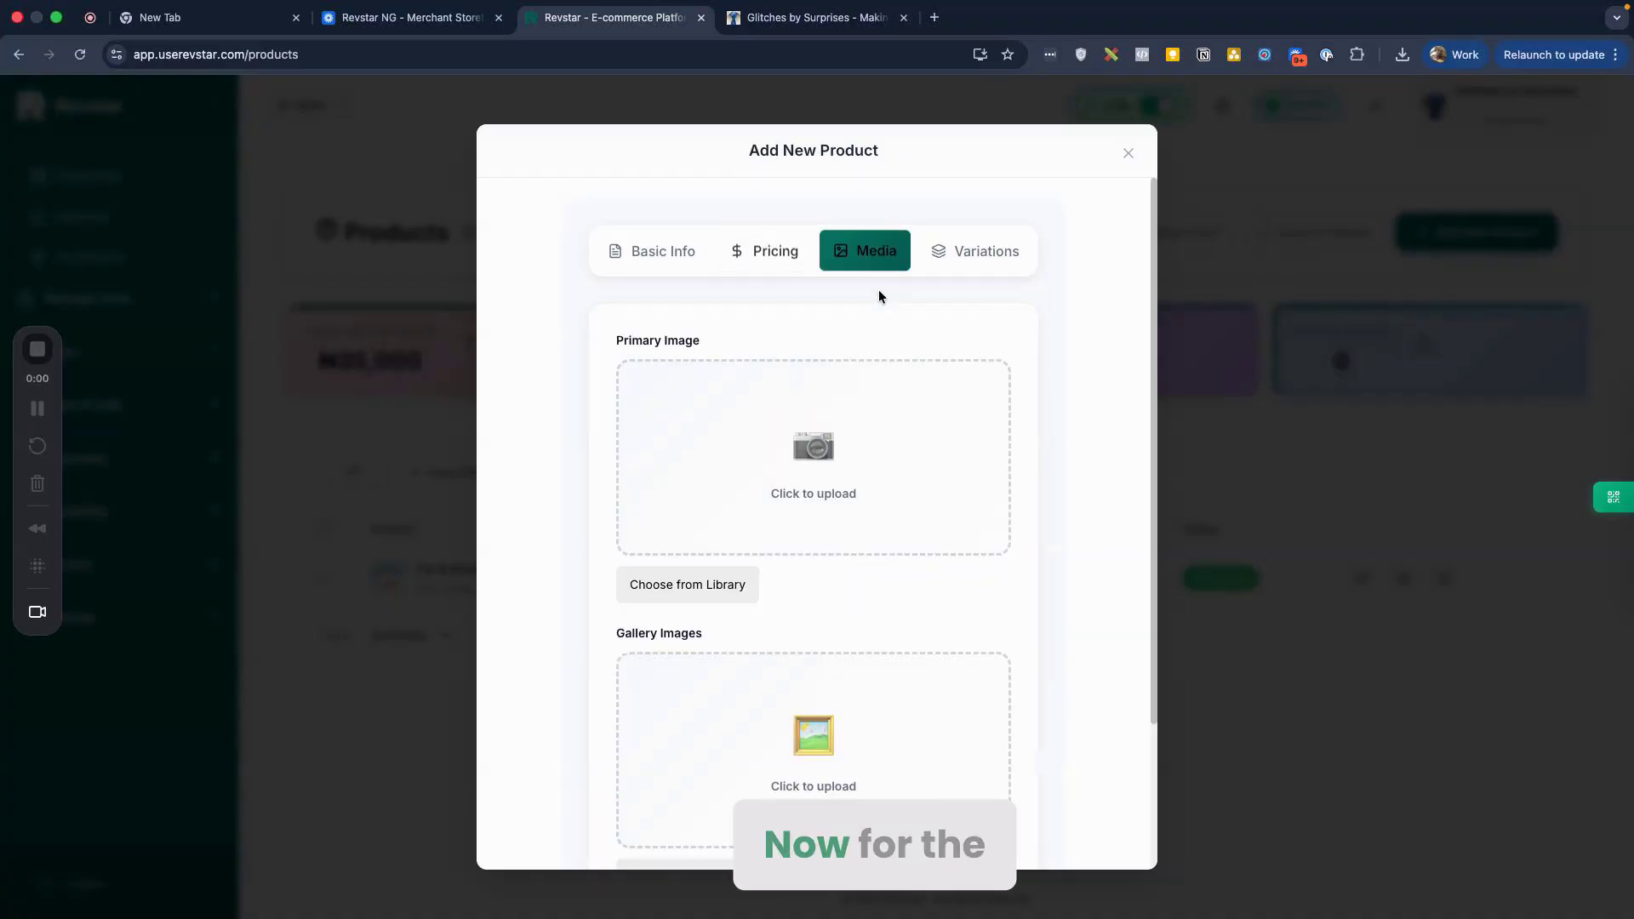
scroll(846, 386, "down", 1)
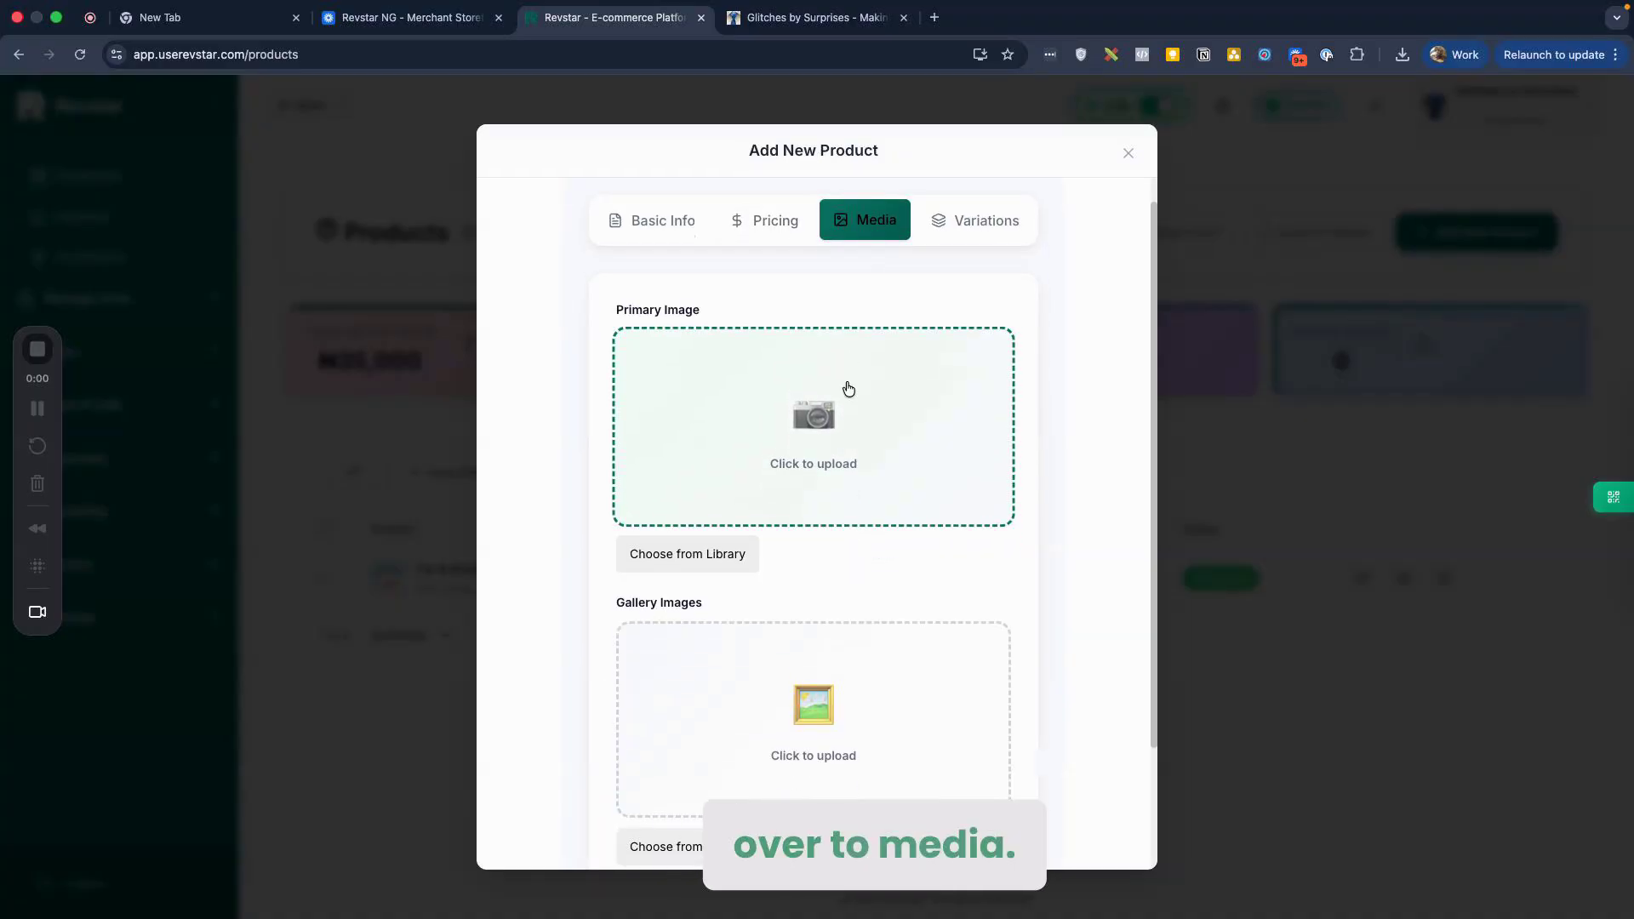
scroll(984, 563, "down", 2)
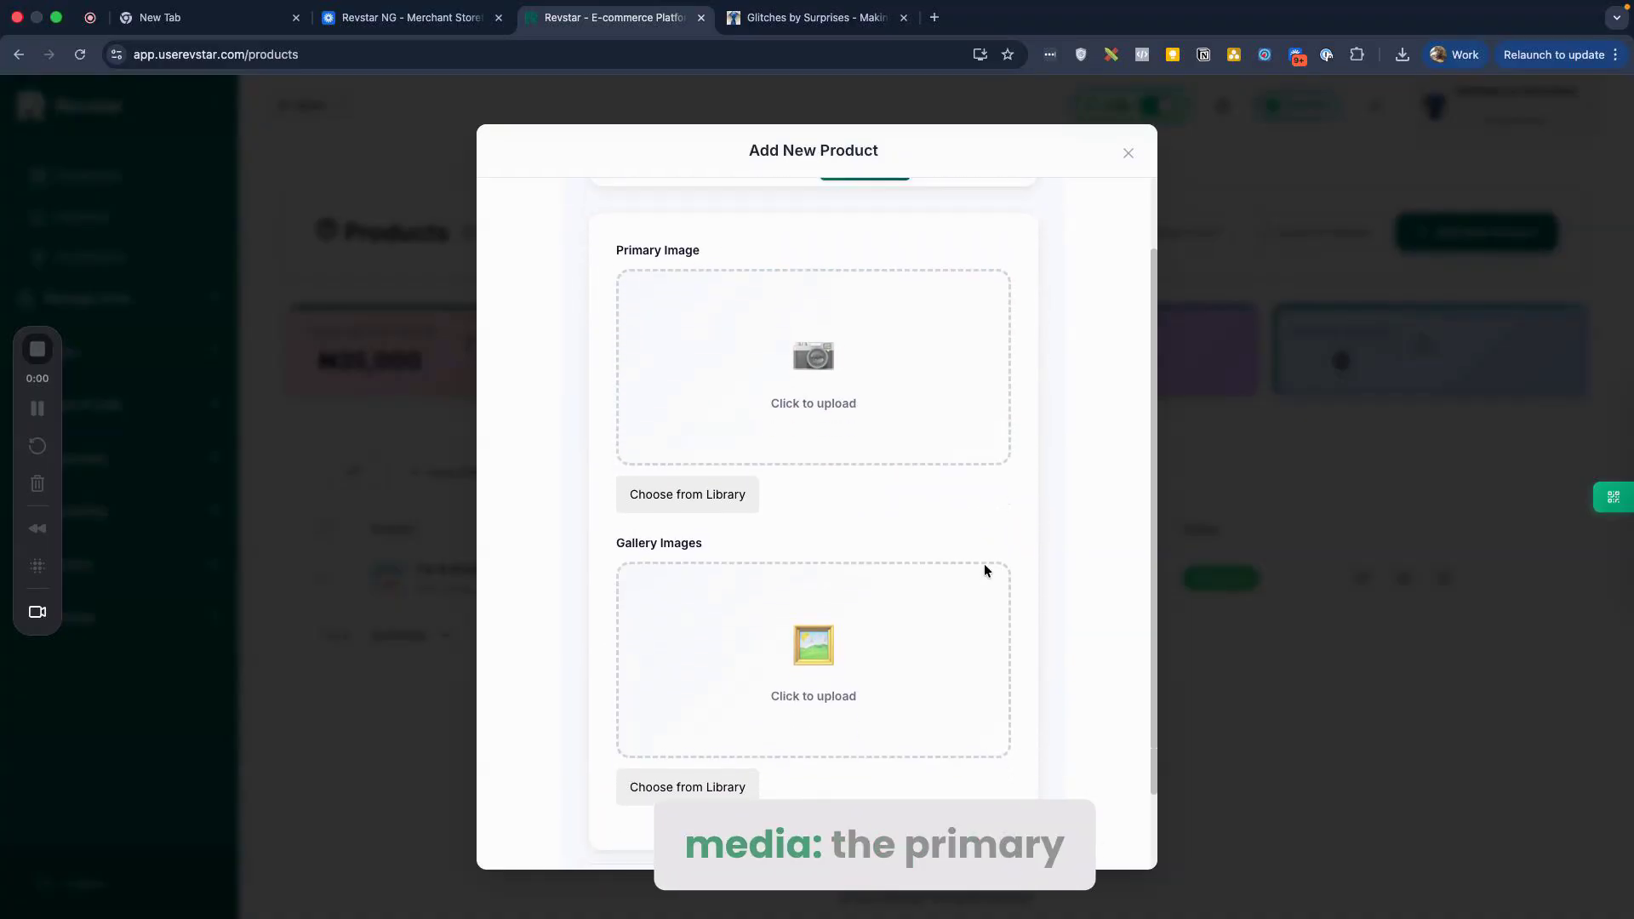
scroll(984, 563, "up", 3)
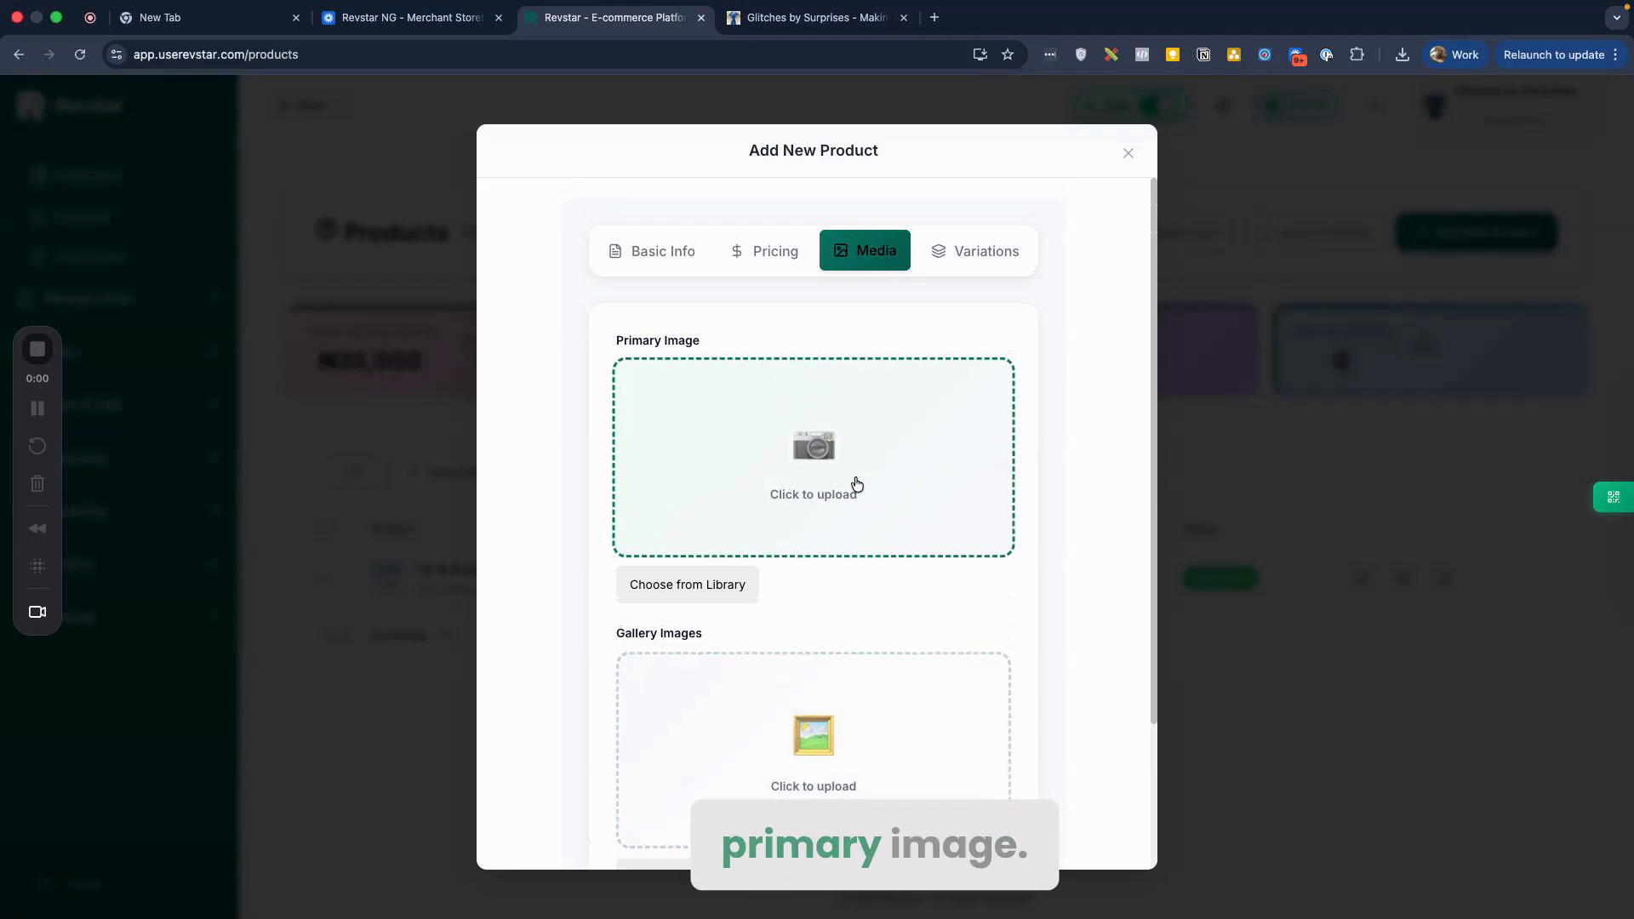
left_click(846, 456)
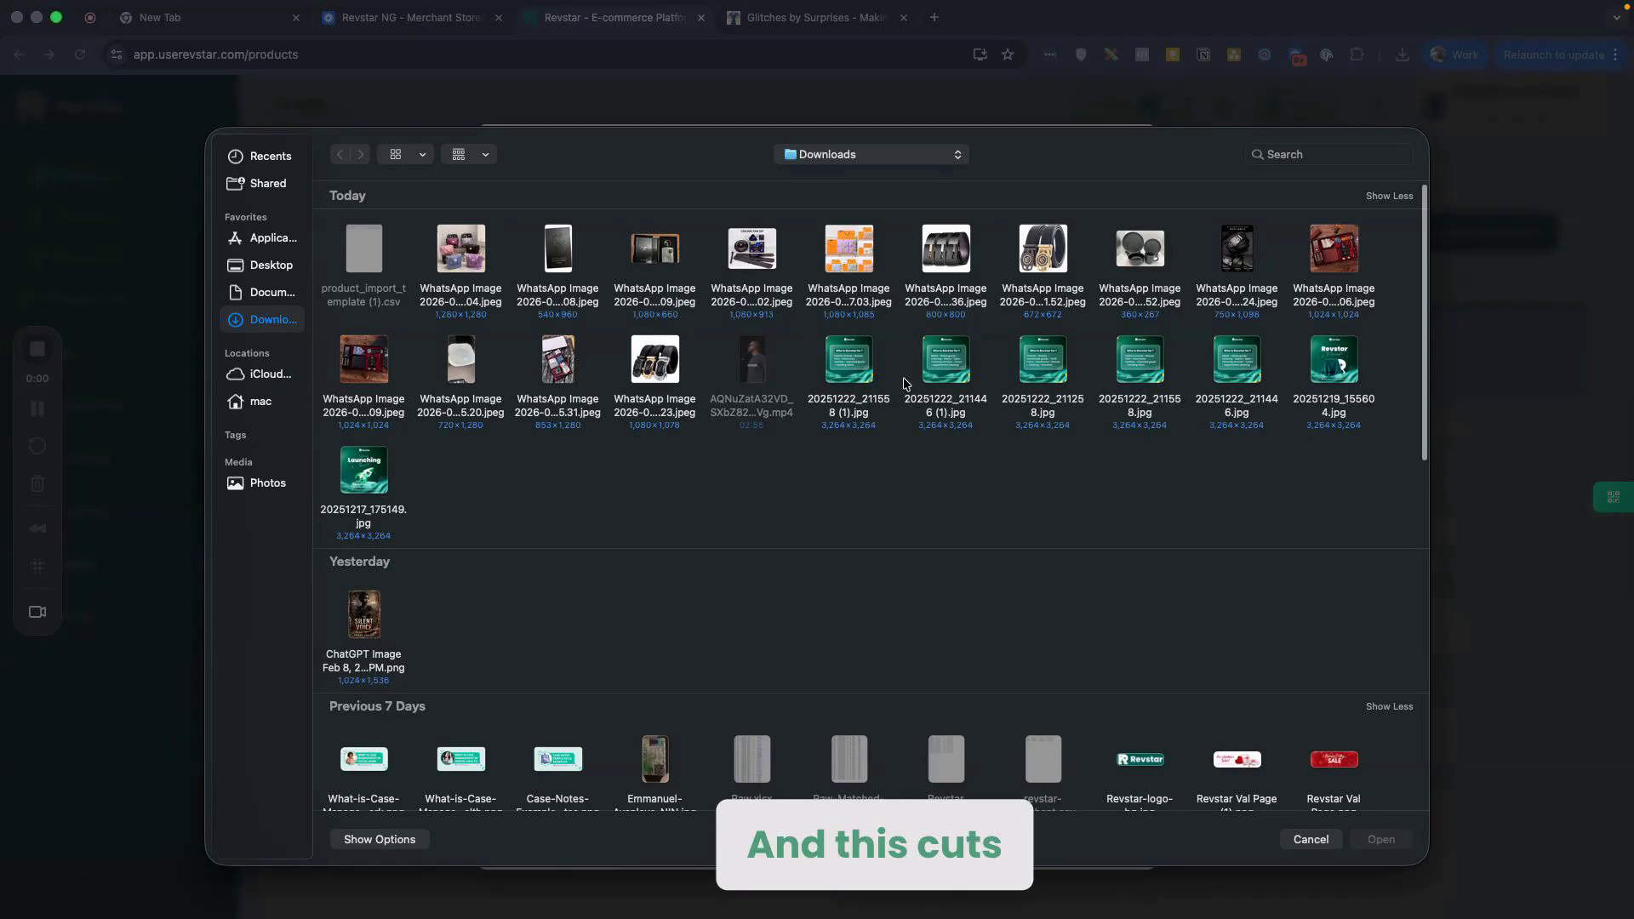
left_click(1069, 261)
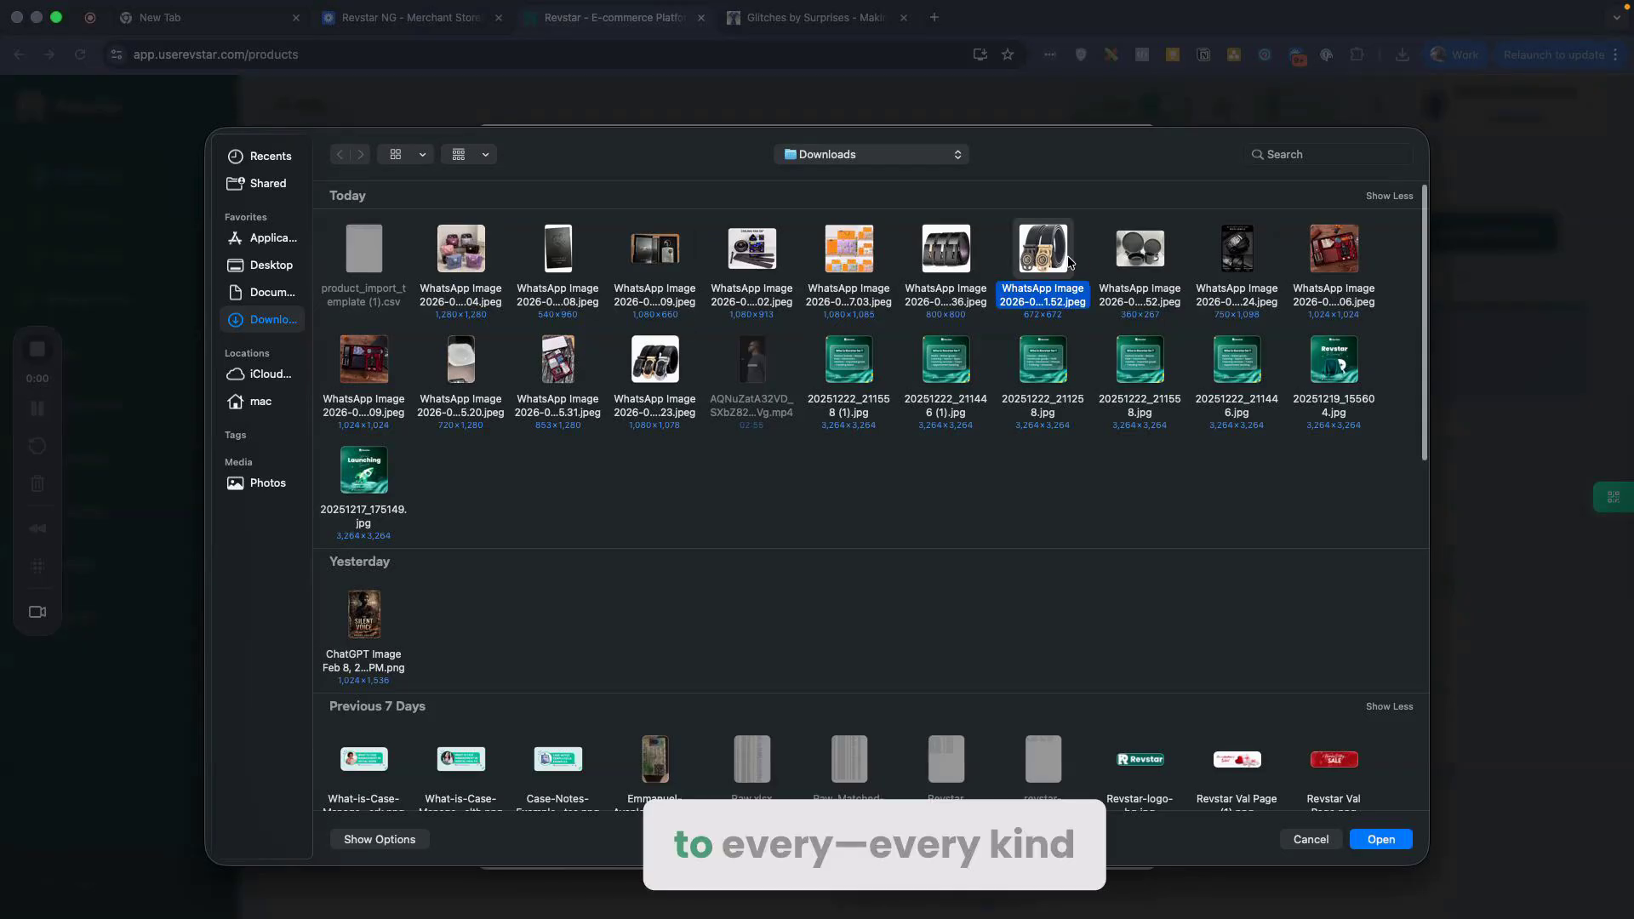
double_click(1068, 261)
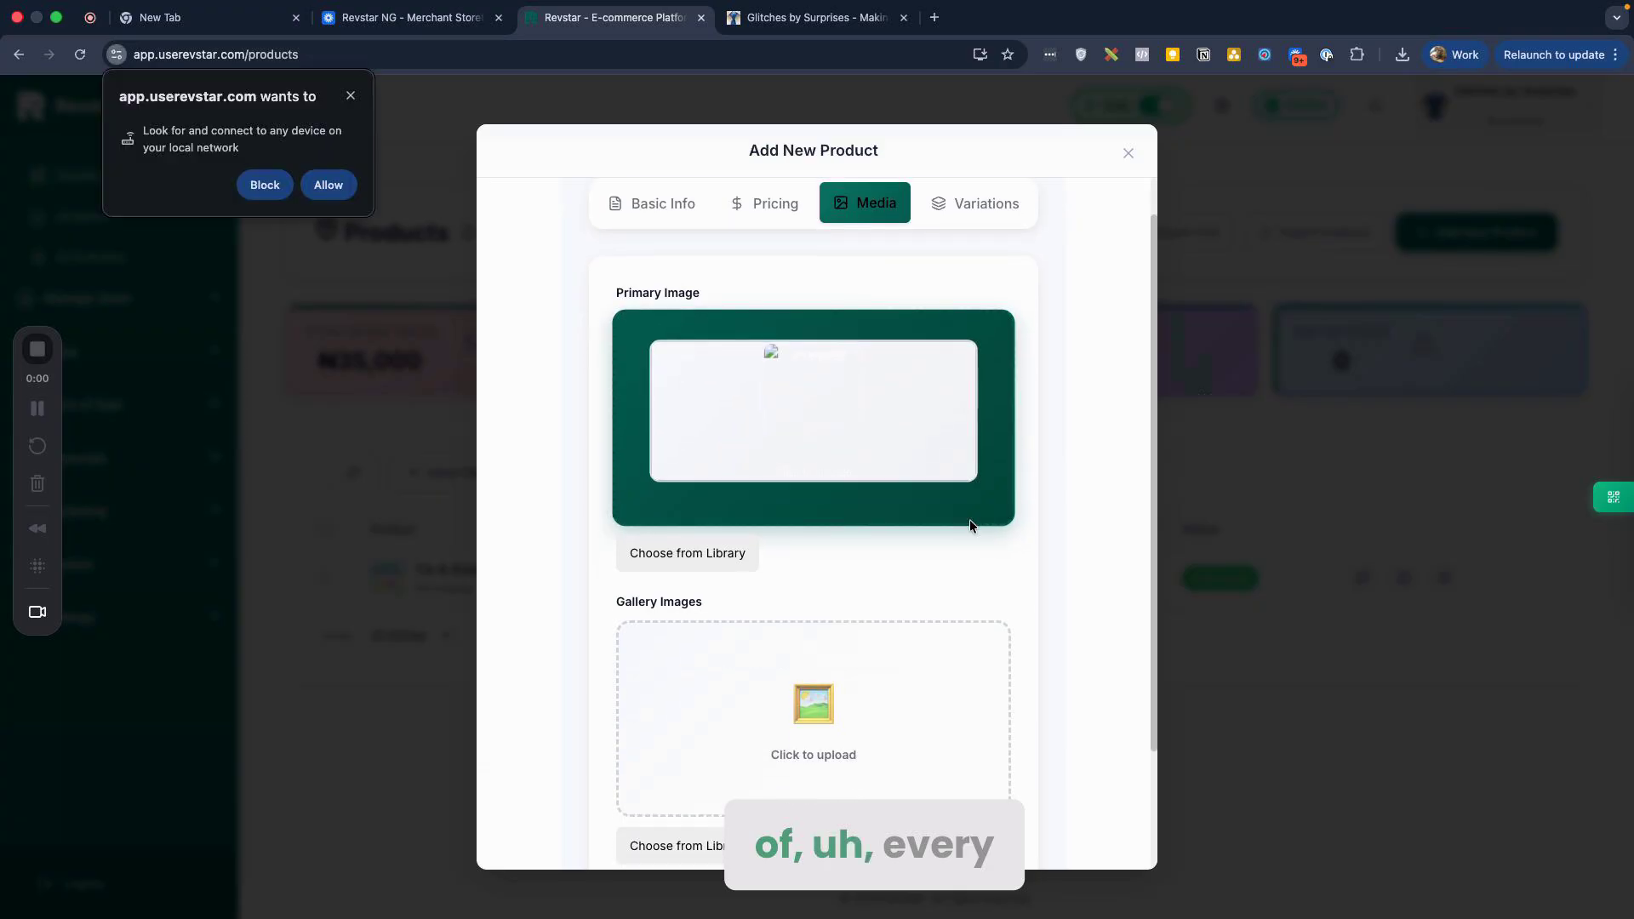
left_click(329, 185)
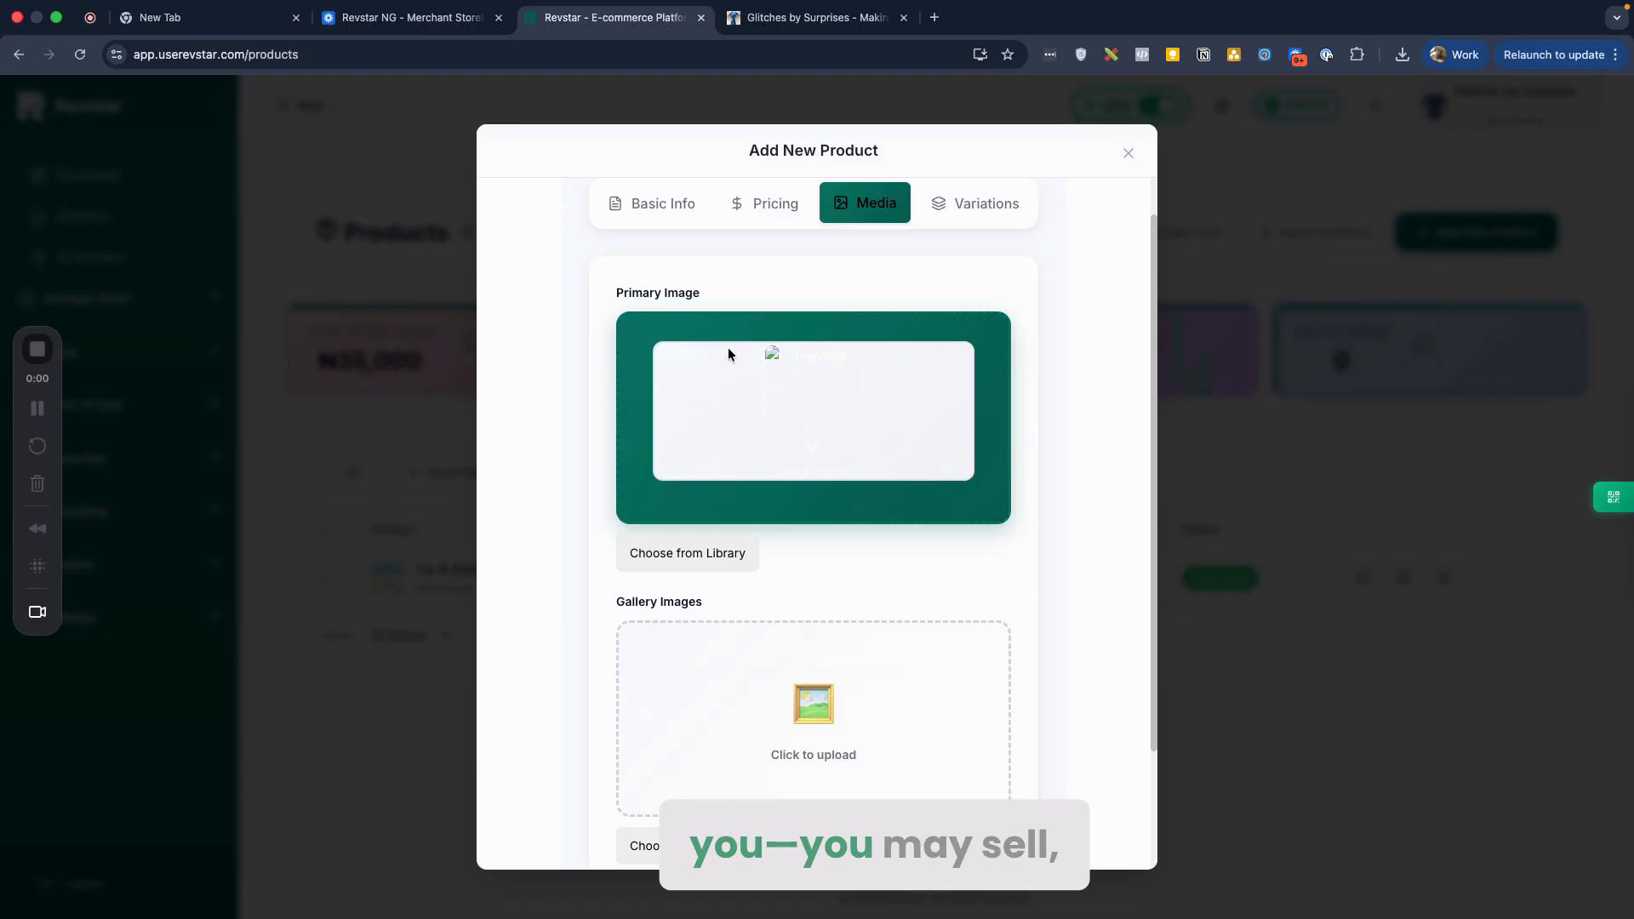
scroll(825, 504, "down", 2)
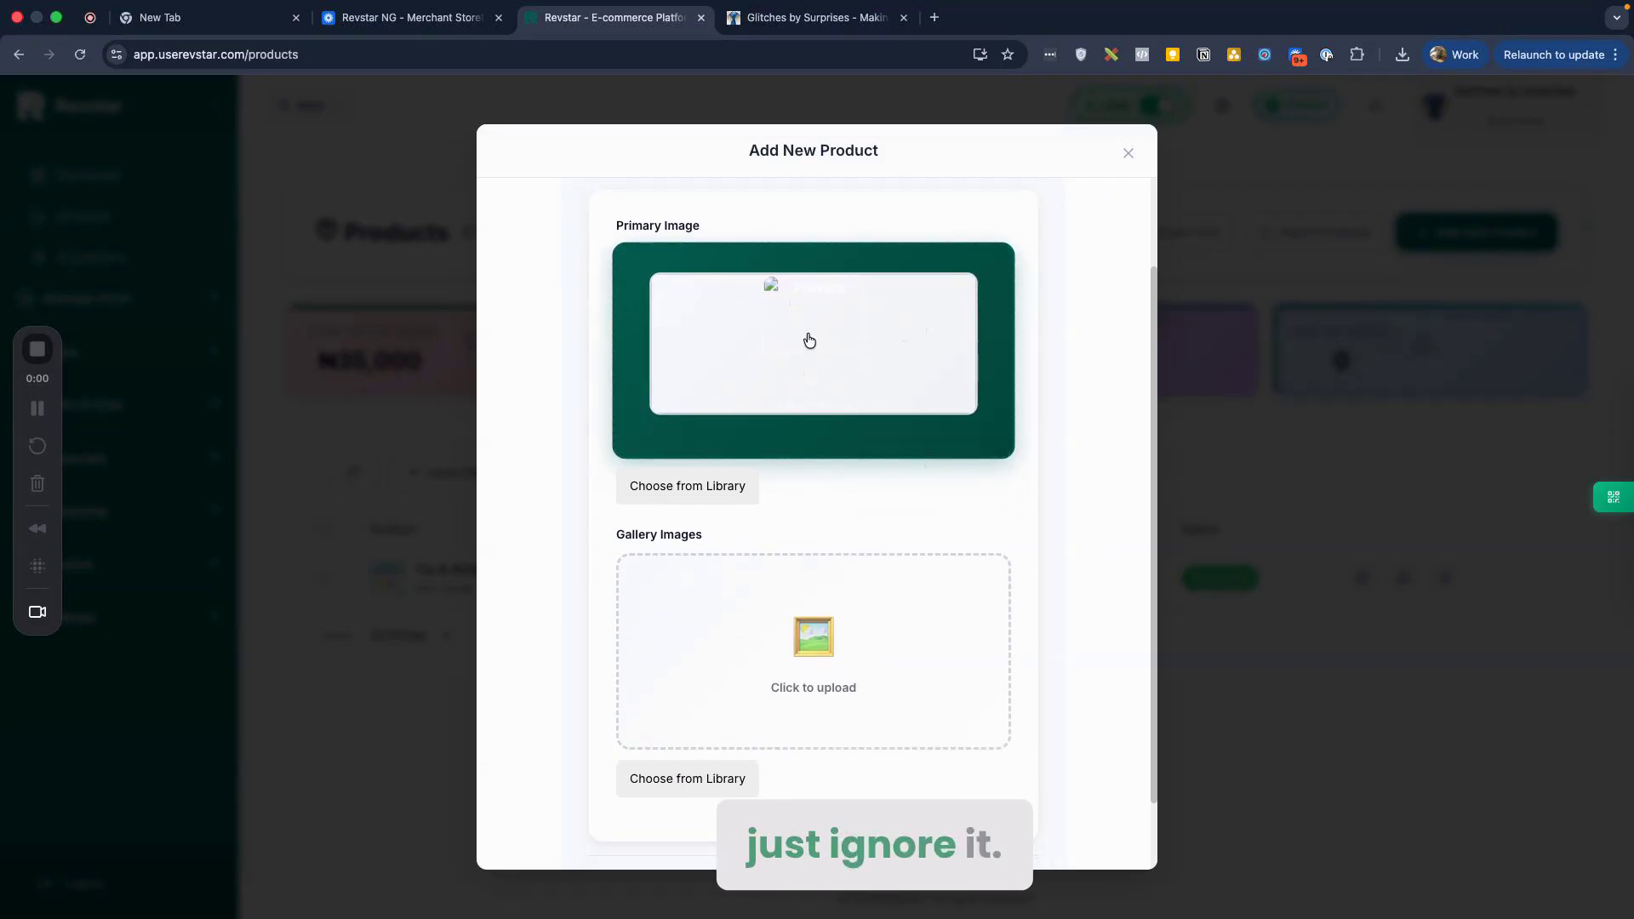
scroll(813, 383, "down", 1)
scroll(817, 438, "down", 1)
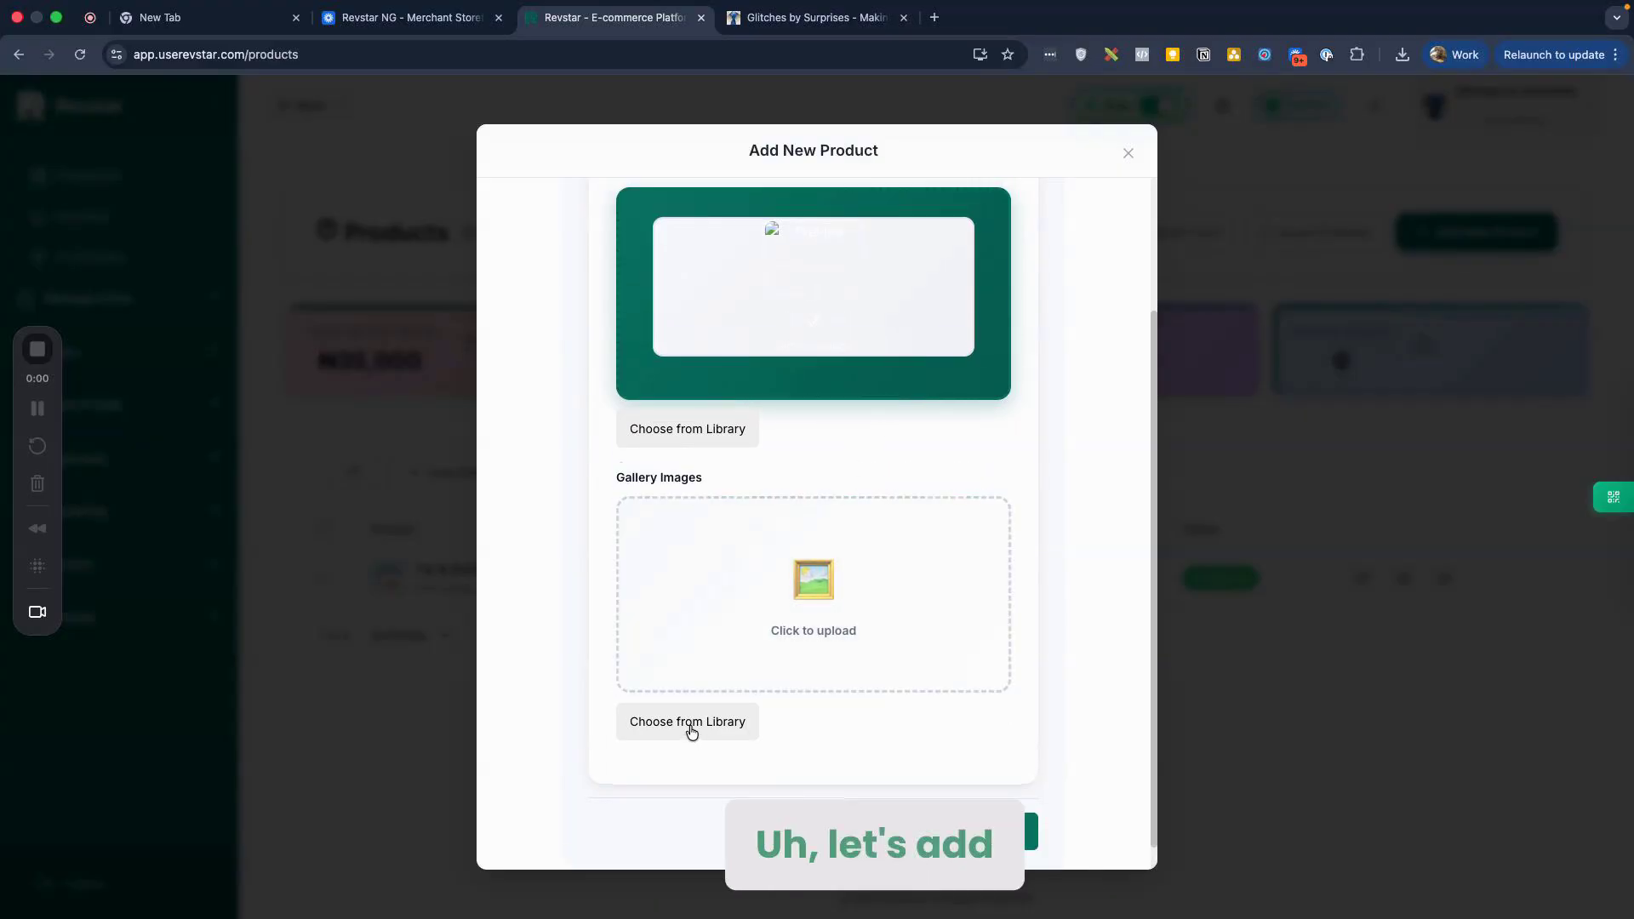
Step: Try the media library and the gallery file picker for images without choosing any yet
left_click(690, 725)
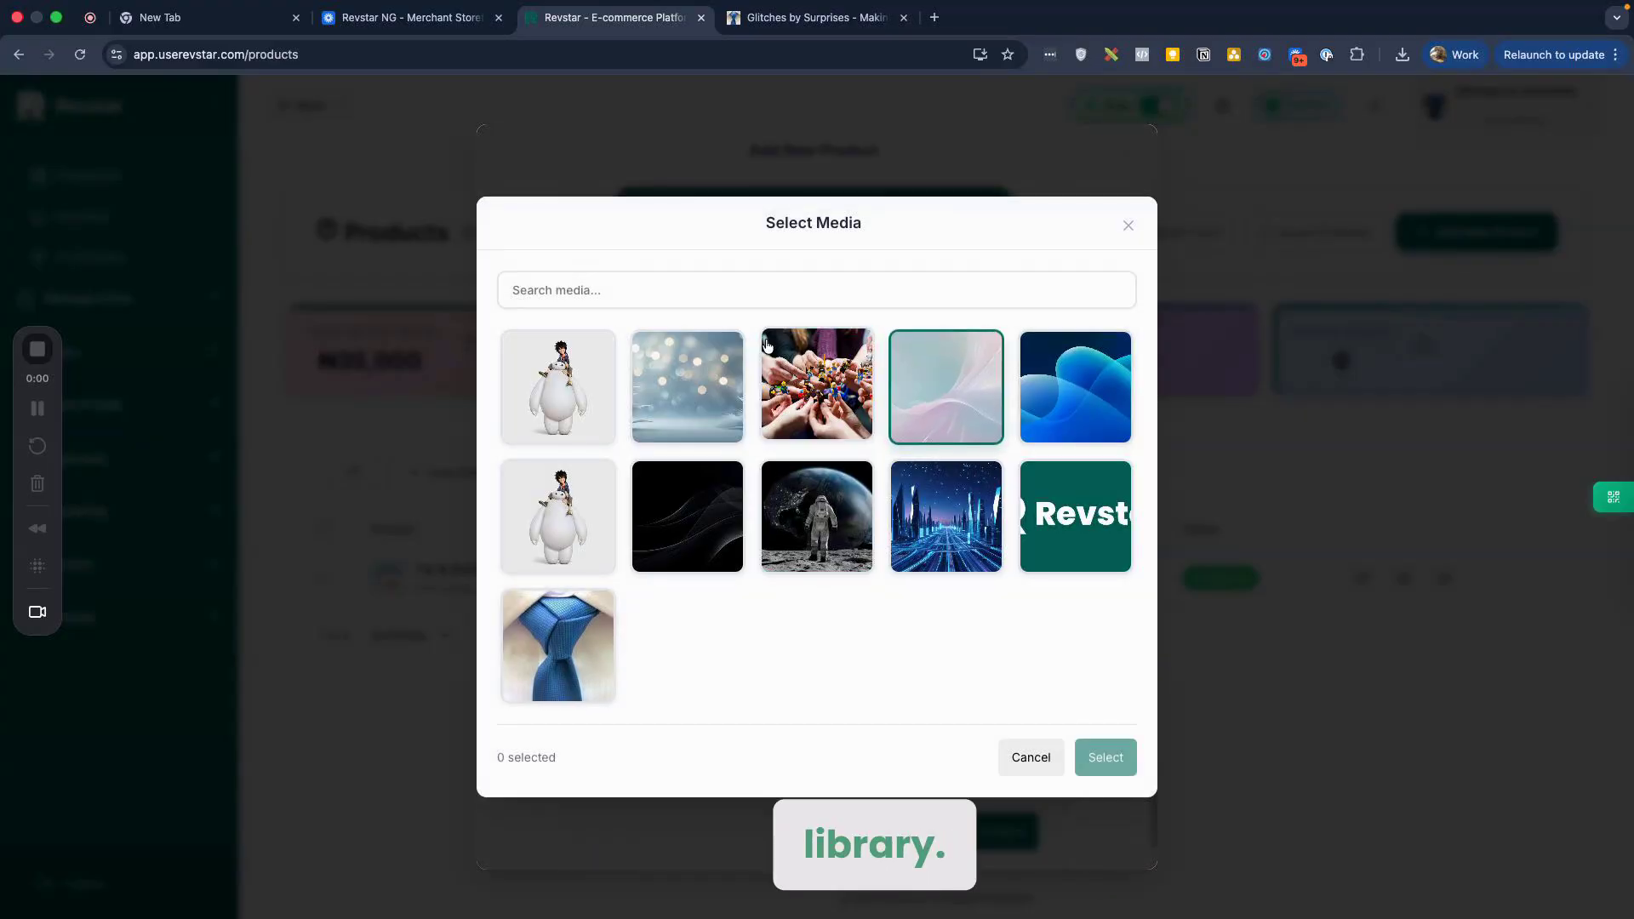
scroll(681, 596, "down", 1)
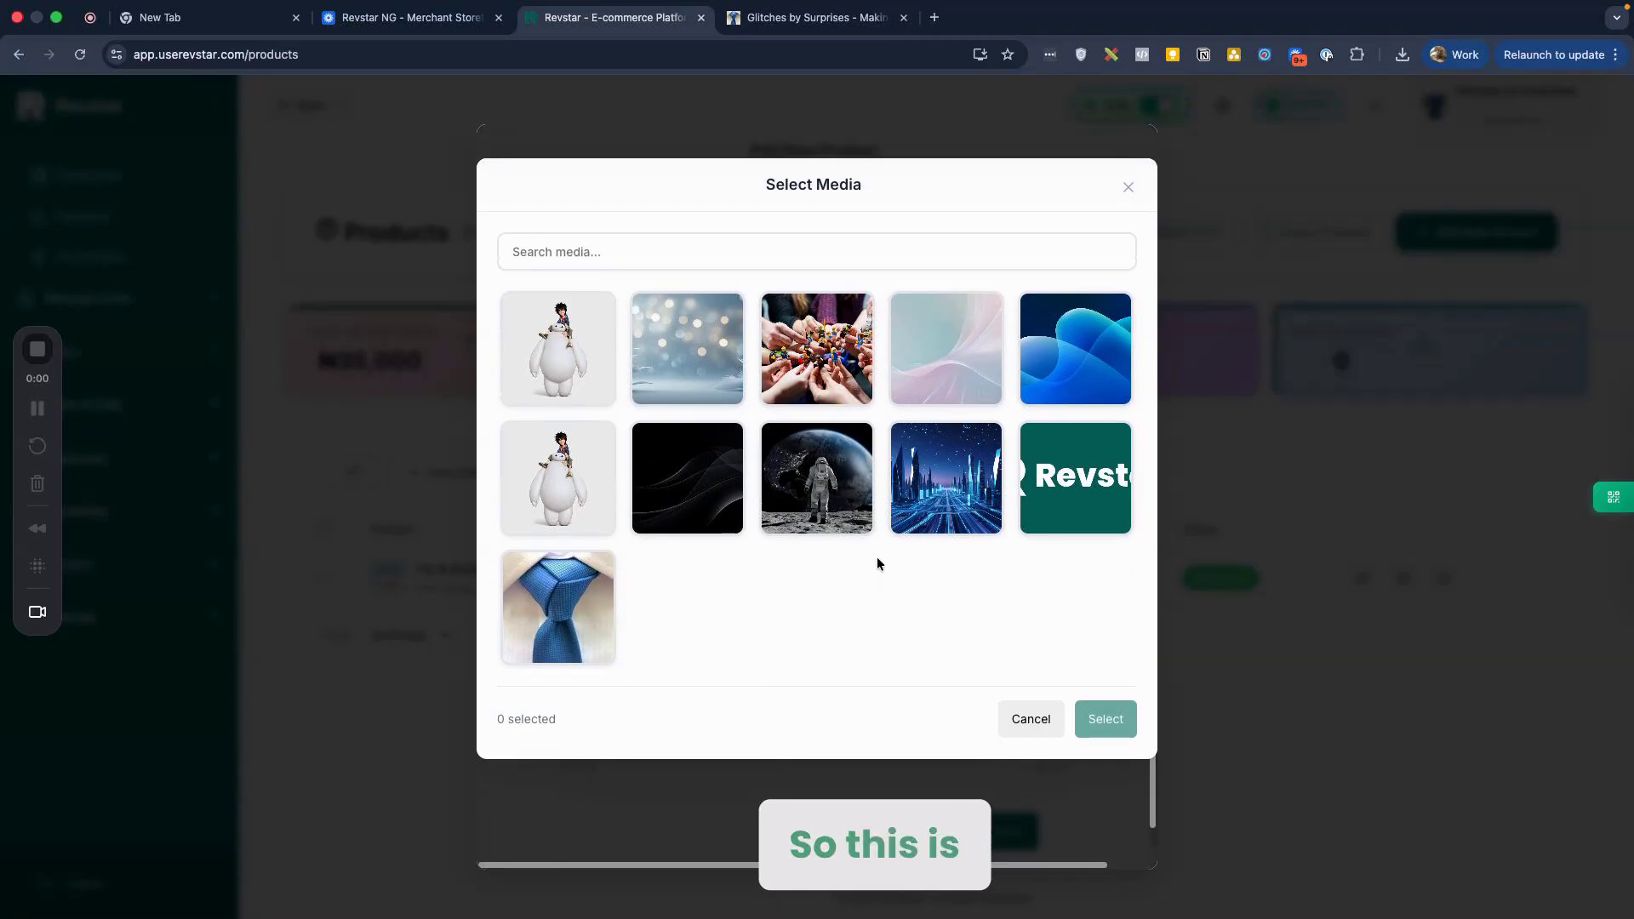
left_click(1026, 719)
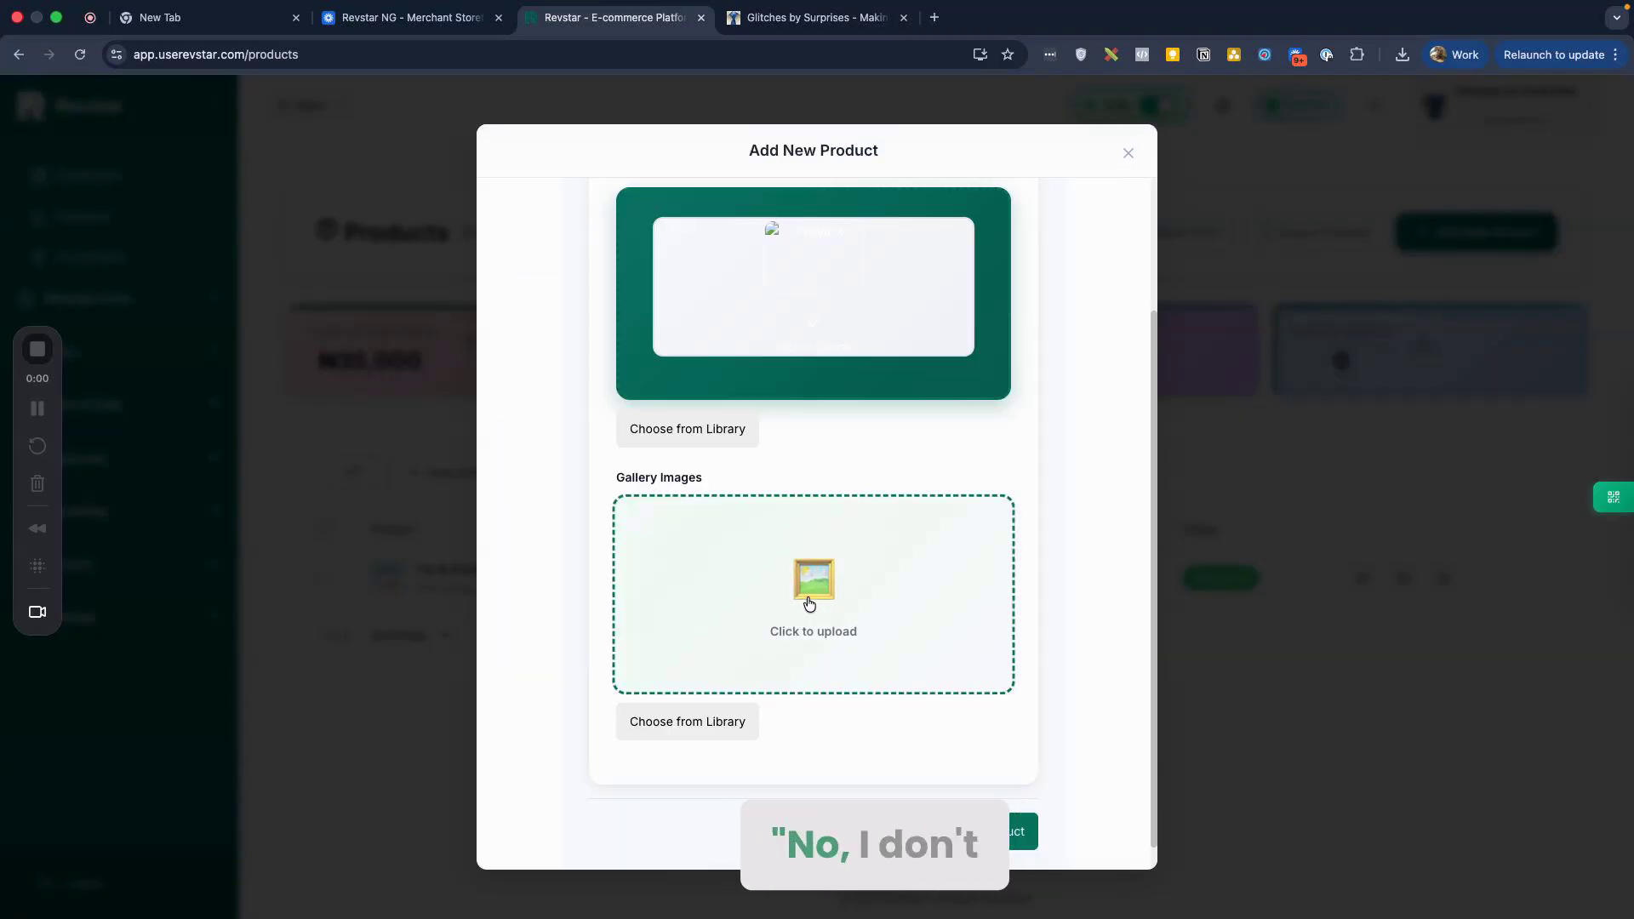
left_click(809, 603)
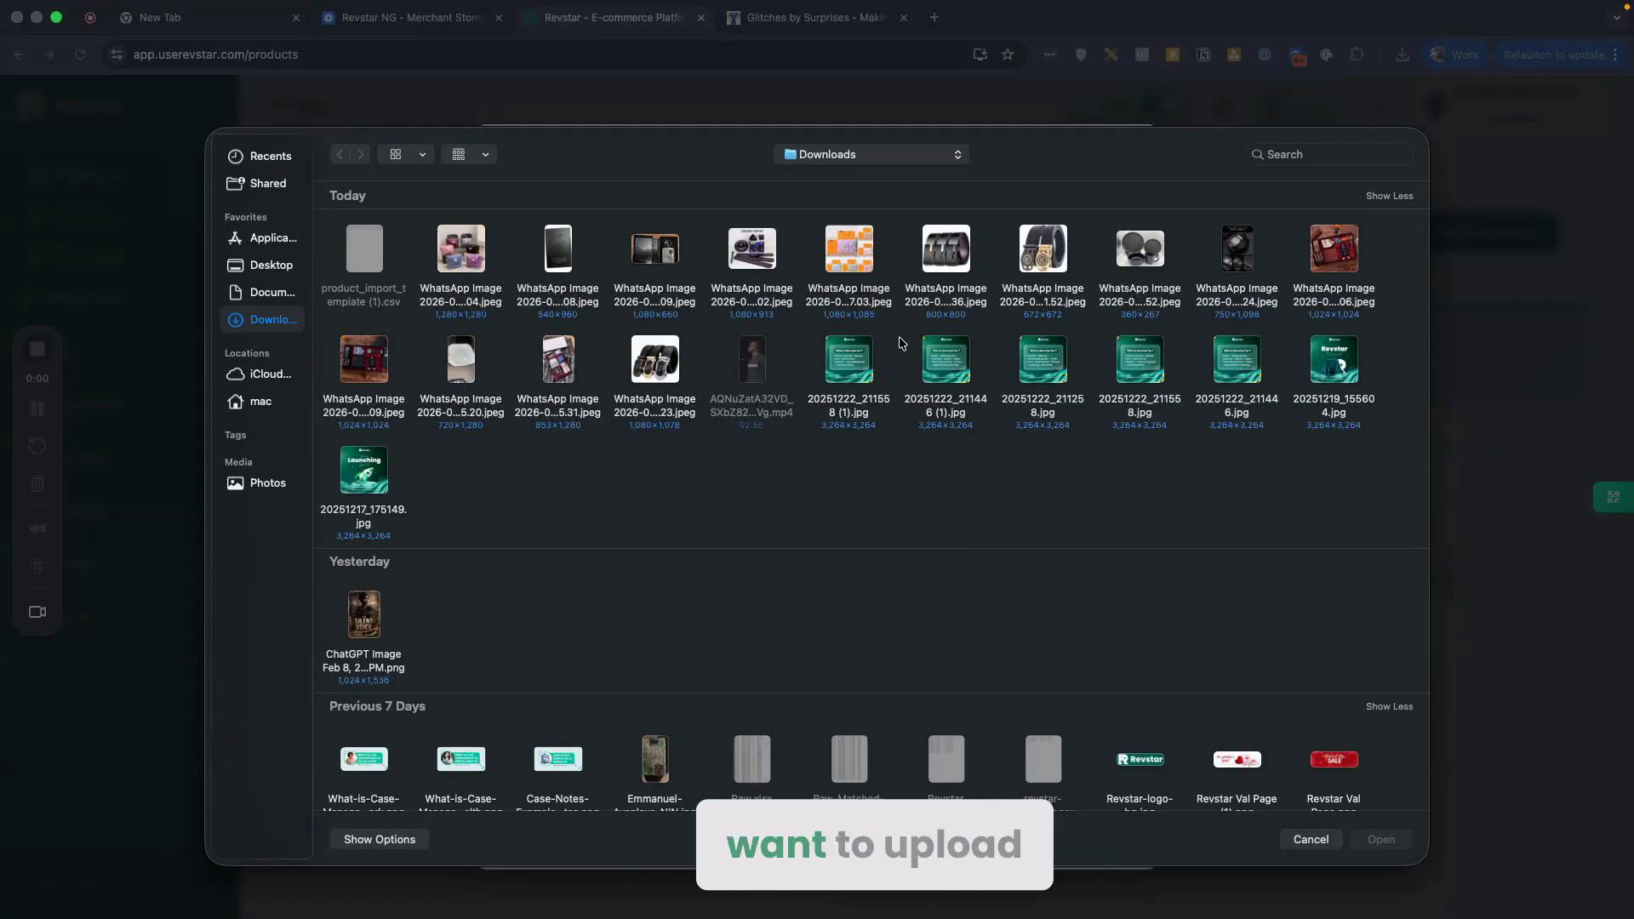
key("Escape")
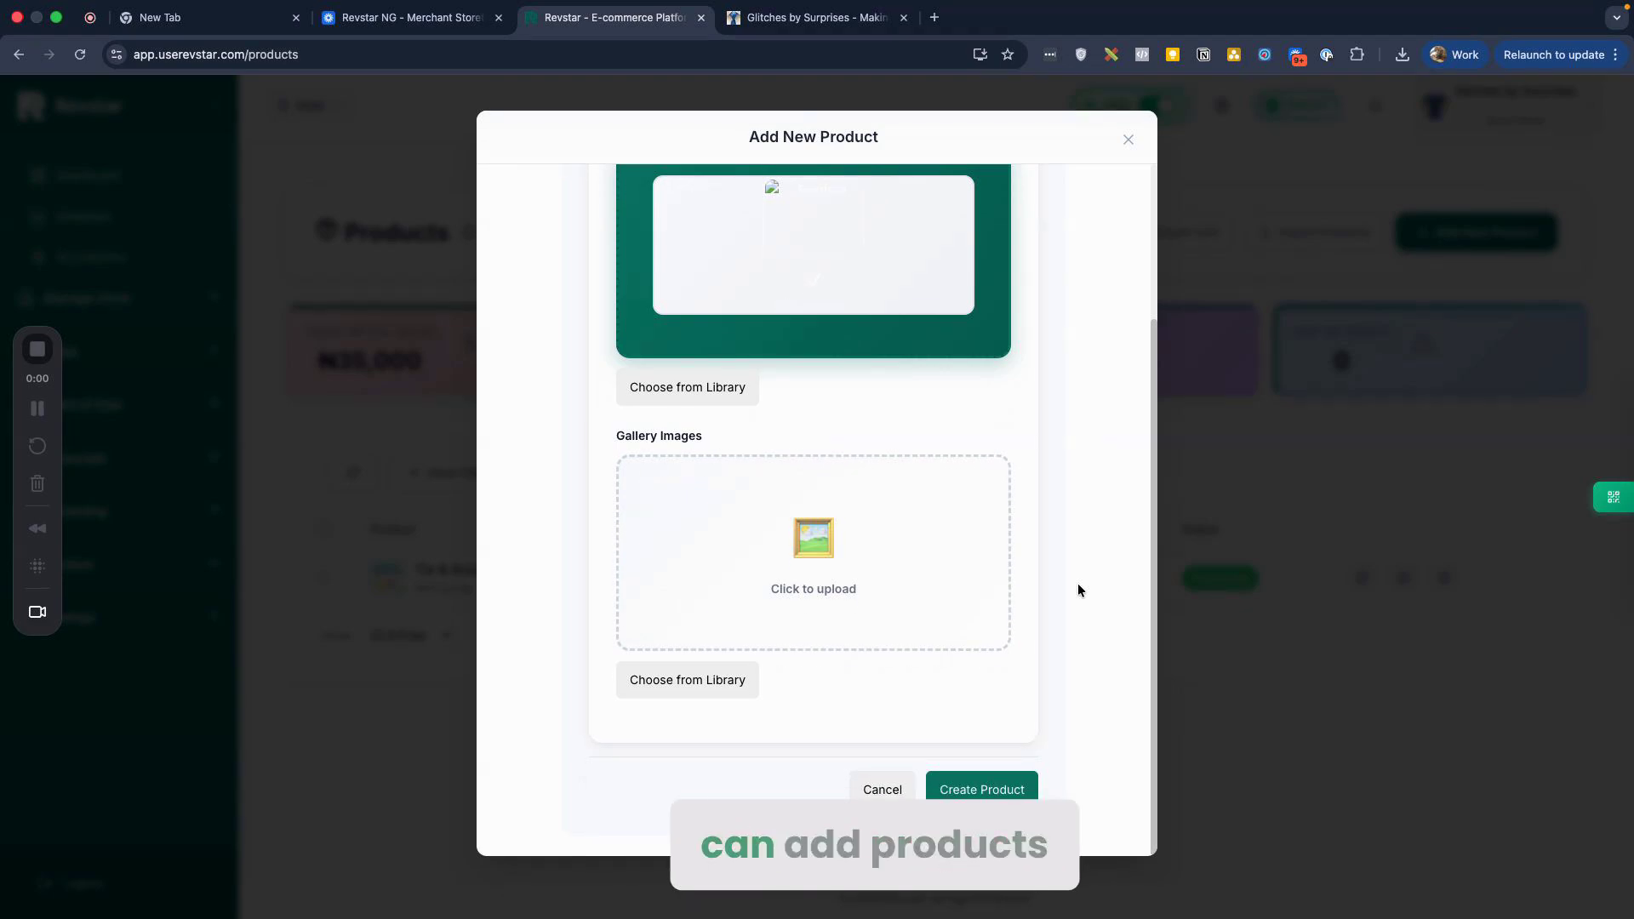
scroll(1073, 583, "up", 2)
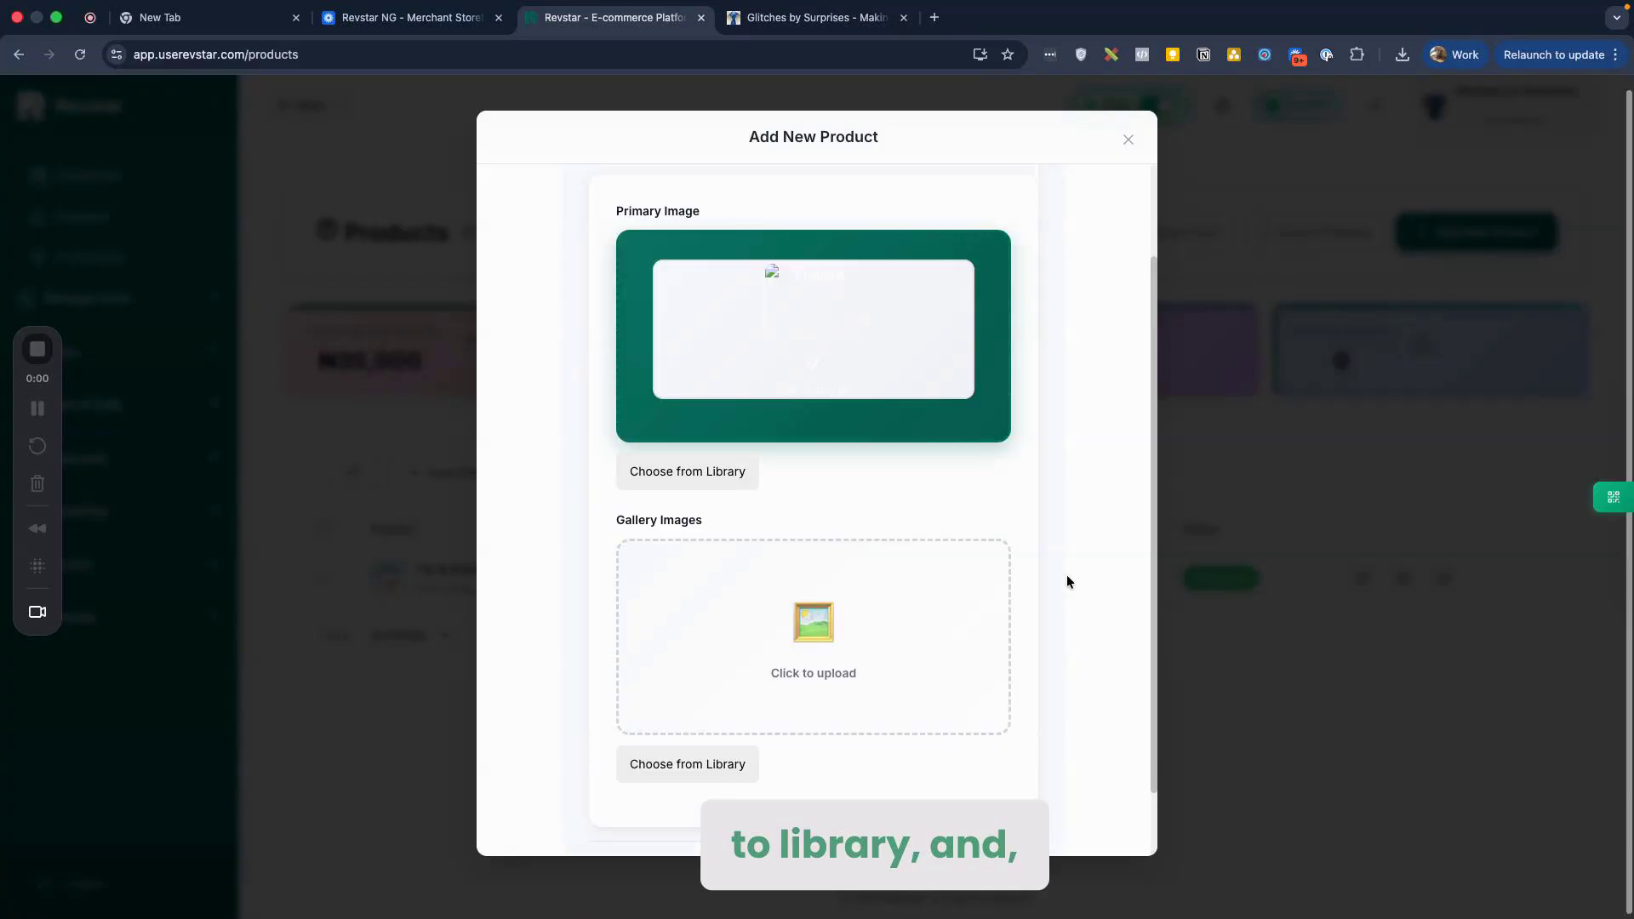
scroll(930, 526, "up", 1)
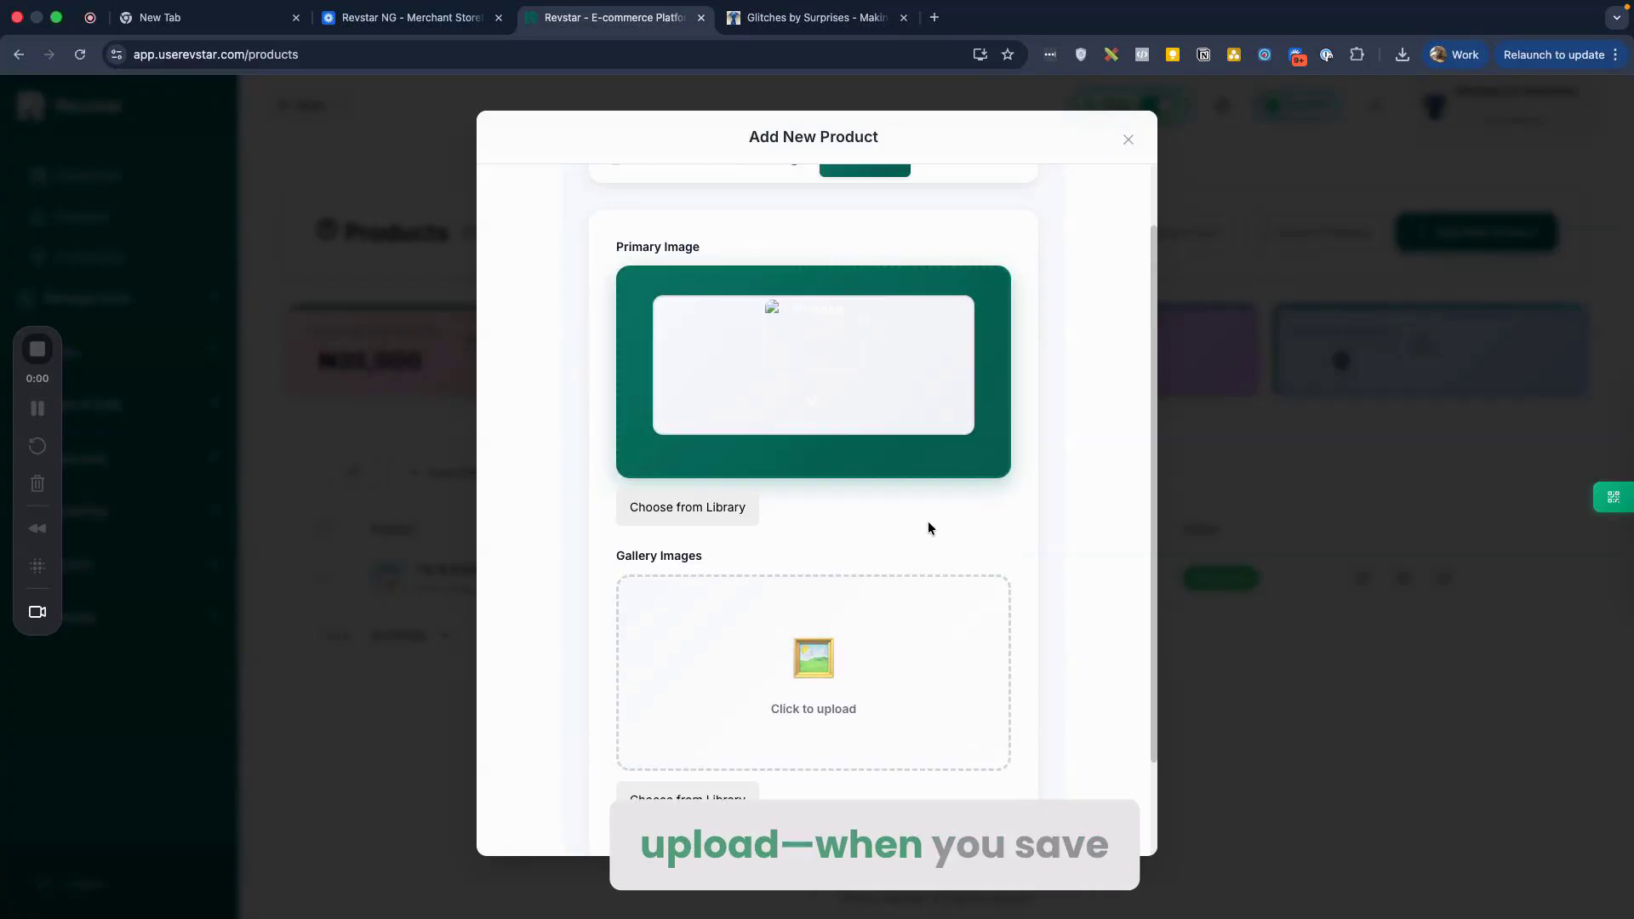
scroll(928, 525, "down", 1)
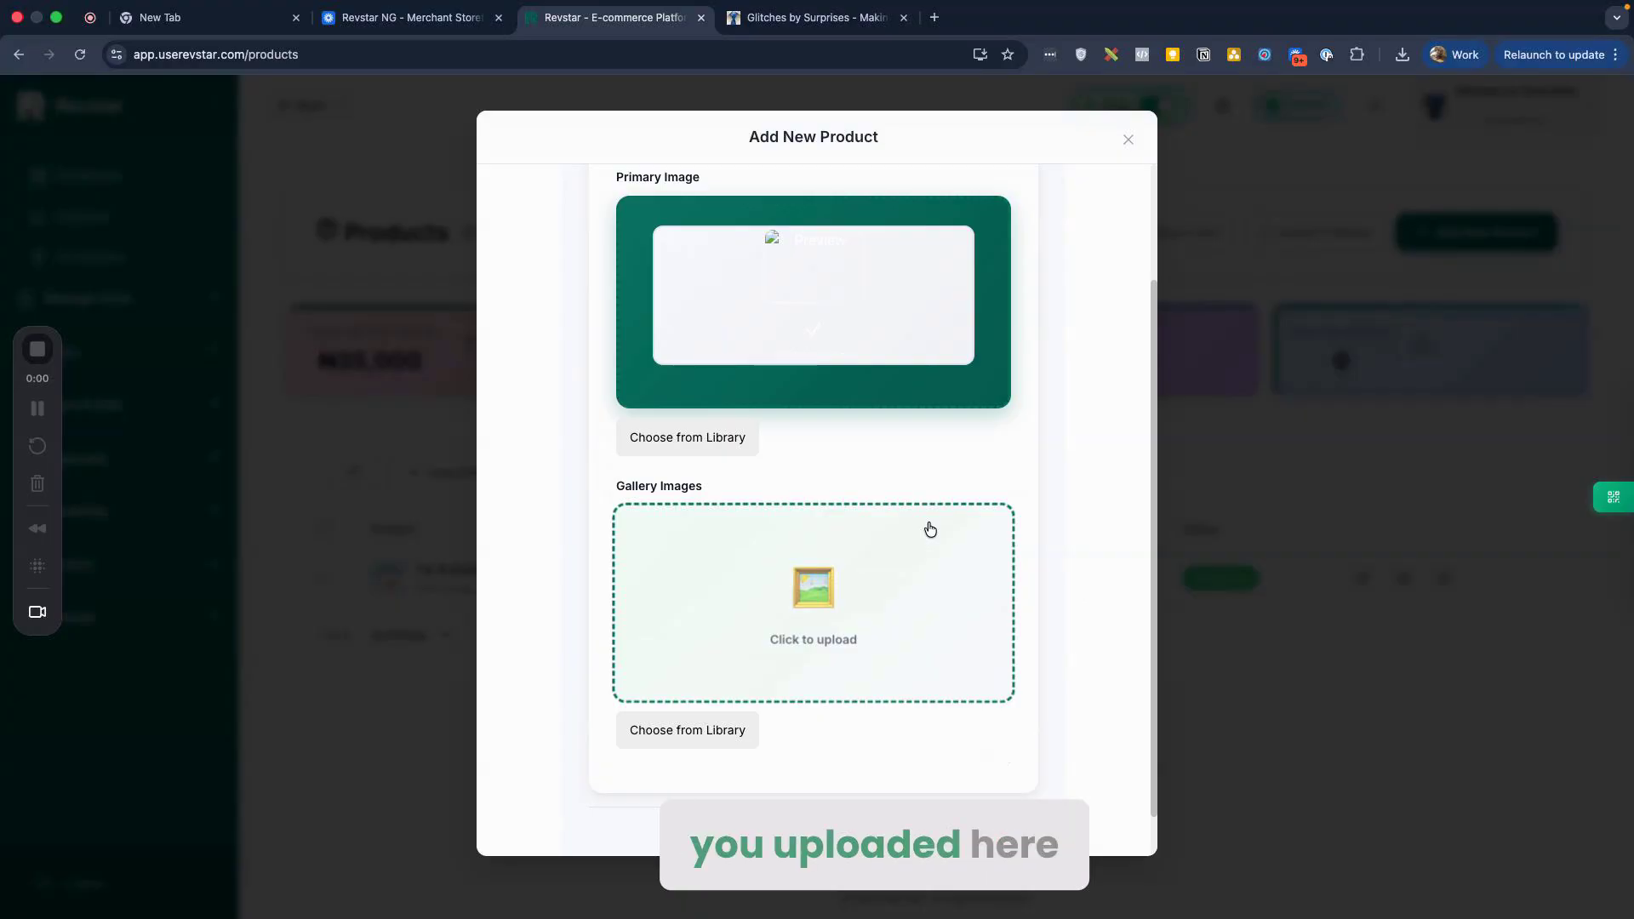
scroll(854, 681, "down", 1)
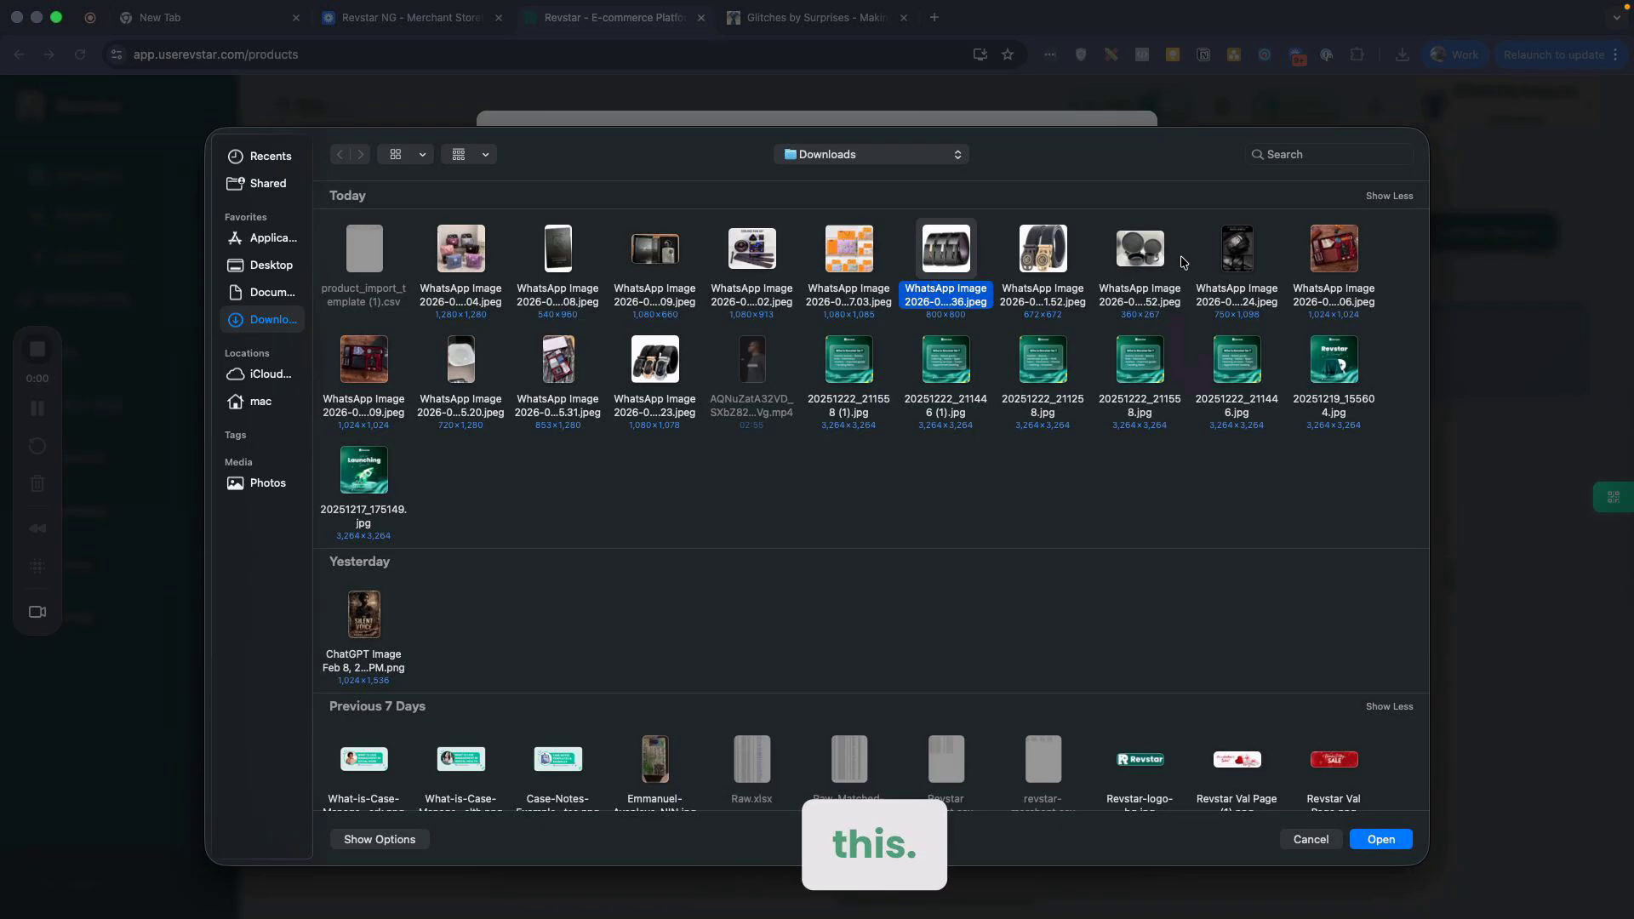
Step: Select five WhatsApp images in Downloads and upload them to the gallery
left_click(1237, 251, "super")
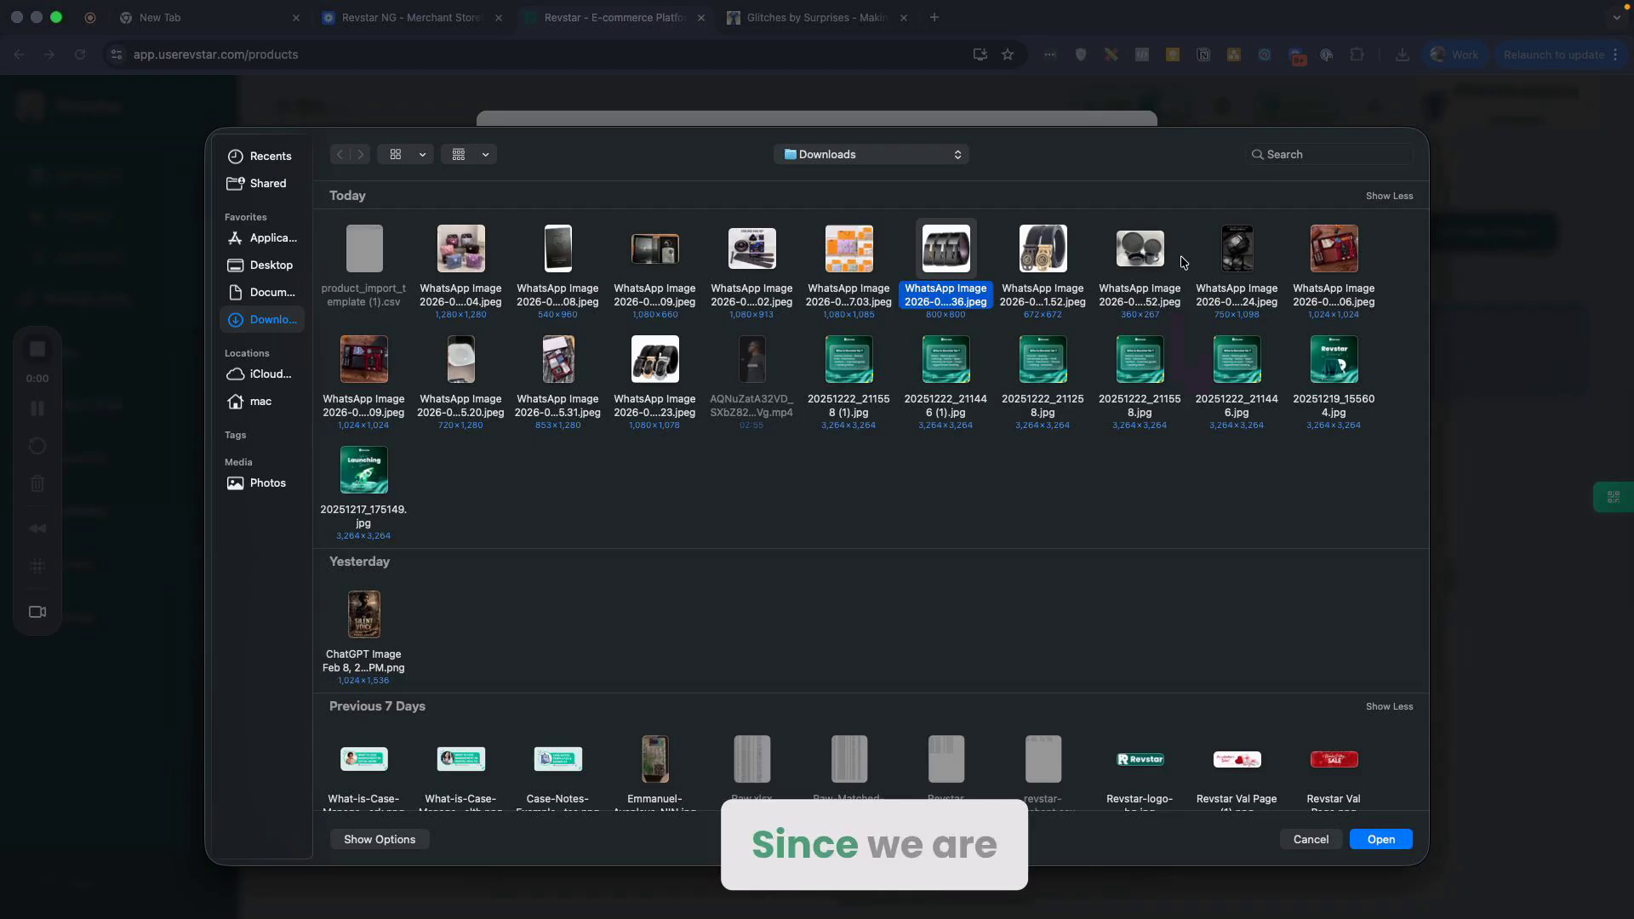
left_click(1335, 255, "super")
left_click(366, 362, "super")
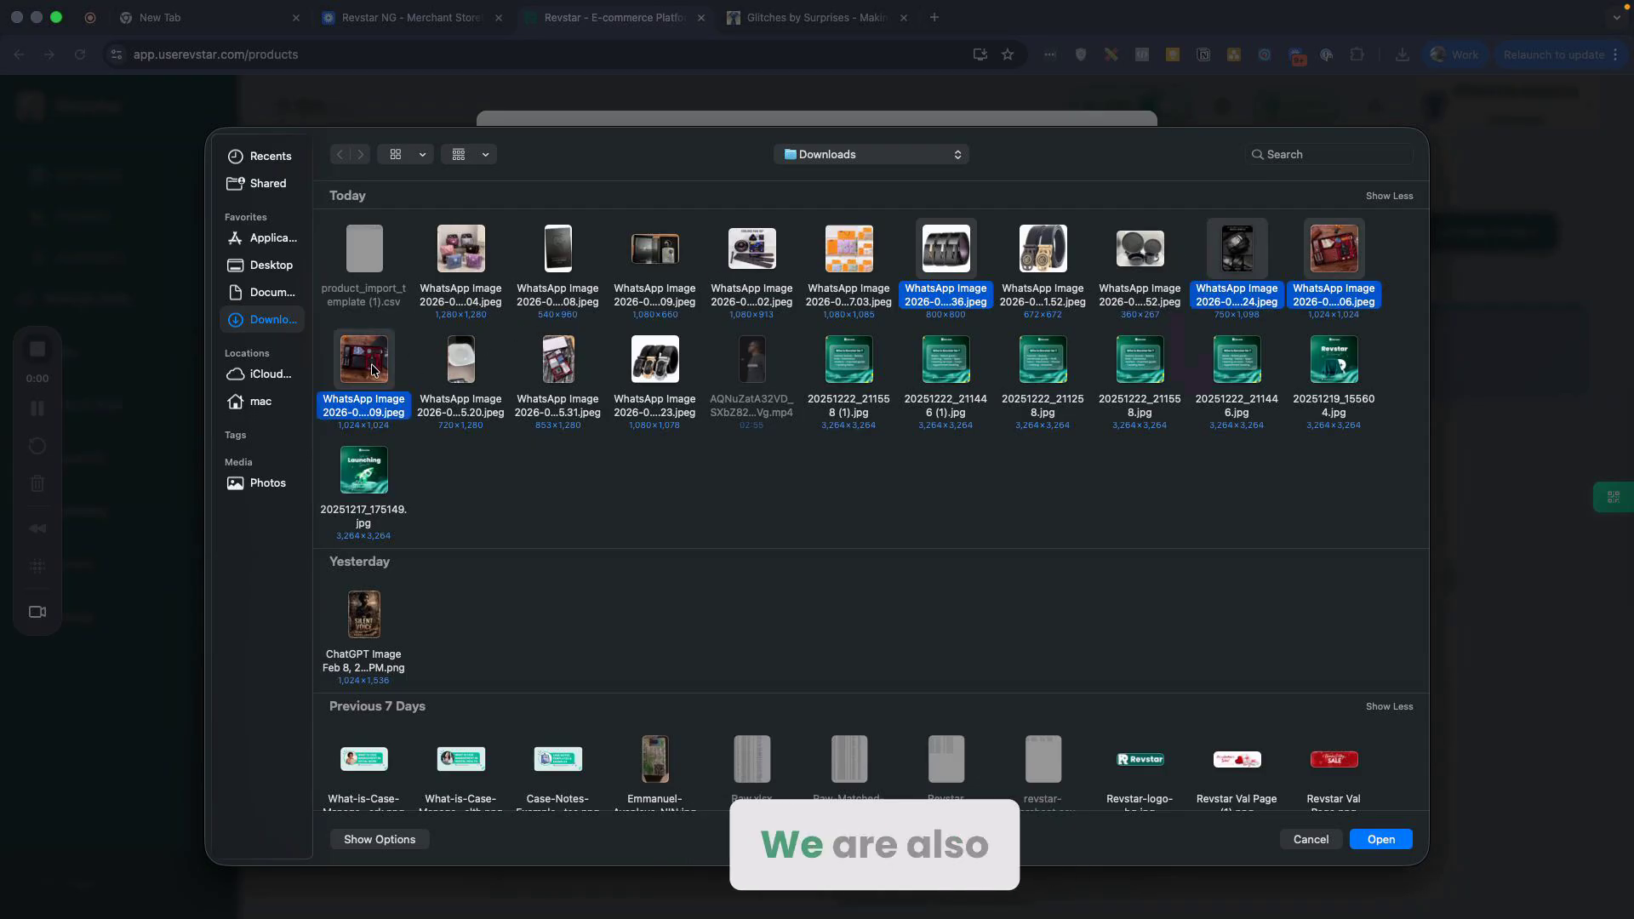
left_click(668, 380, "super")
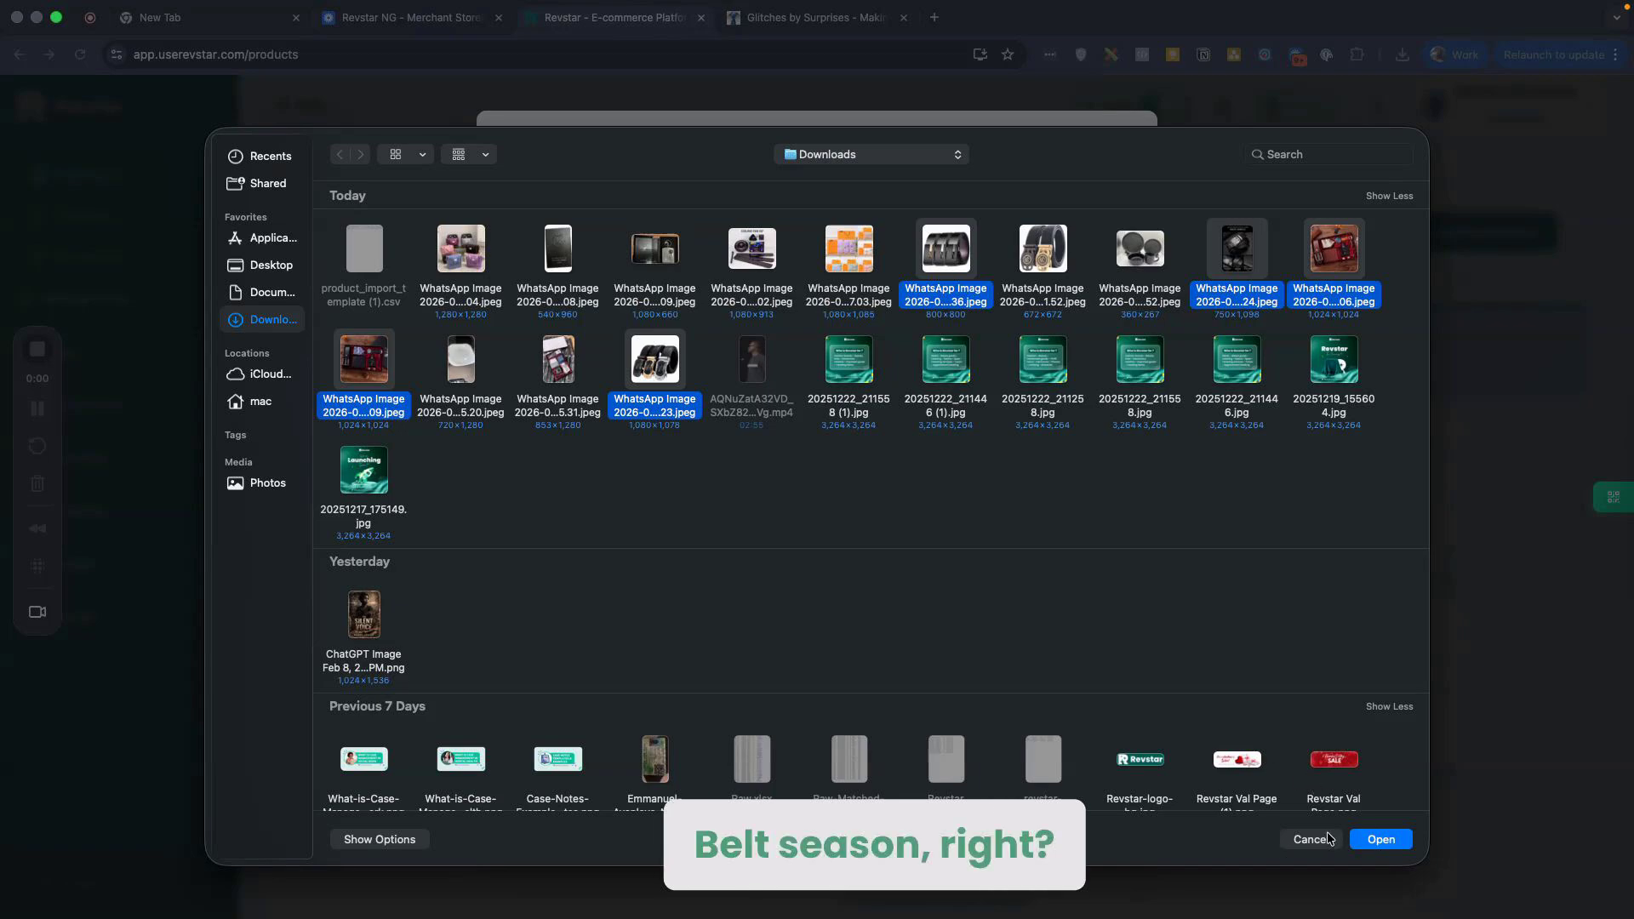
left_click(1379, 840)
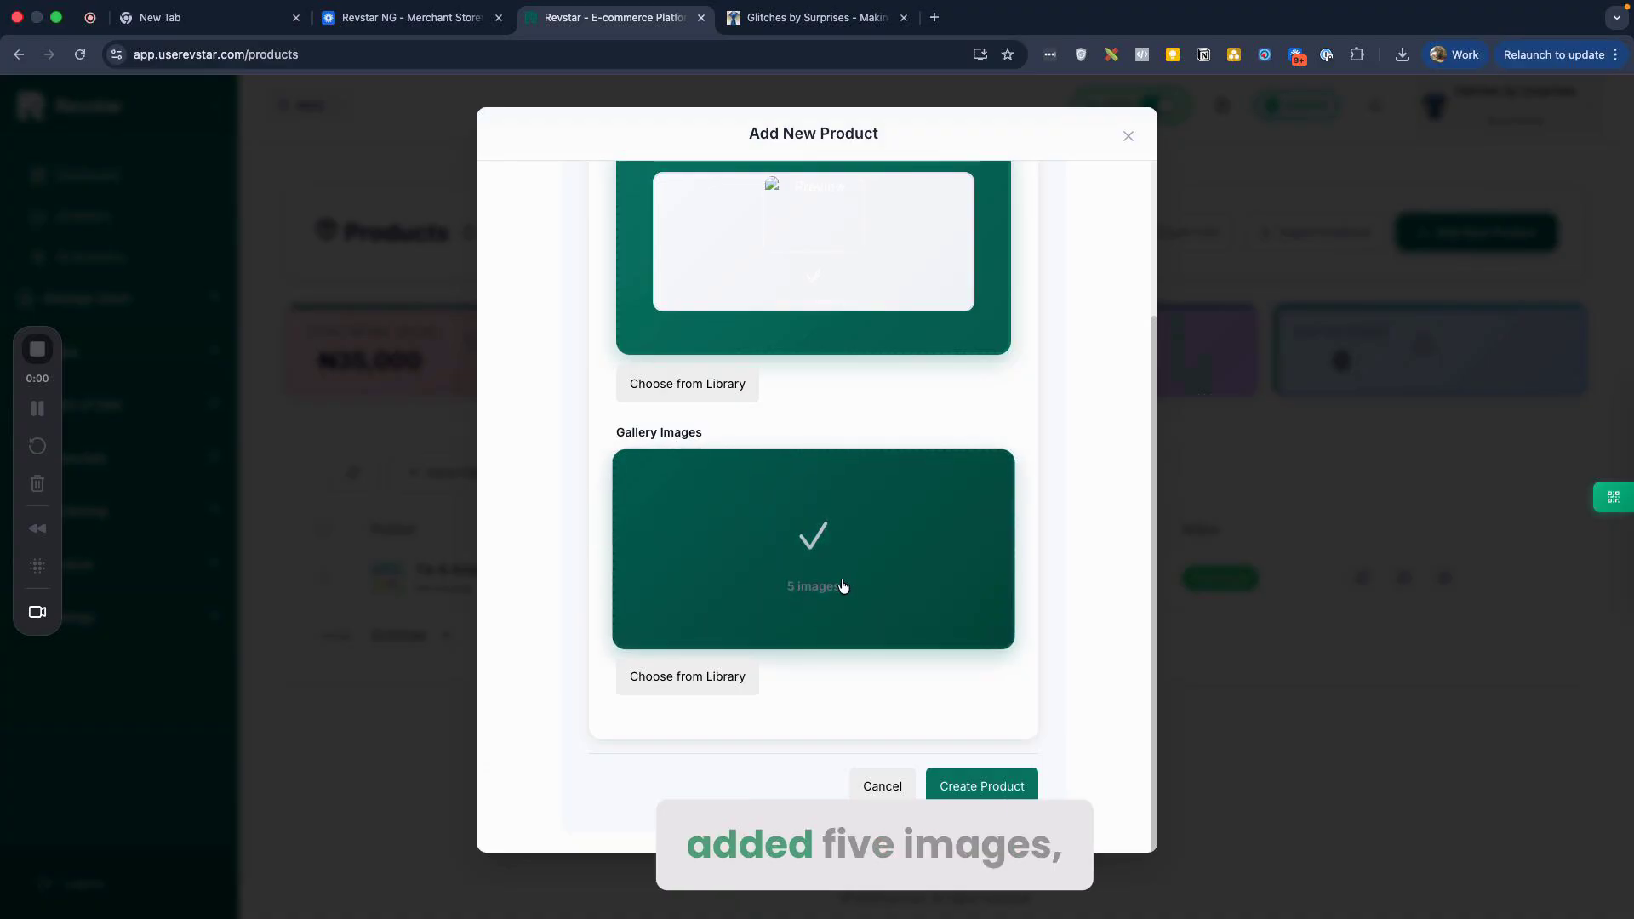
scroll(1047, 529, "up", 3)
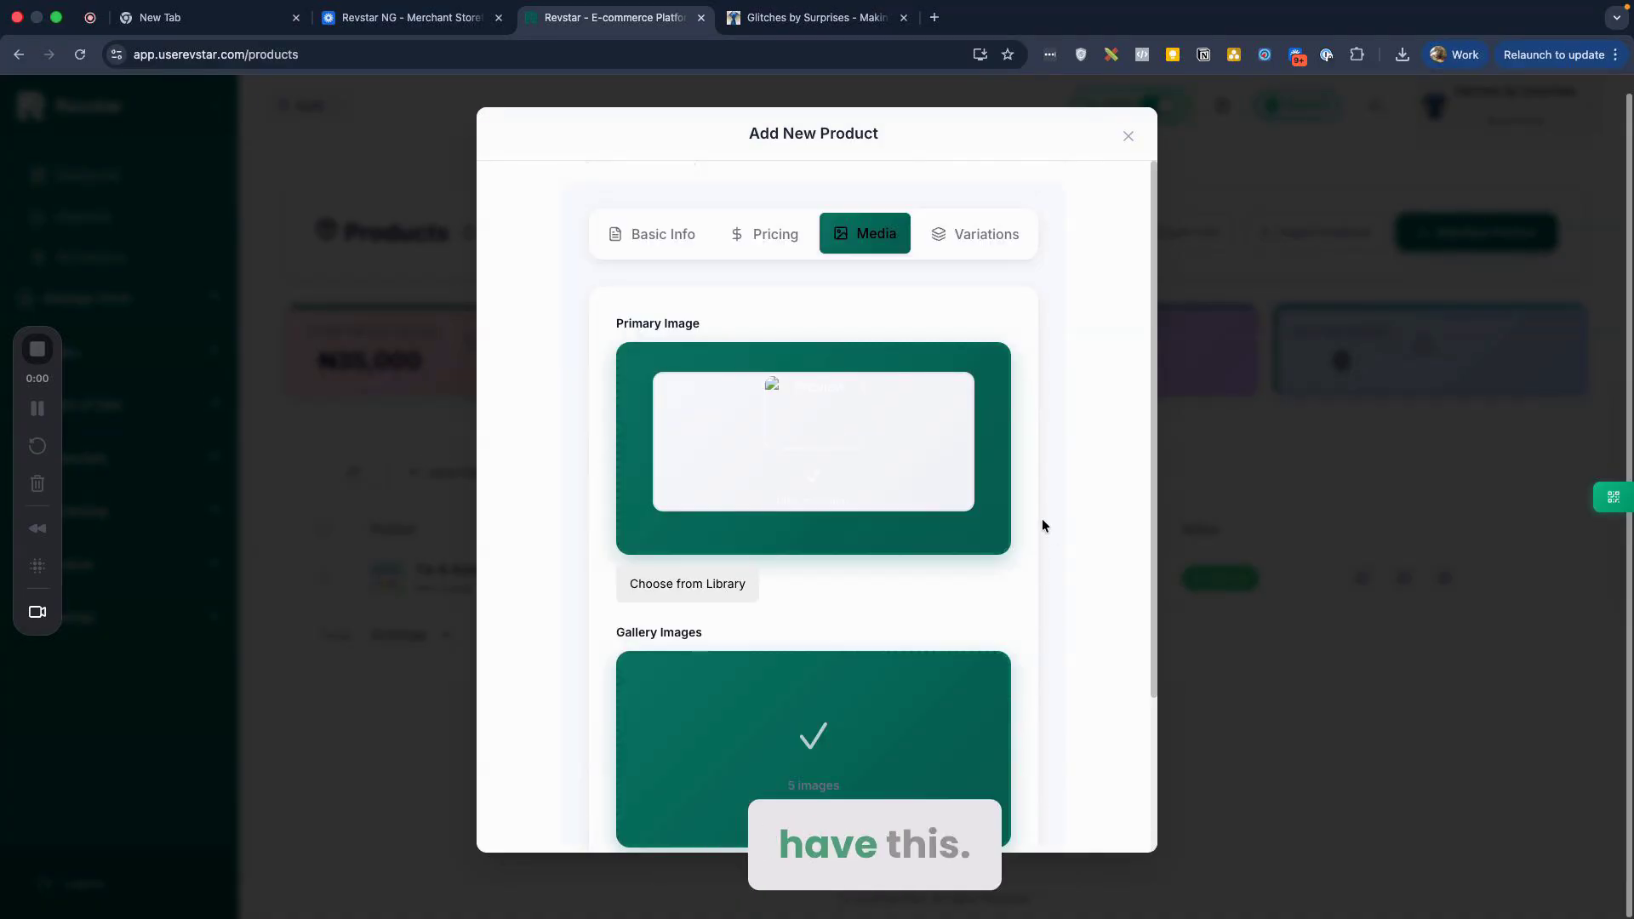
Step: In Variations, add a Length attribute with the value Long
left_click(970, 233)
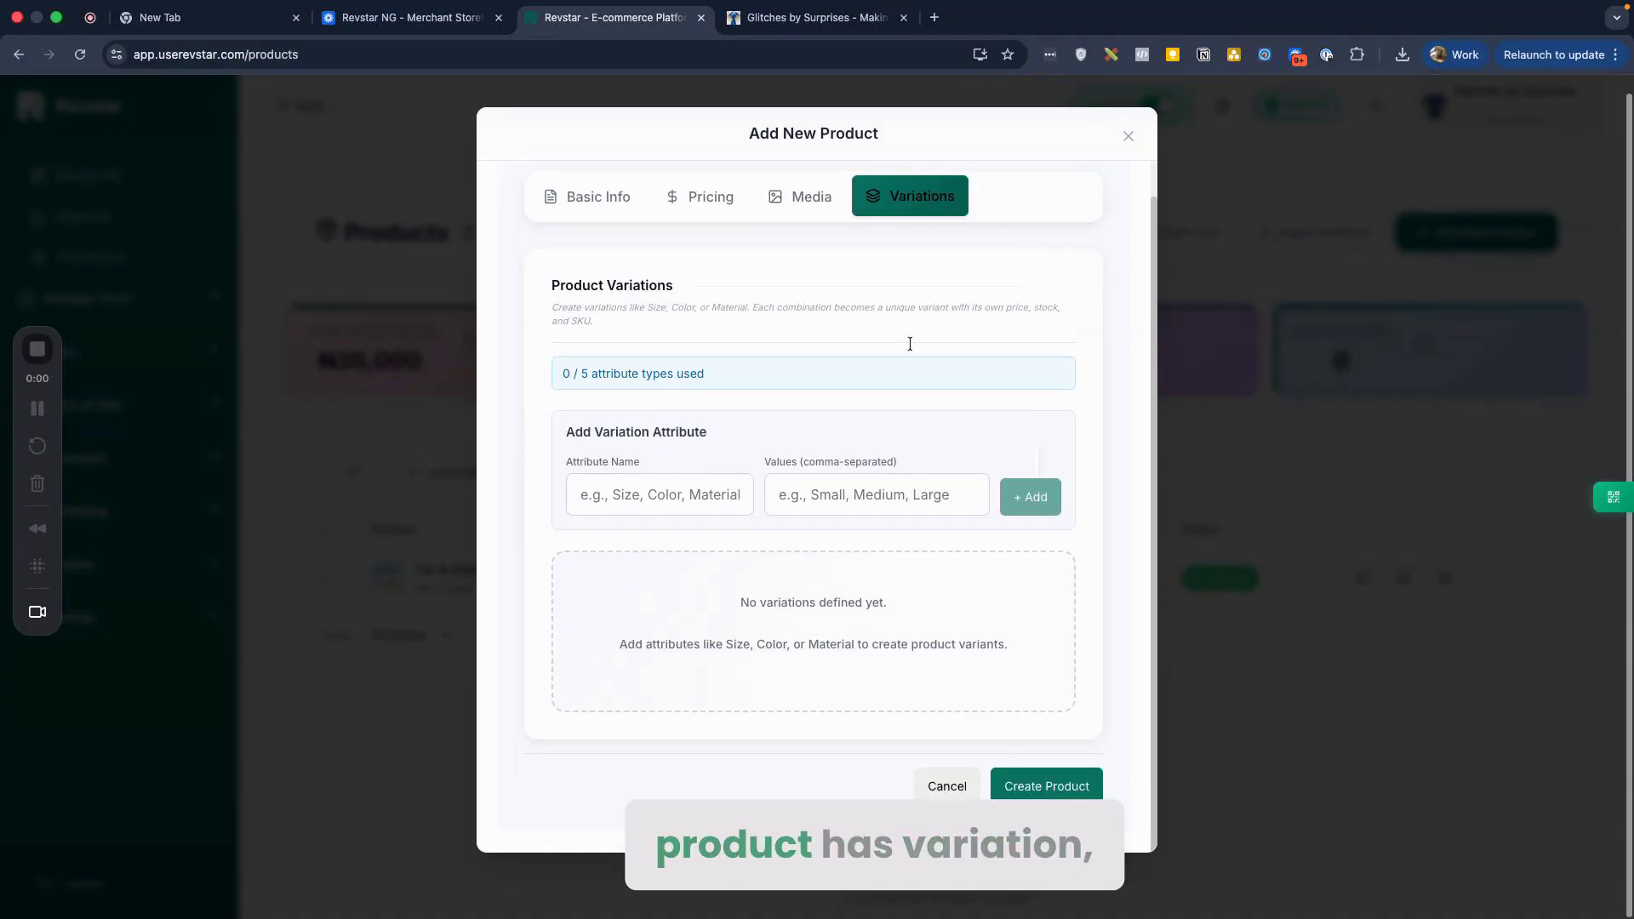
left_click(624, 499)
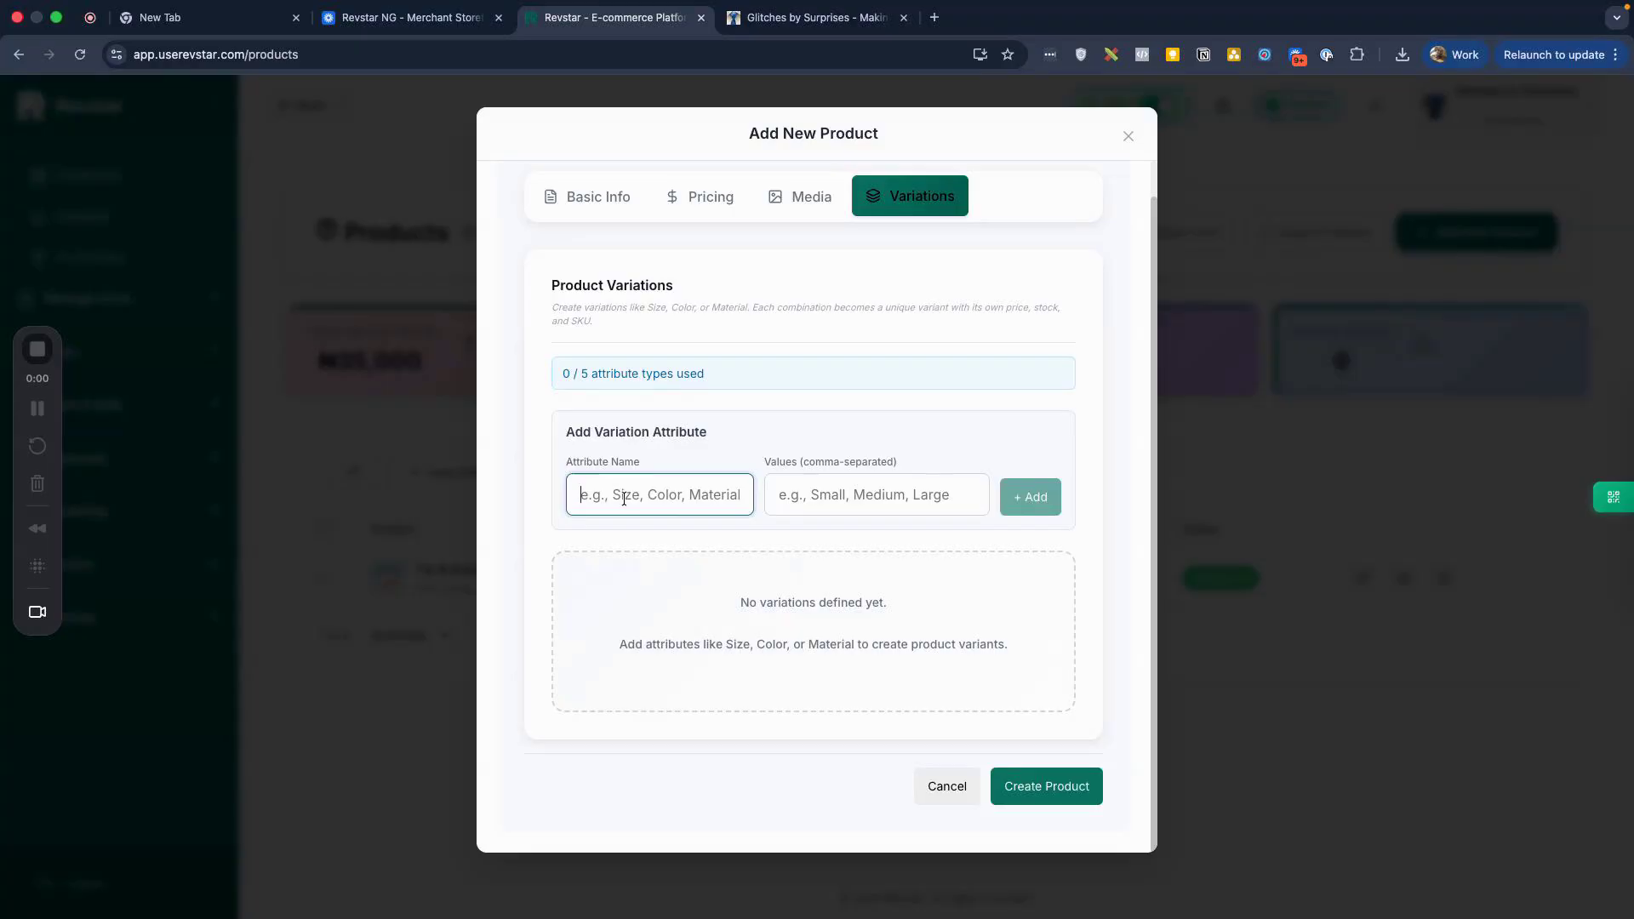
type("L")
key("BackSpace")
type("Long")
key("Tab")
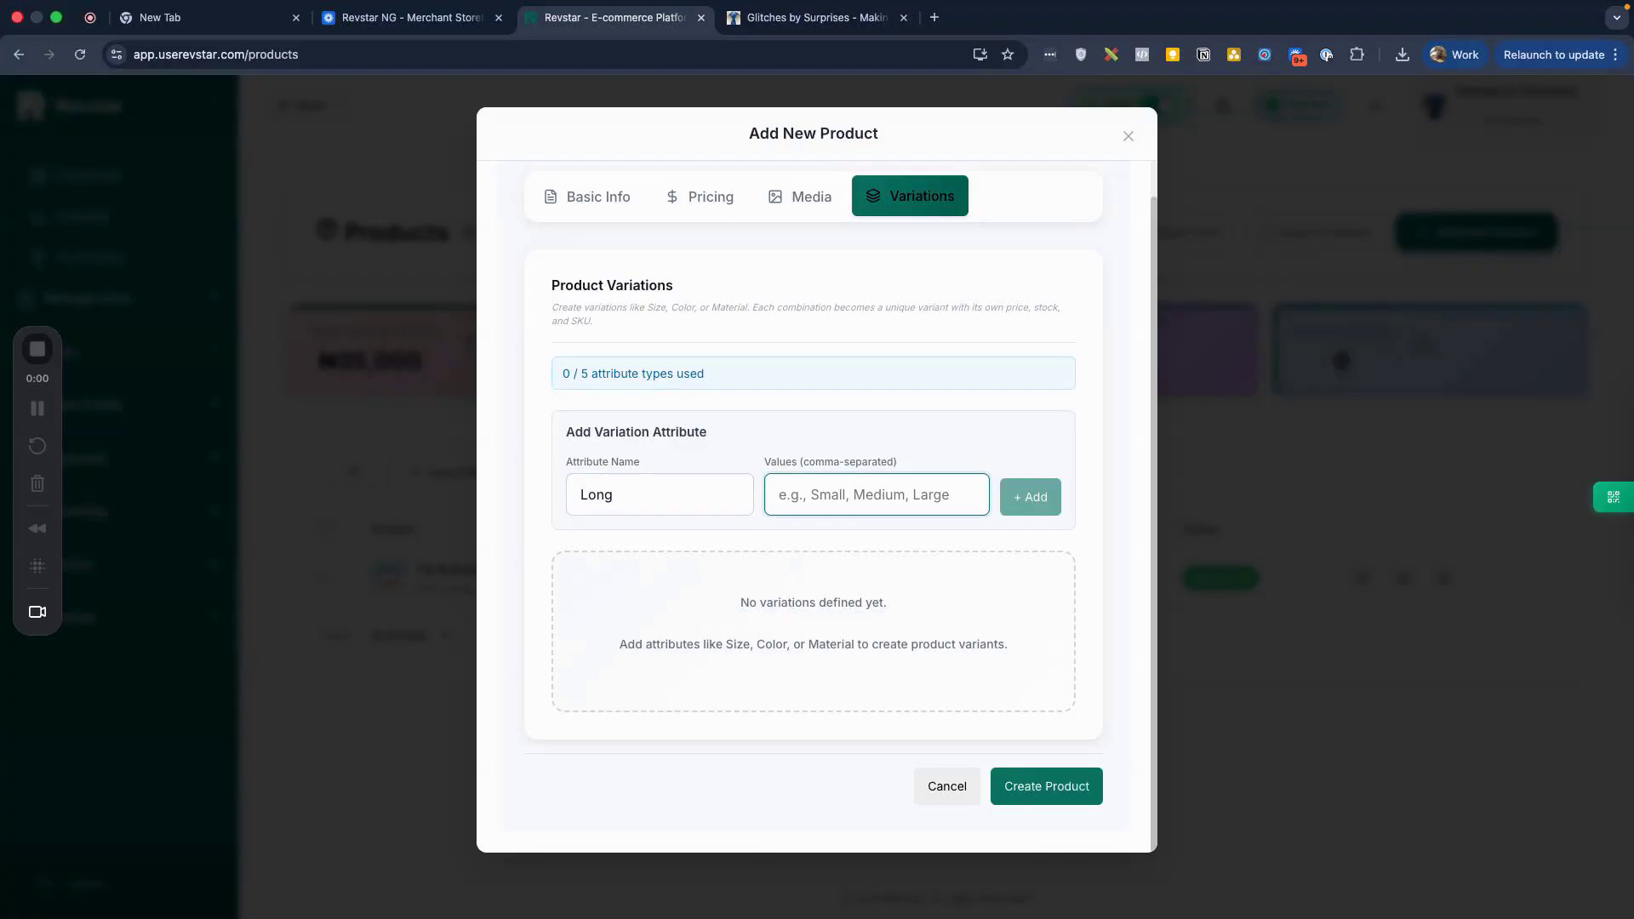
key("shift+Tab")
type("Len")
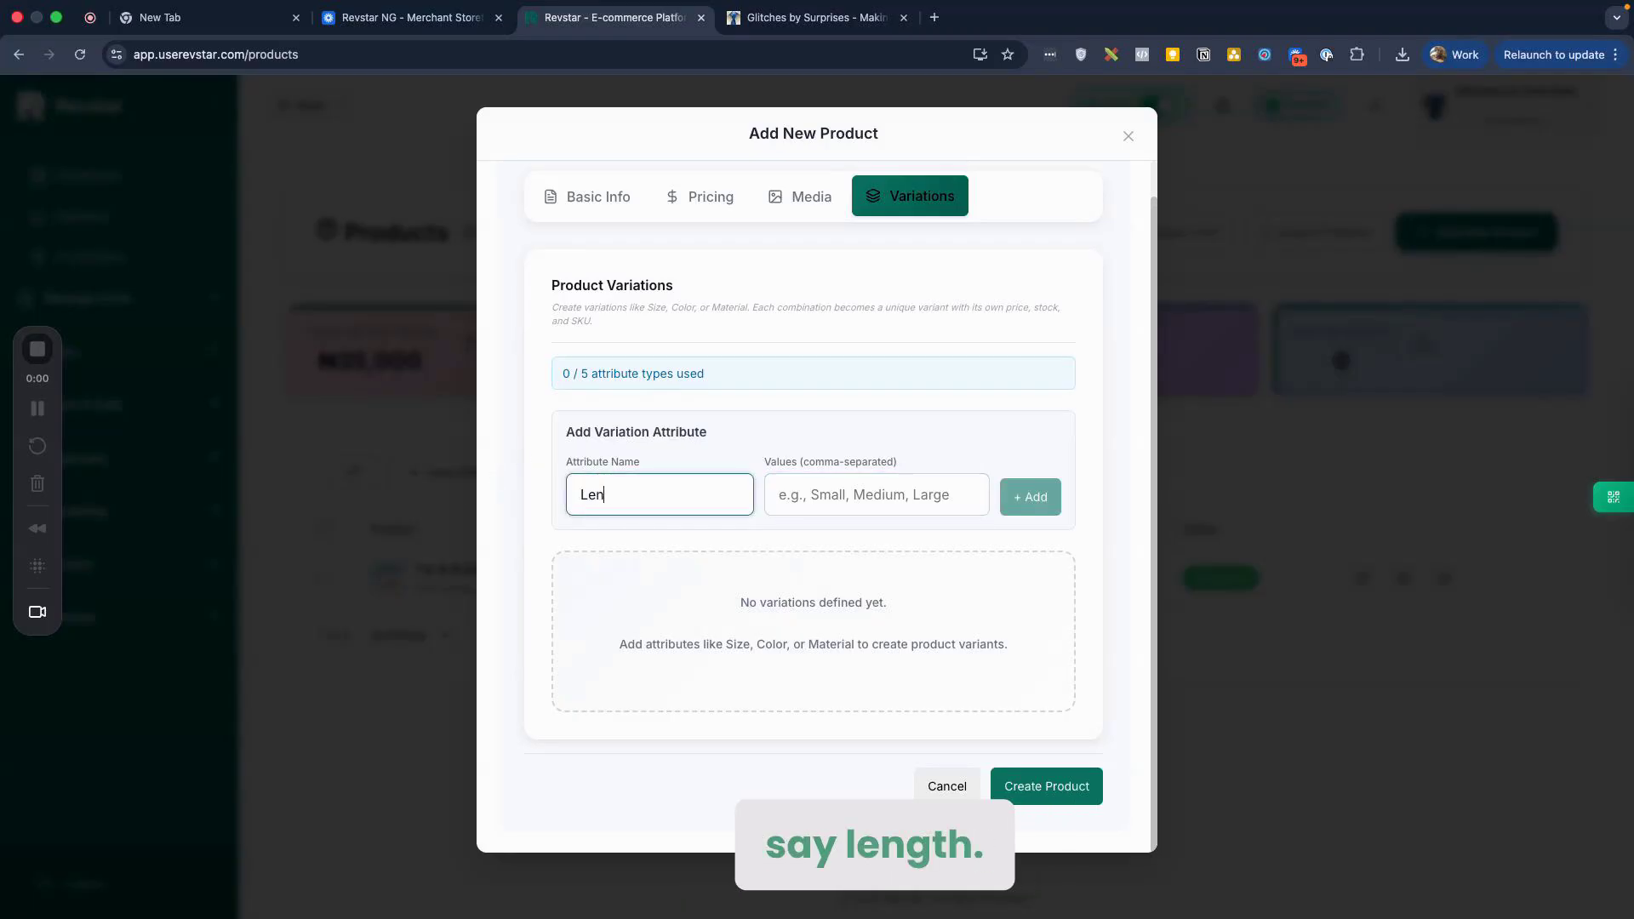
type("Long")
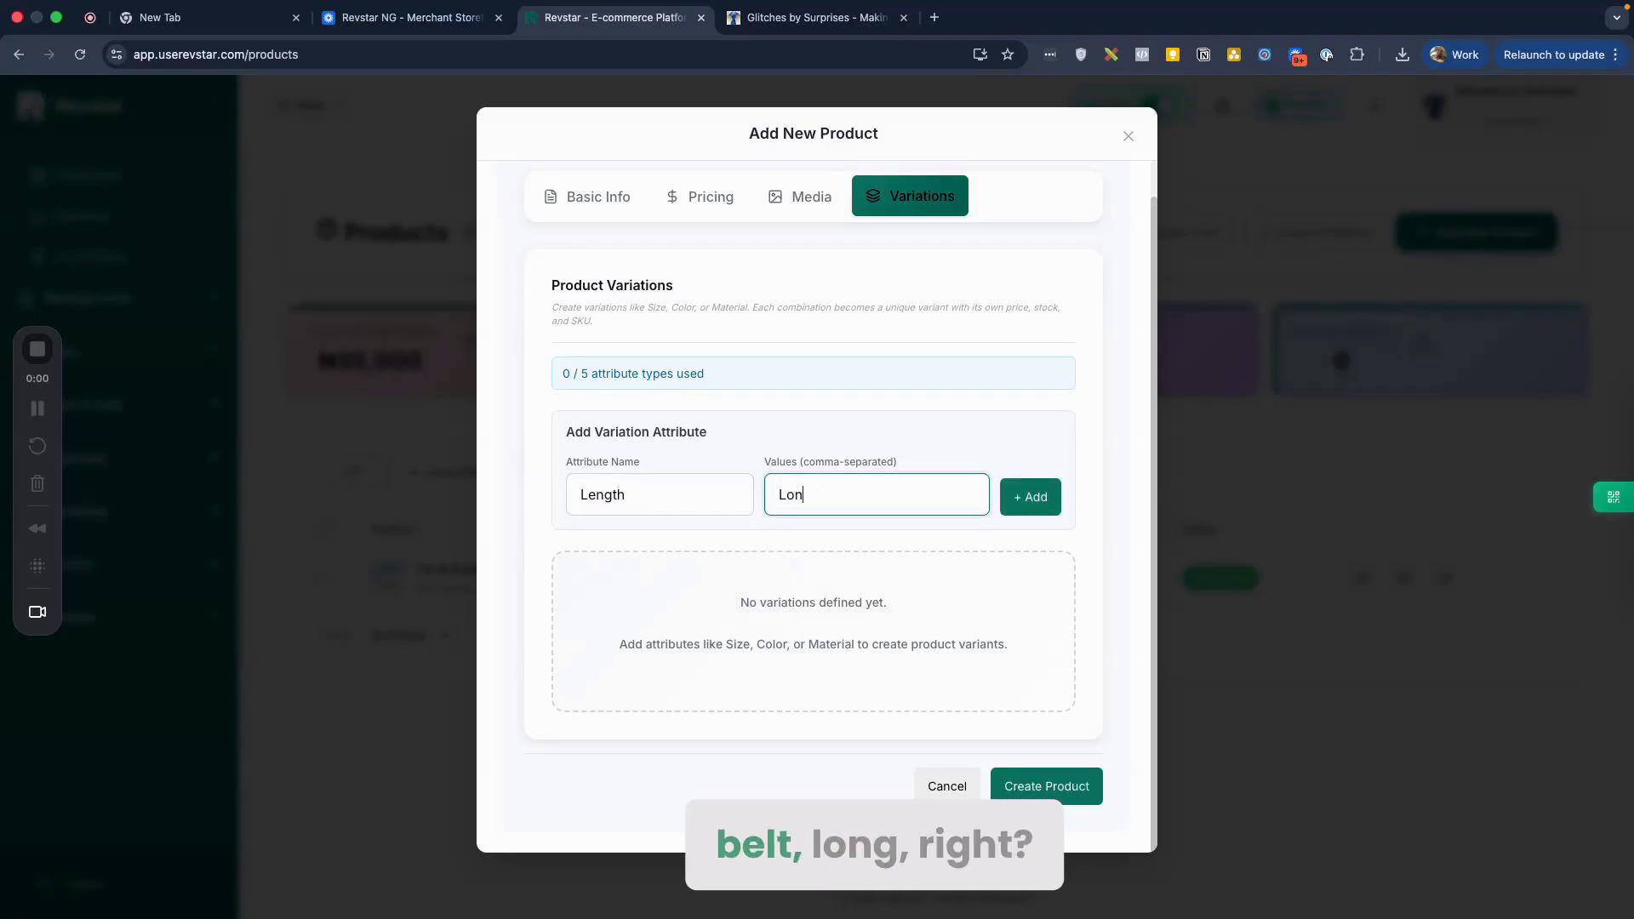
left_click(1013, 503)
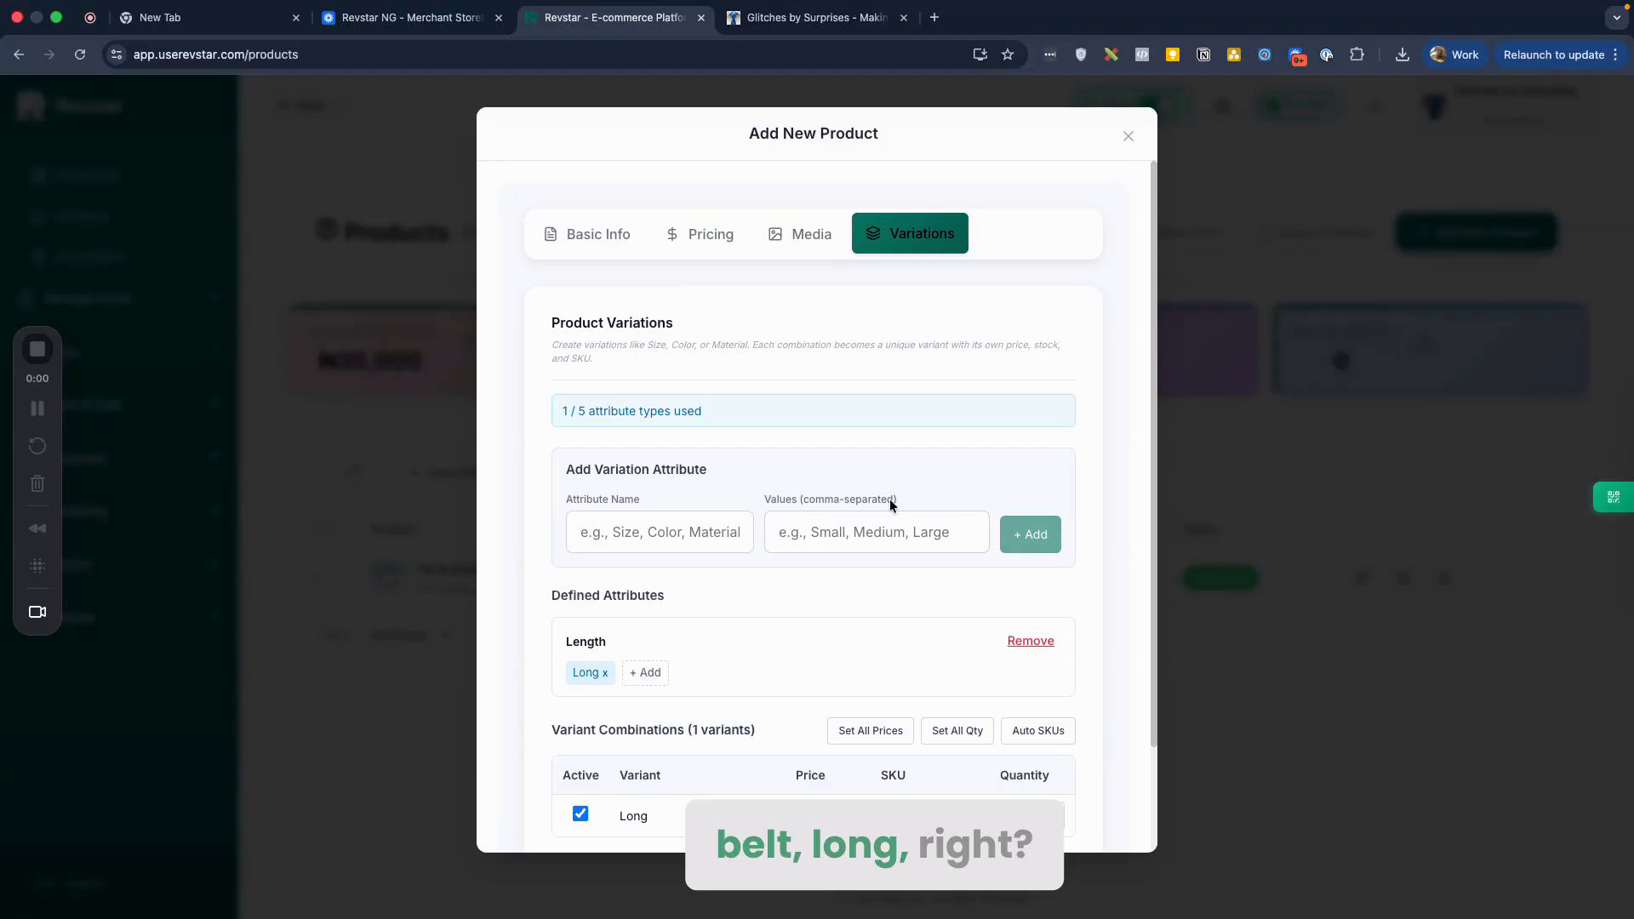
Step: Delete the mistaken 'Medium' typed into the new attribute name field
left_click(688, 525)
type("Me")
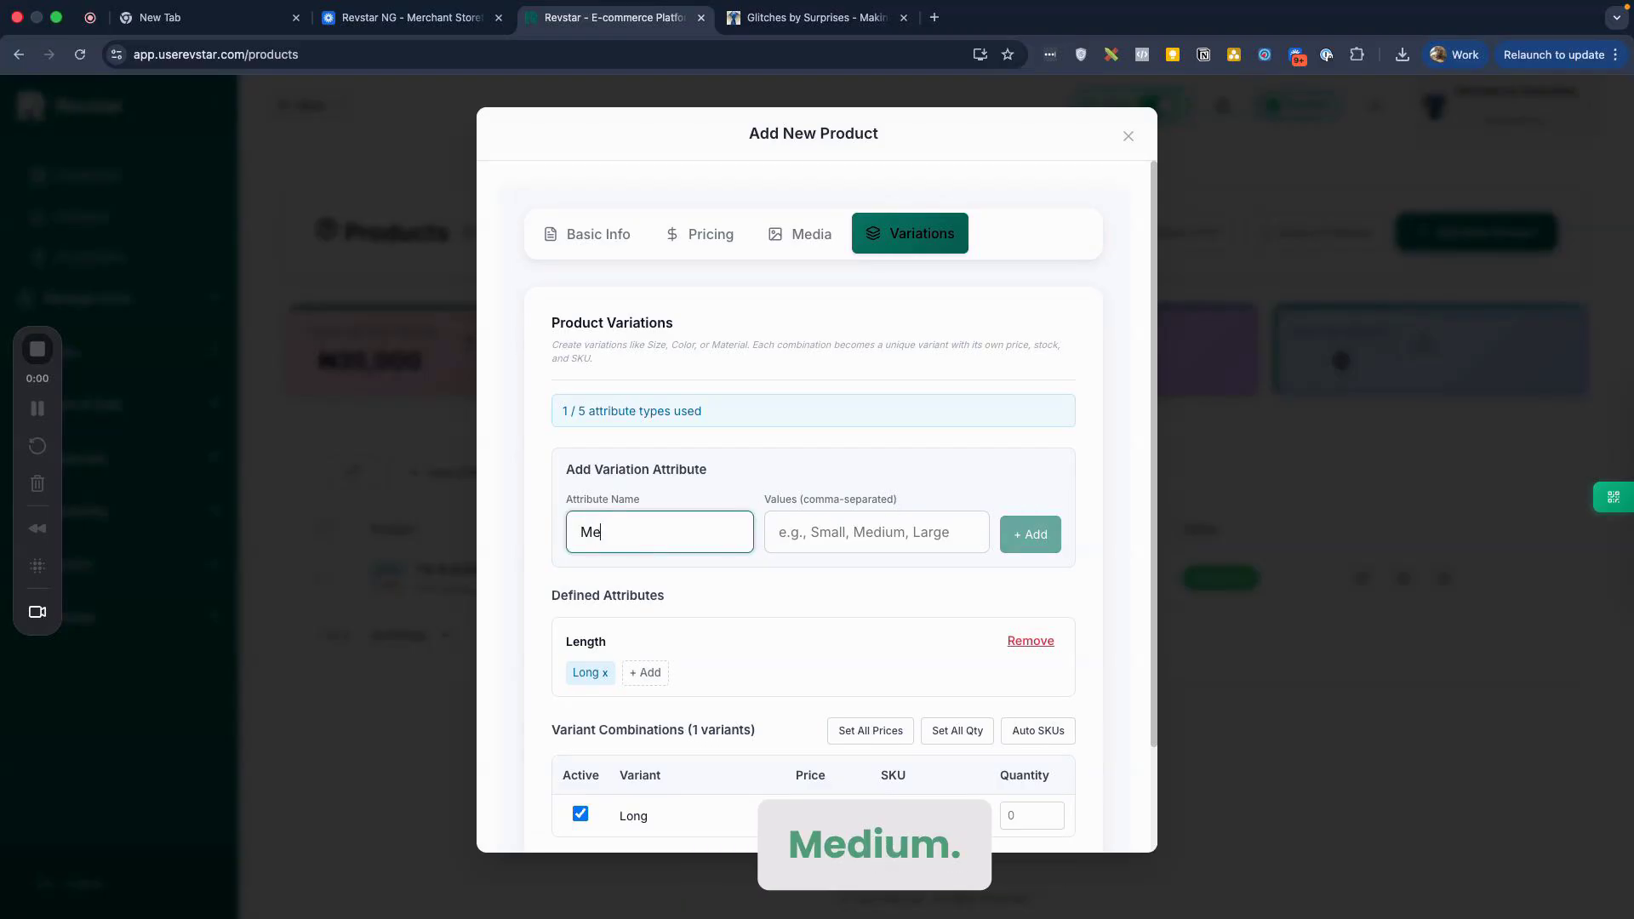
type("dium")
scroll(808, 660, "down", 3)
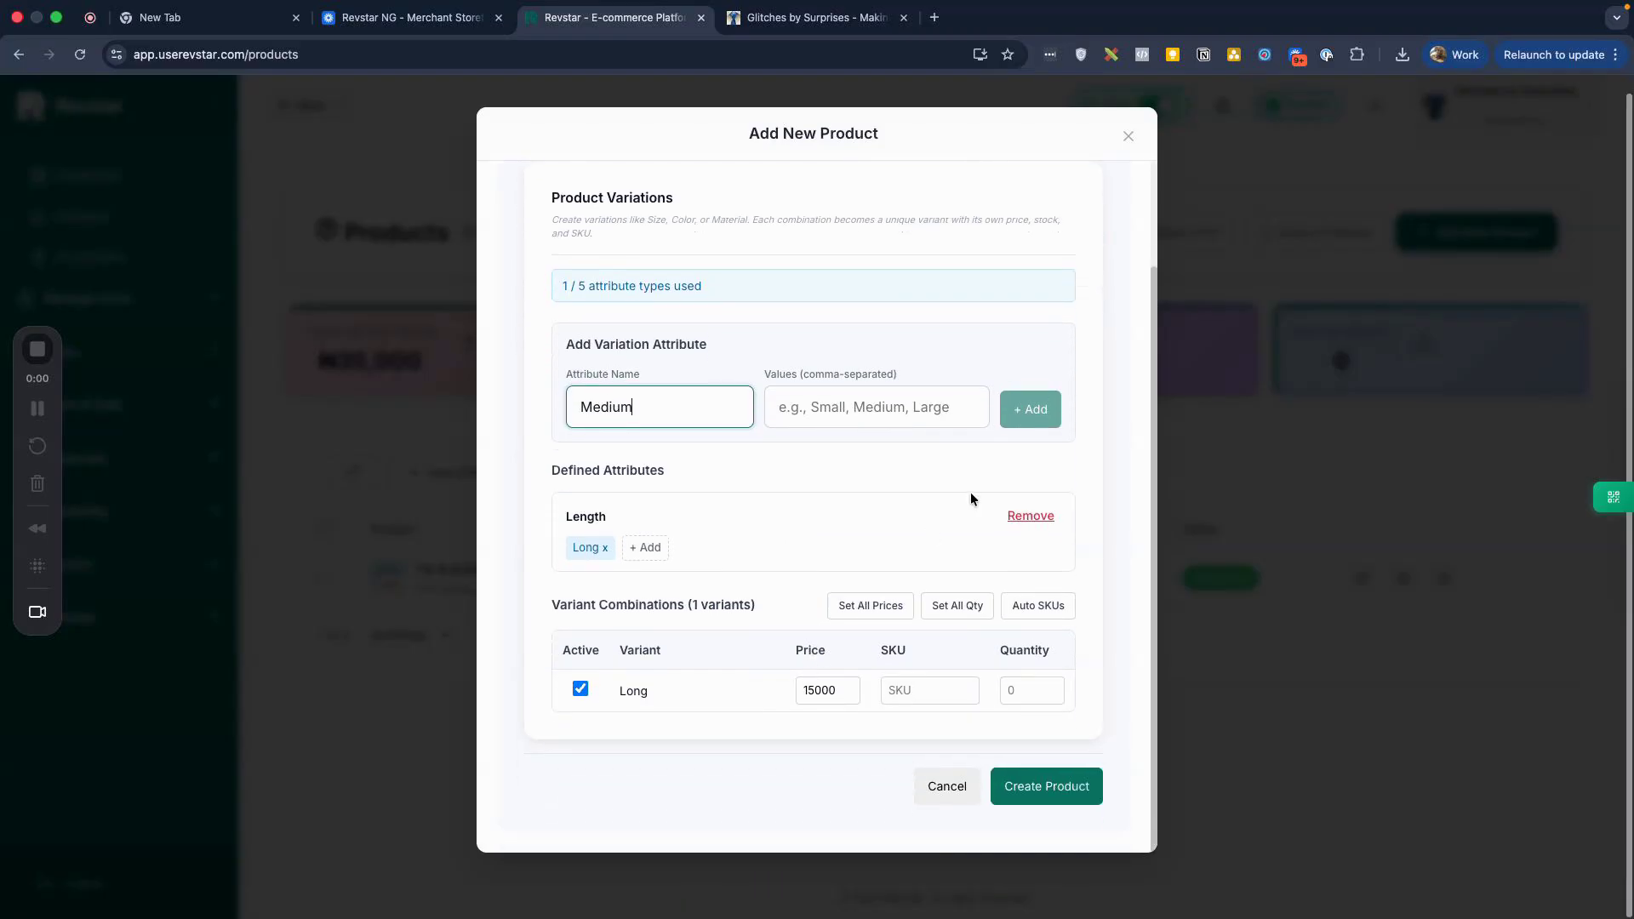
left_click(858, 420)
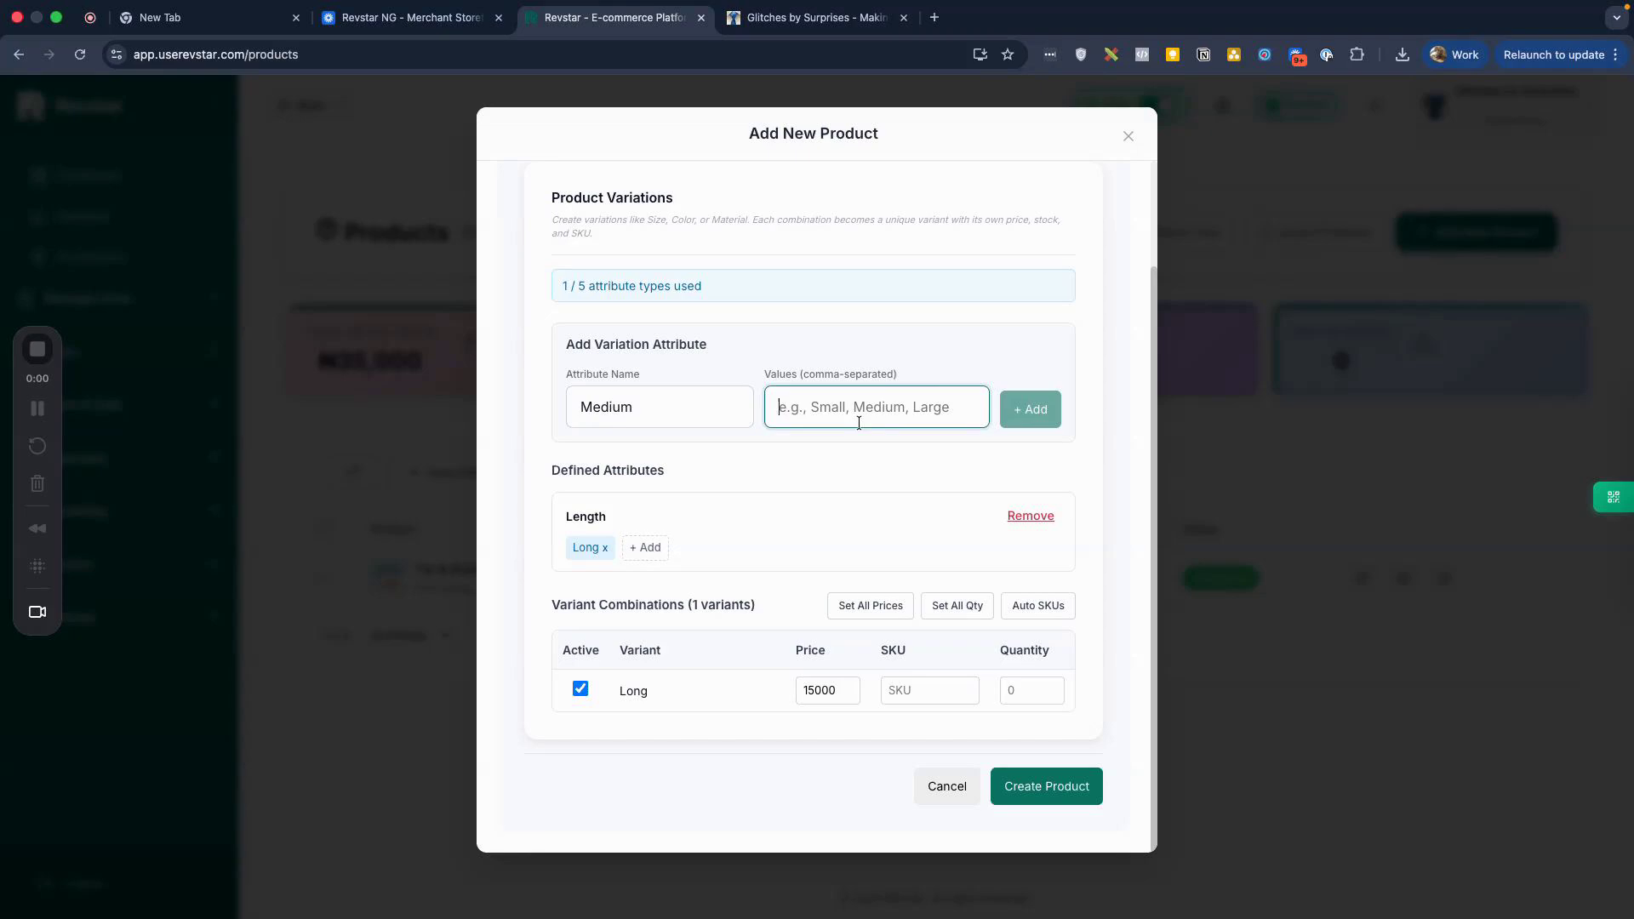
left_click(652, 398)
double_click(650, 400)
key("BackSpace")
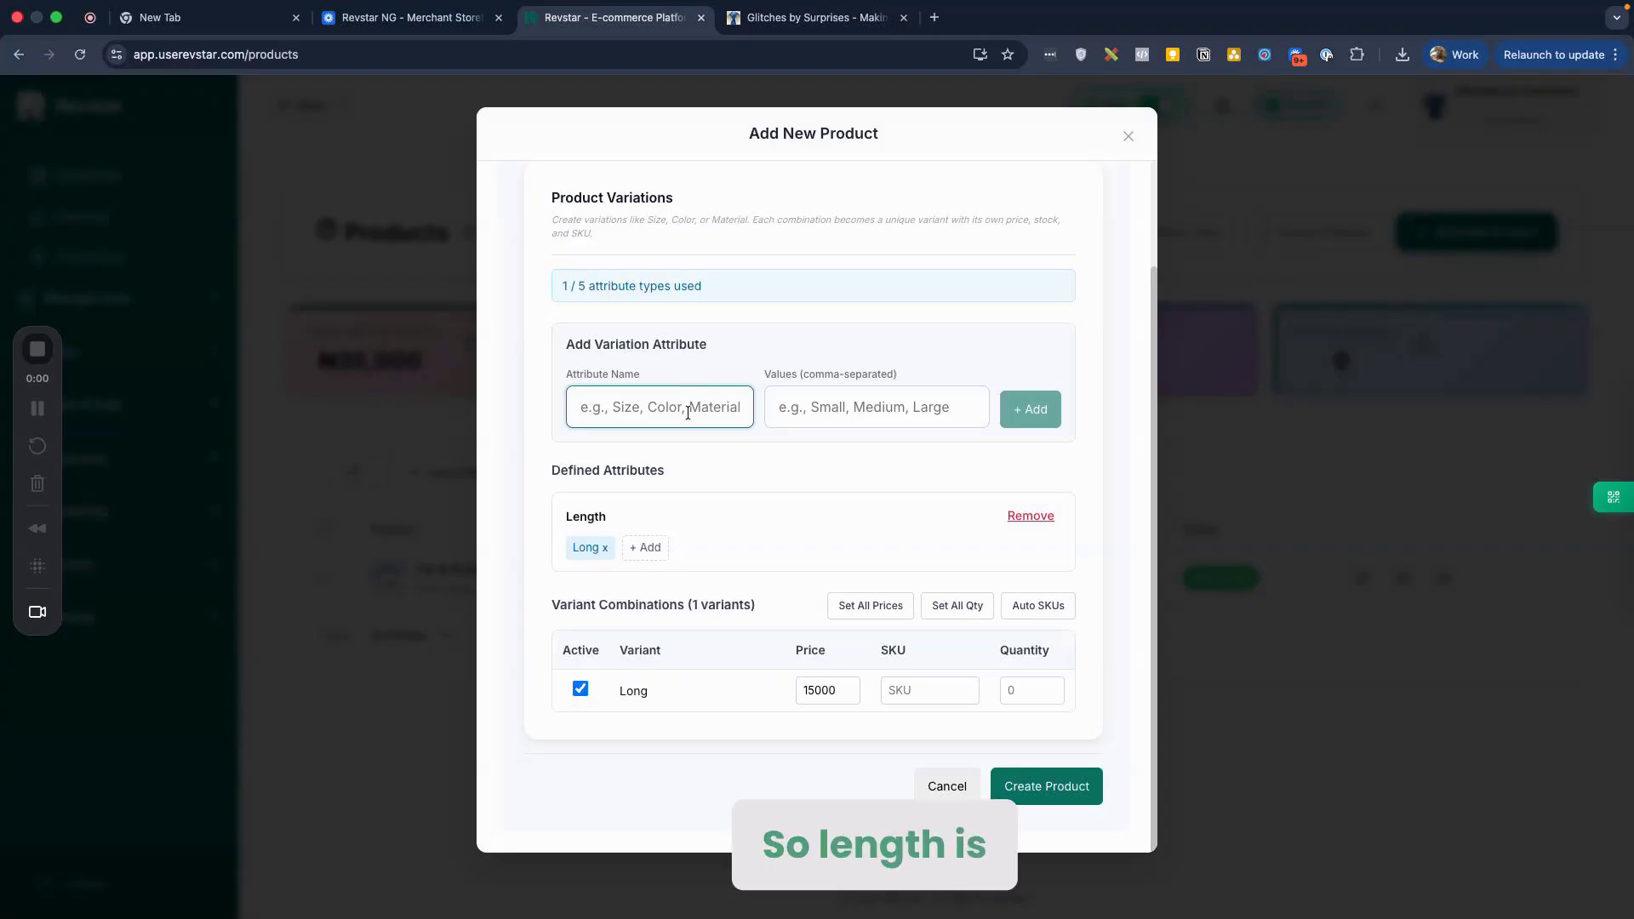
Step: Add 'medium' and 'short' as Length values alongside Long
left_click(653, 548)
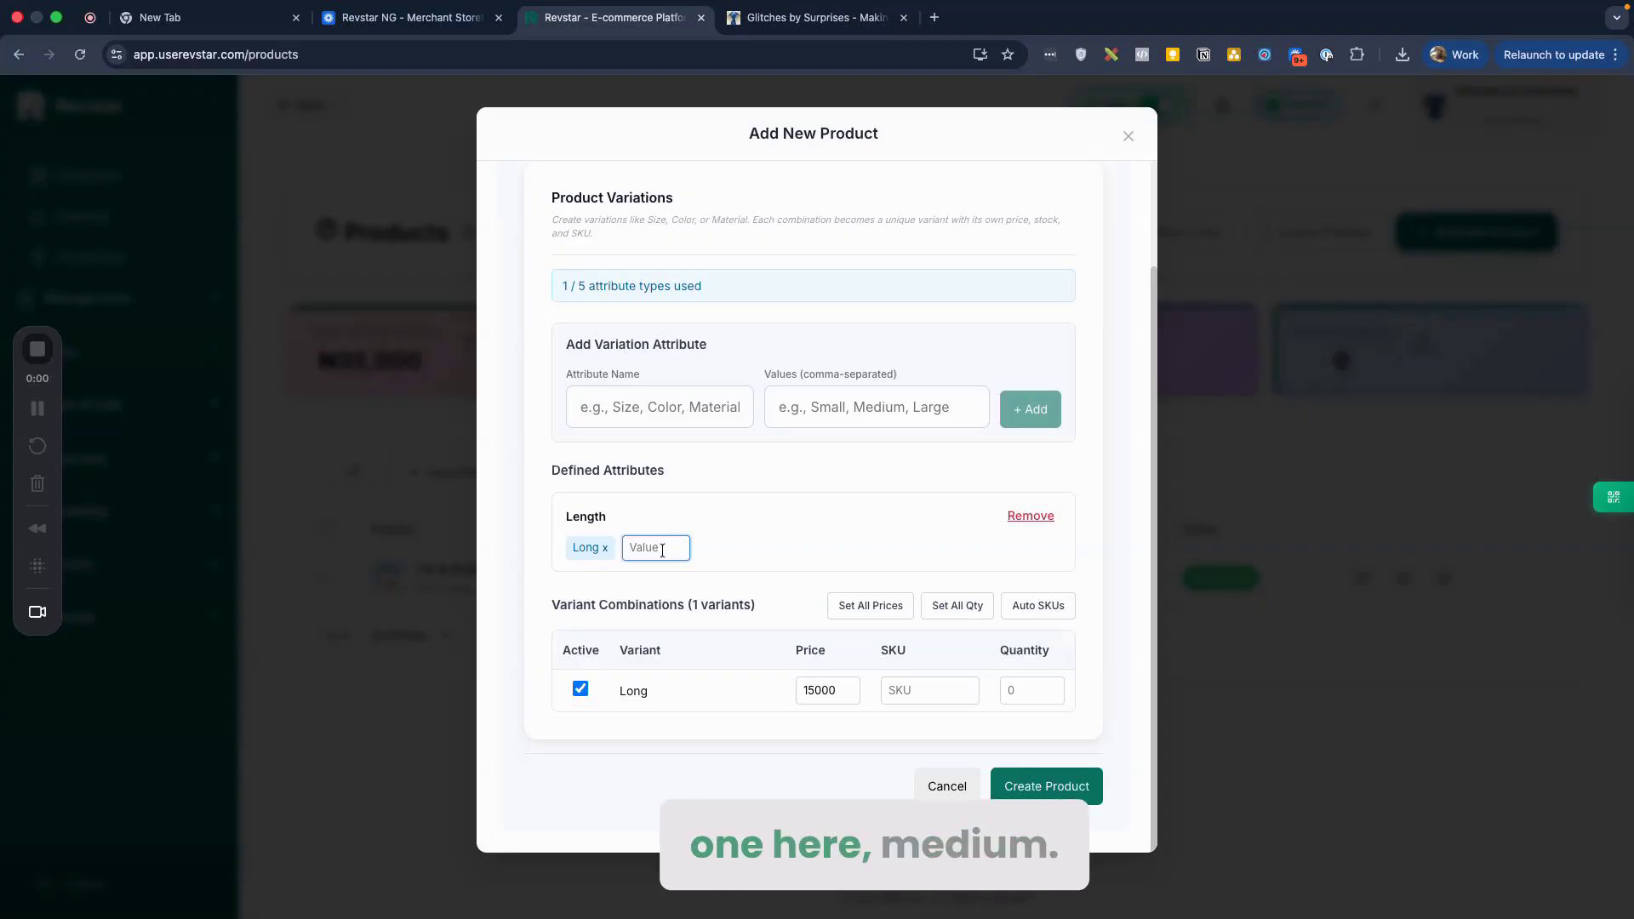
type("mediu")
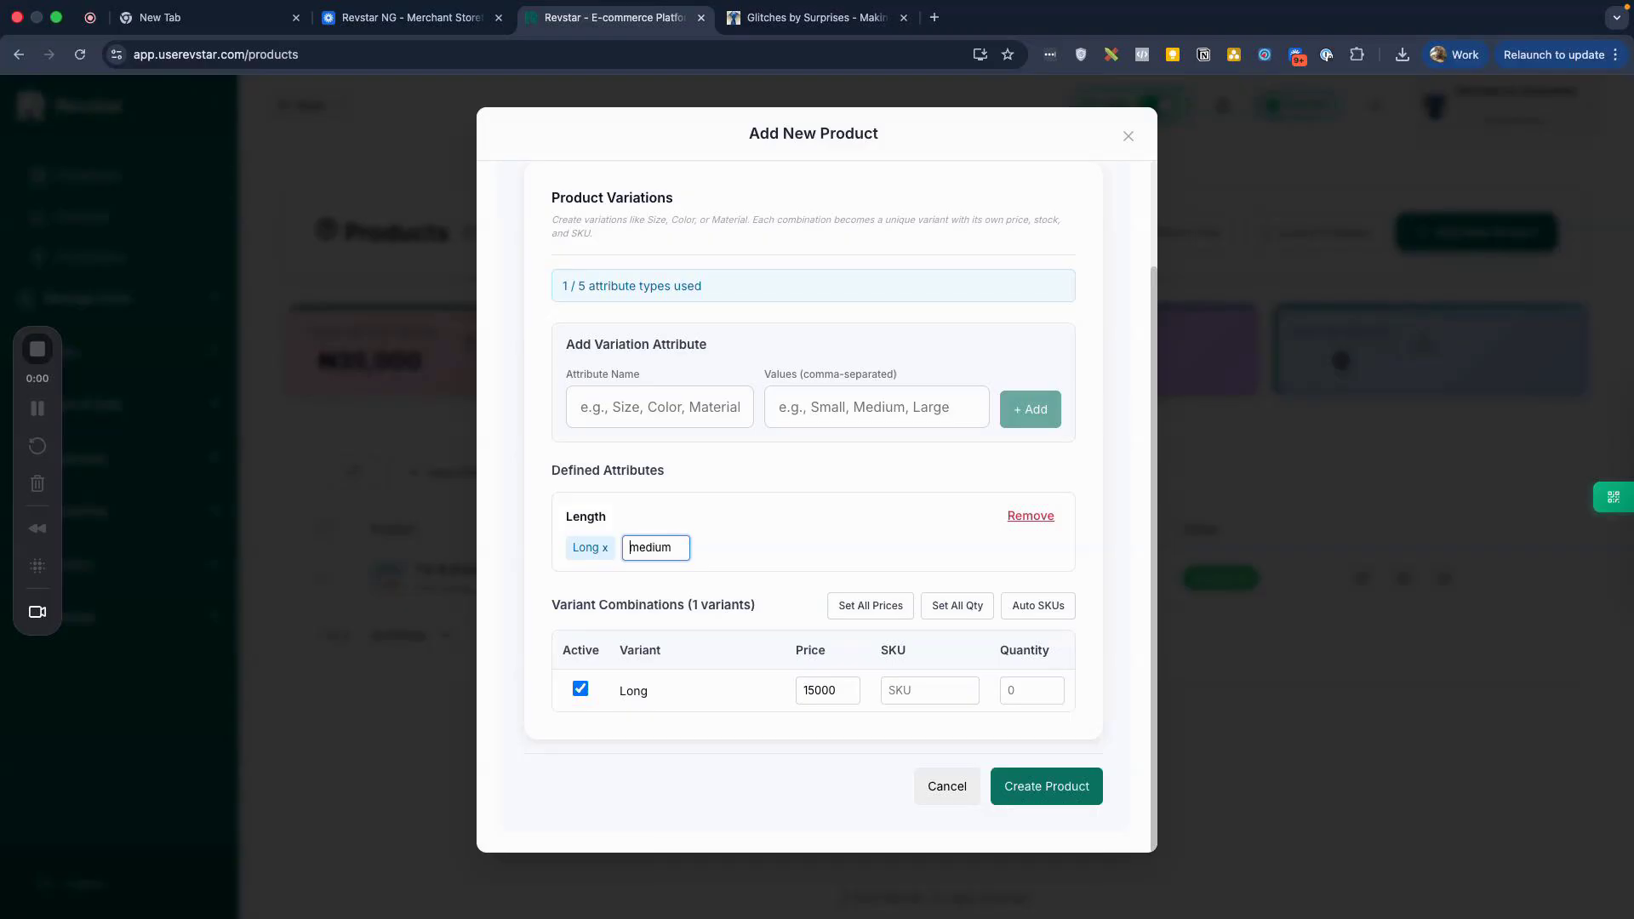
type("m")
key("Return")
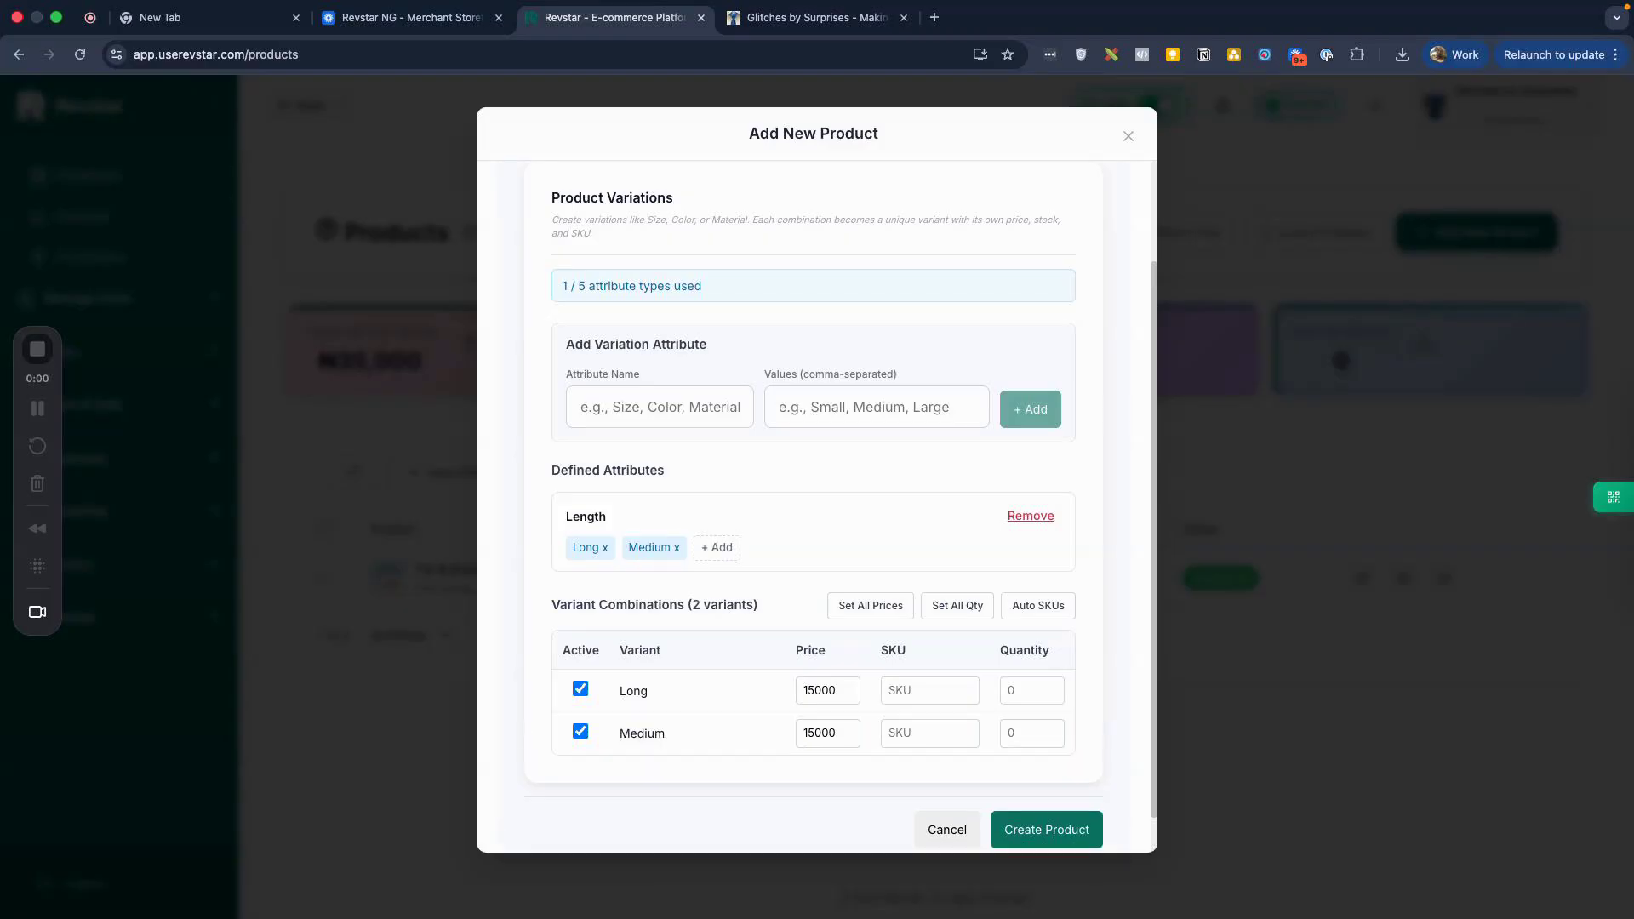
left_click(734, 545)
type("short")
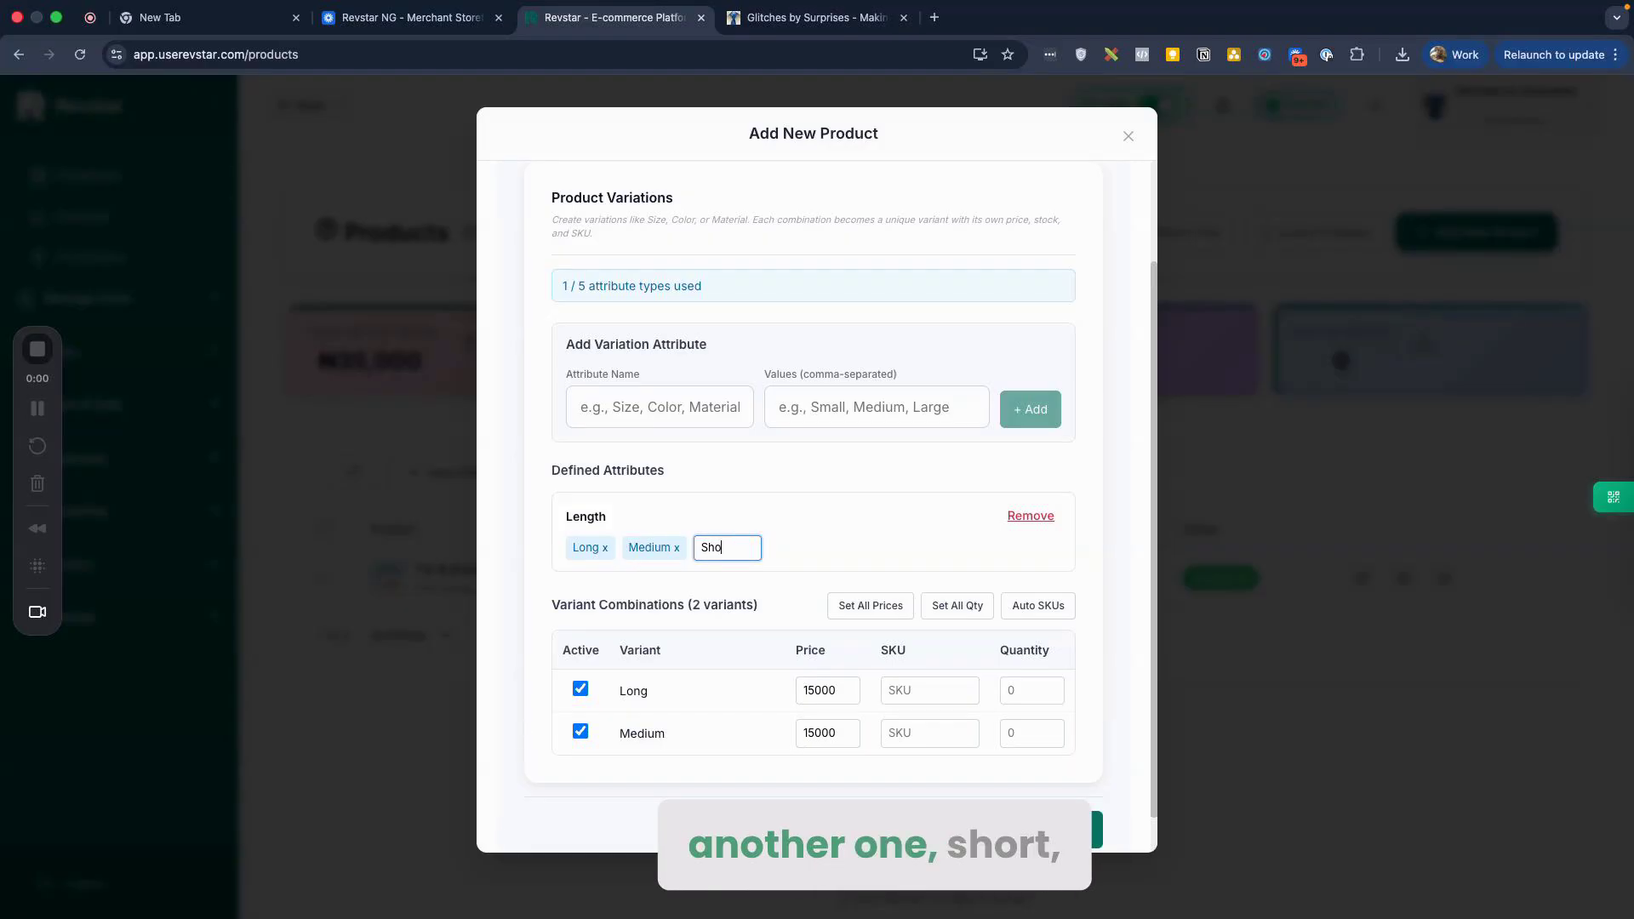
key("Return")
scroll(799, 621, "down", 2)
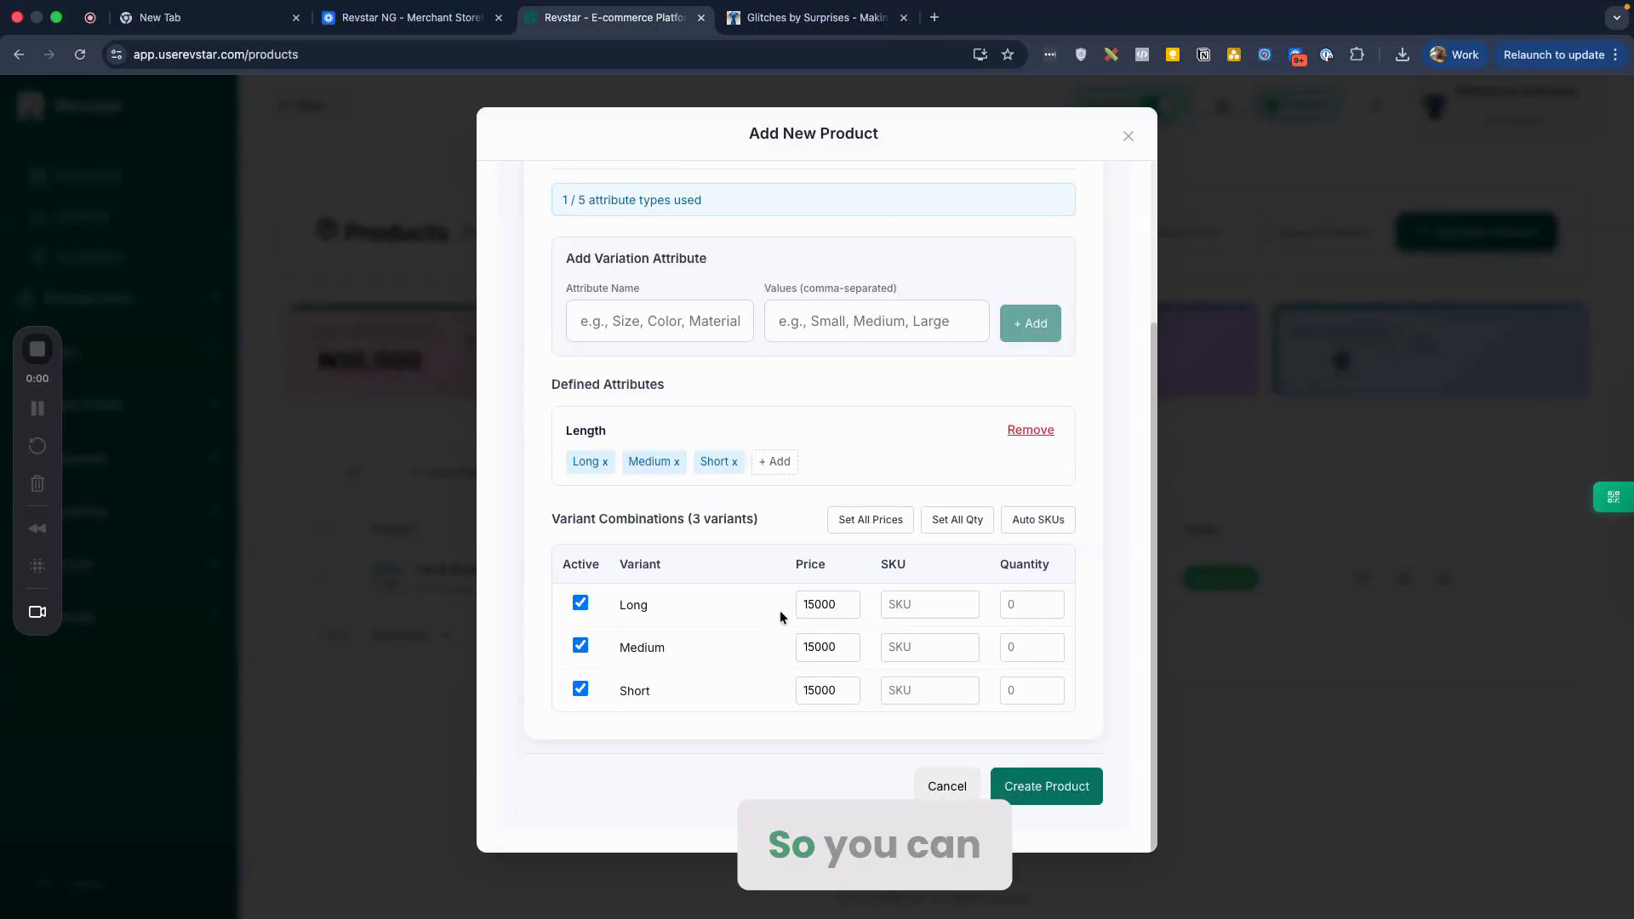
left_click(819, 605)
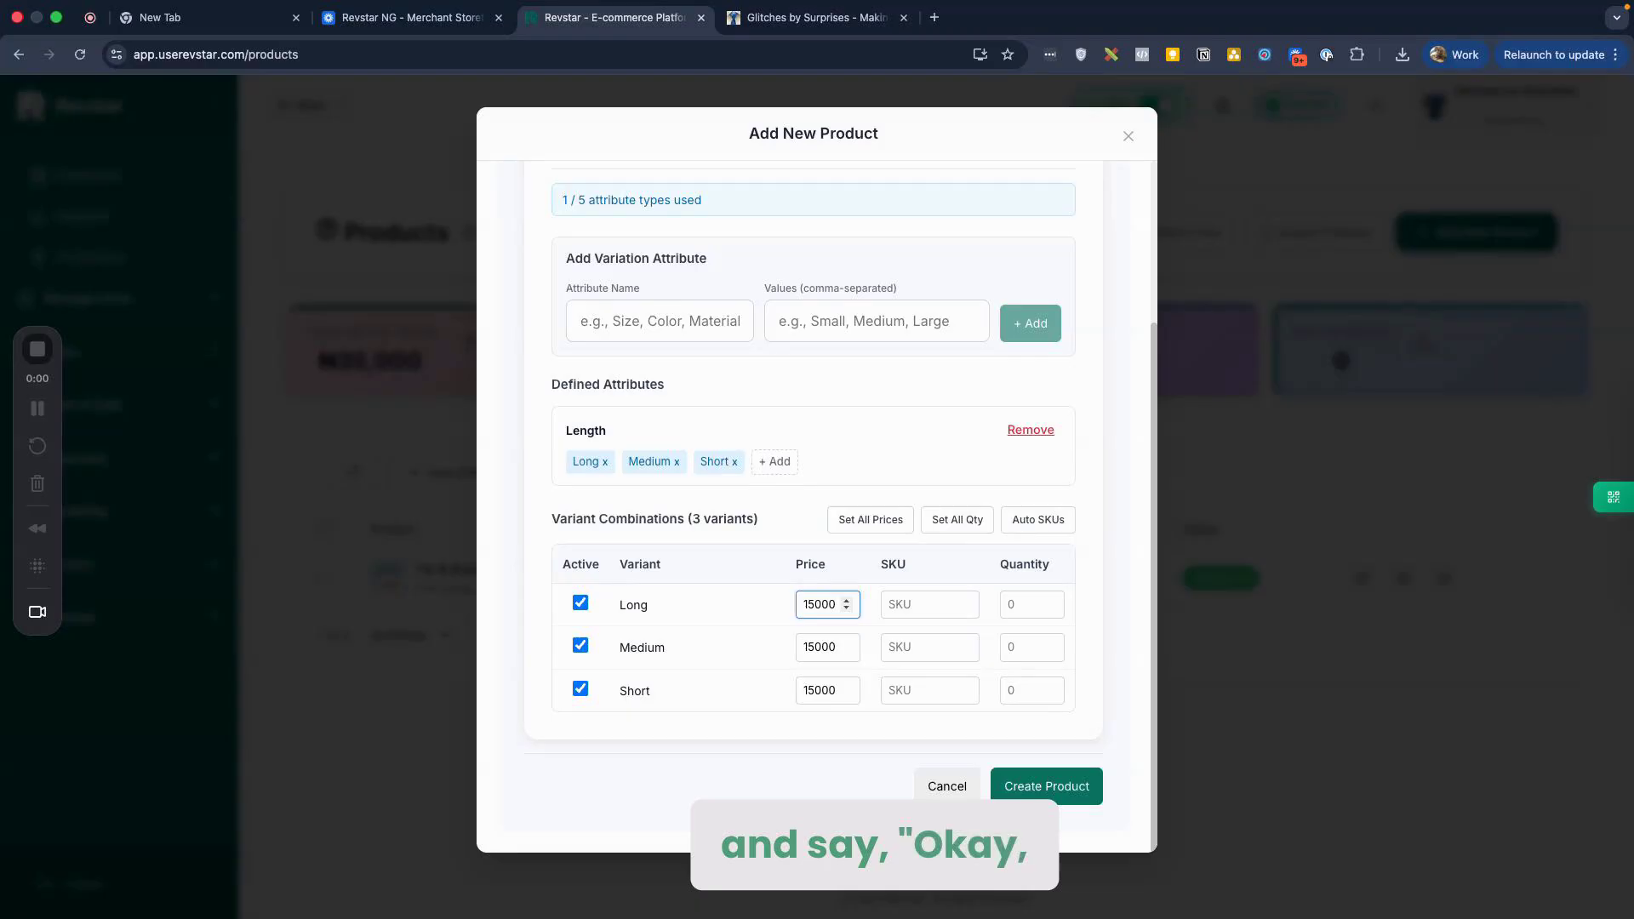
key("Tab")
key("Tab")
key("Tab")
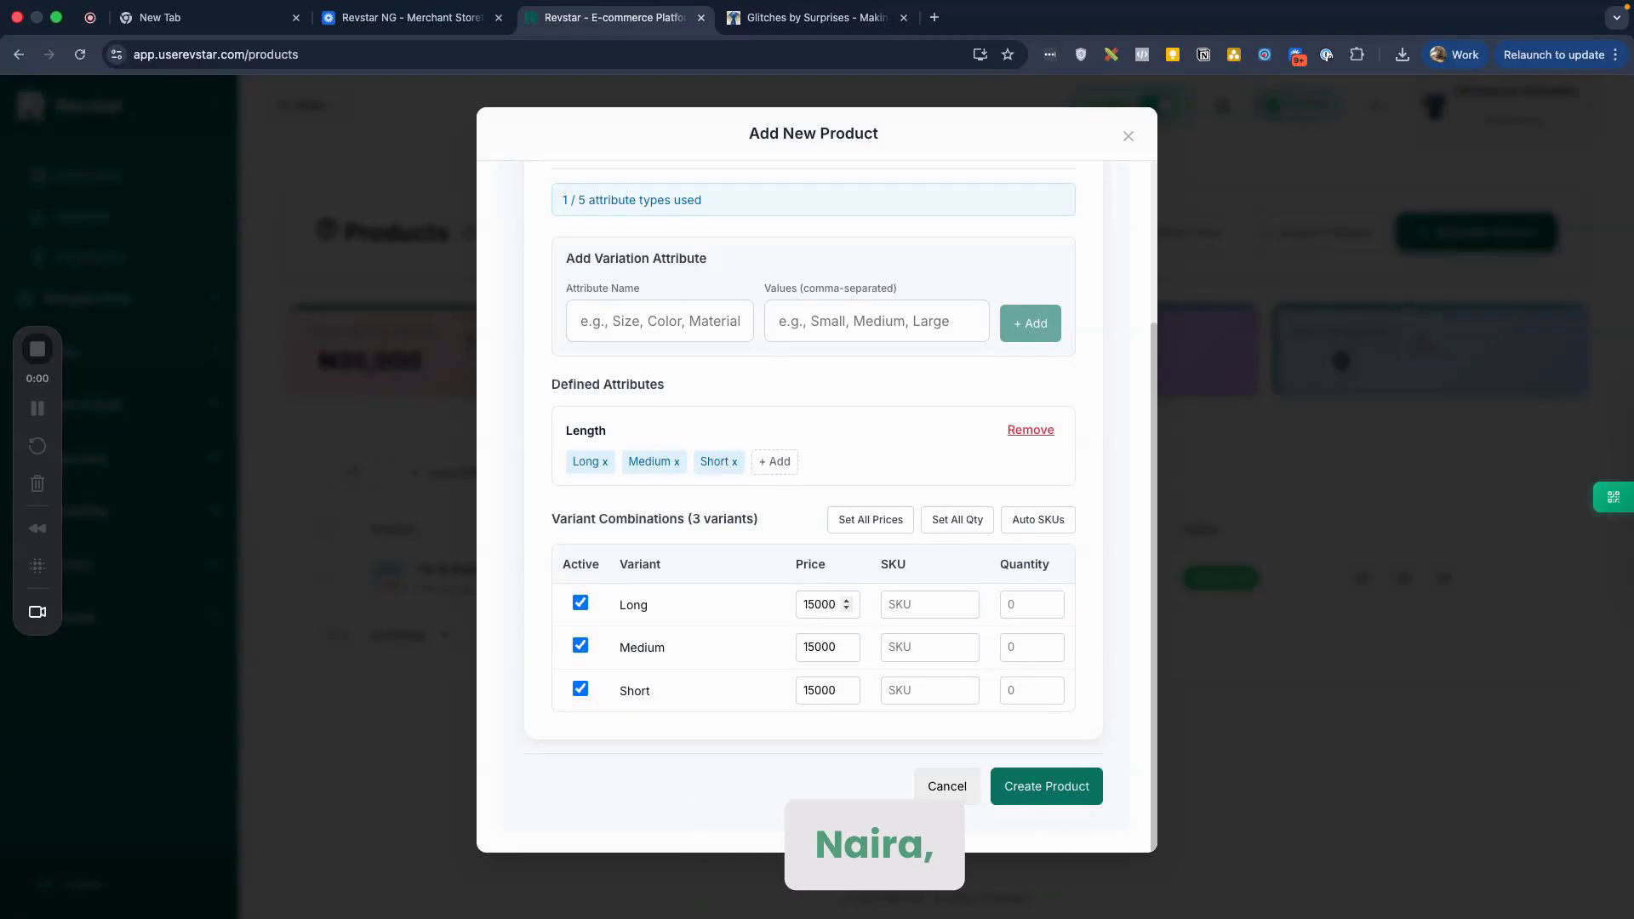
Step: Set Long's quantity to 5 and price Medium at 13500 with quantity 4
left_click(1024, 605)
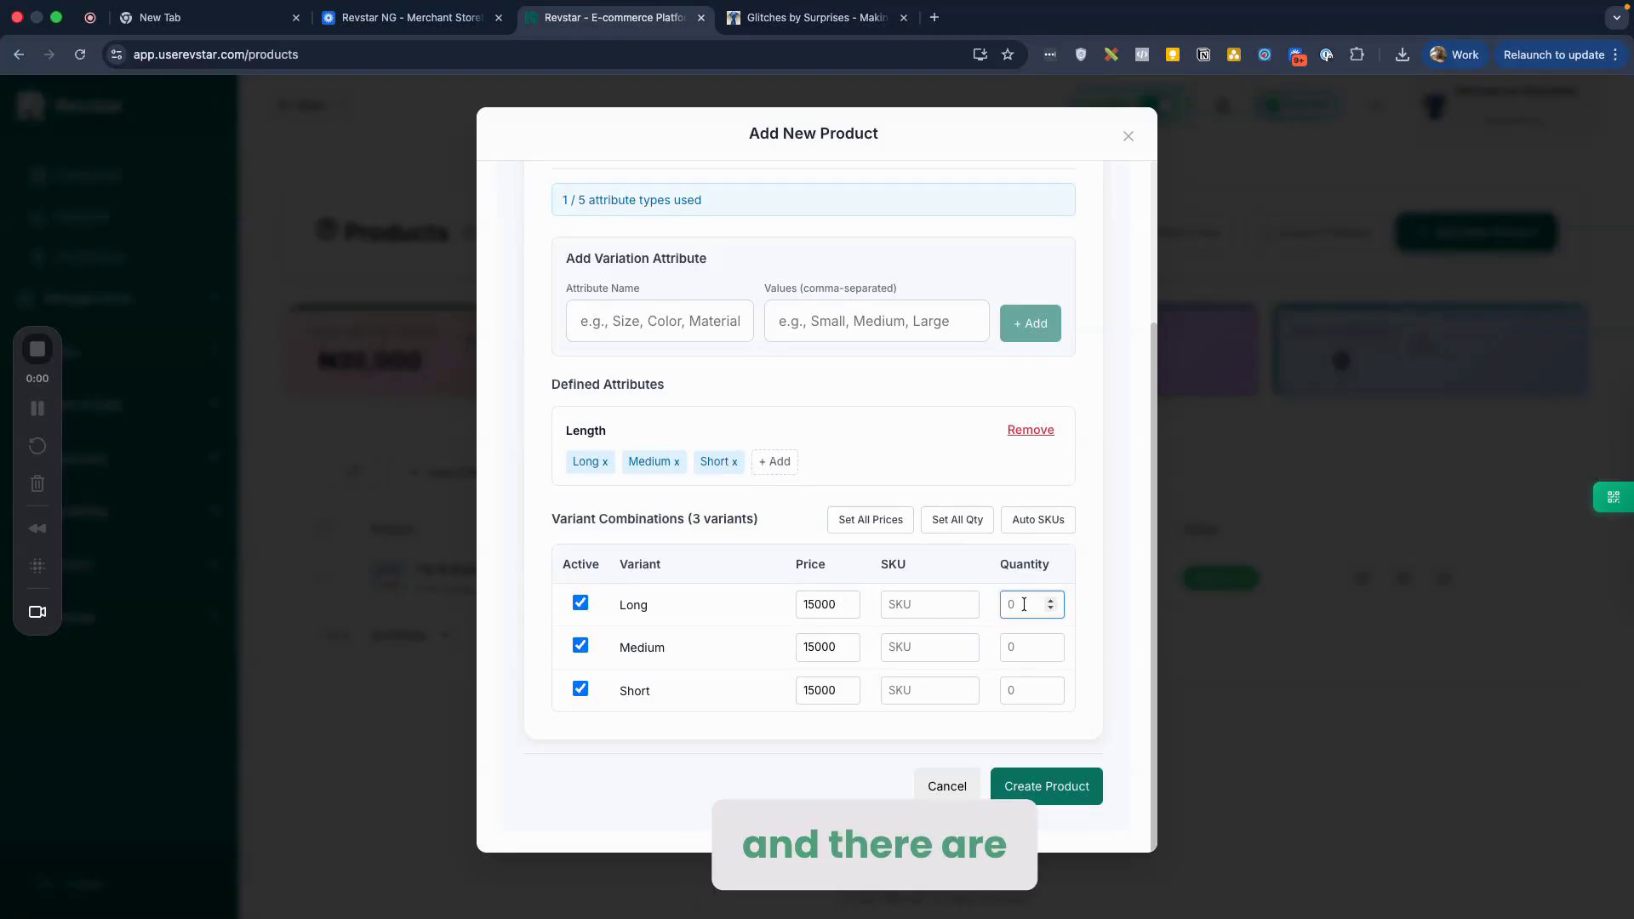
type("5")
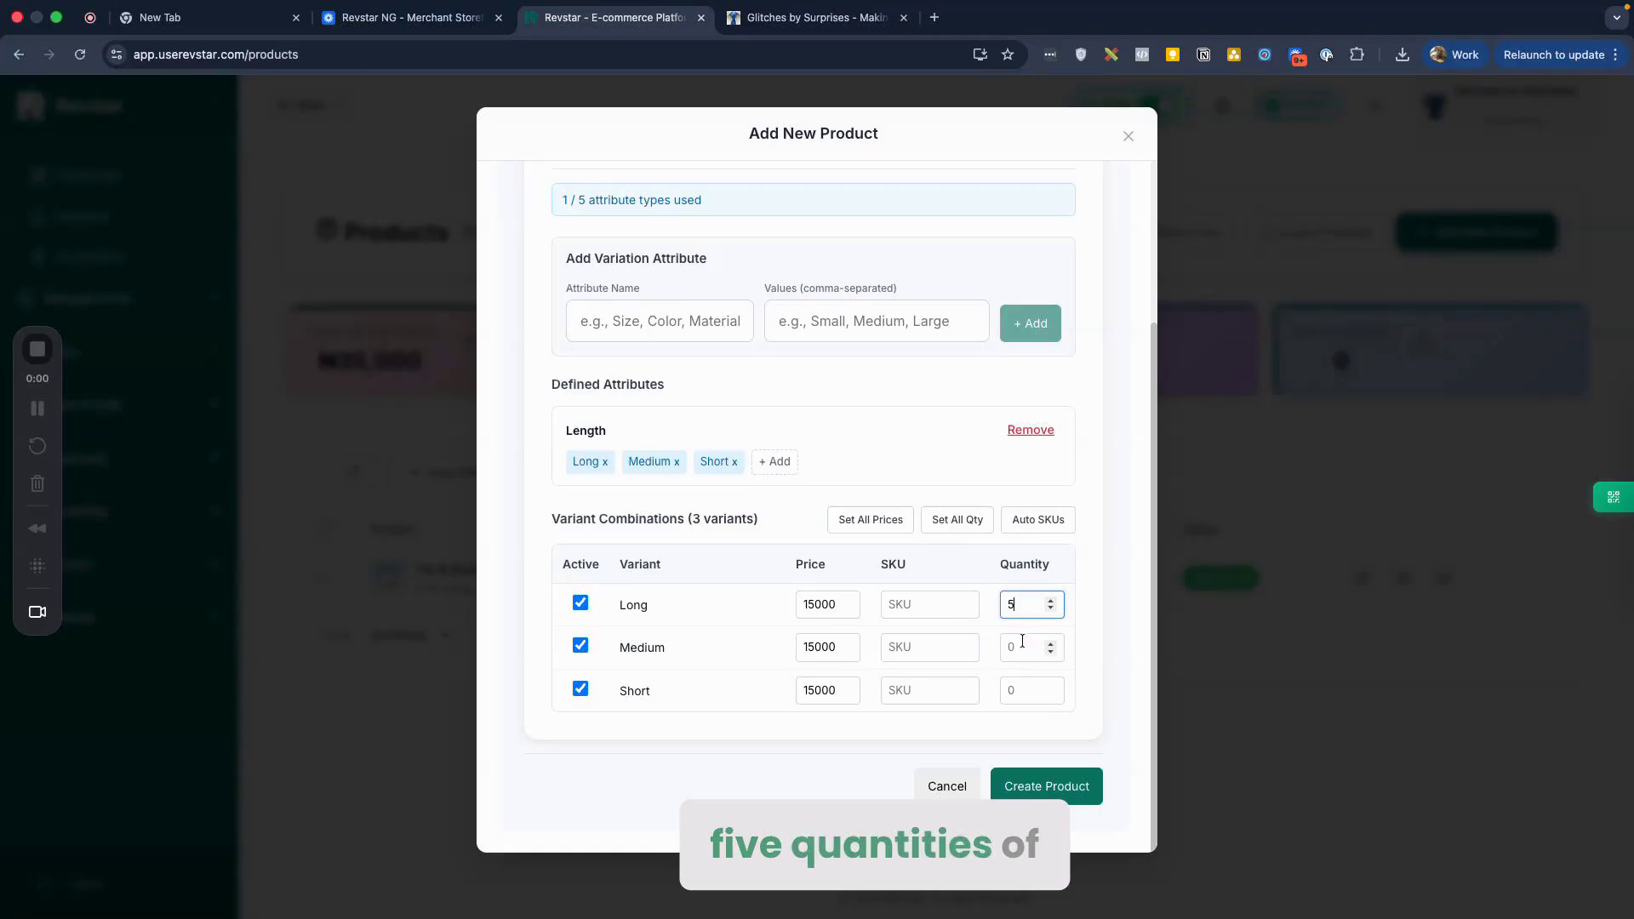
left_click(895, 657)
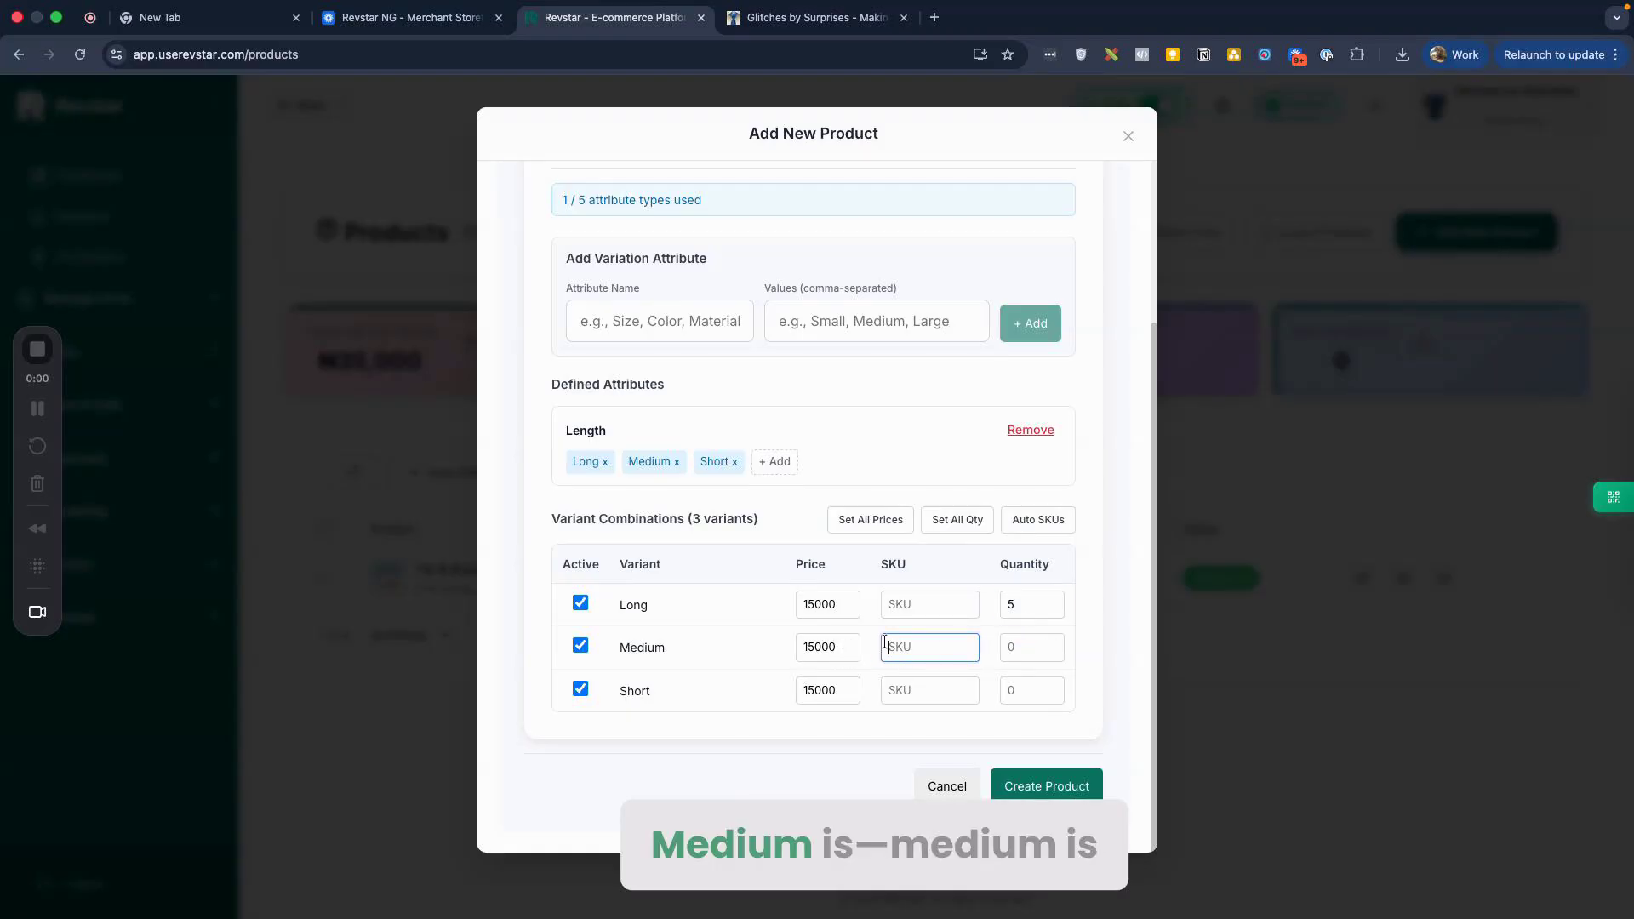
left_click(819, 648)
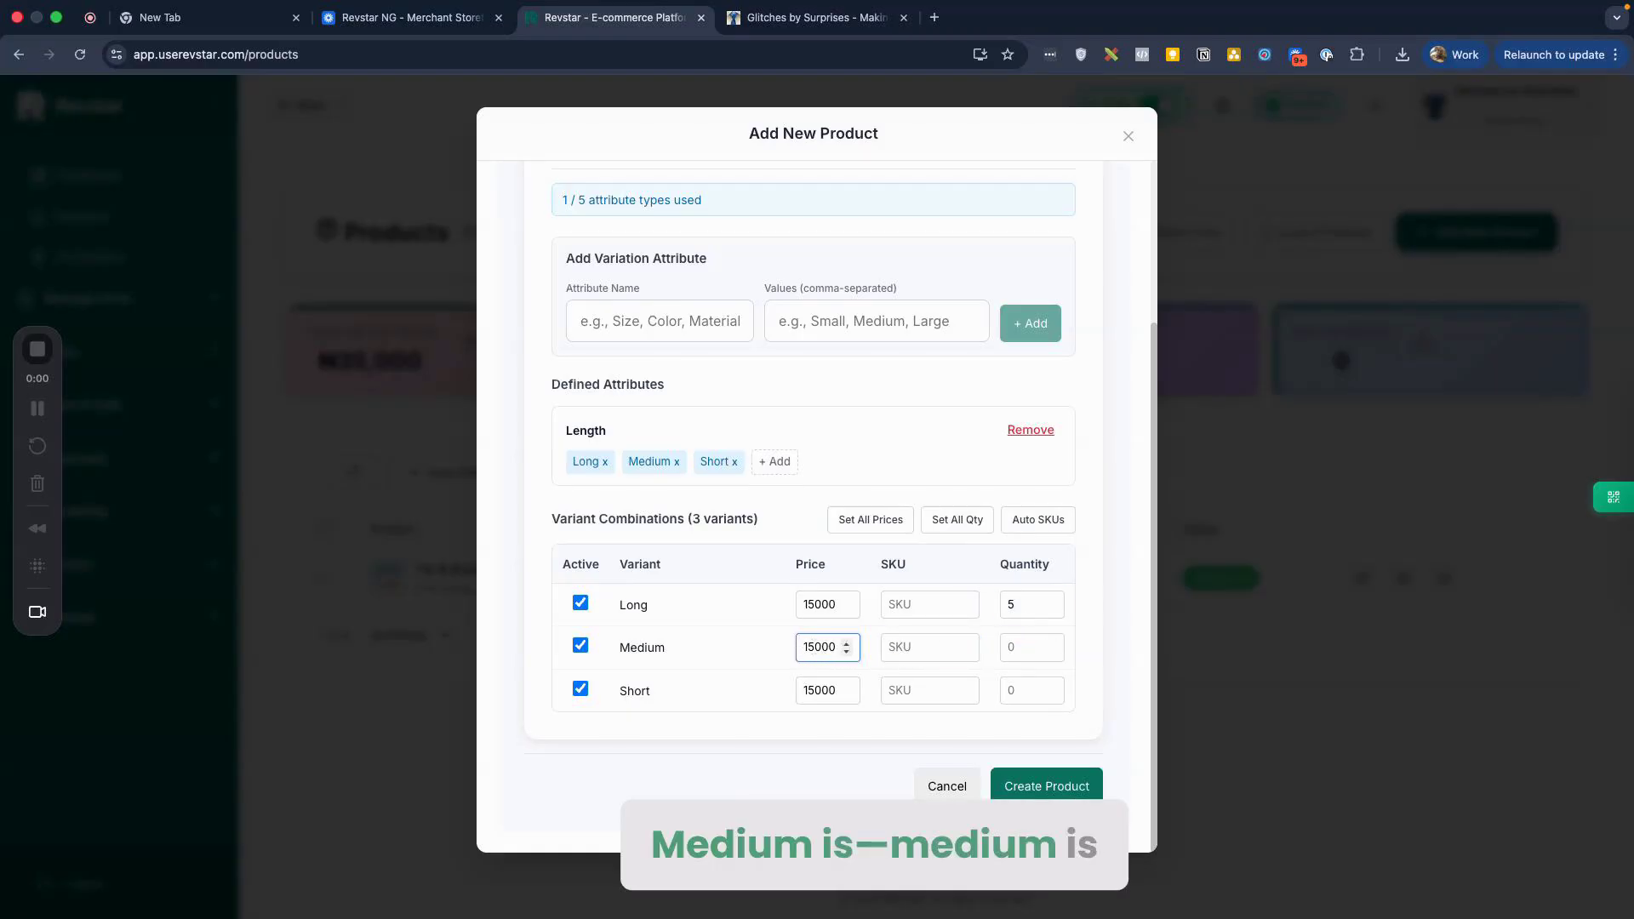
key("Down")
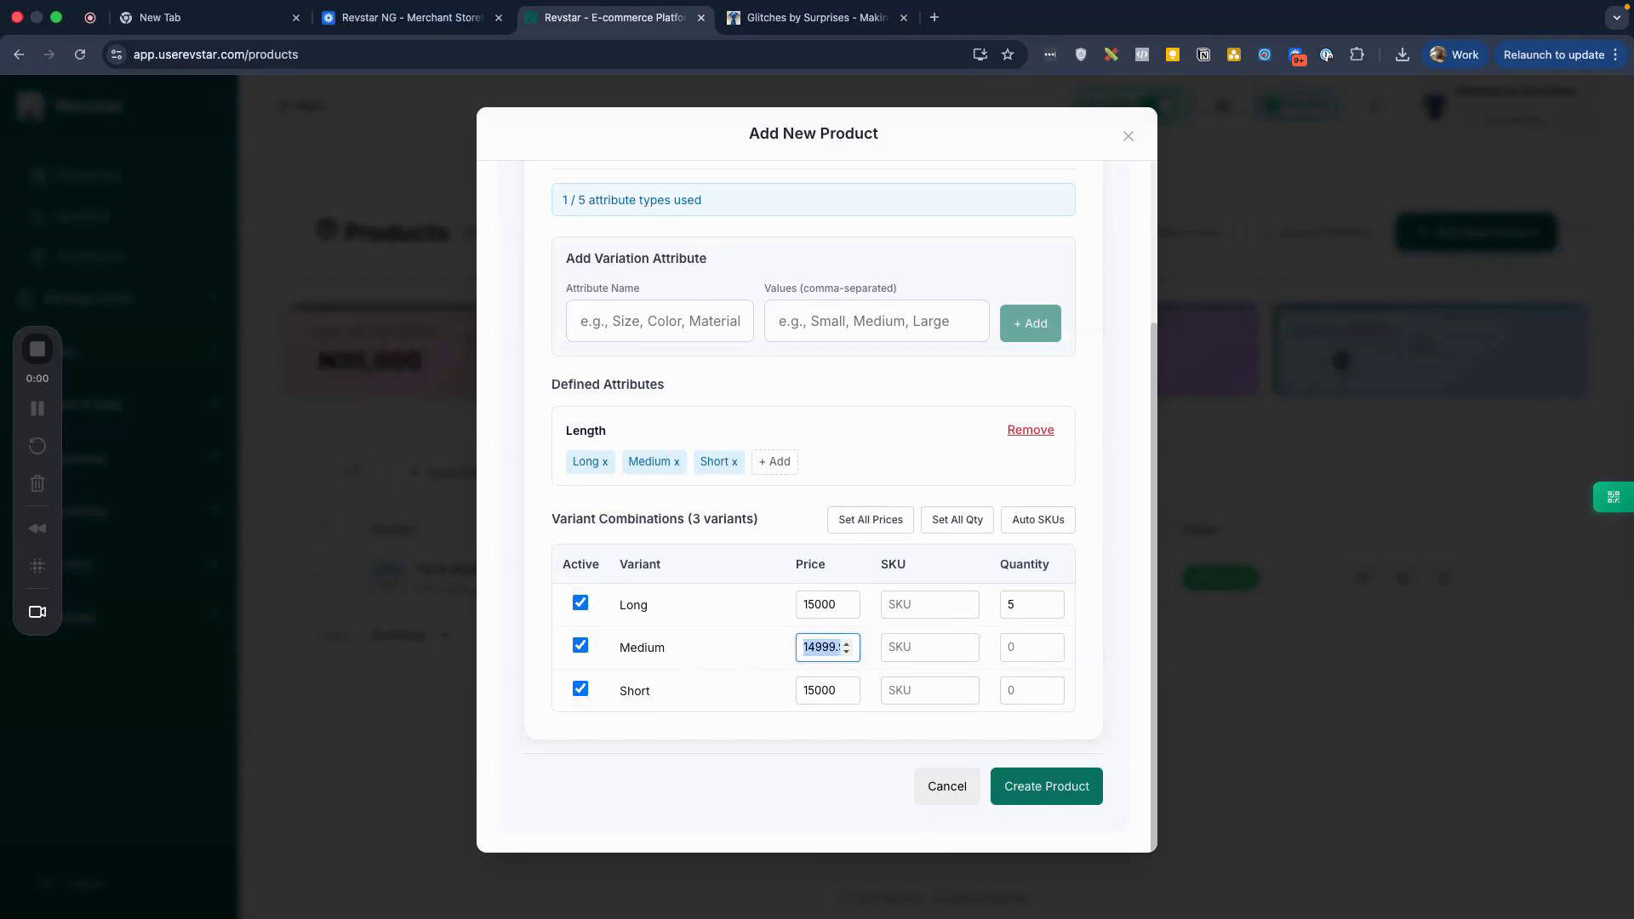
type("13500")
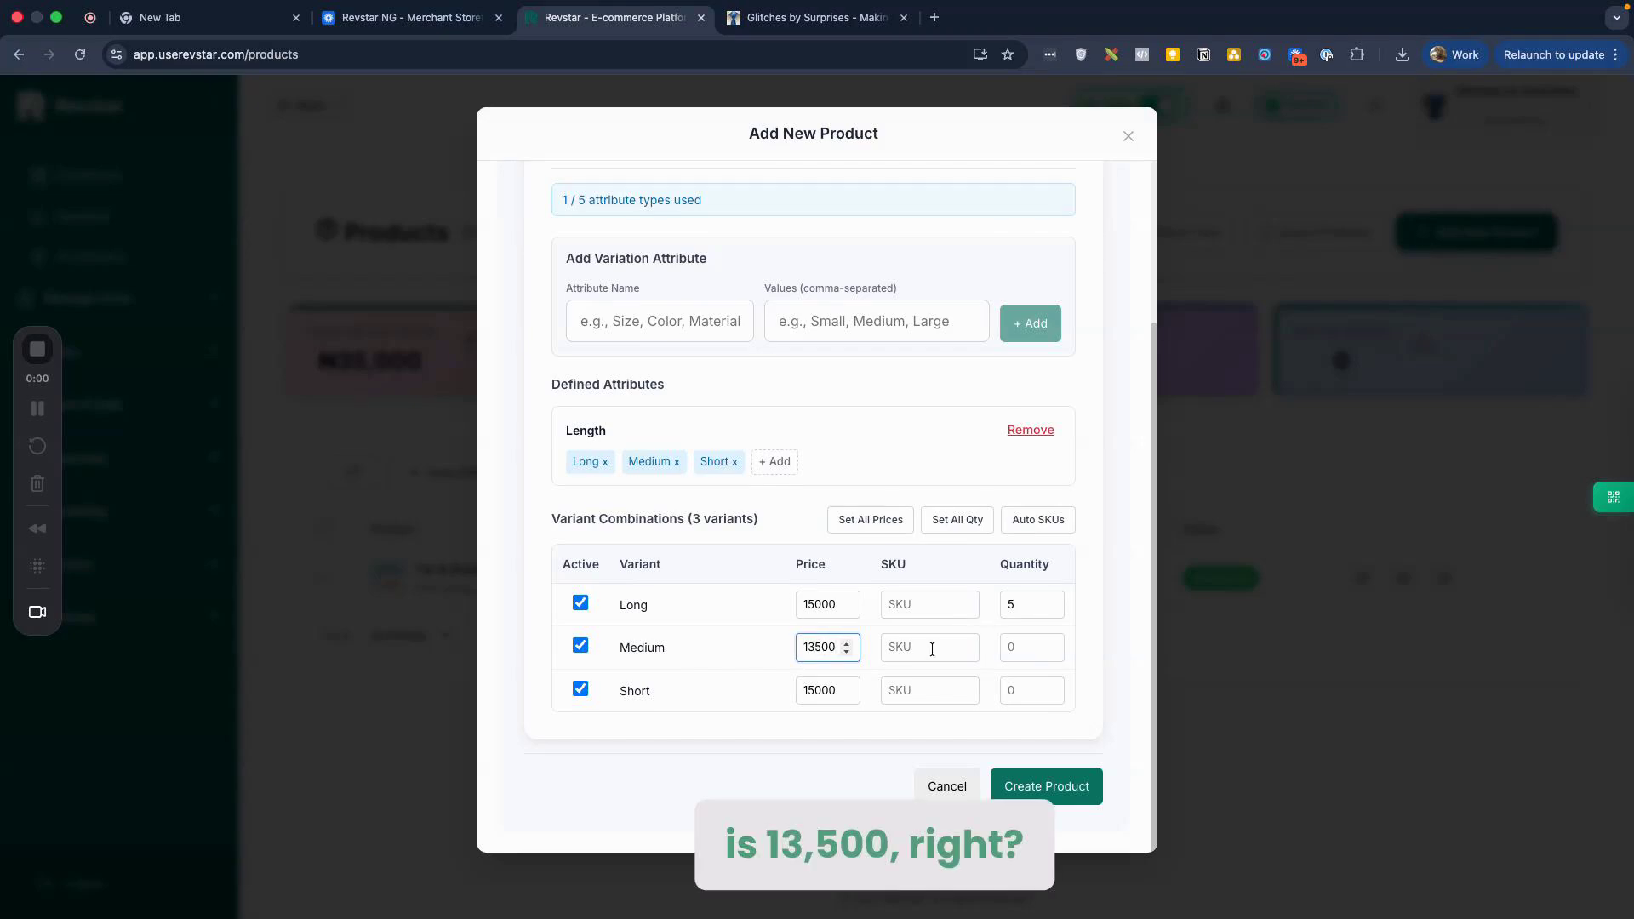
left_click(1056, 651)
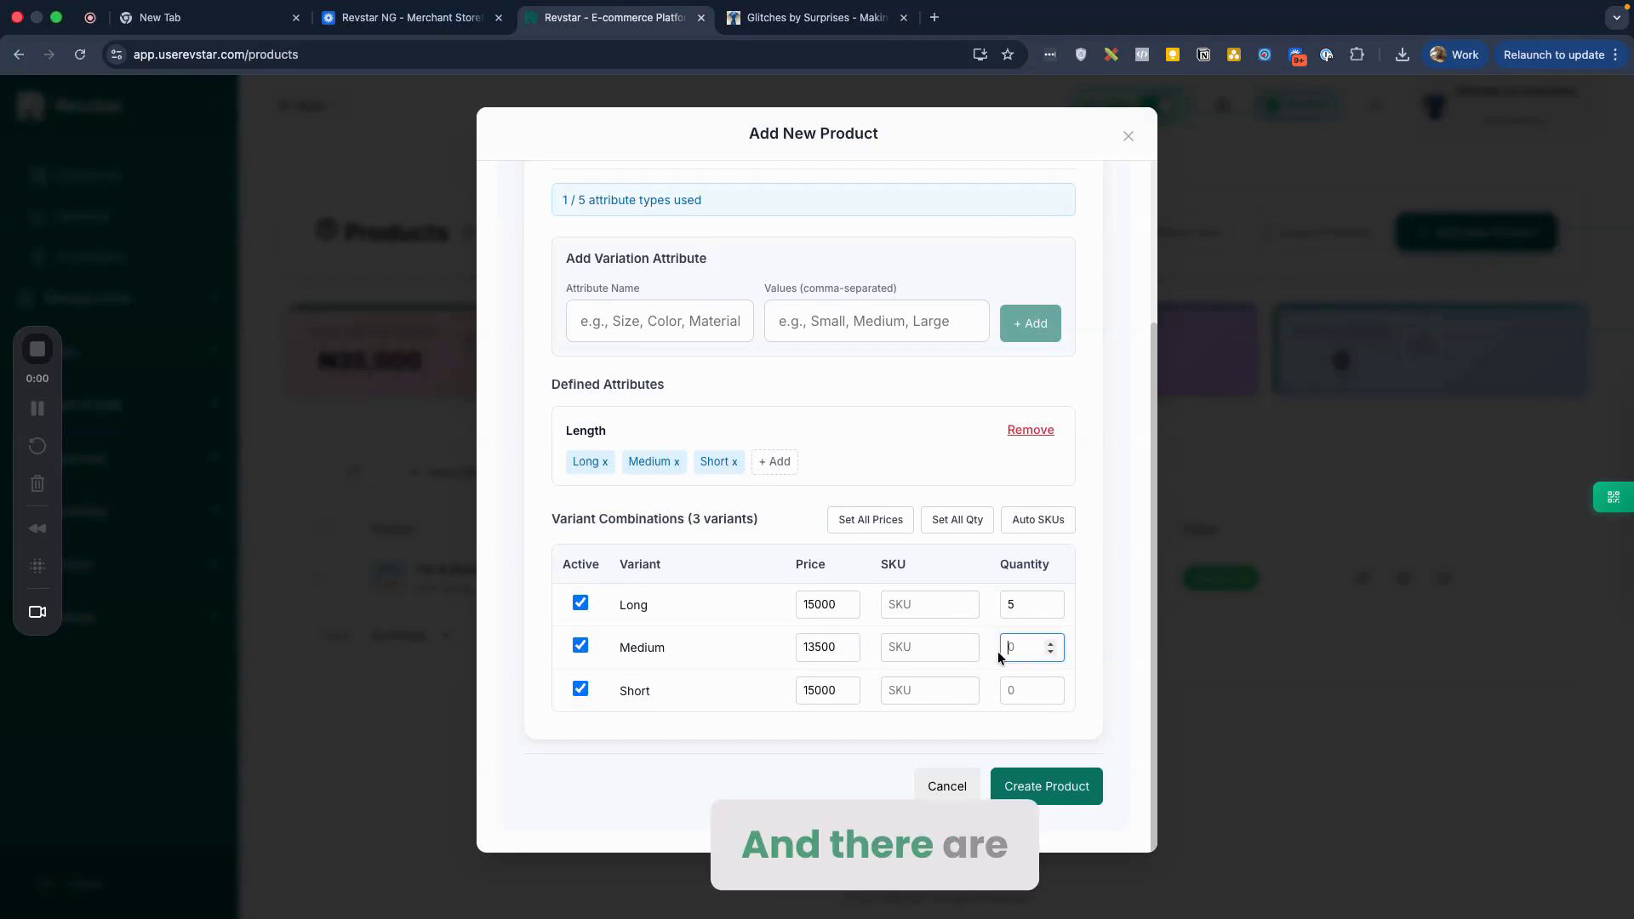
type("4")
Step: Price Short at 13000 with quantity 1, then check the empty variant SKU fields
left_click(808, 694)
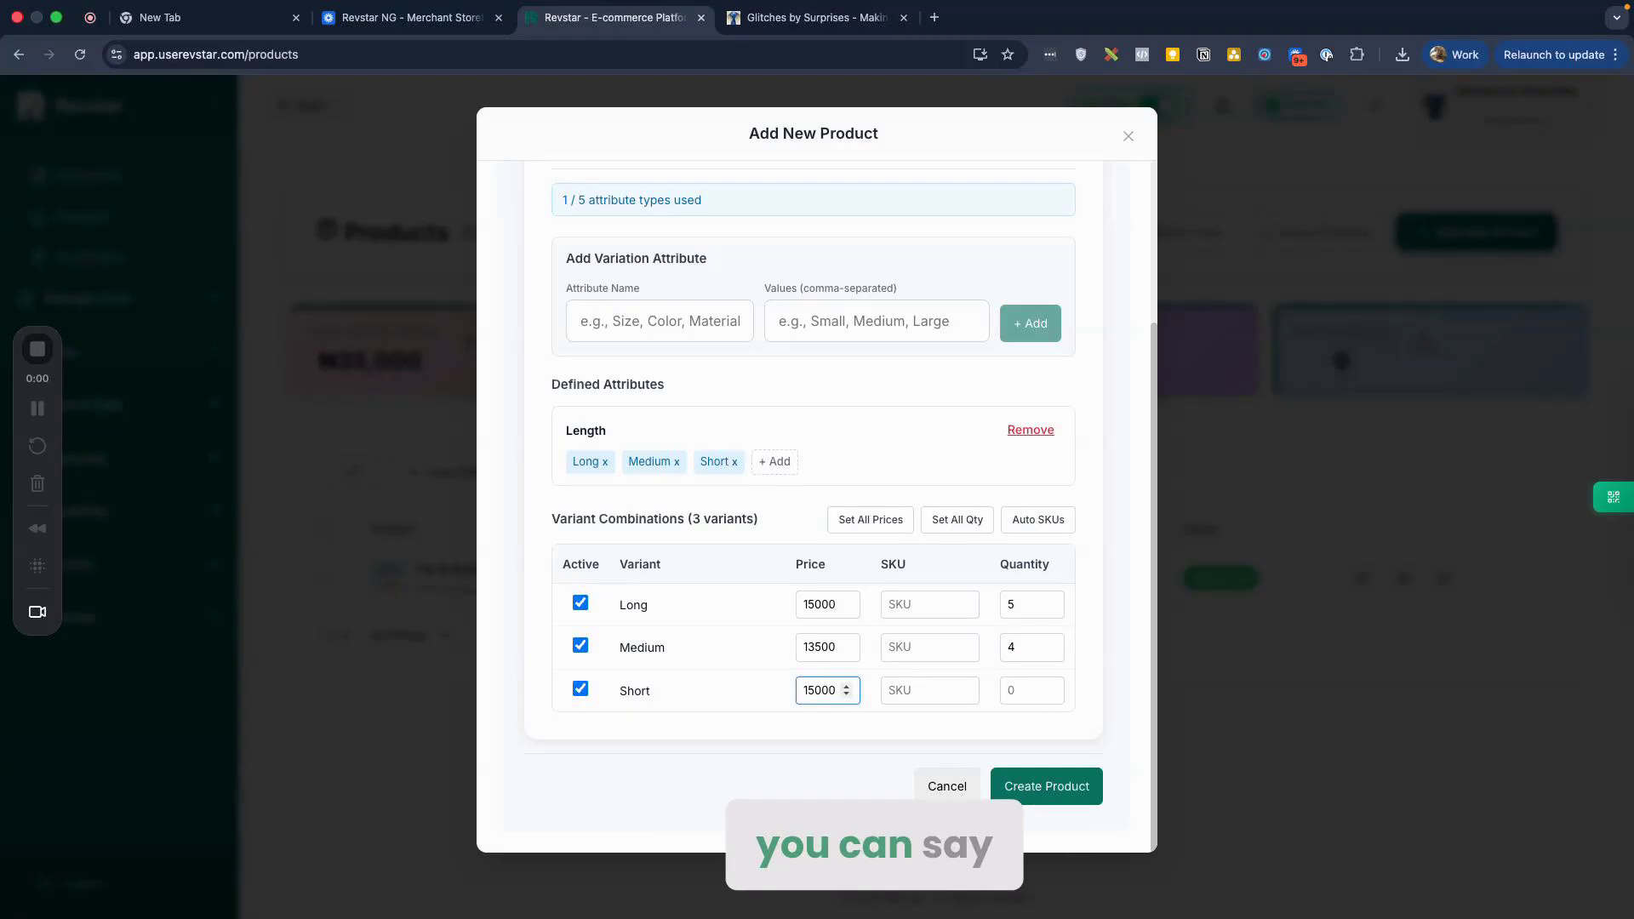
key("shift+Right")
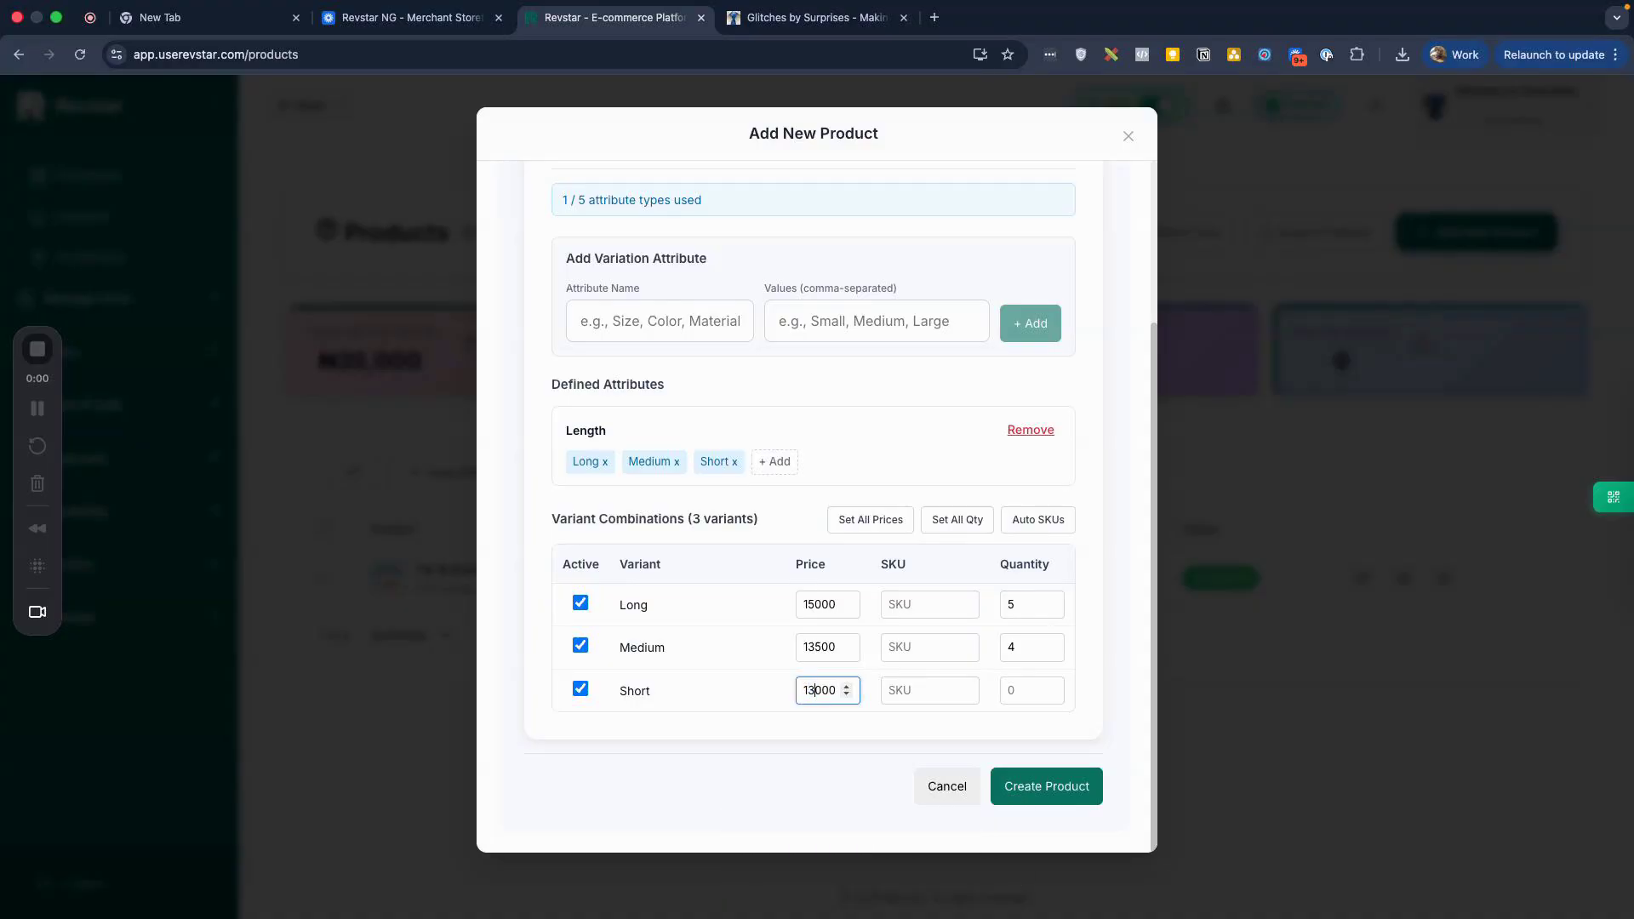
key("Tab")
key("Tab")
type("1")
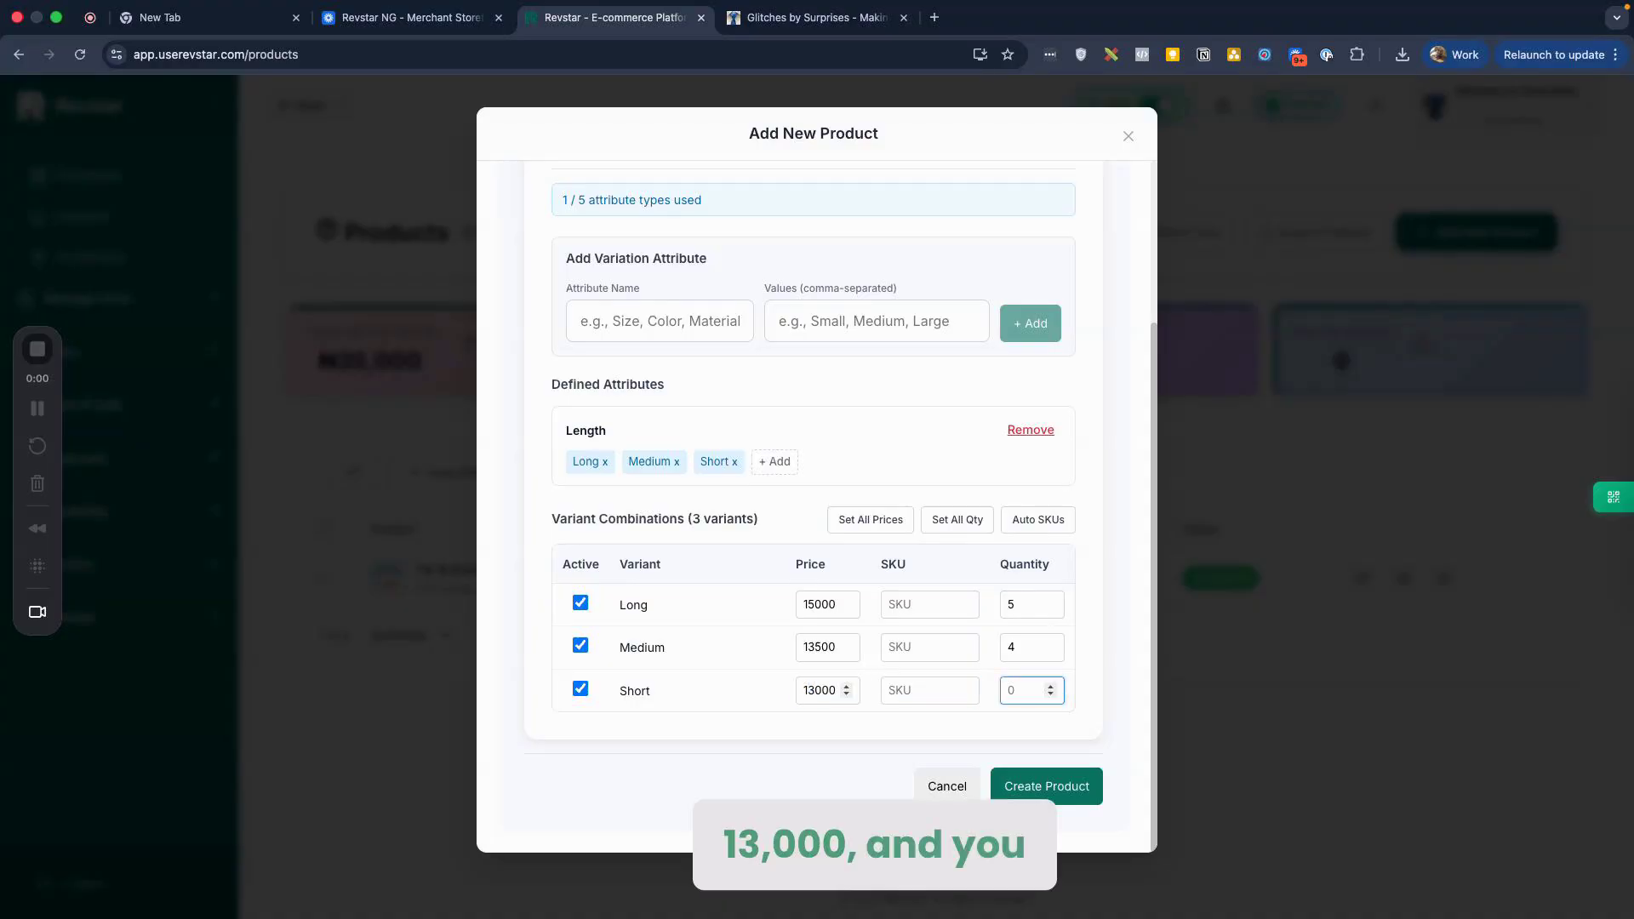
left_click(914, 645)
left_click(913, 684)
left_click(913, 589)
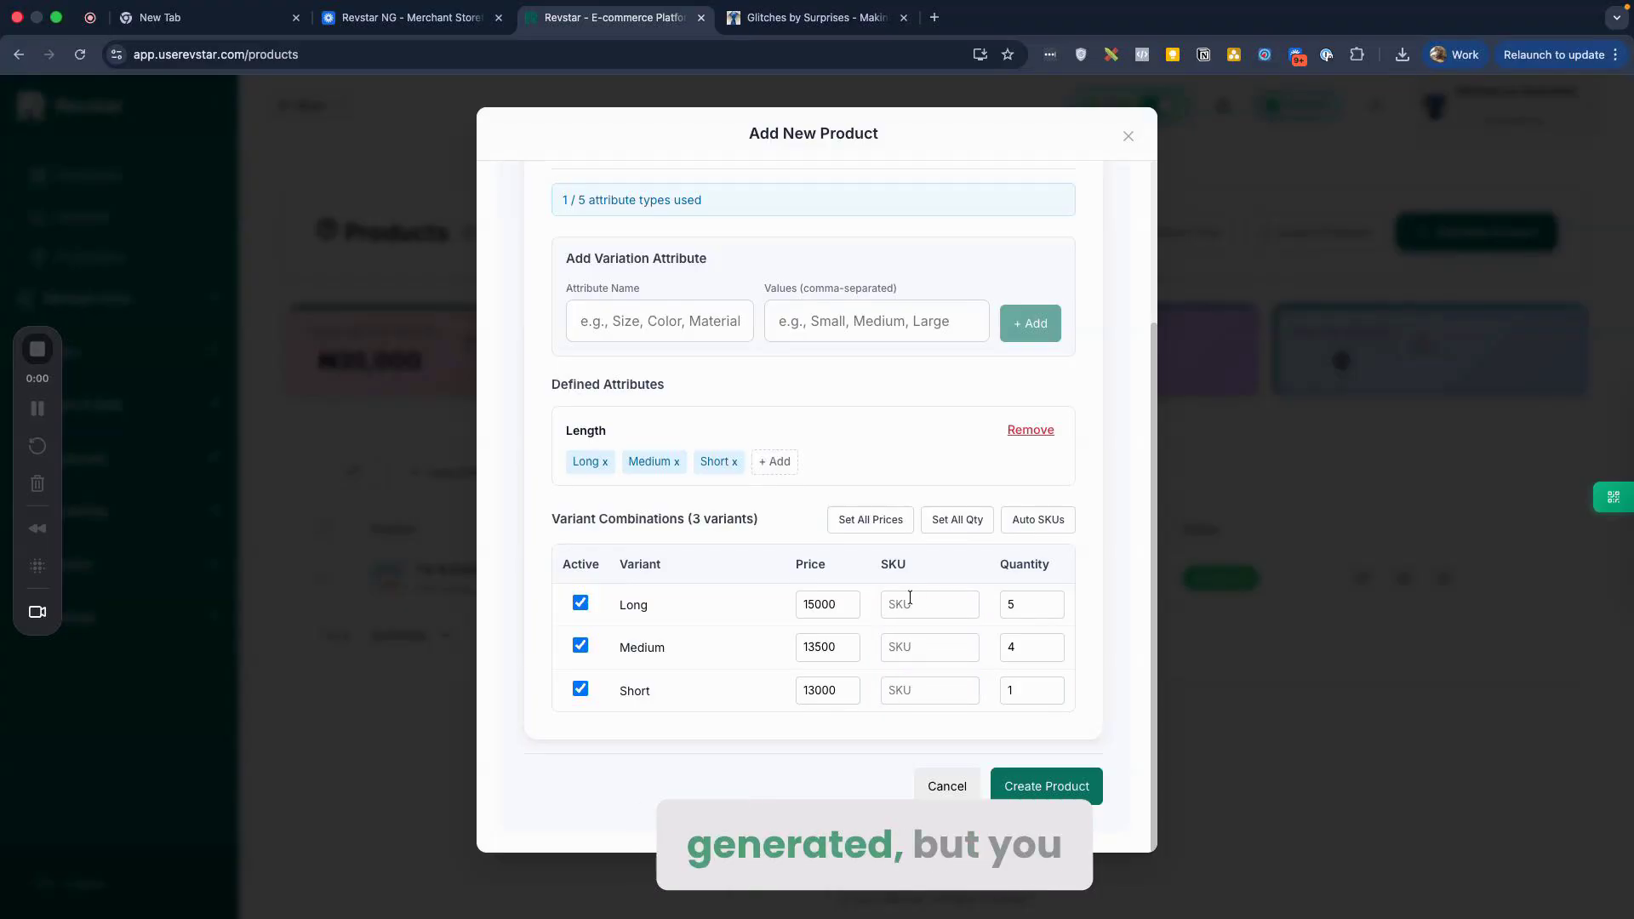
left_click(907, 647)
left_click(907, 703)
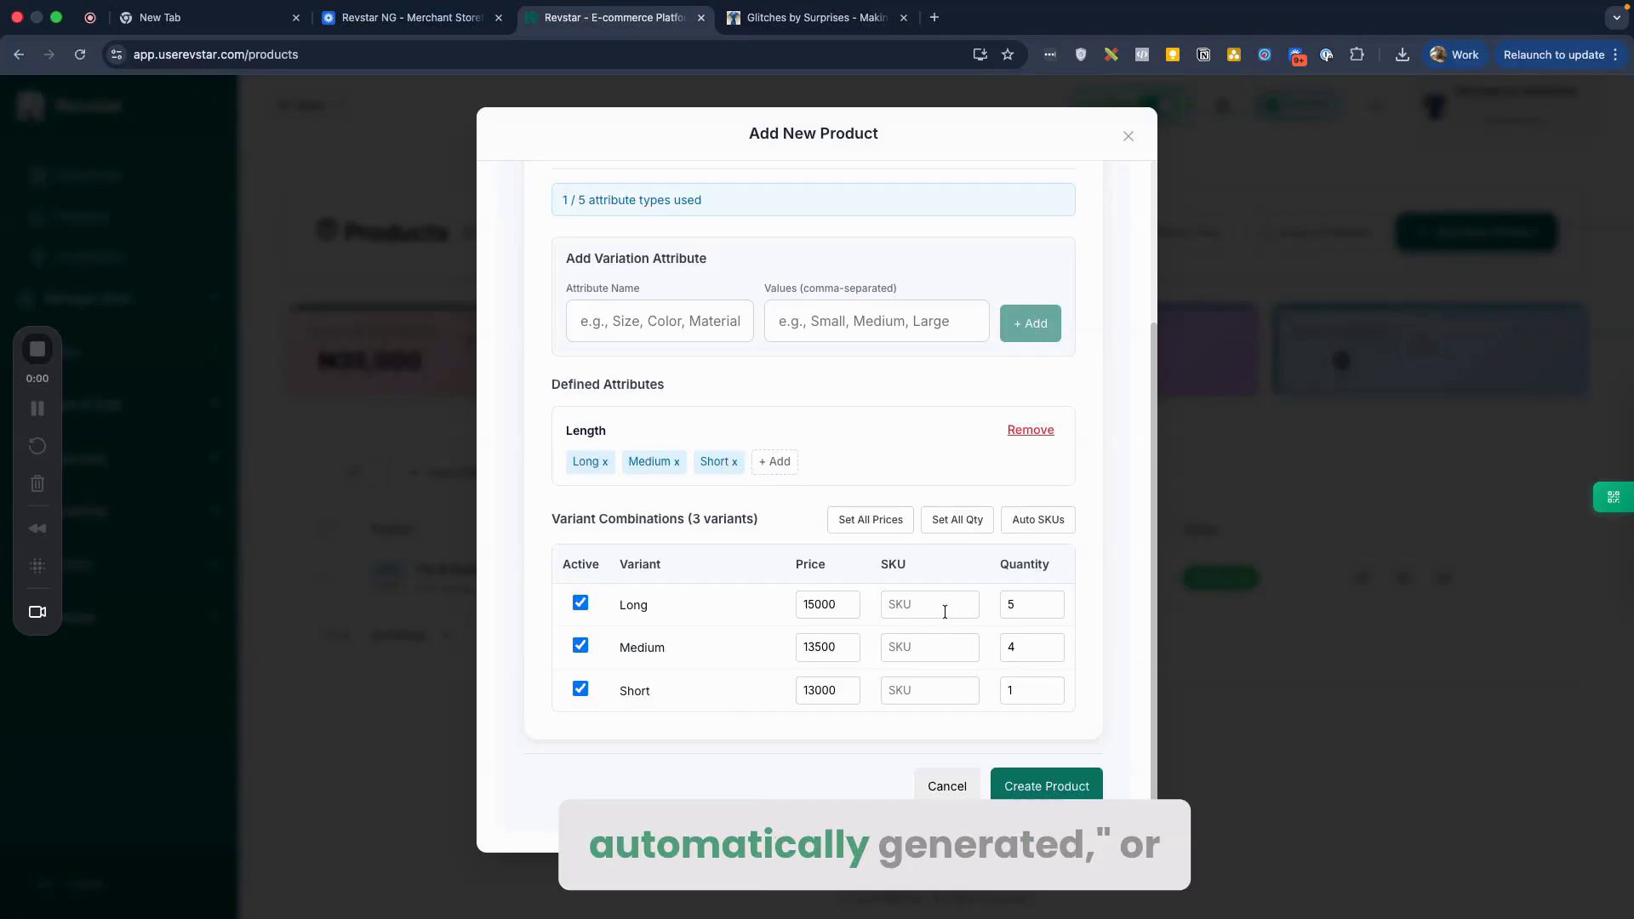
Step: Auto-generate the Long, Medium and Short SKUs from prod-belt-01 and review each code, e.g. prod-belt-01-LONG
left_click(1029, 524)
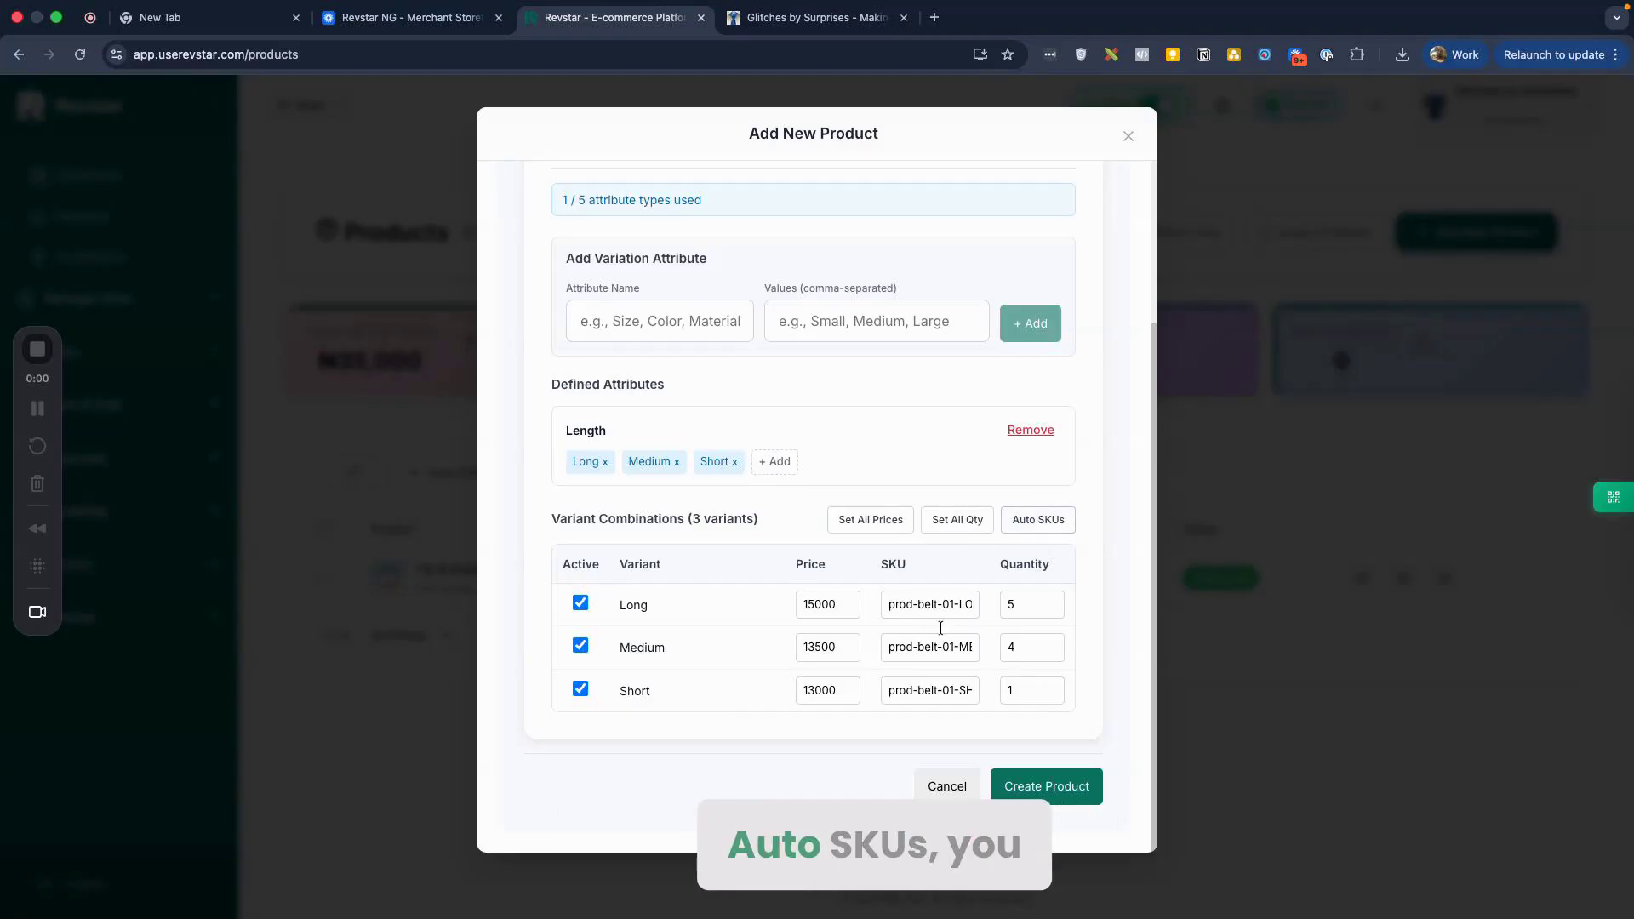
key("super+a")
key("Right")
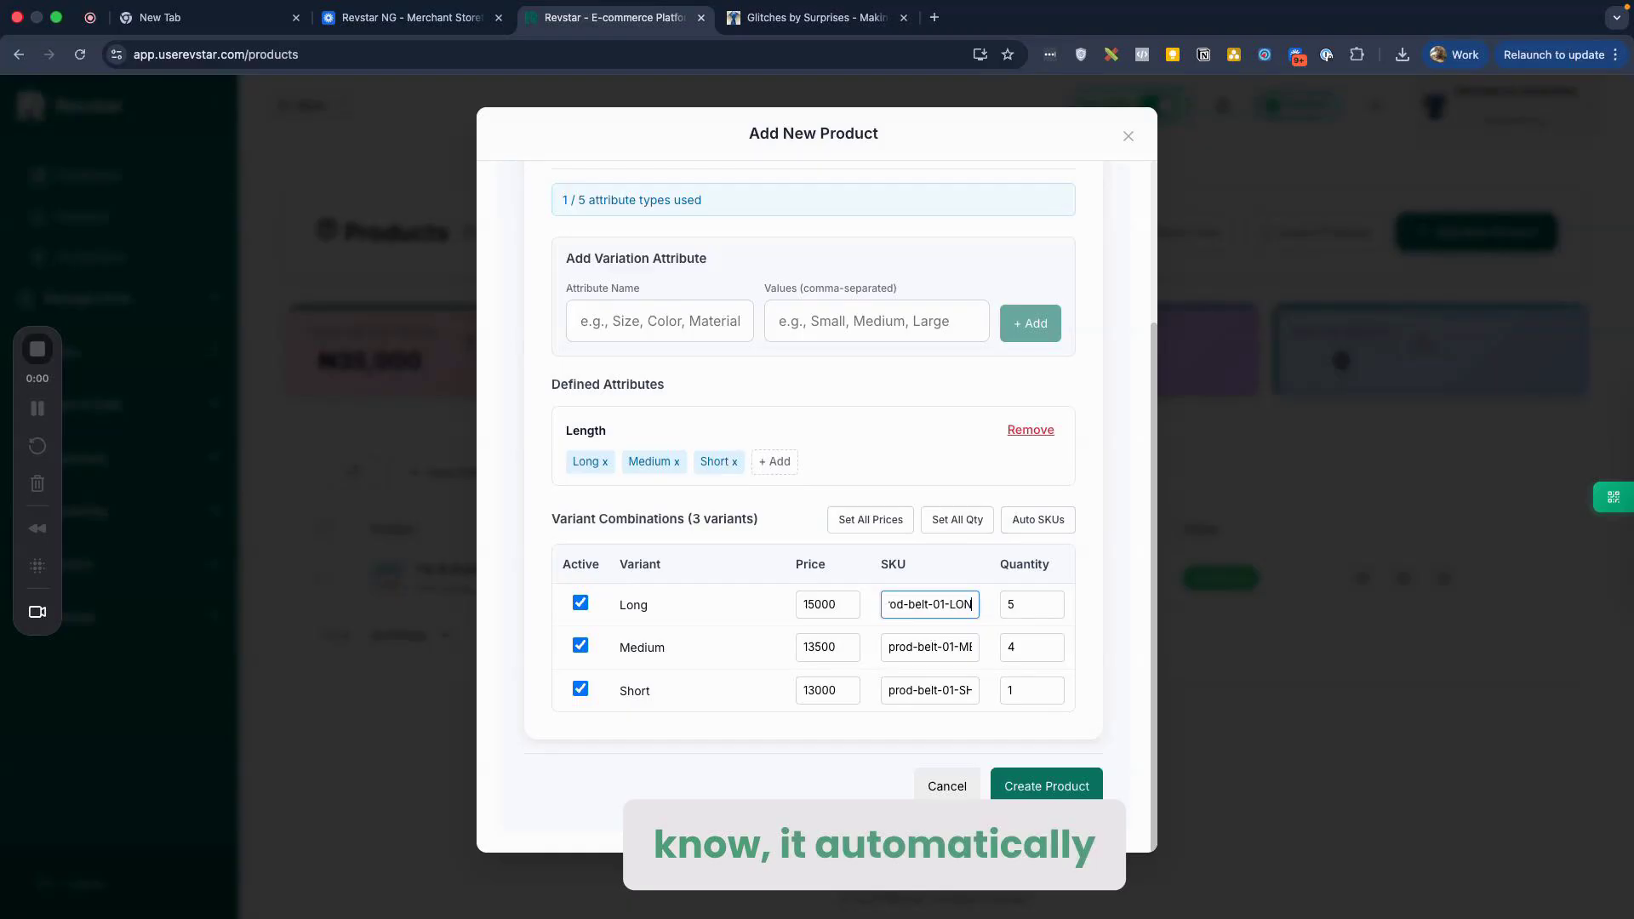
left_click(926, 646)
key("super+Right")
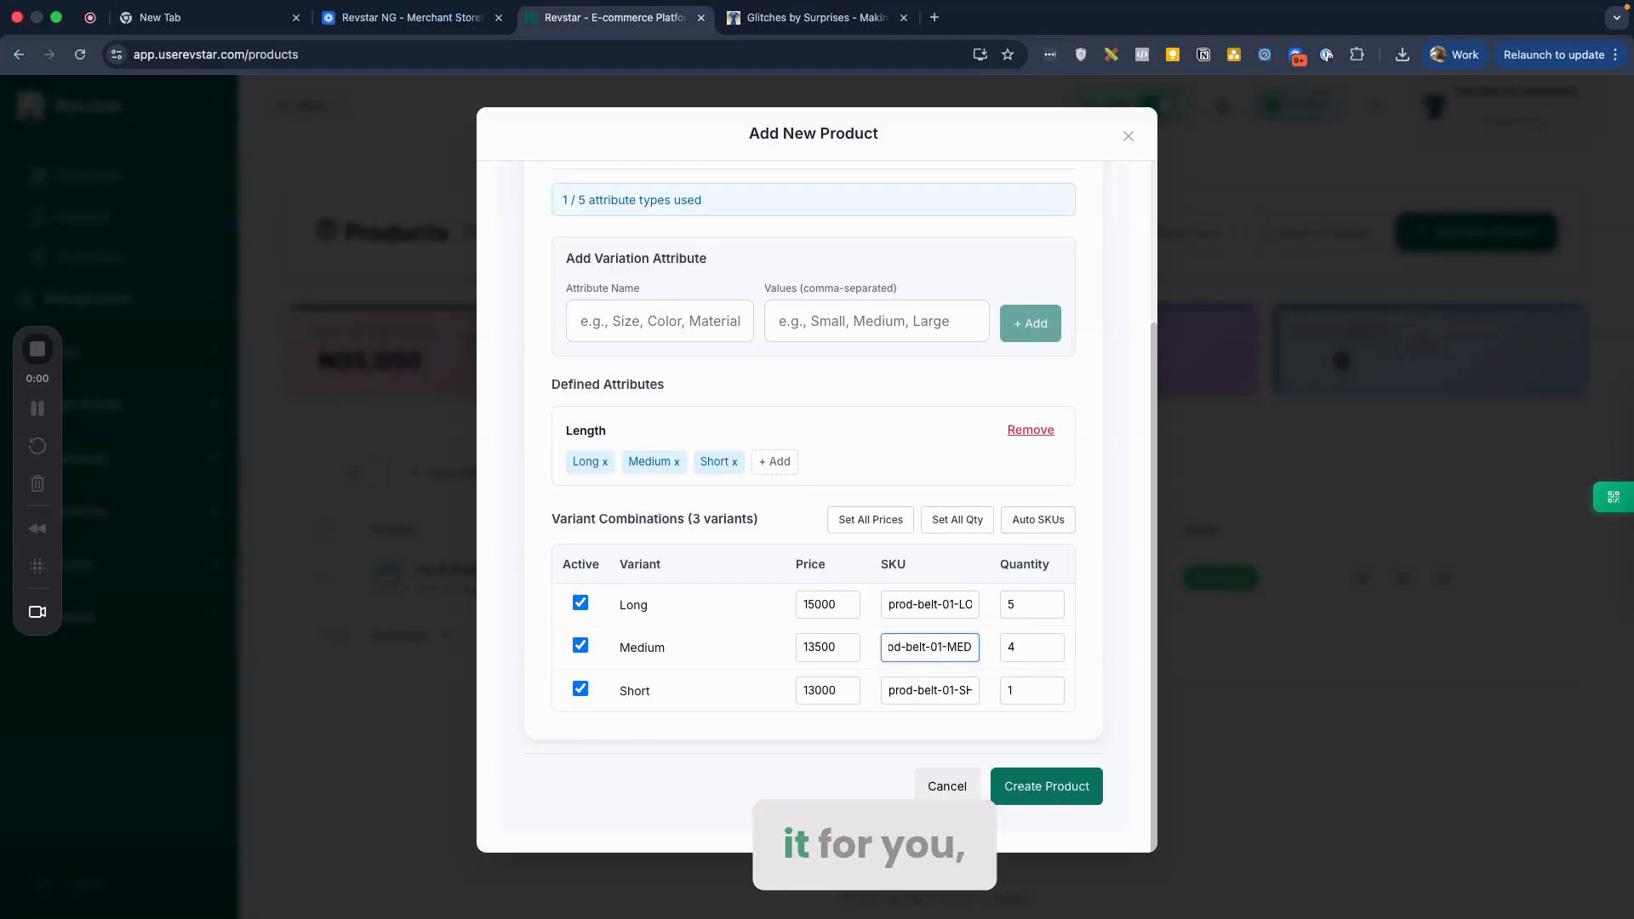
left_click(928, 691)
key("super+Right")
scroll(926, 268, "up", 5)
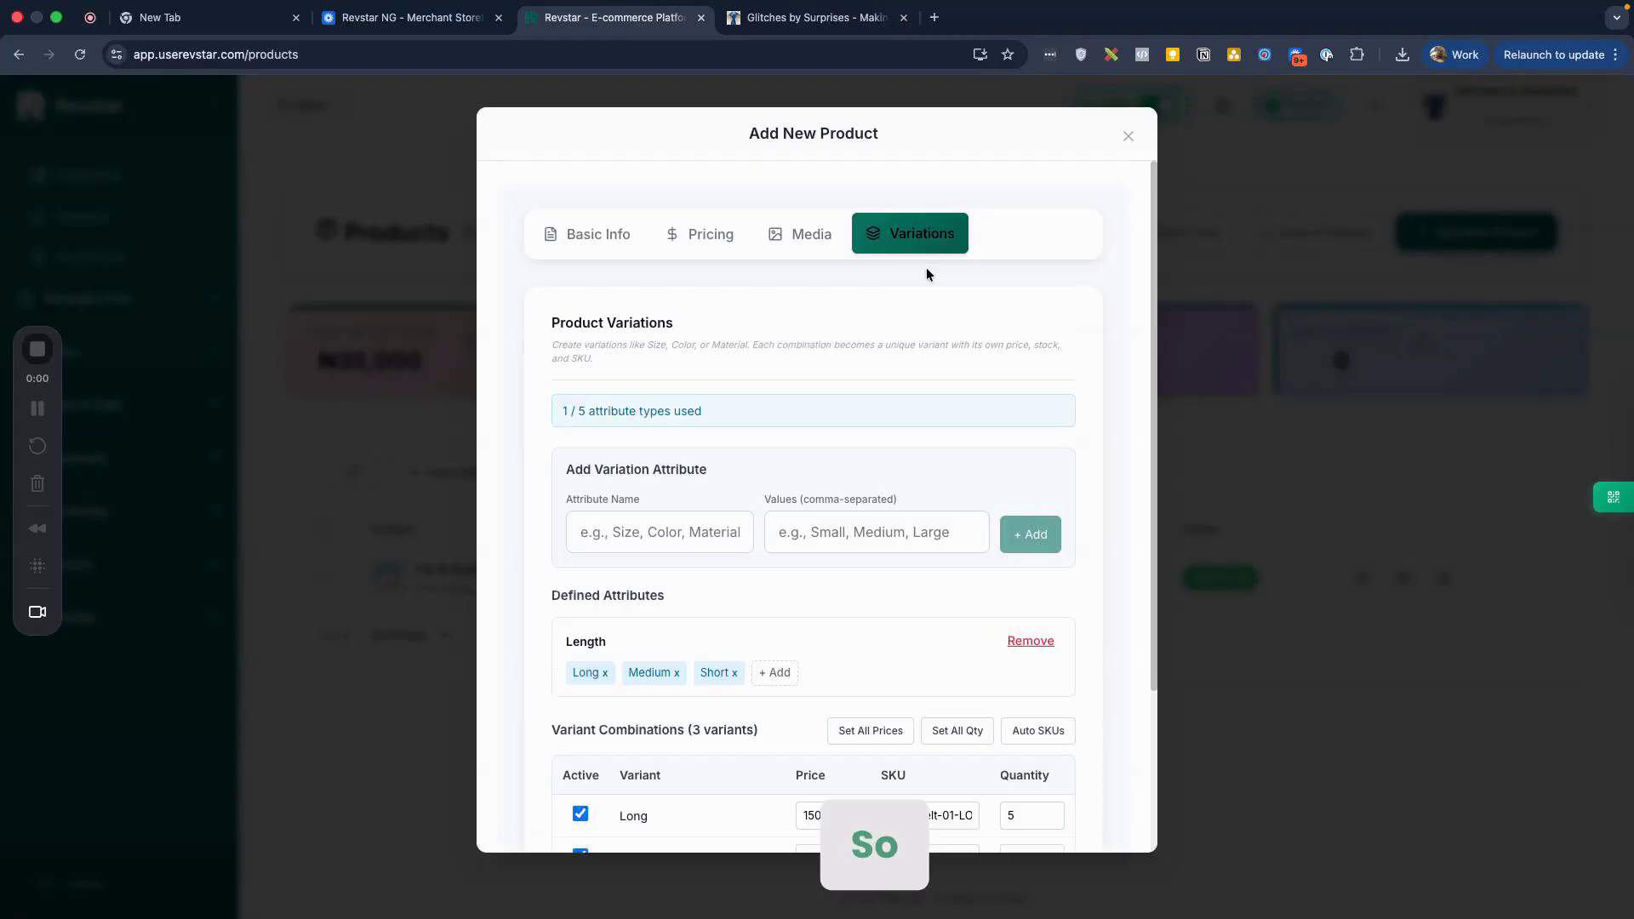
Step: In Basic Info, change the GLK Belts for male status from Draft to Published
left_click(809, 237)
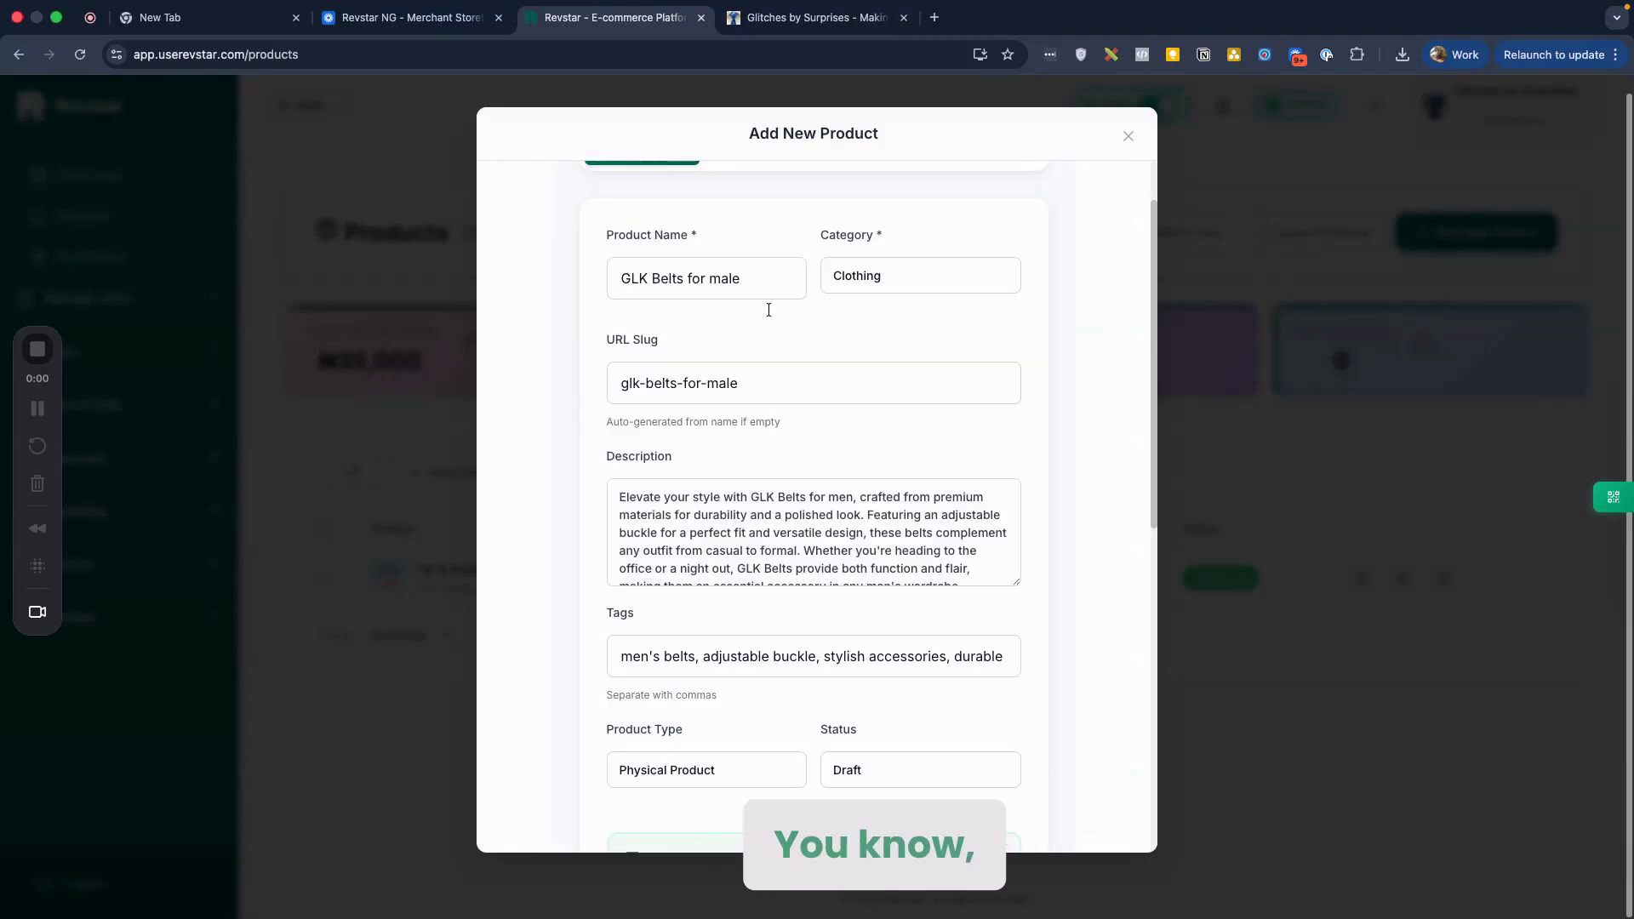
scroll(769, 310, "down", 4)
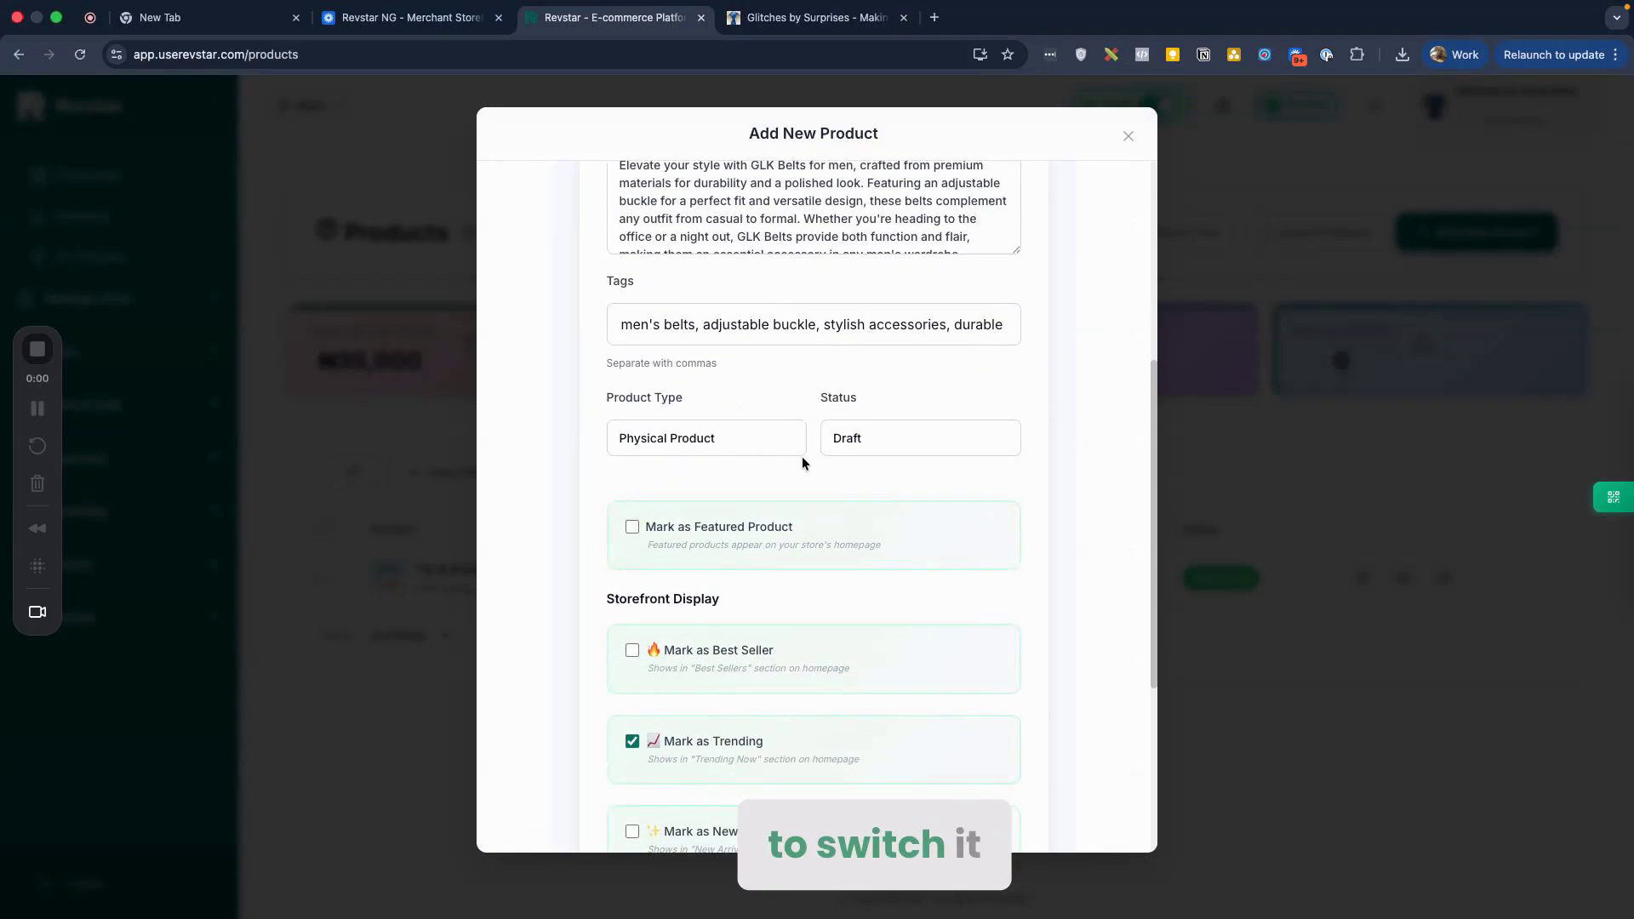
left_click(844, 441)
left_click(839, 438)
left_click(844, 441)
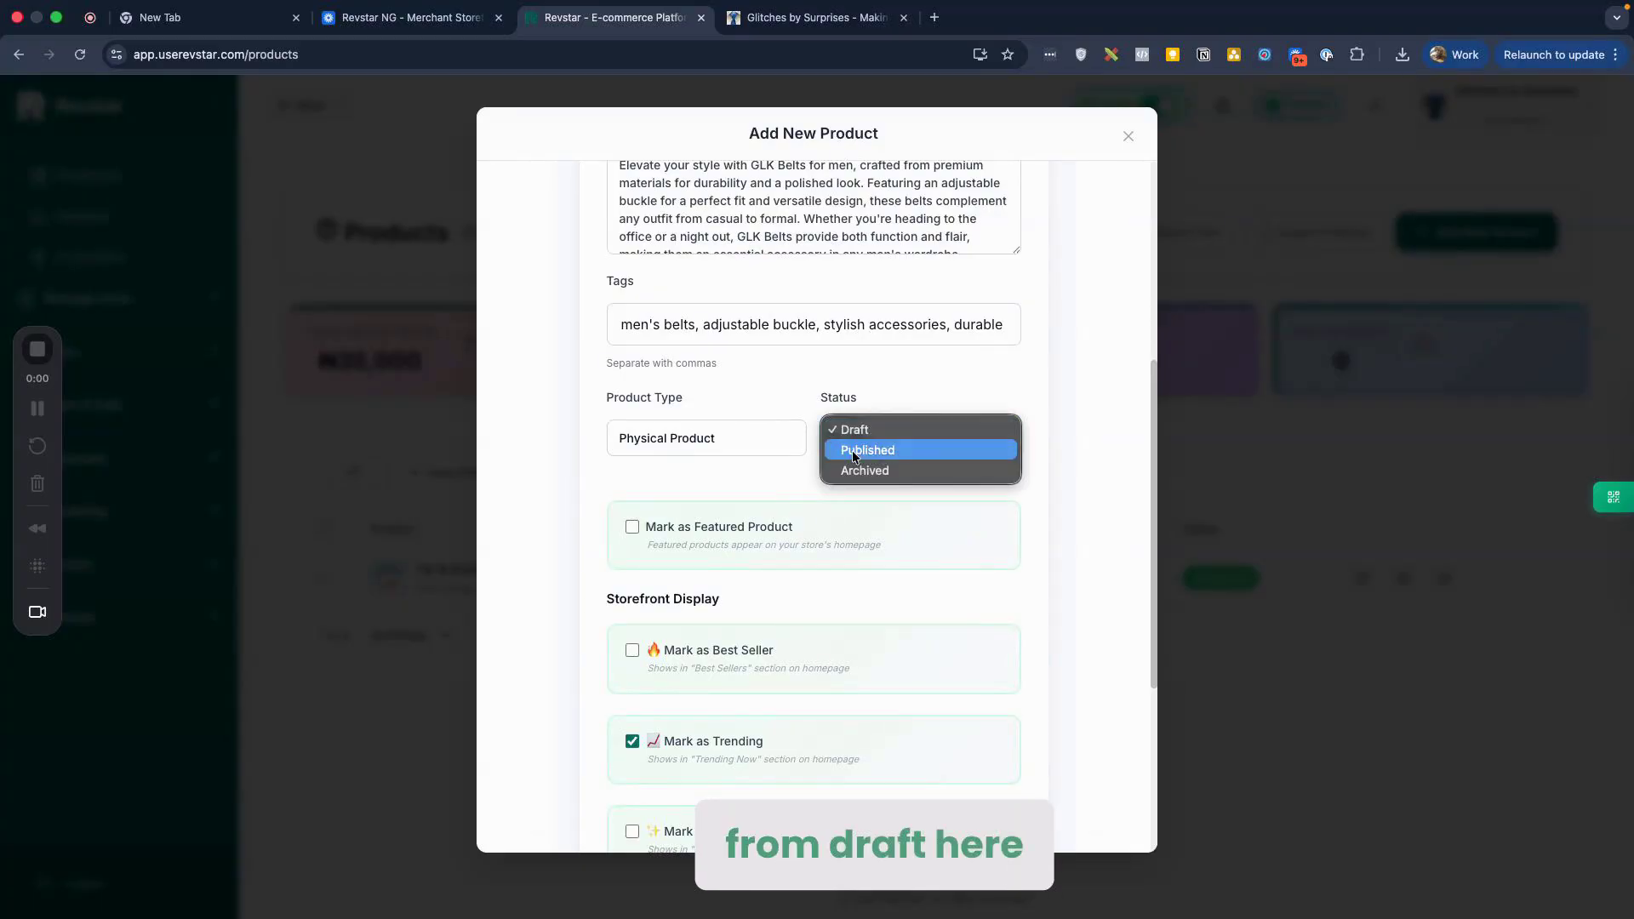
left_click(855, 451)
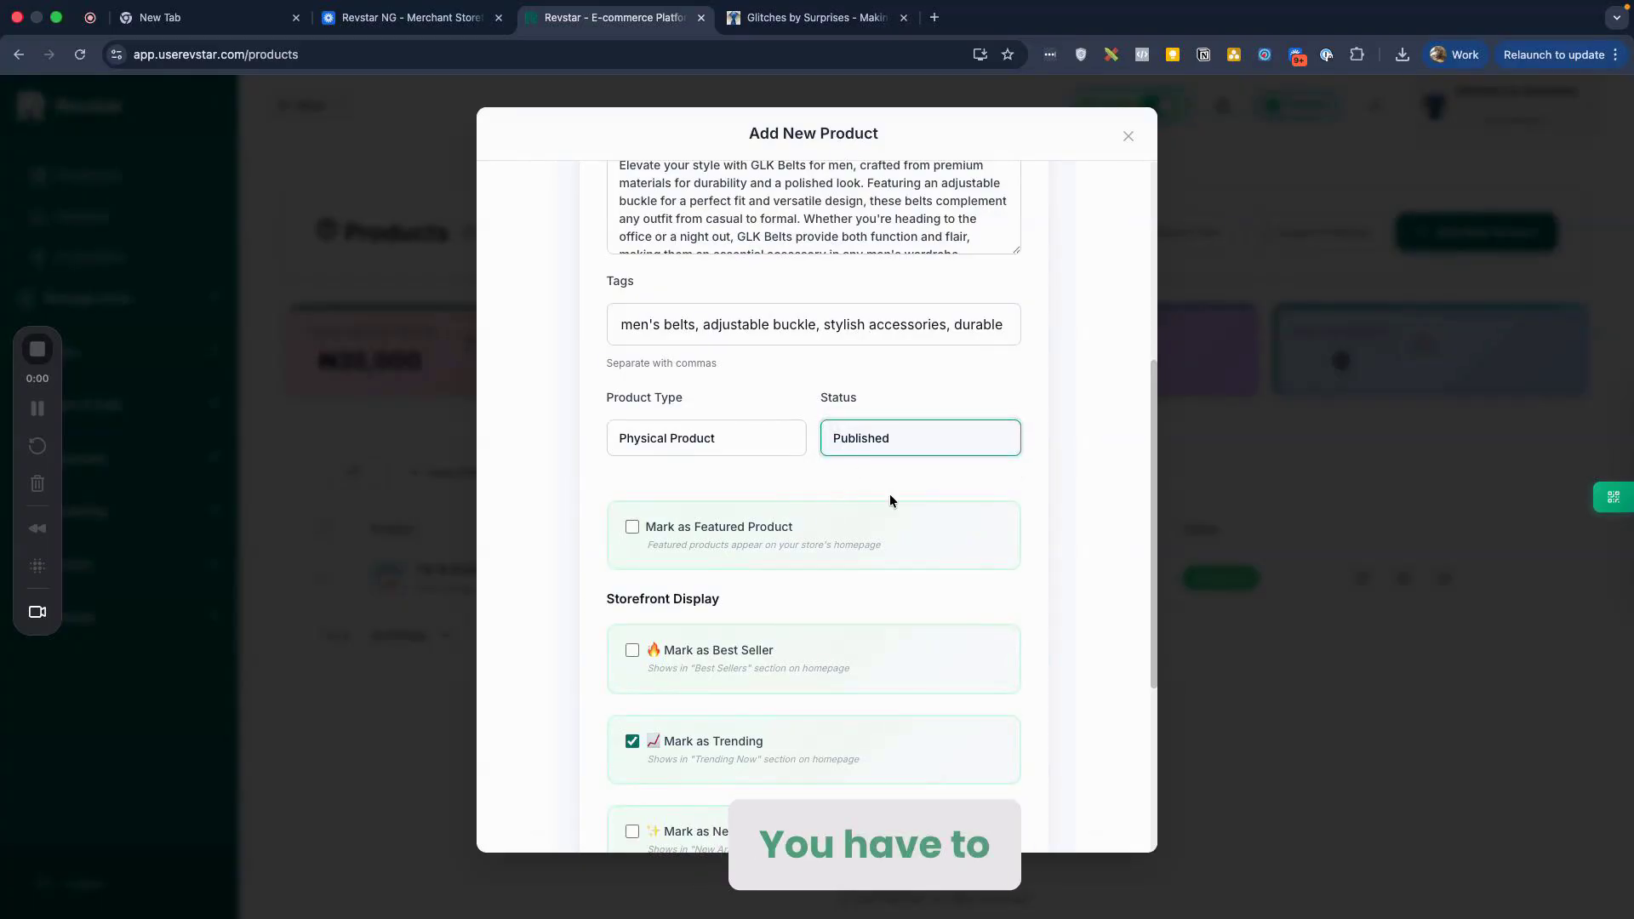
scroll(890, 499, "down", 4)
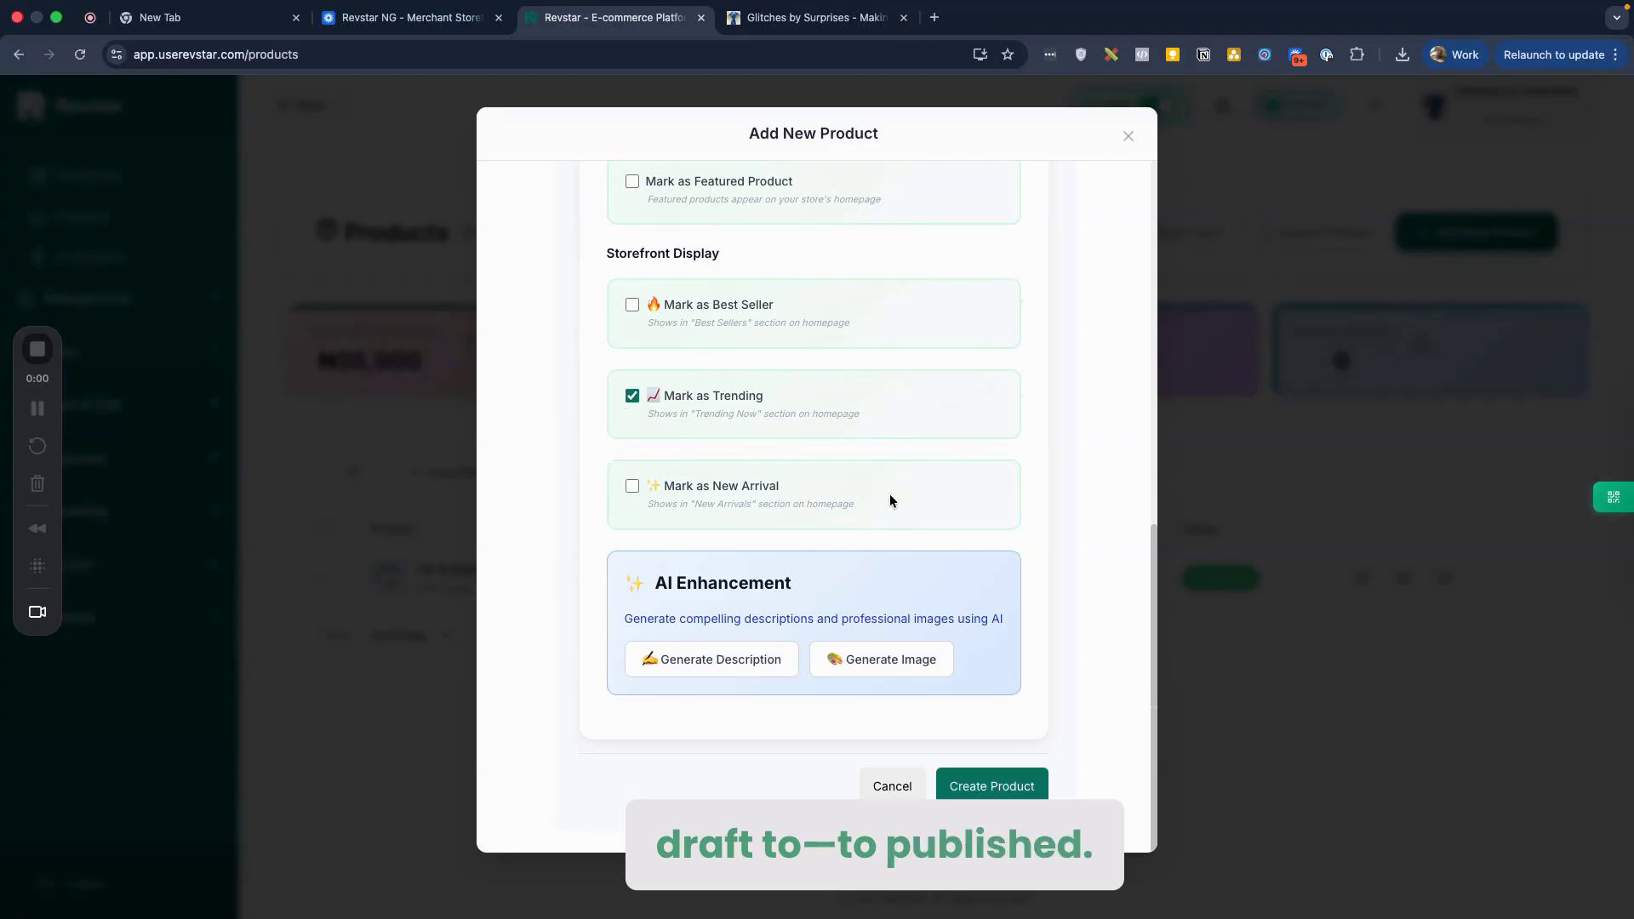
scroll(985, 467, "up", 7)
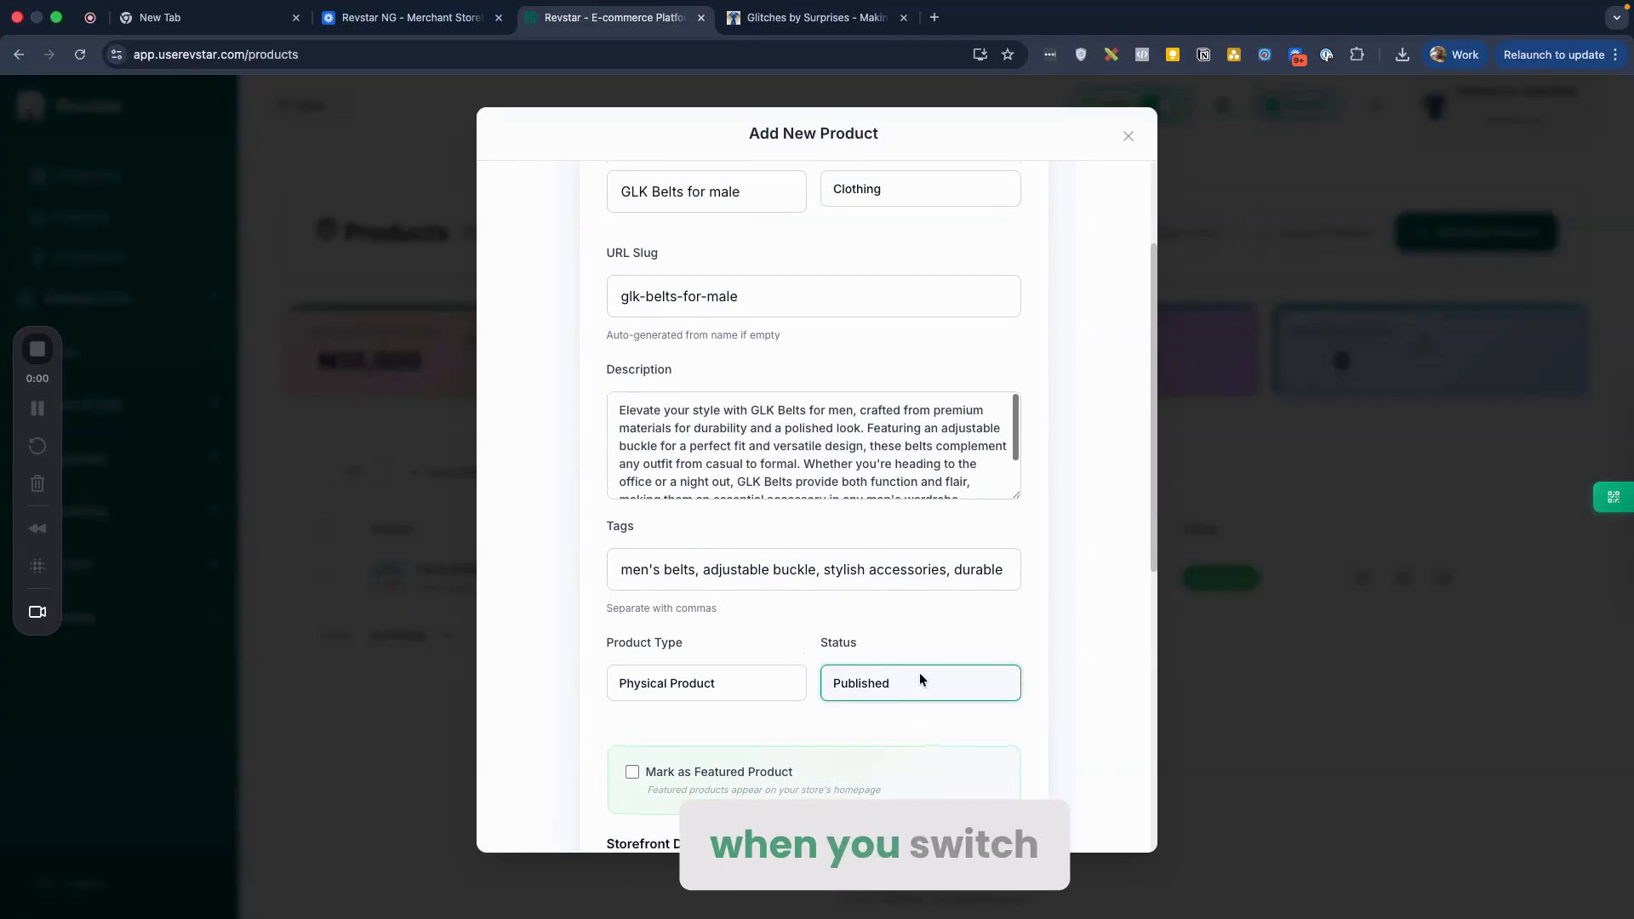
scroll(927, 685, "down", 7)
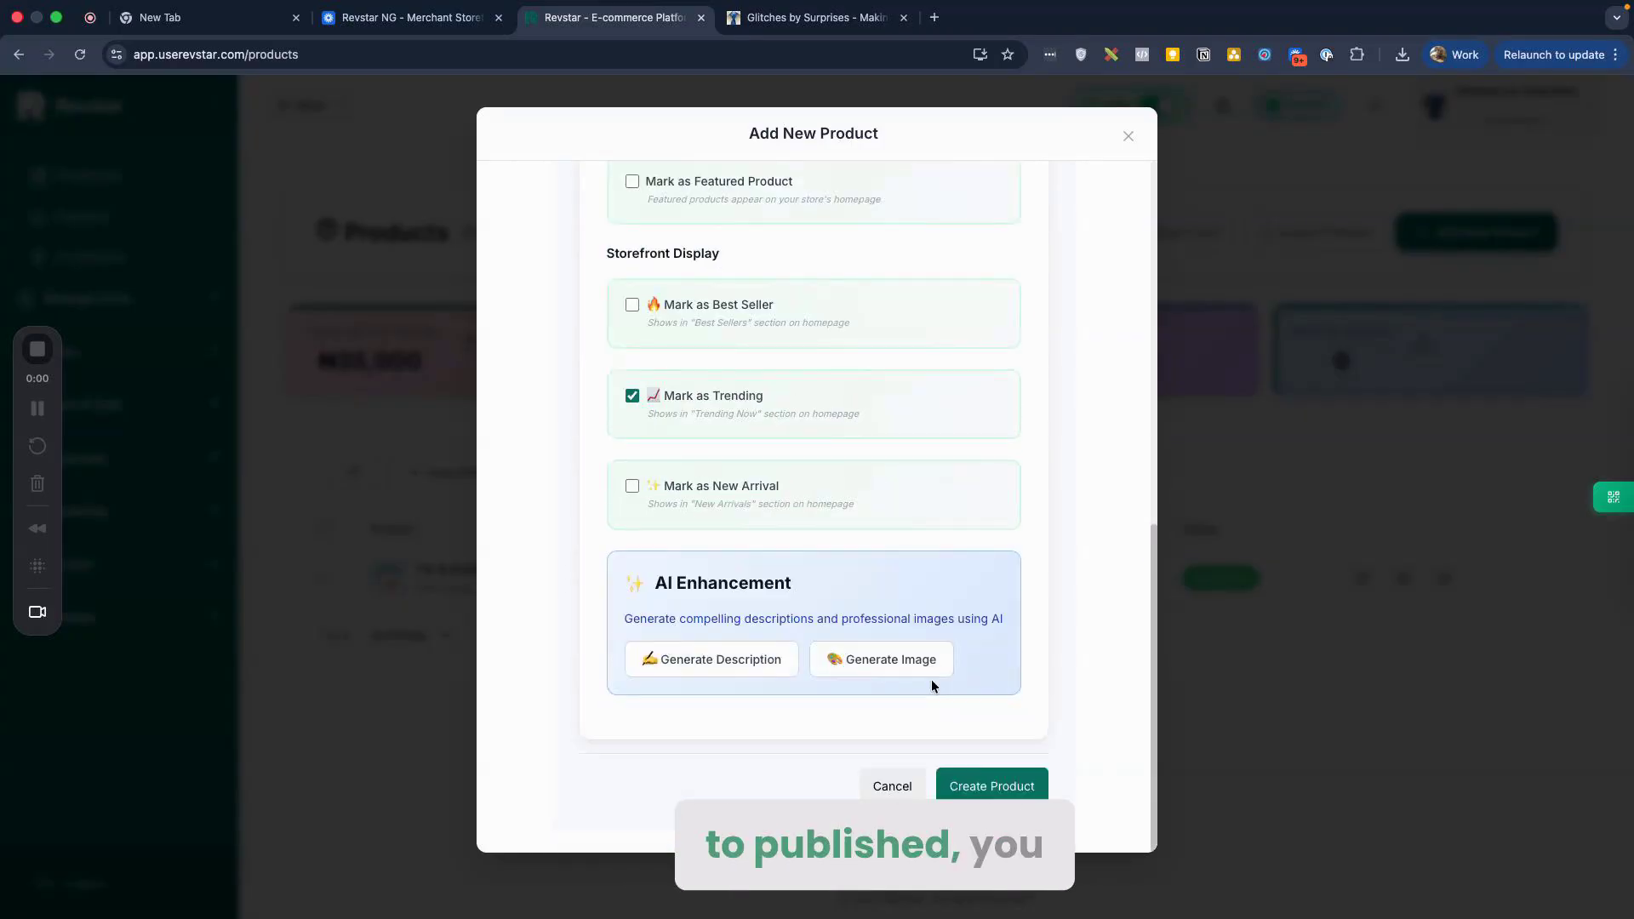
scroll(989, 552, "up", 1)
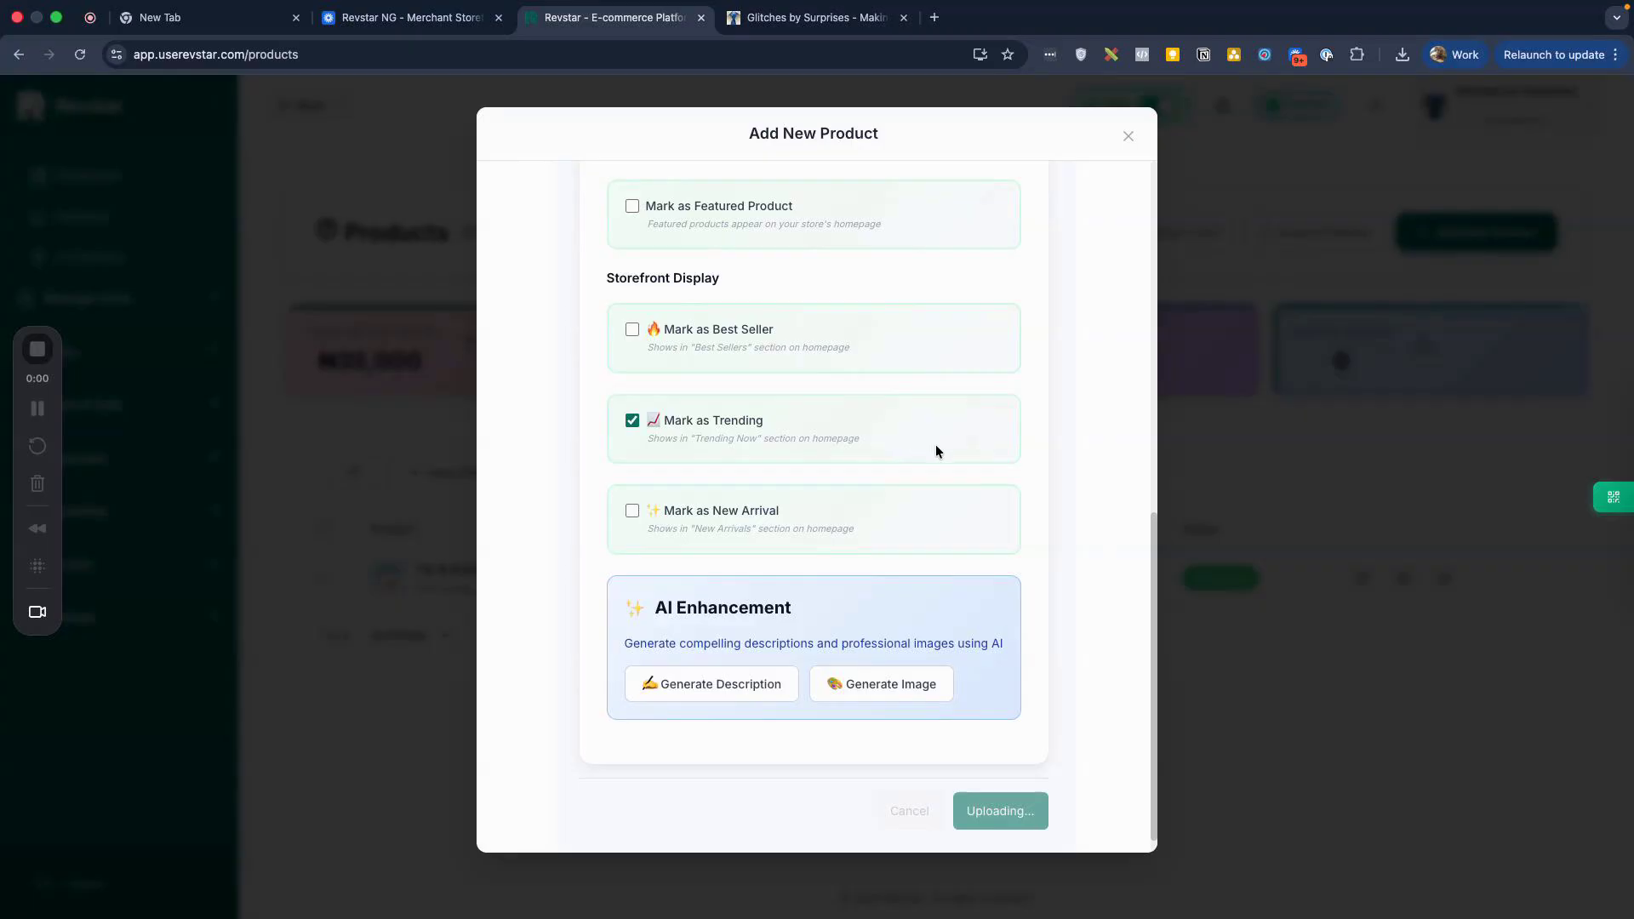
Step: Wait while the belt product uploads and saves, then switch to the Loom tab
scroll(936, 451, "up", 1)
scroll(936, 451, "down", 2)
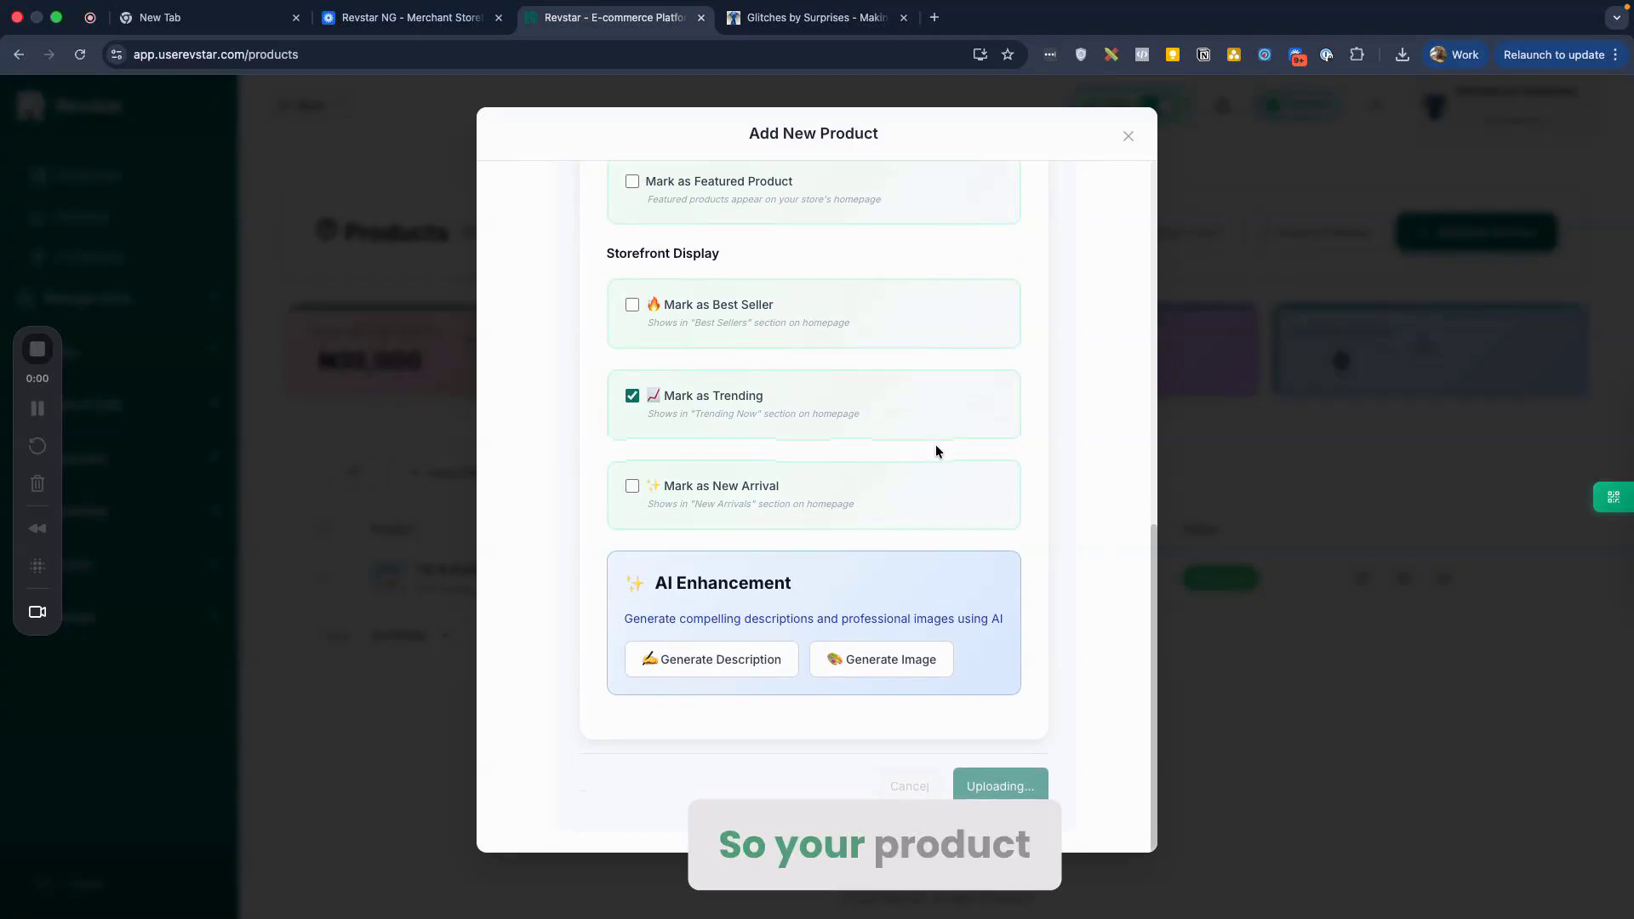
scroll(936, 452, "up", 10)
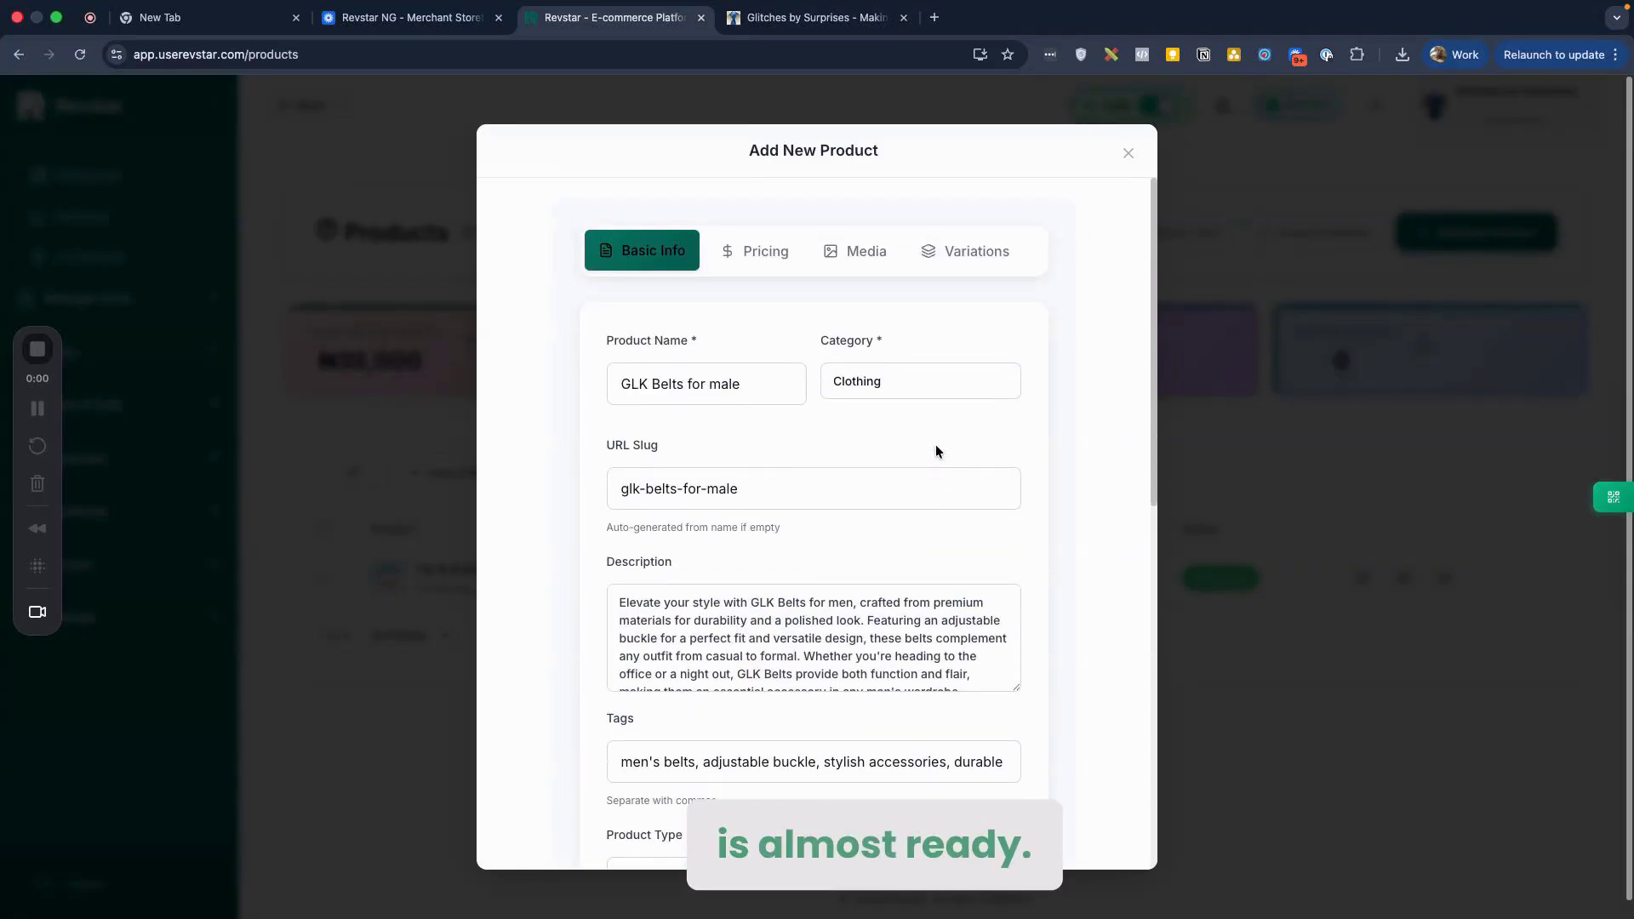
scroll(936, 451, "down", 10)
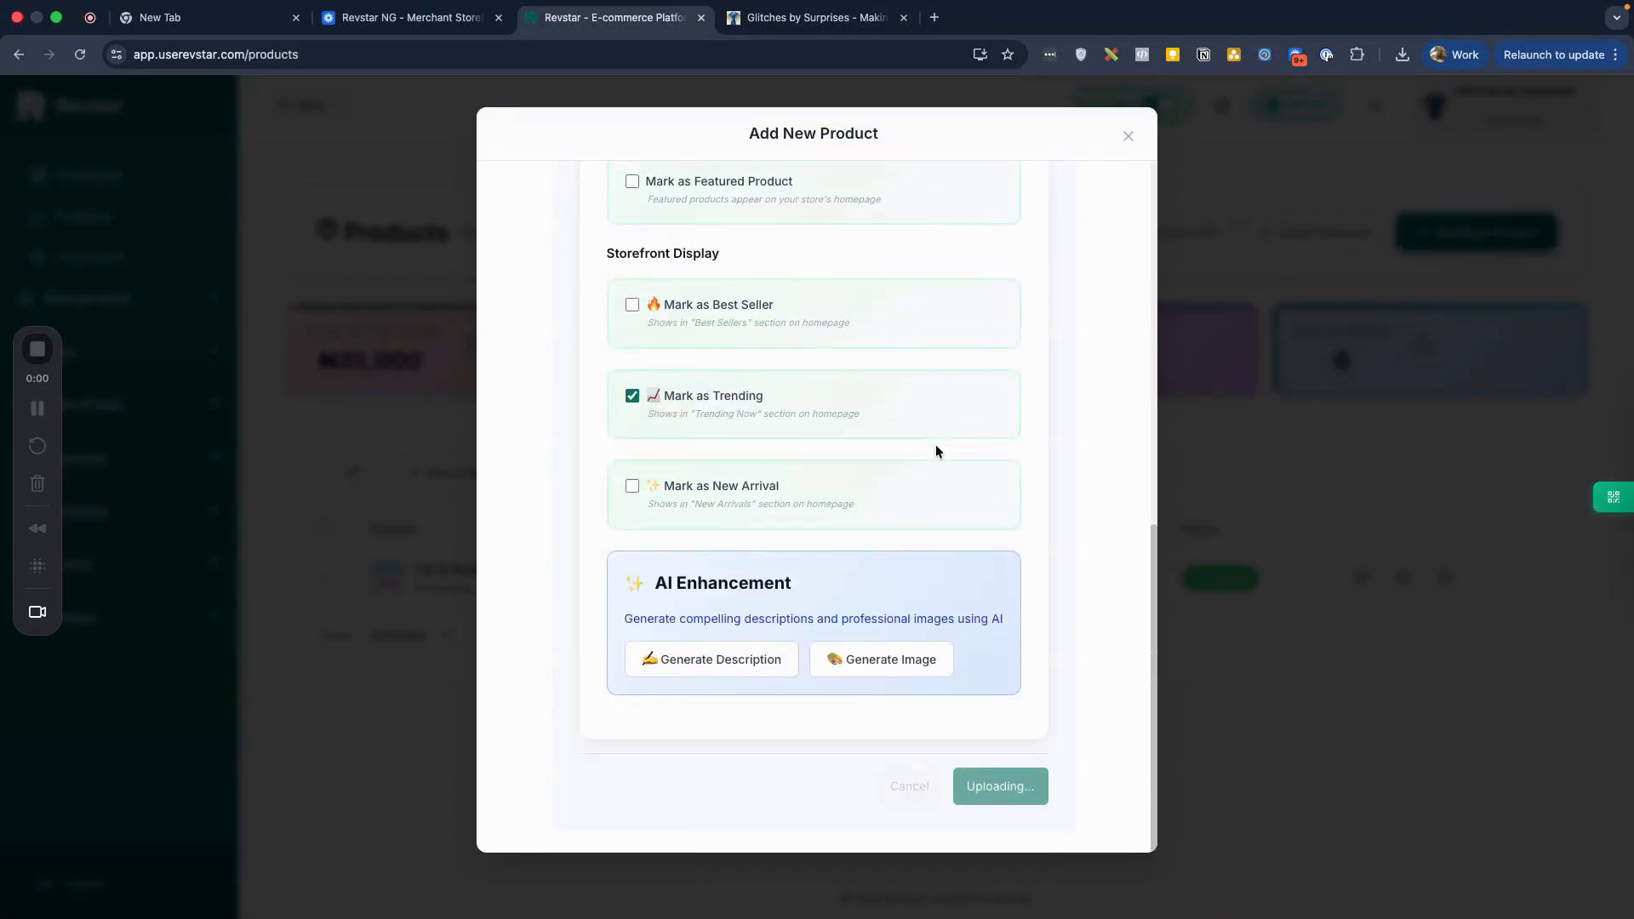
left_click(409, 17)
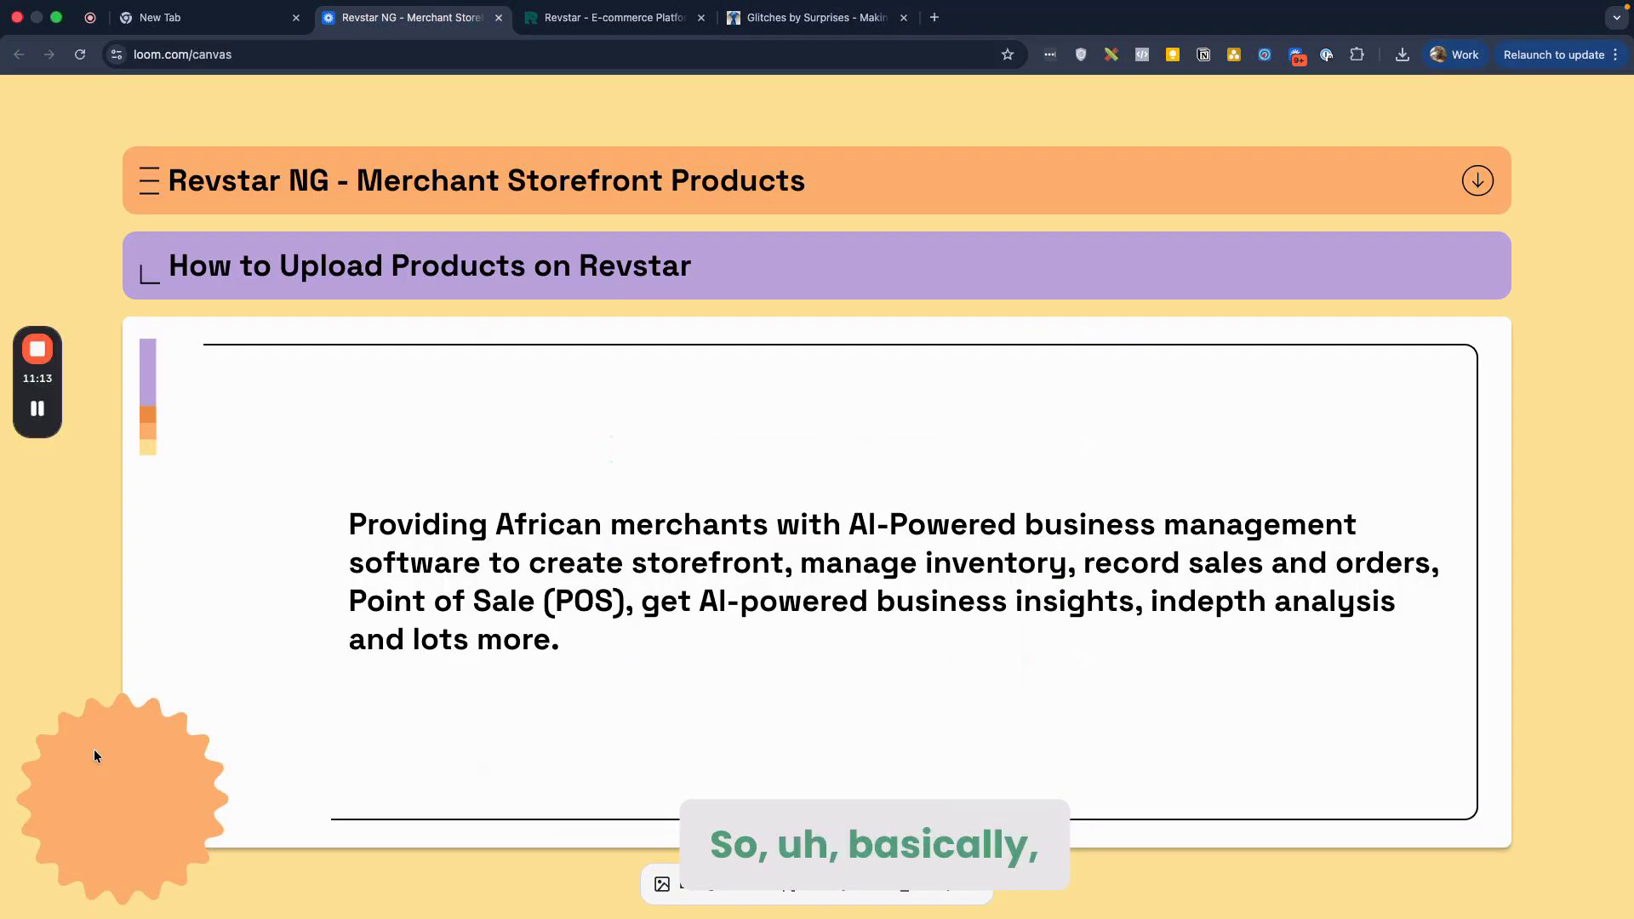
Step: Confirm the GLK Belts row shows 3 variations and Published, then display its QR code
left_click(597, 56)
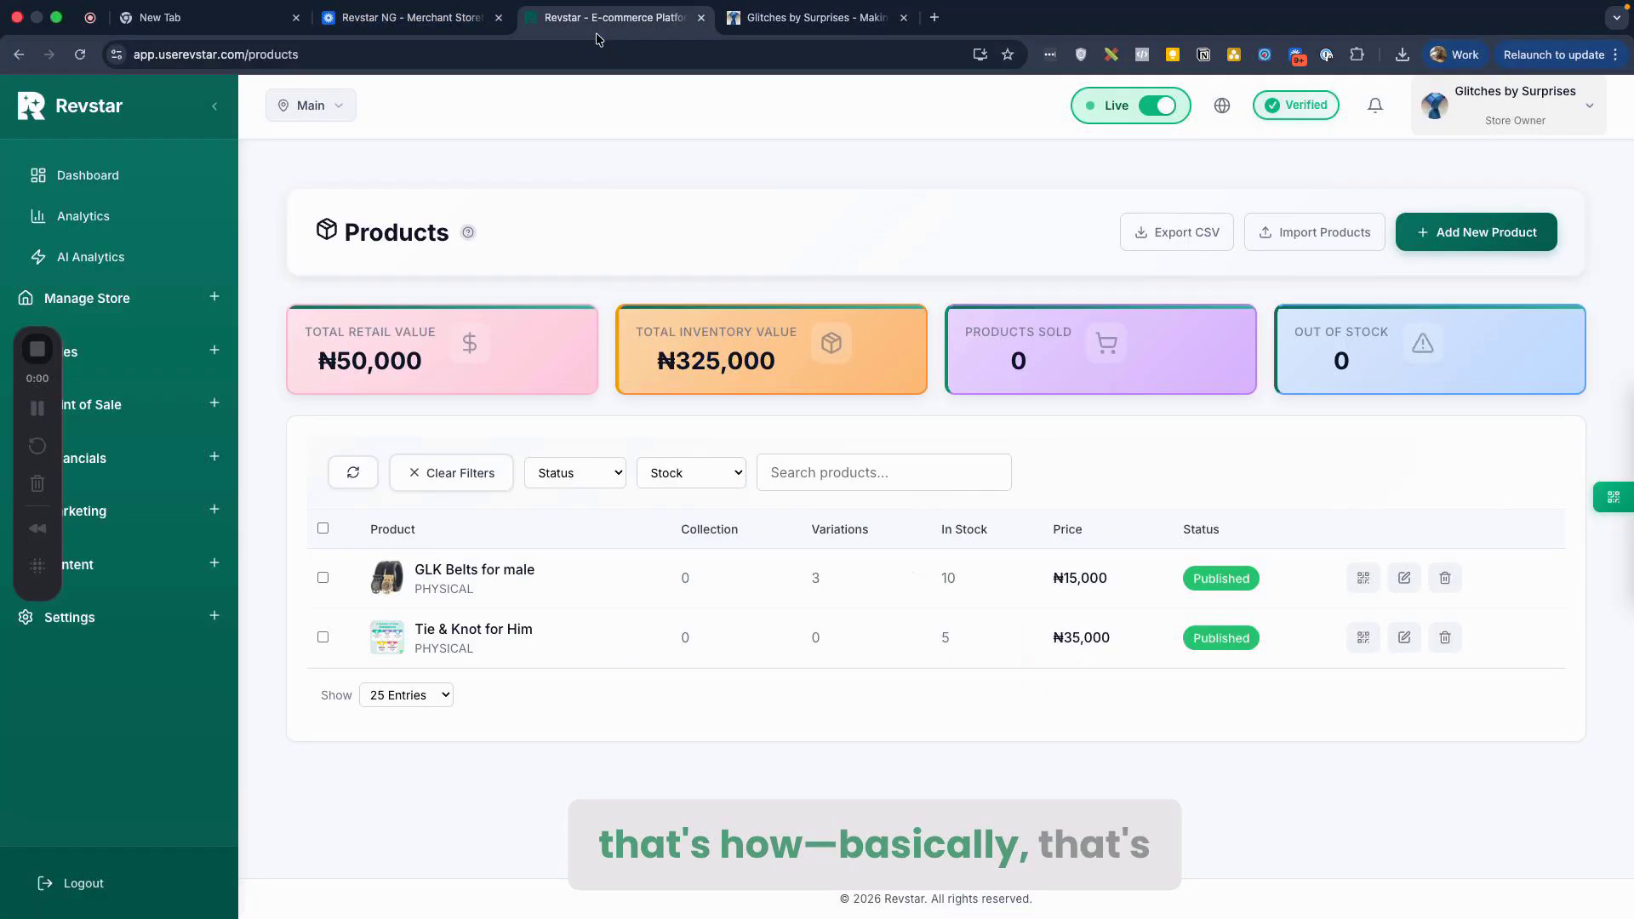
scroll(727, 332, "down", 3)
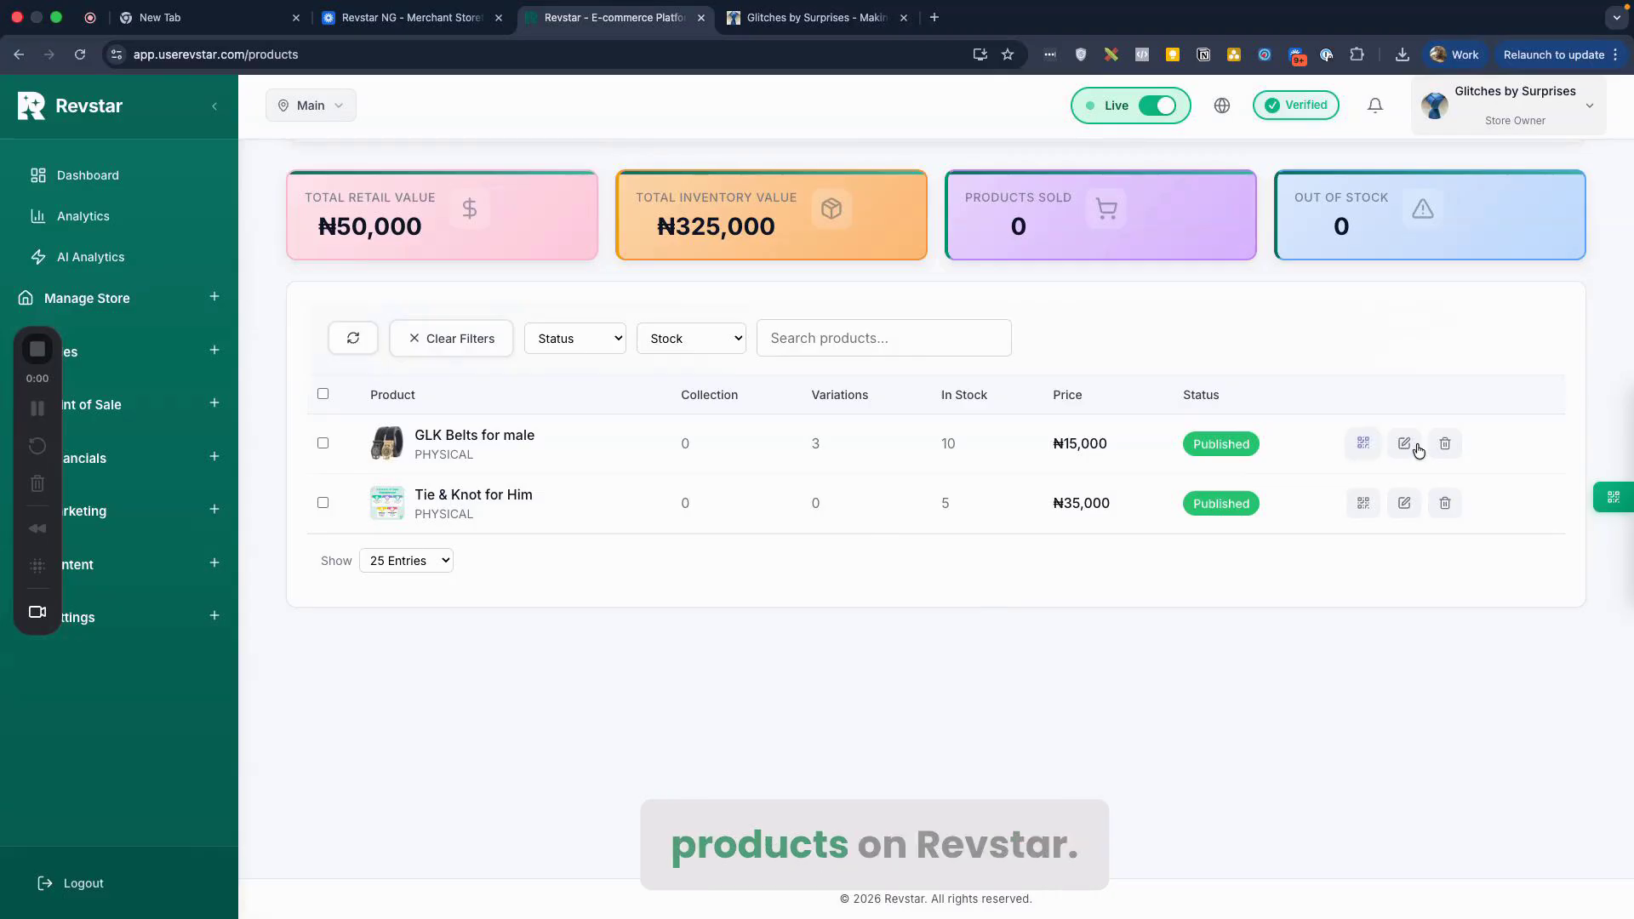
scroll(1111, 482, "down", 1)
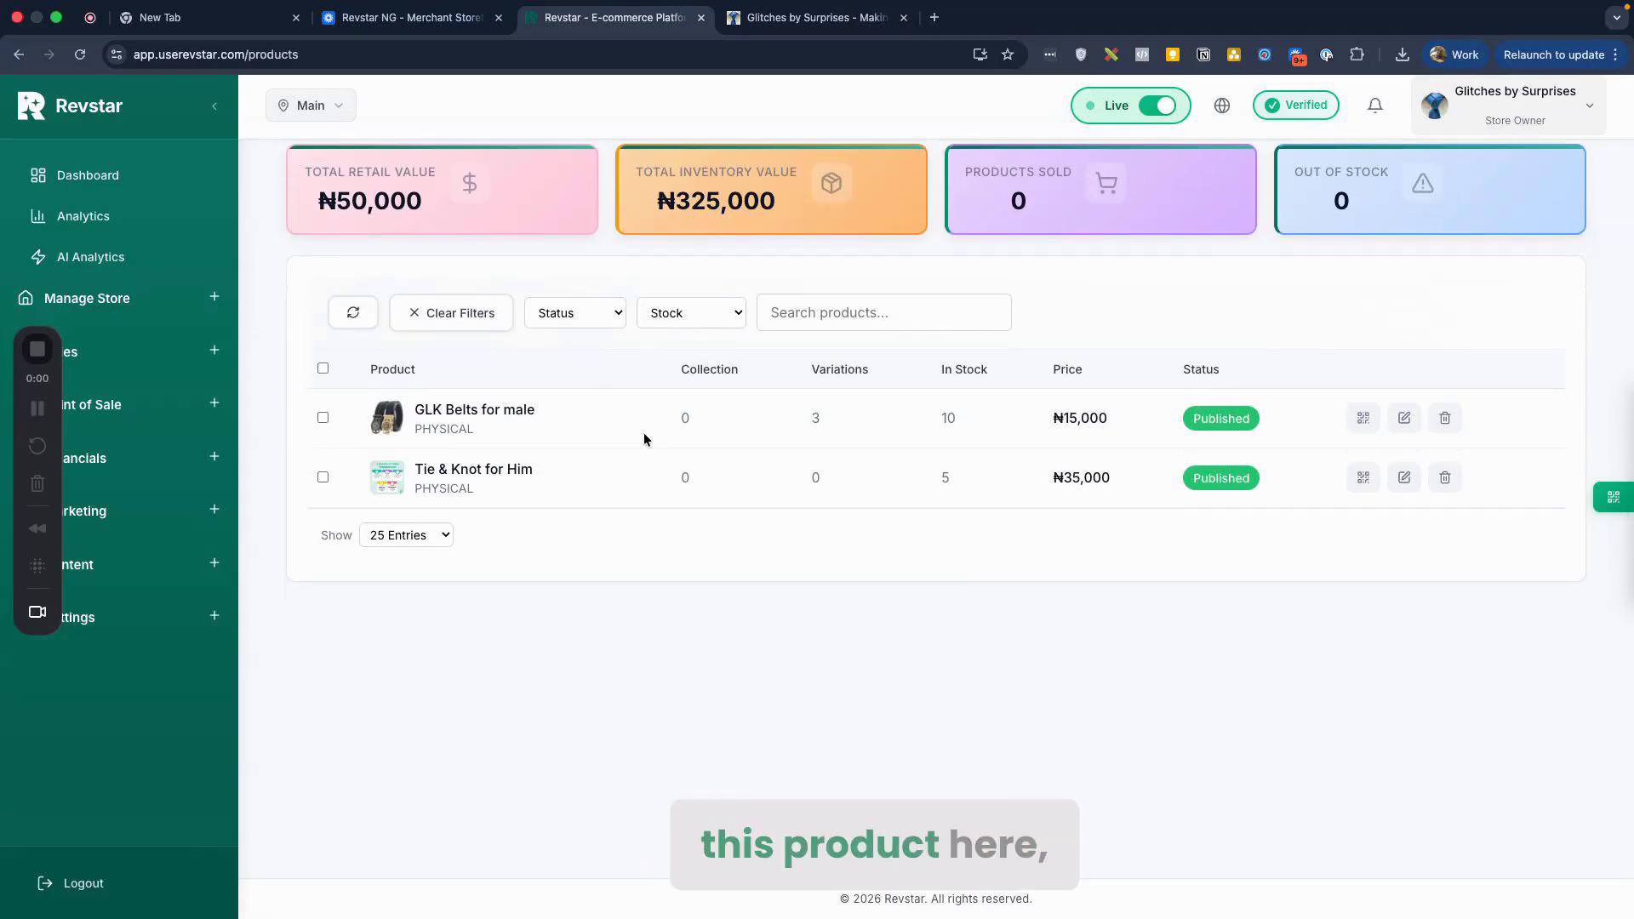
double_click(815, 419)
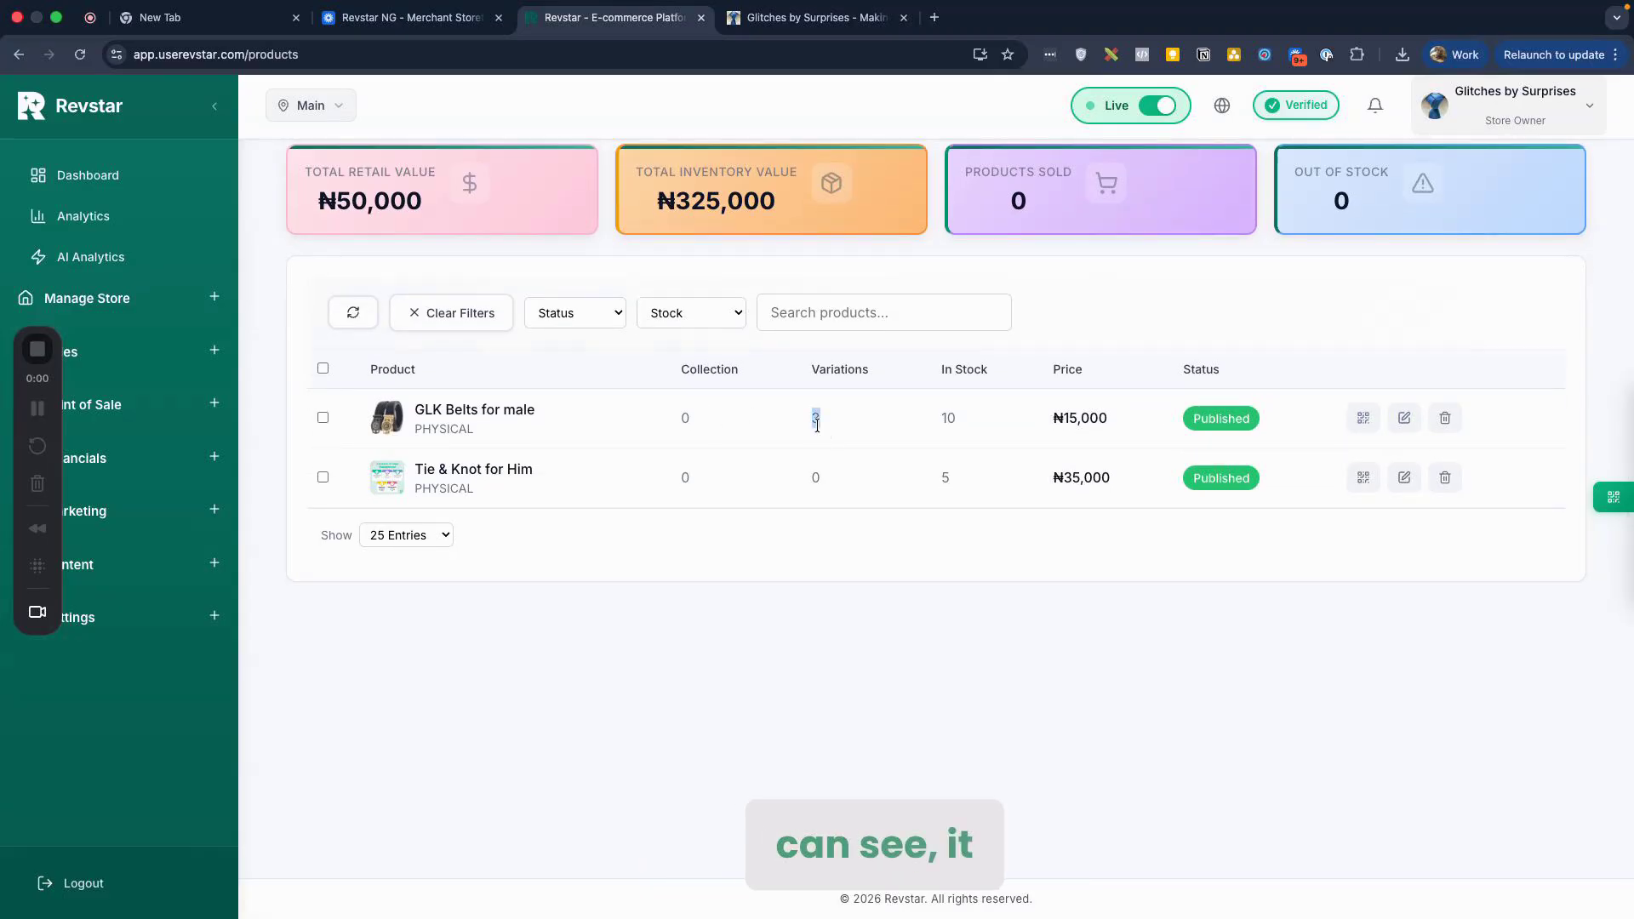
left_click(816, 421)
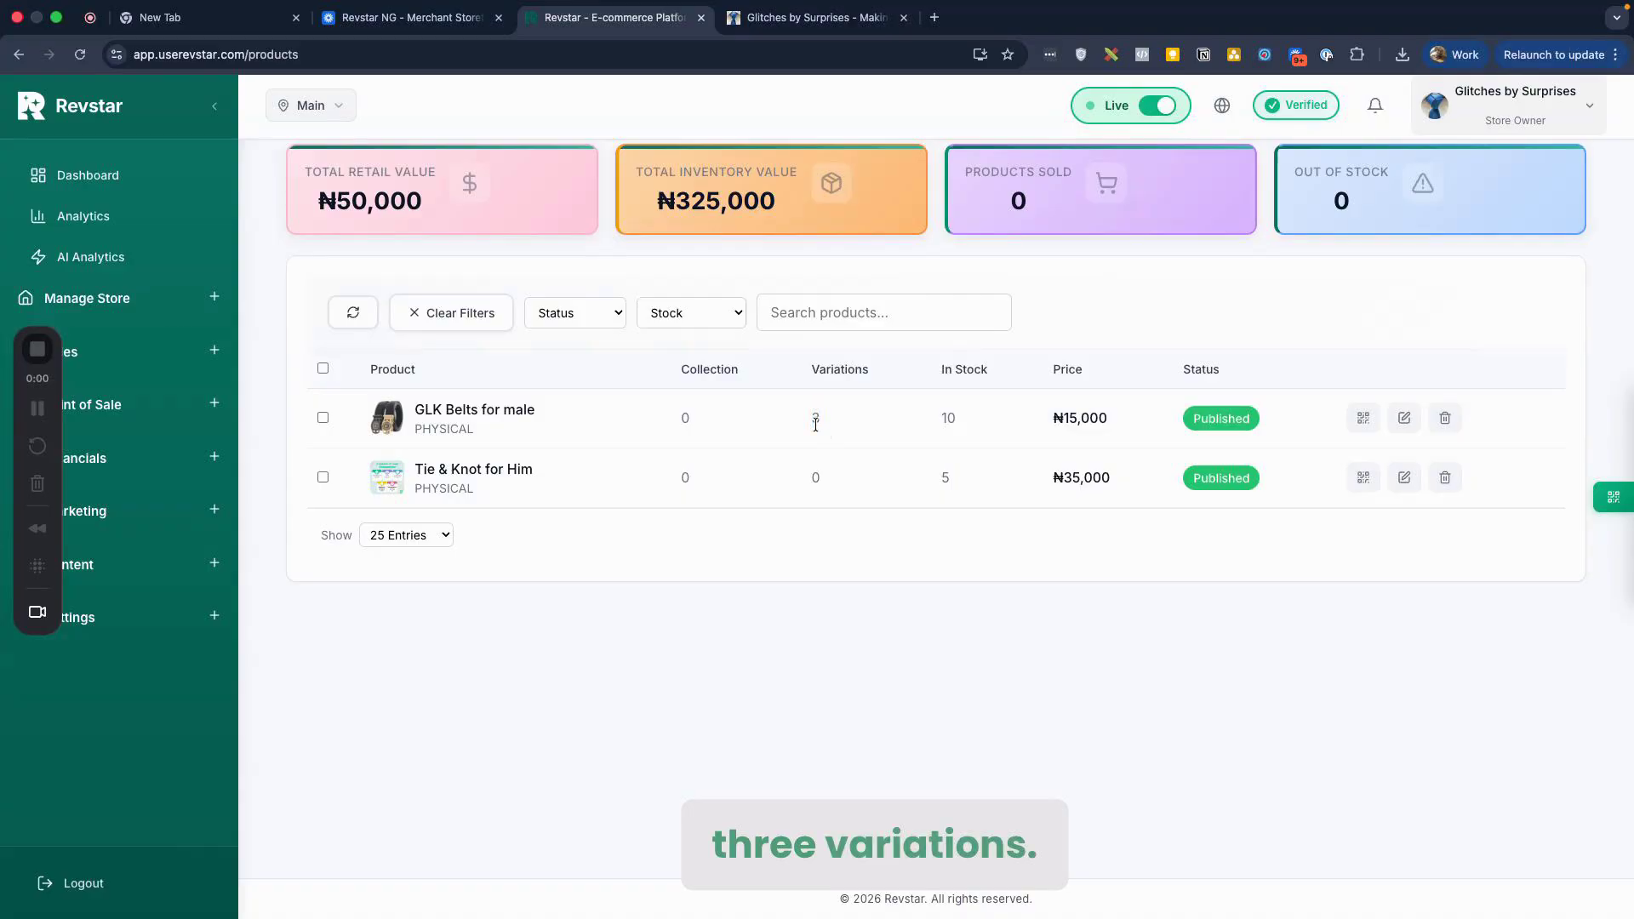
left_click(1361, 420)
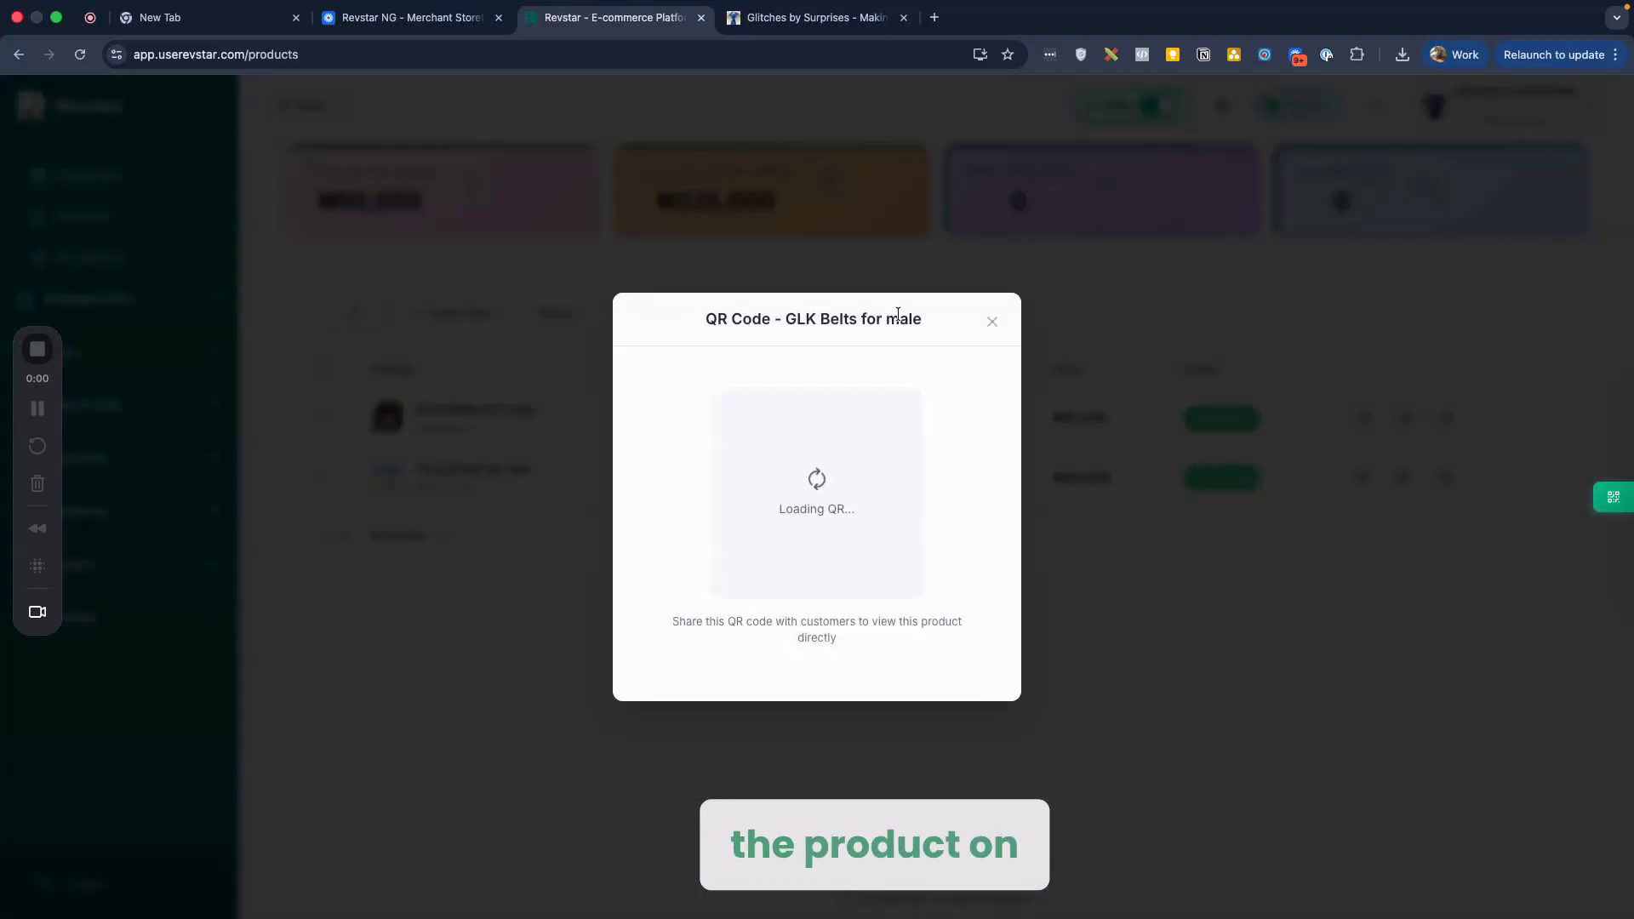
Step: Reload the Glitches by Surprises storefront and scroll to All Products to find GLK Belts for male
left_click(790, 19)
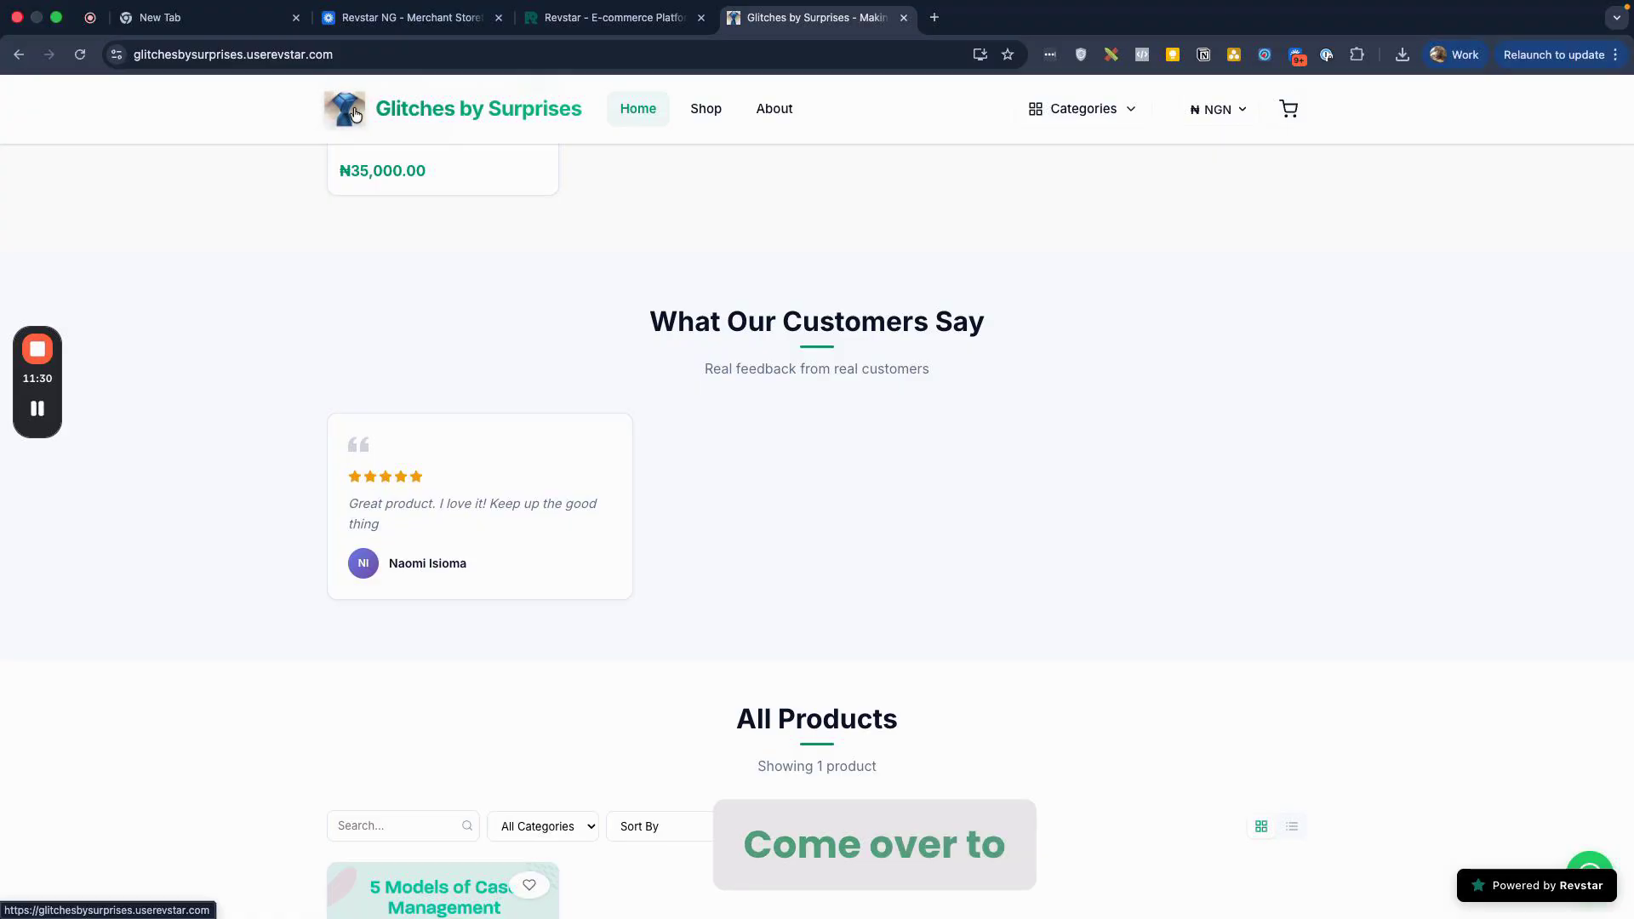
left_click(355, 114)
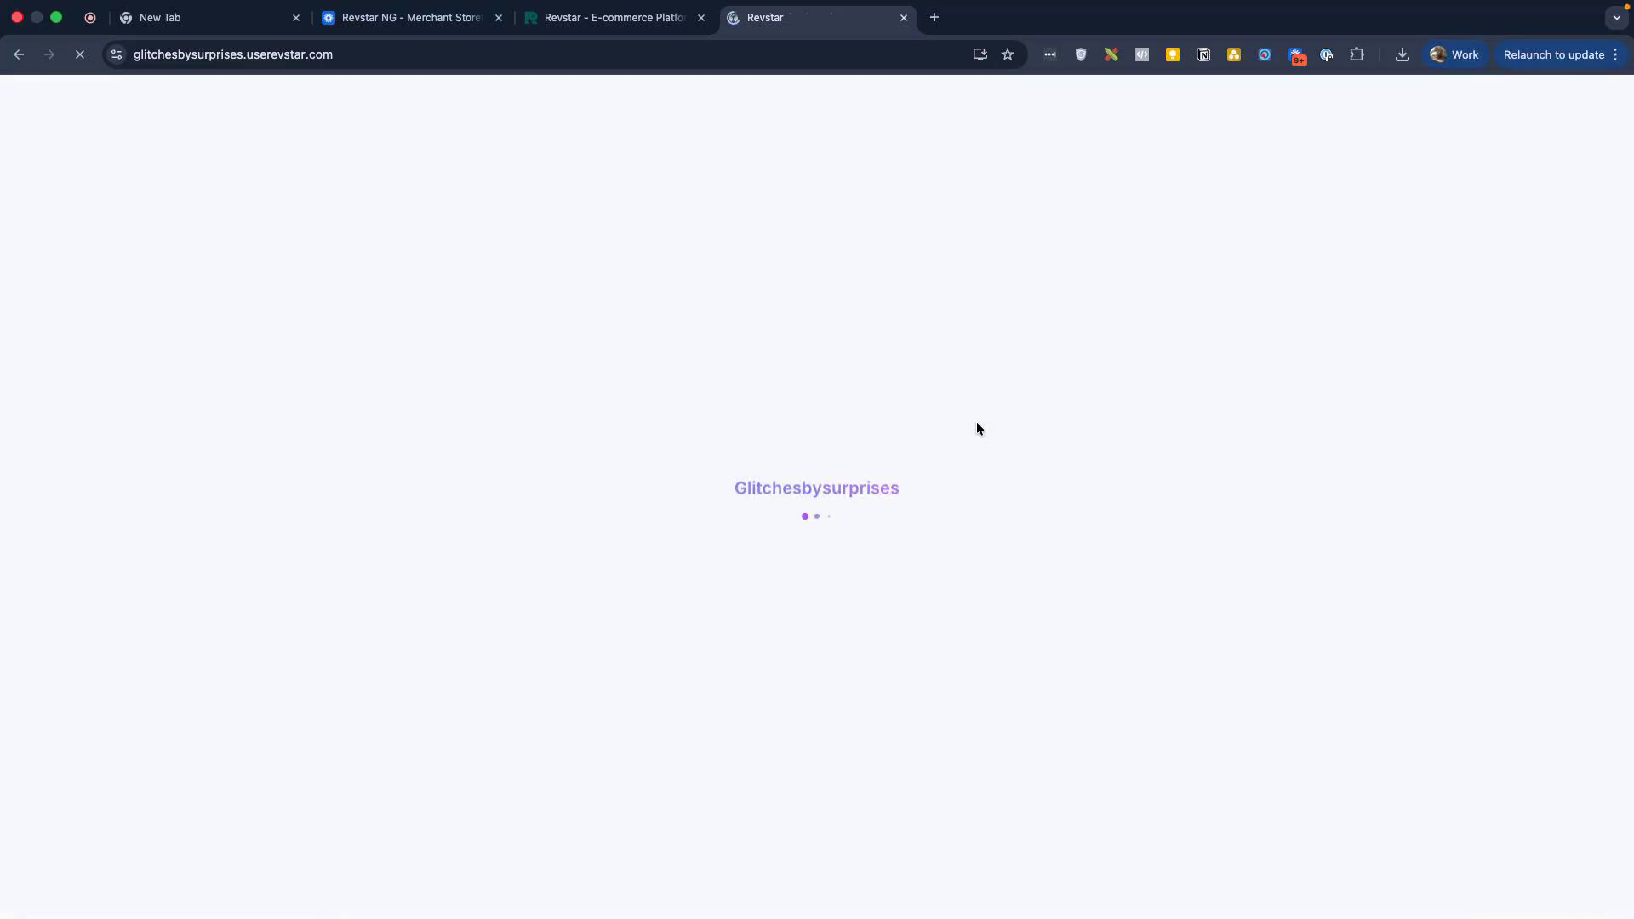
scroll(977, 429, "down", 6)
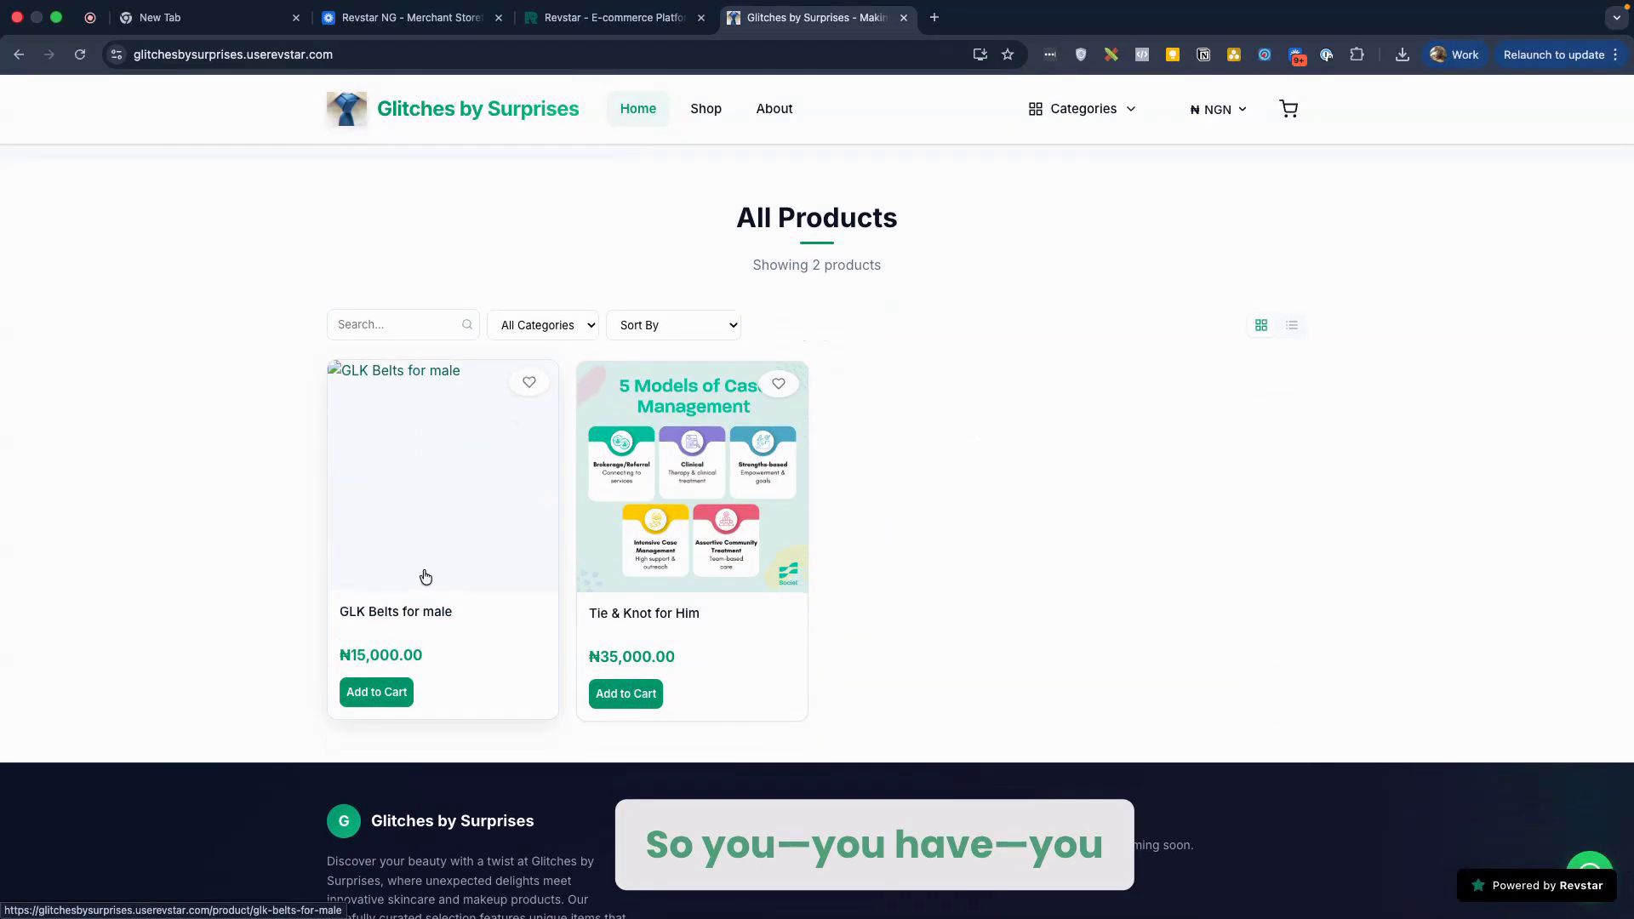
Step: Open the GLK Belts for male product page and browse all four product photos
left_click(471, 558)
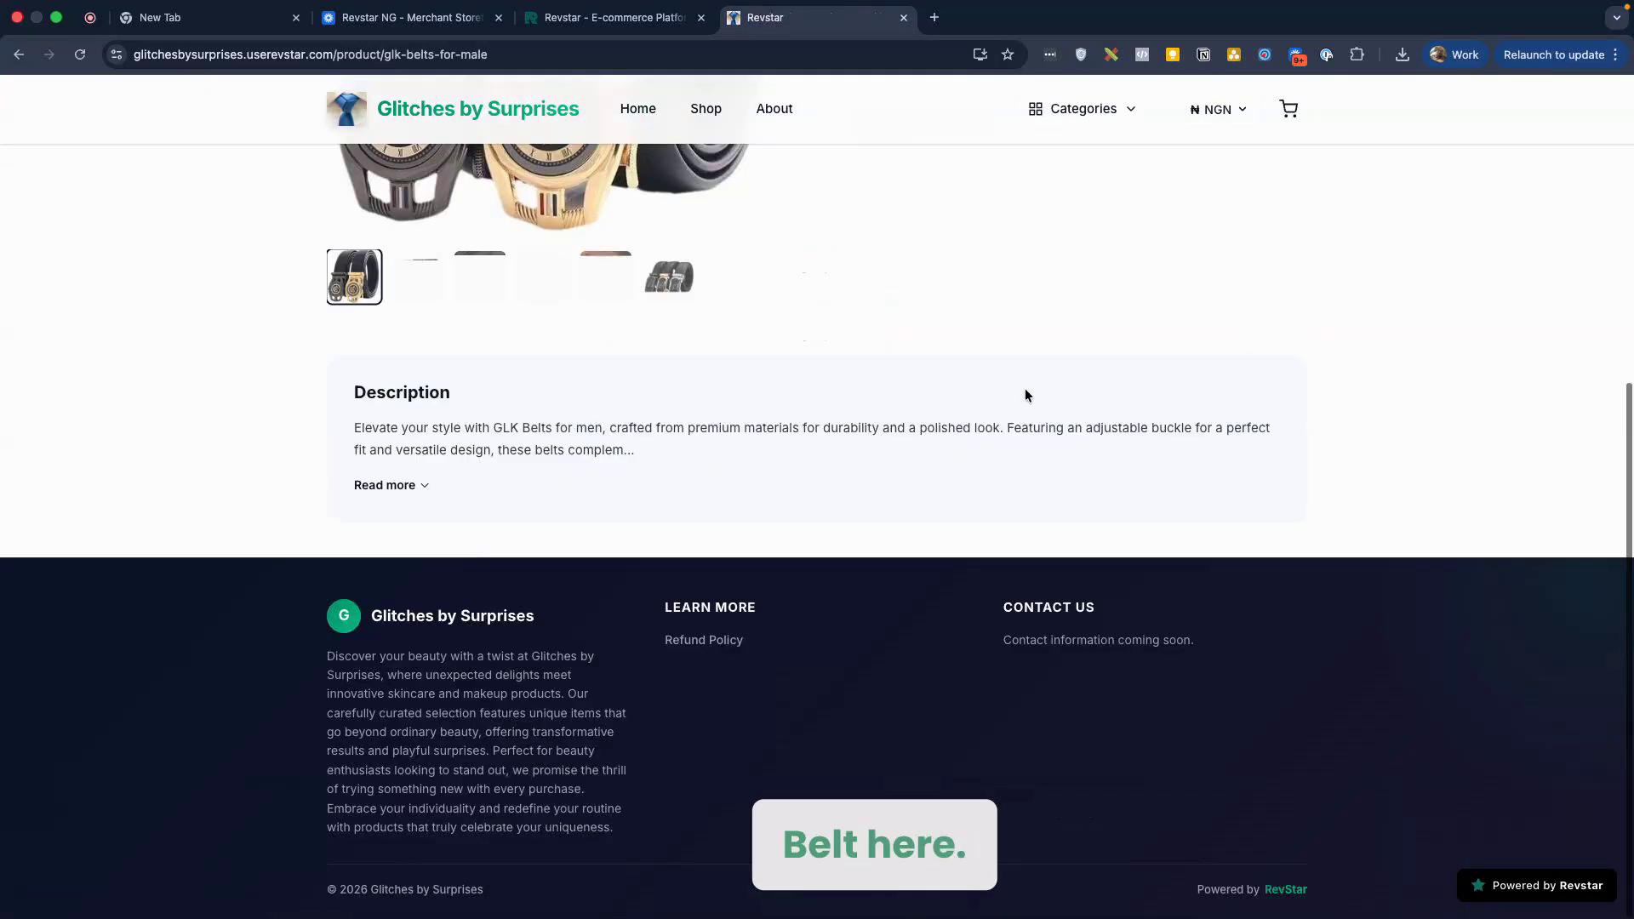
scroll(1024, 391, "up", 6)
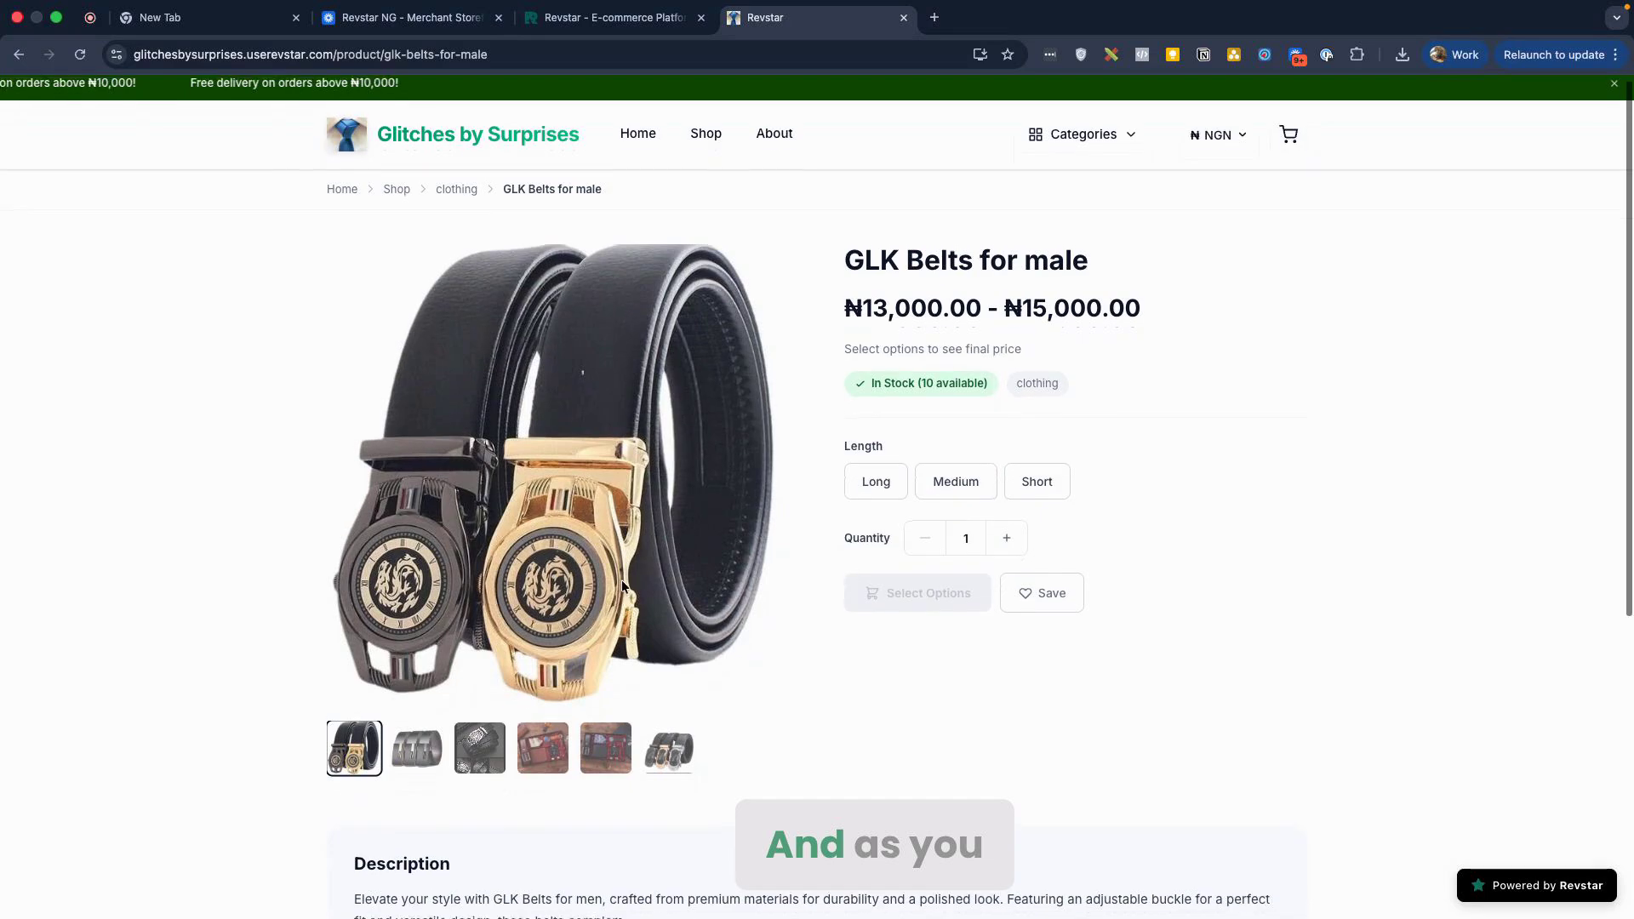
left_click(403, 766)
left_click(479, 762)
left_click(532, 766)
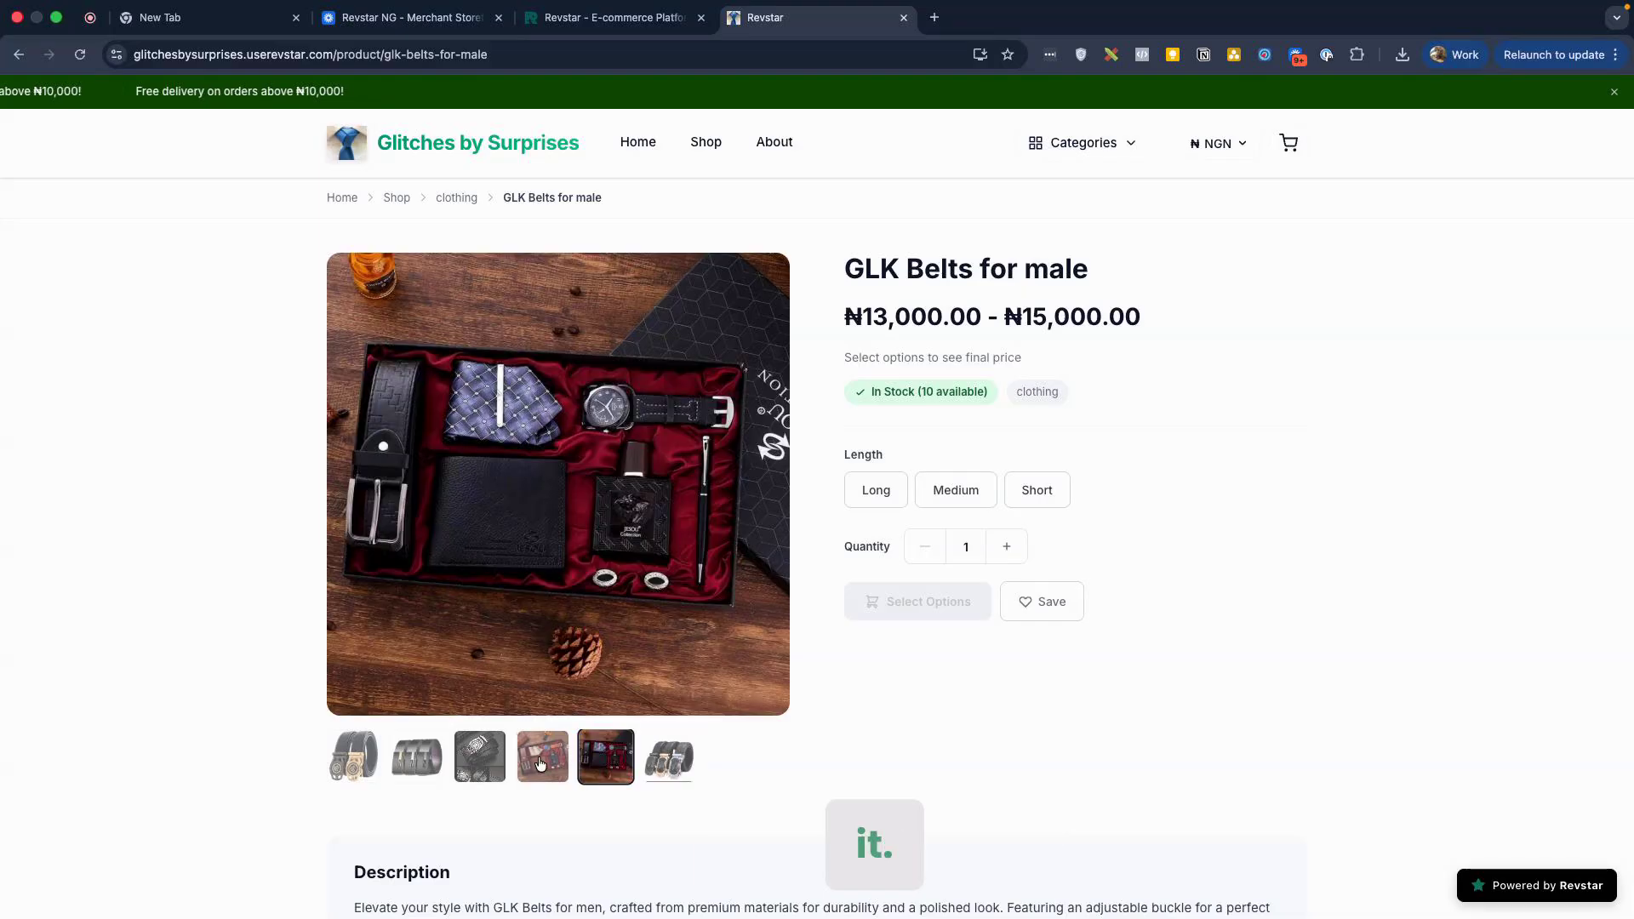
left_click(540, 764)
left_click(483, 760)
left_click(418, 757)
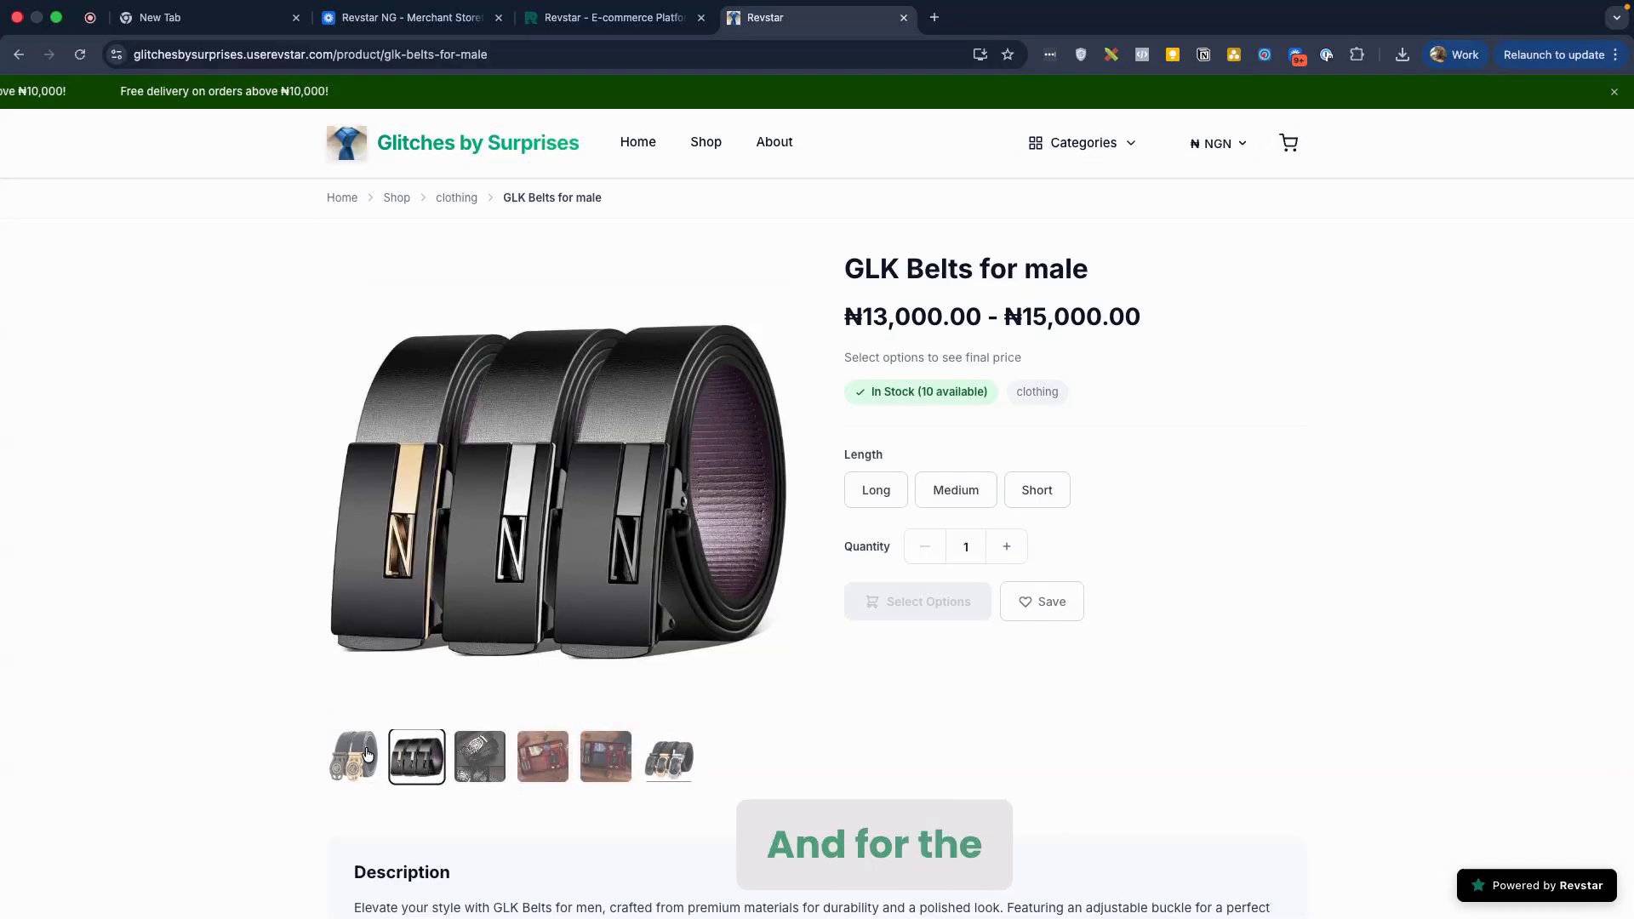
left_click(368, 754)
Step: Choose the Long length, showing ₦15,000 at 25% off ₦20,000
double_click(914, 313)
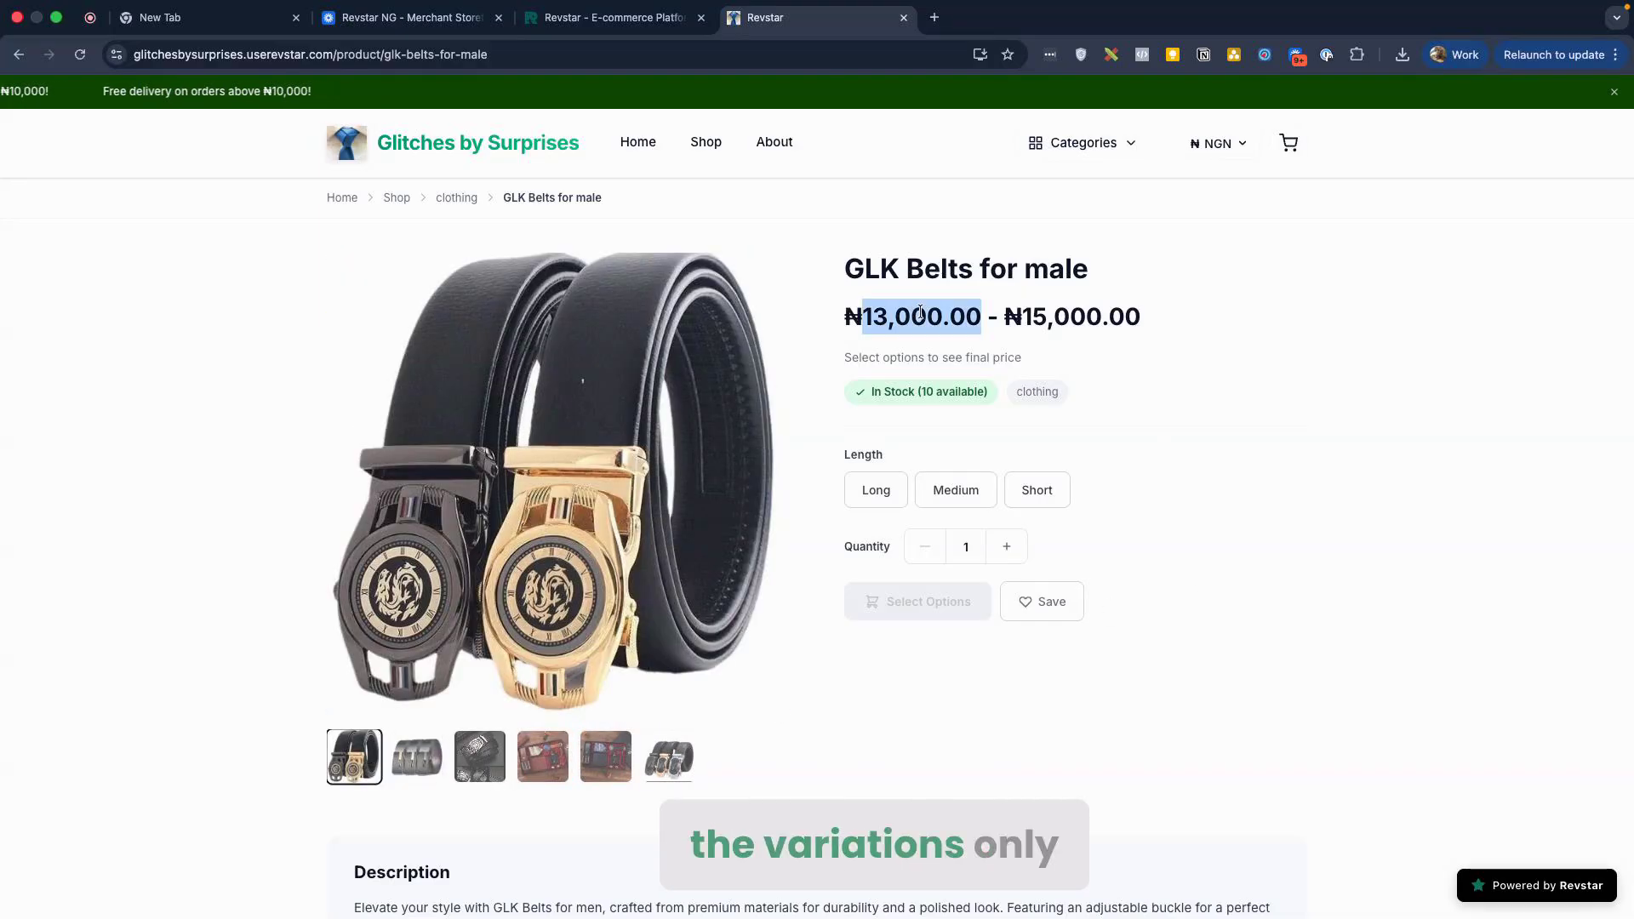
left_click(920, 314)
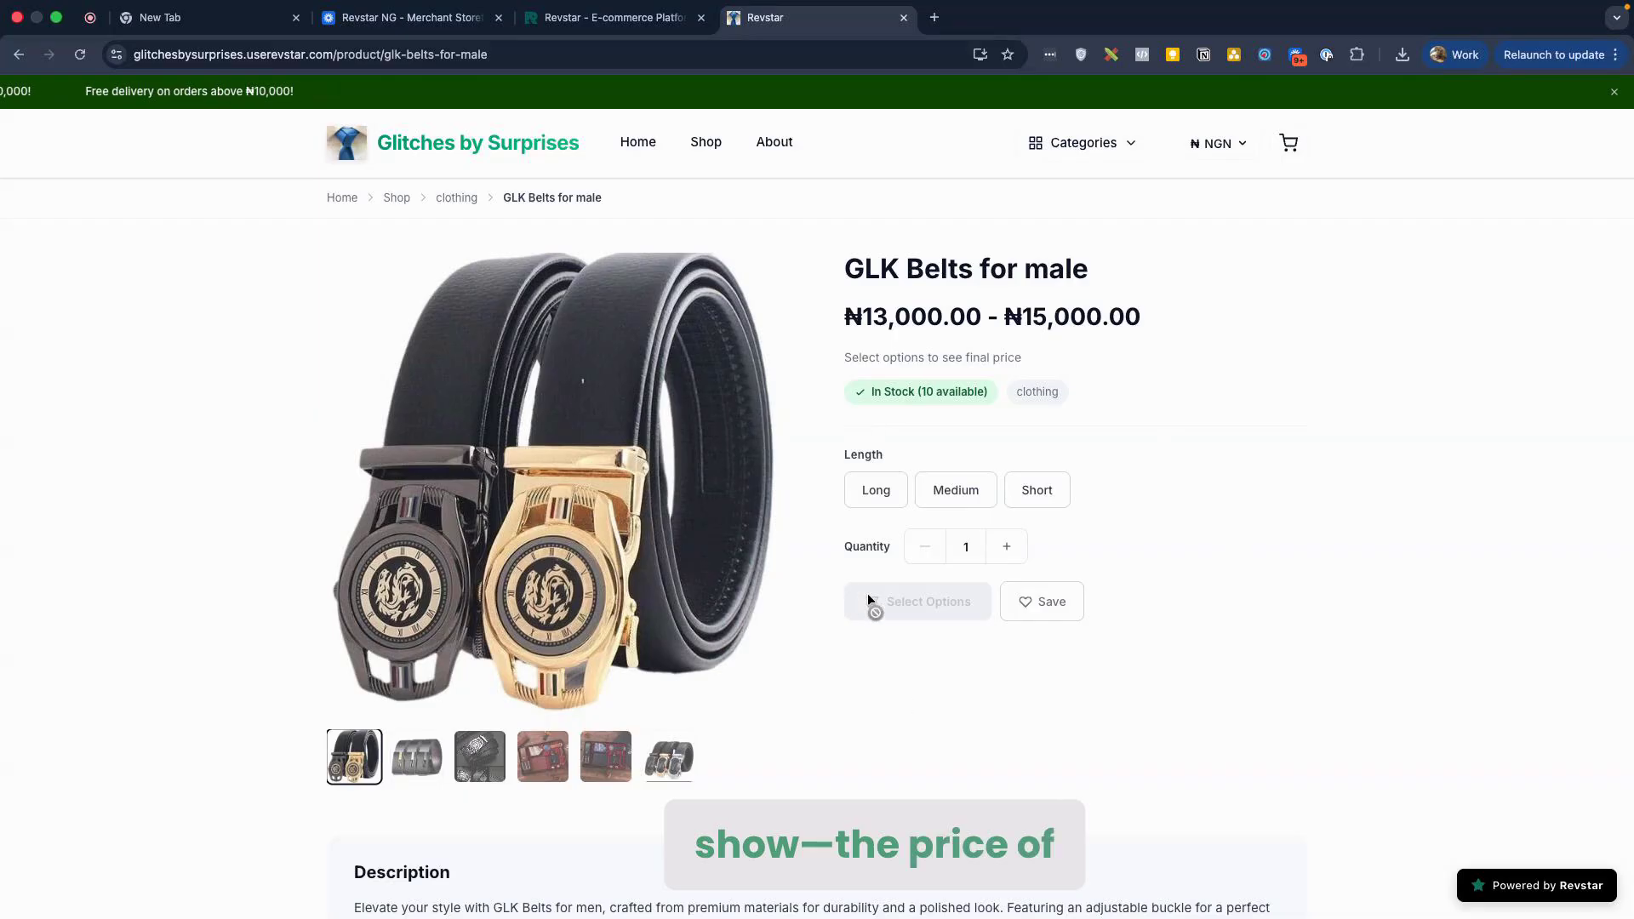
left_click(877, 505)
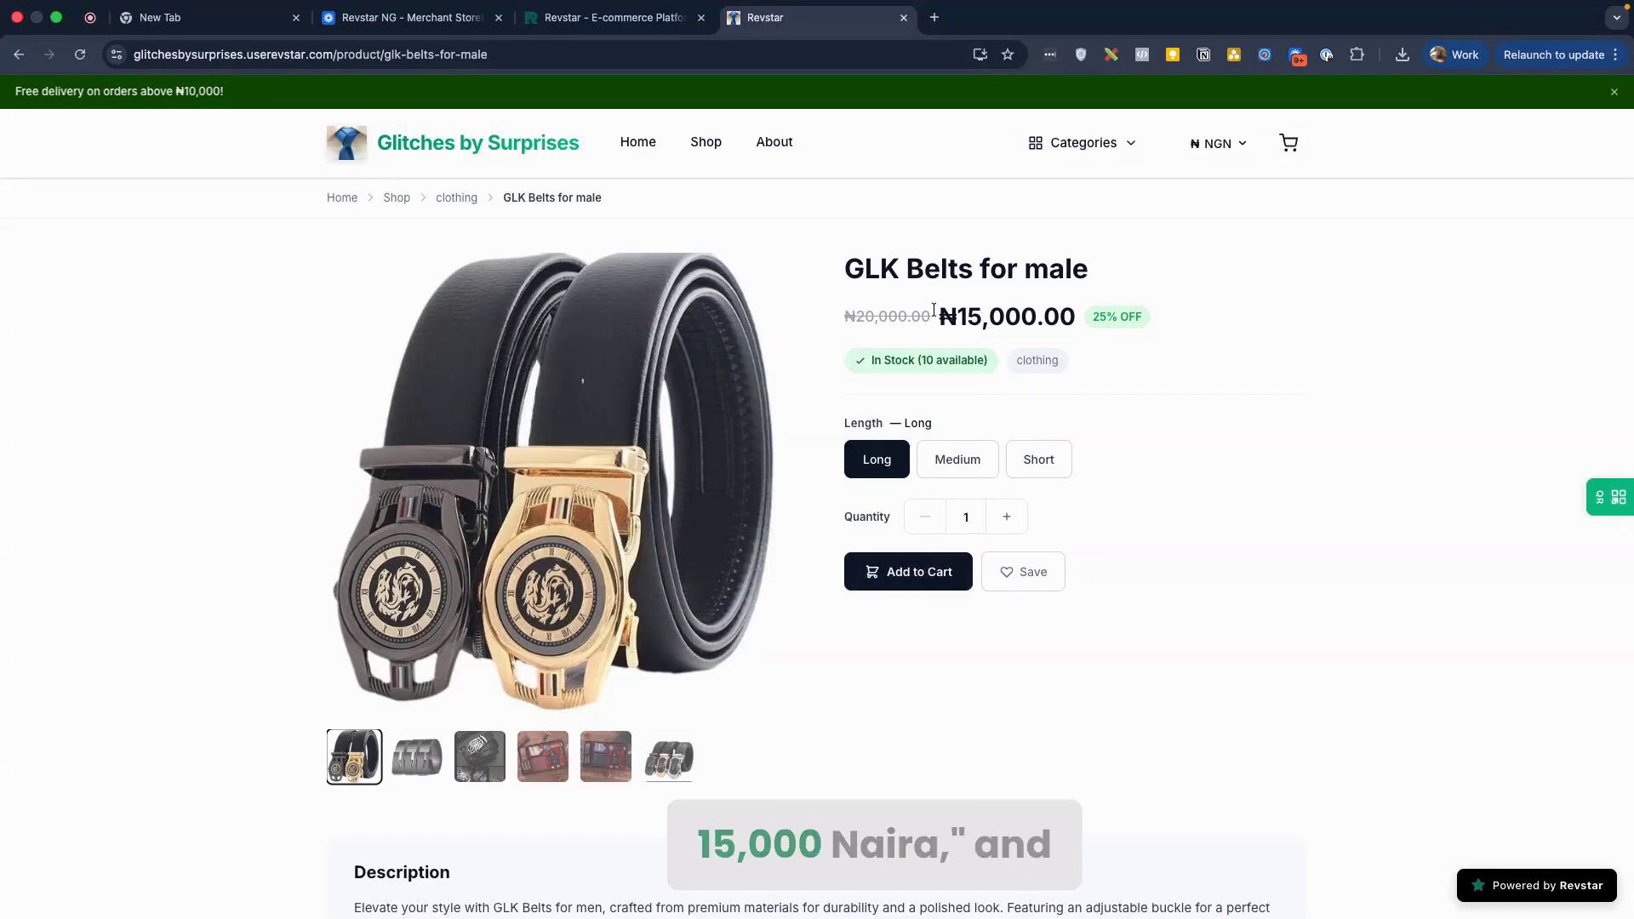
Step: Inspect the Long price: ₦15,000.00 discounted from the crossed-out ₦20,000
left_click_drag(844, 317, 910, 317)
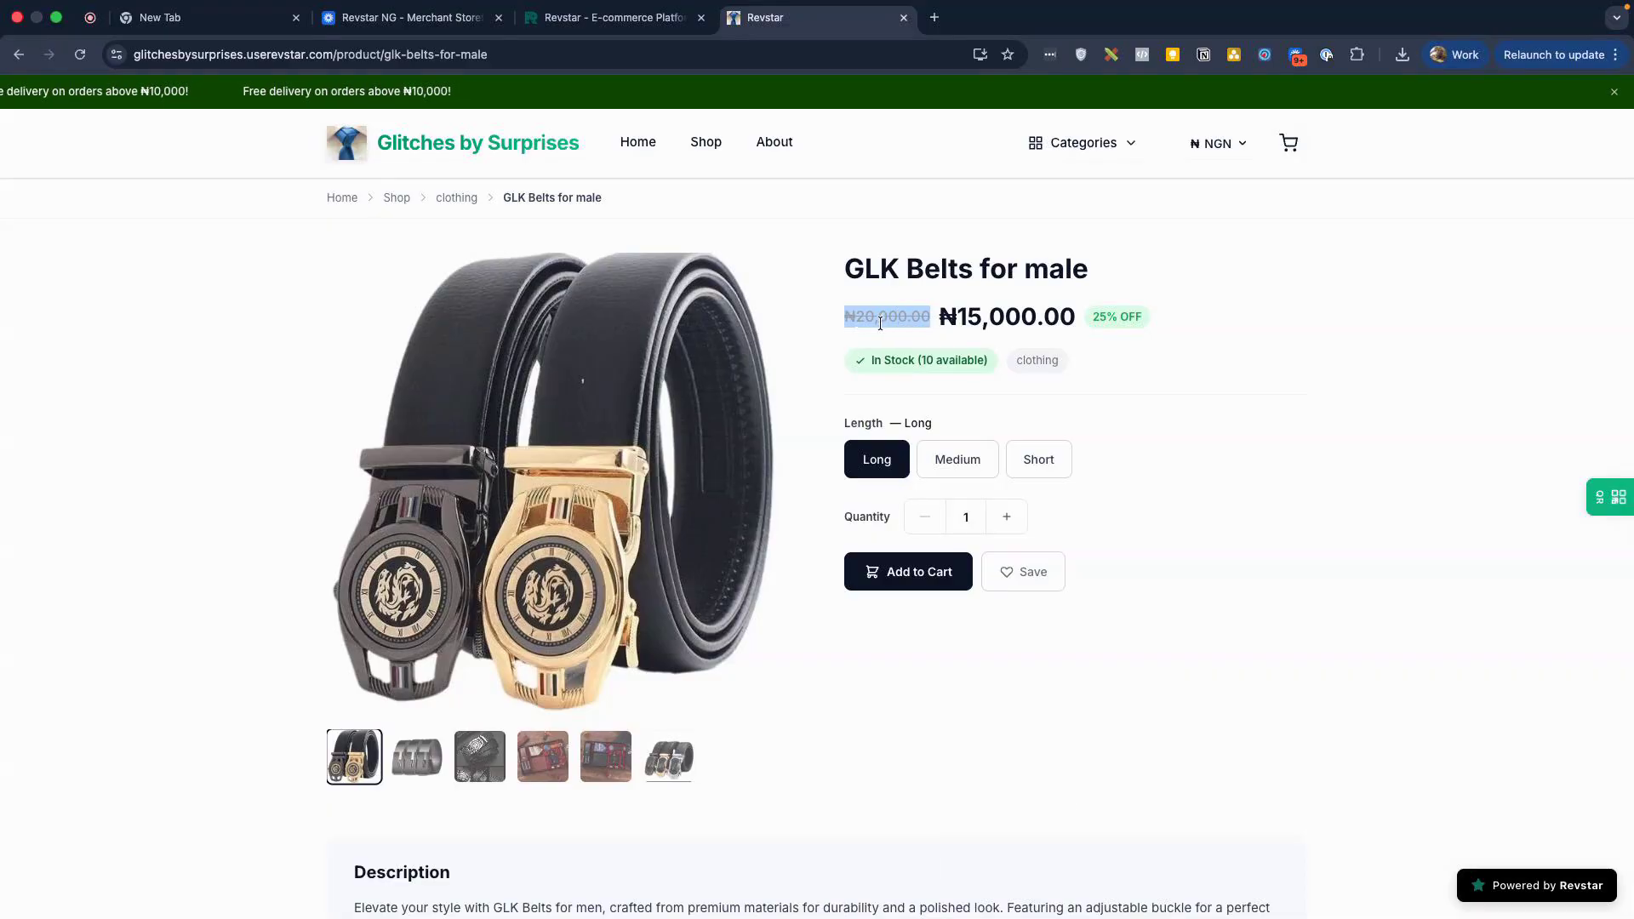
left_click(835, 321)
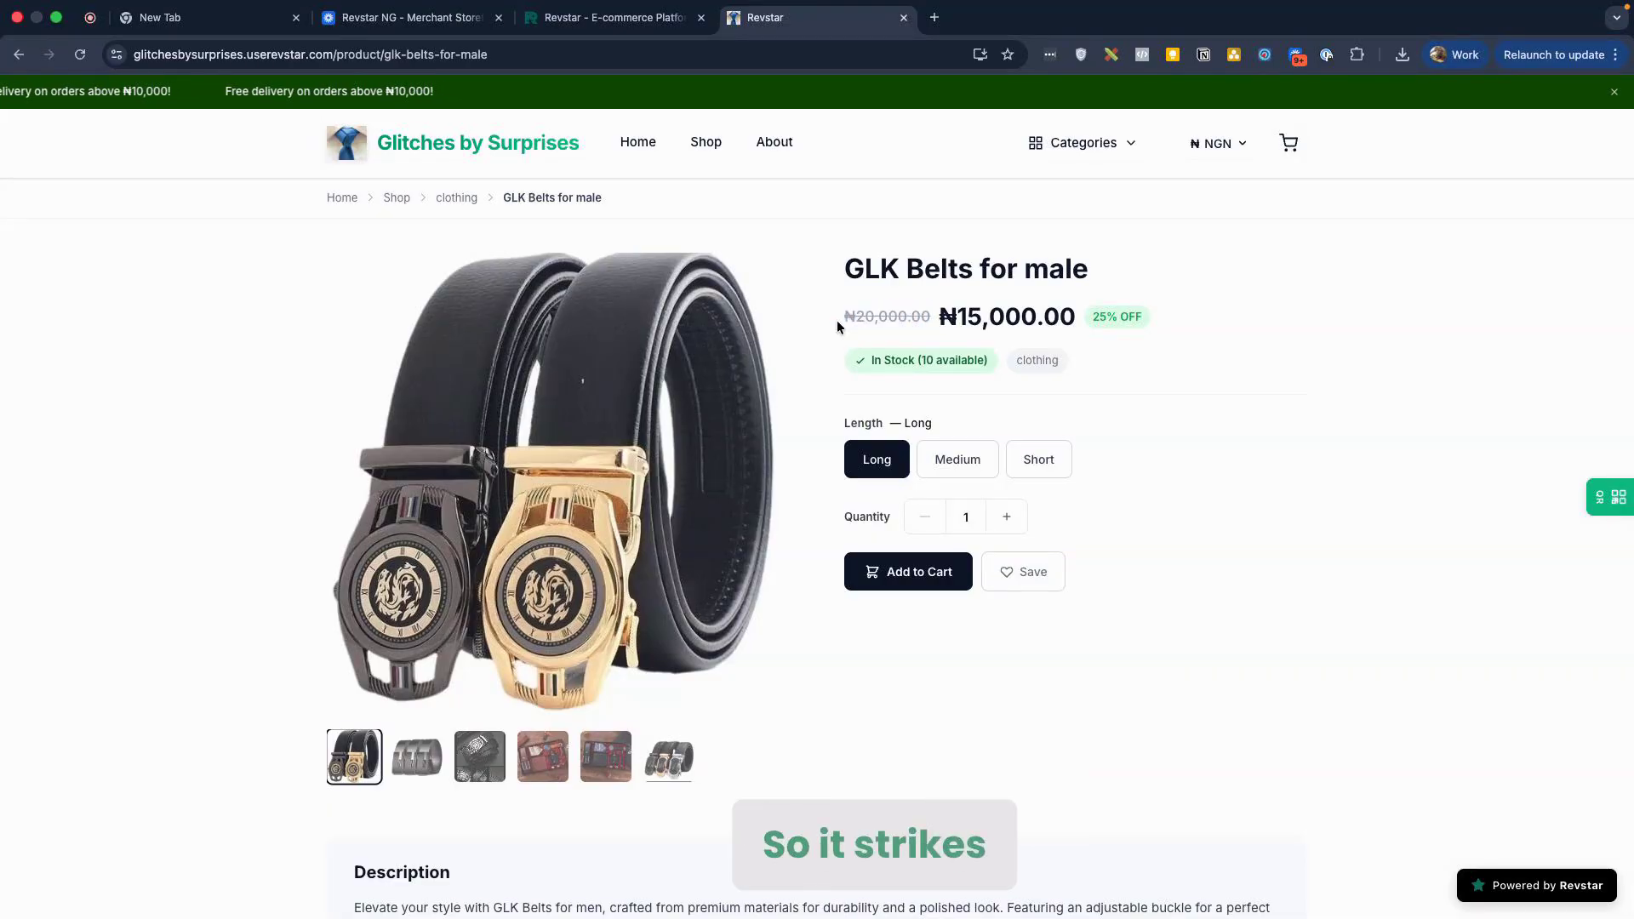
left_click_drag(826, 323, 925, 319)
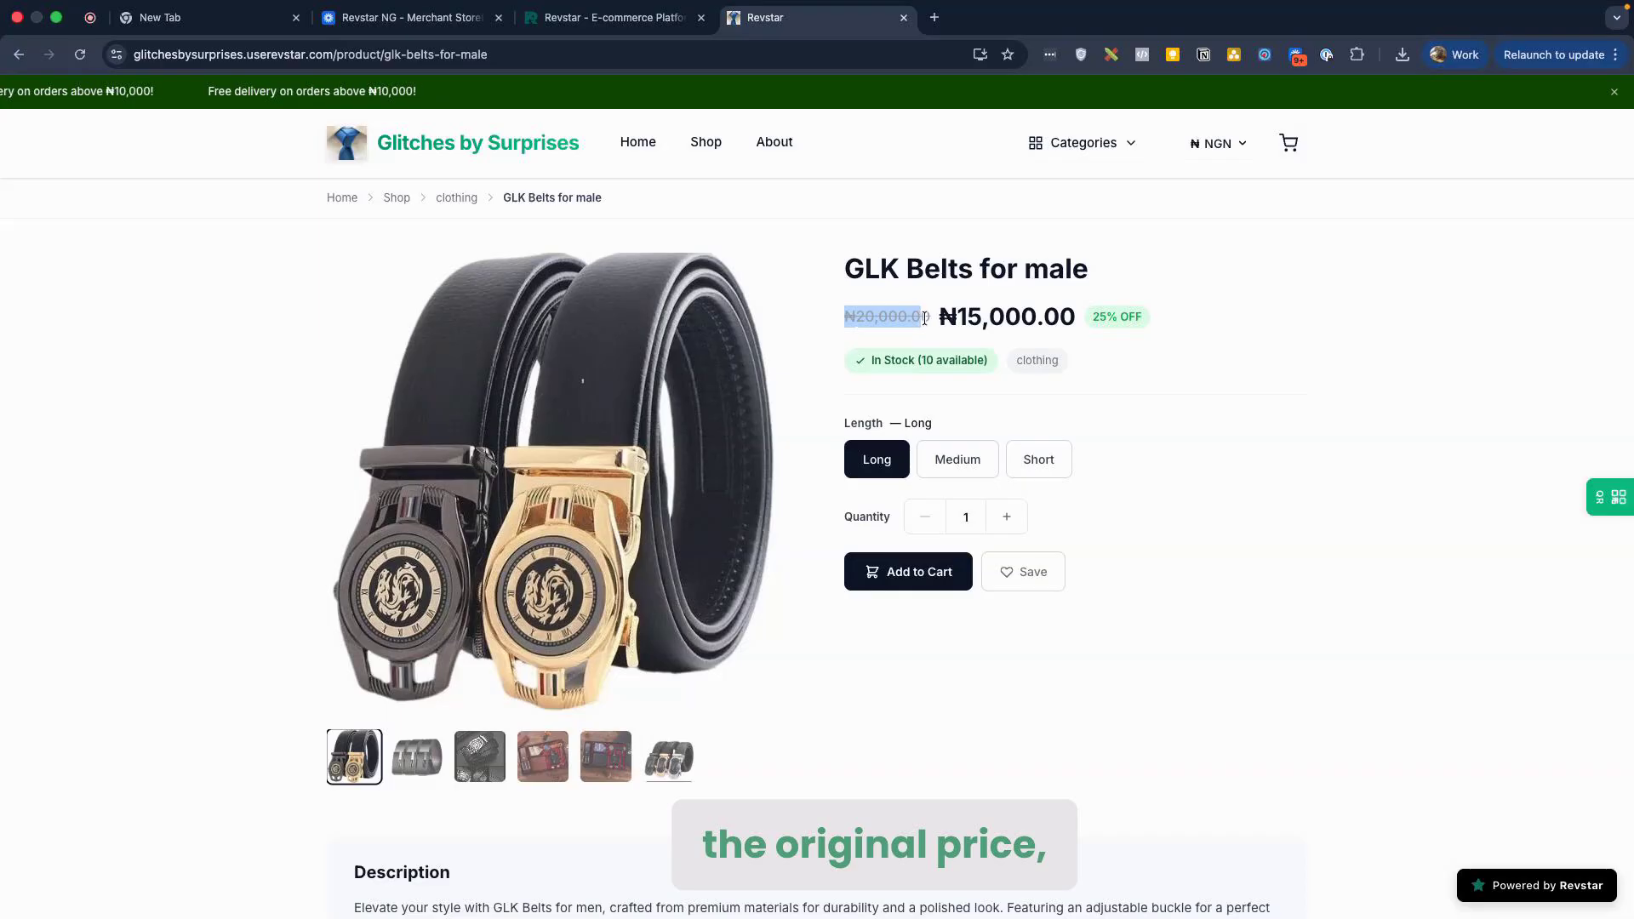
triple_click(981, 309)
left_click(1120, 318)
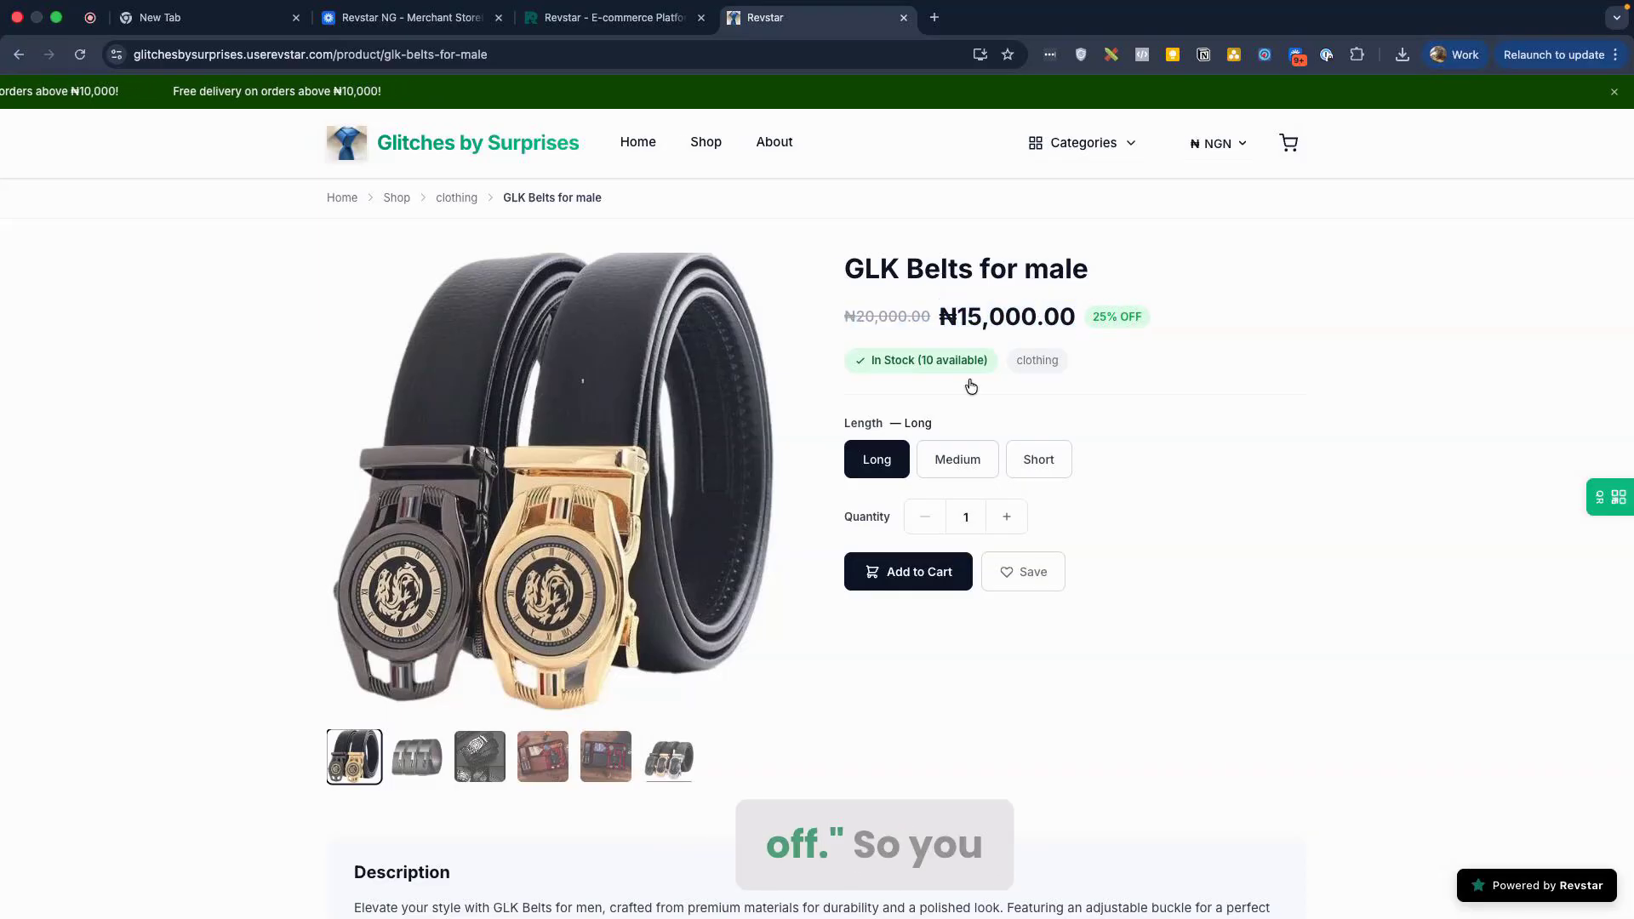
Step: Select Medium (₦13,500, 32% off), then Short (₦13,000, 35% off)
left_click(938, 458)
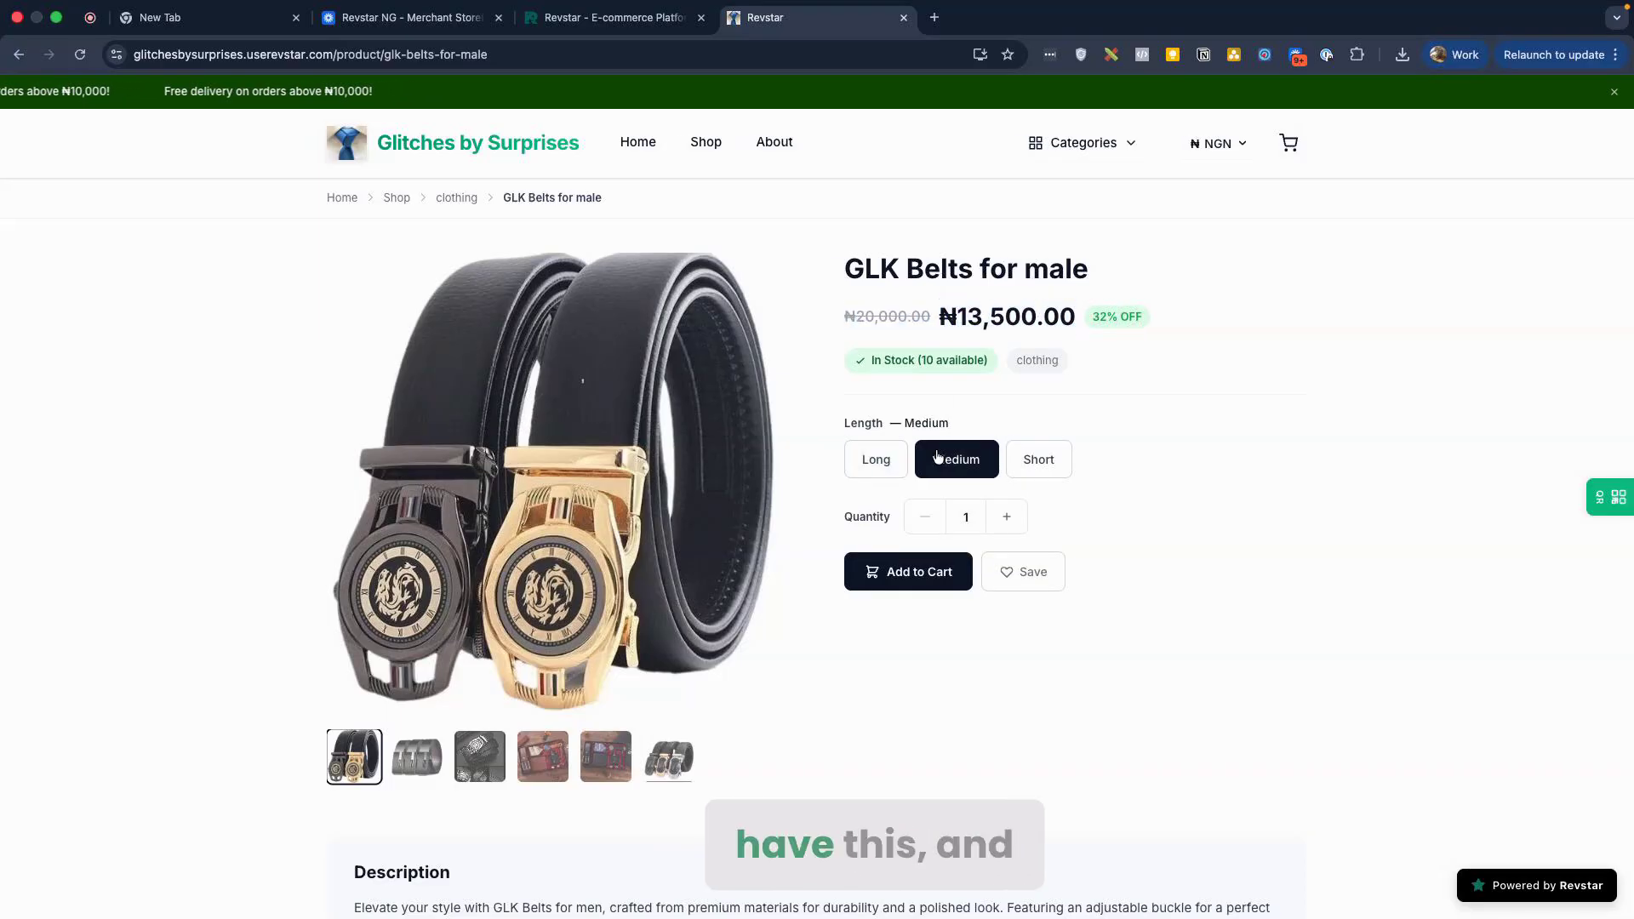
double_click(1122, 313)
left_click(1192, 339)
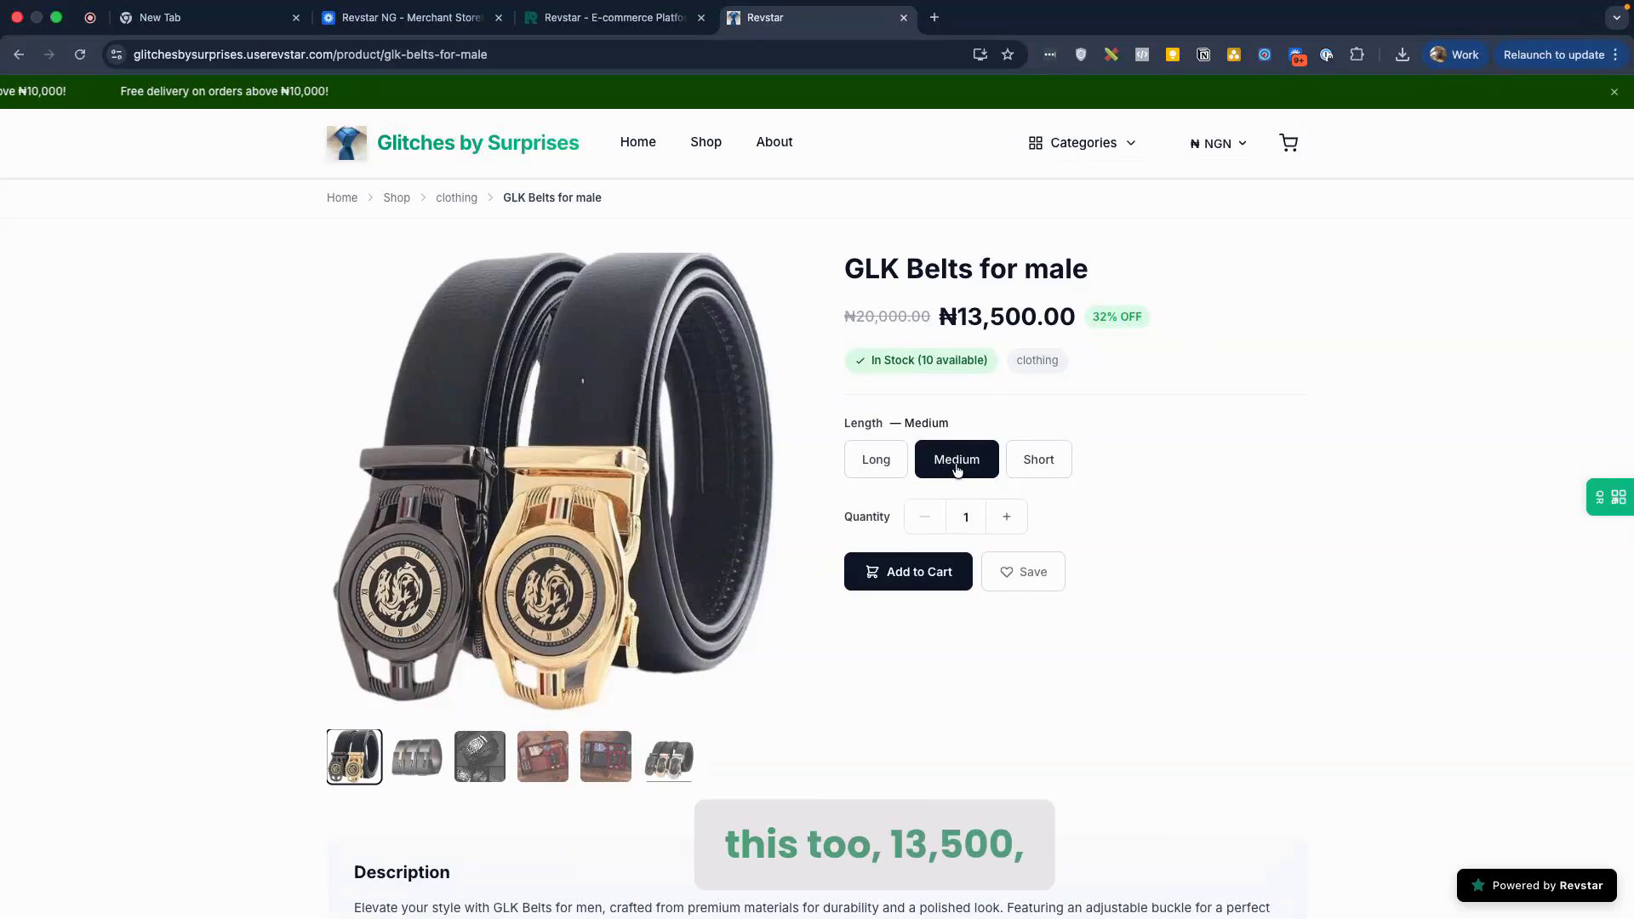
left_click(1038, 464)
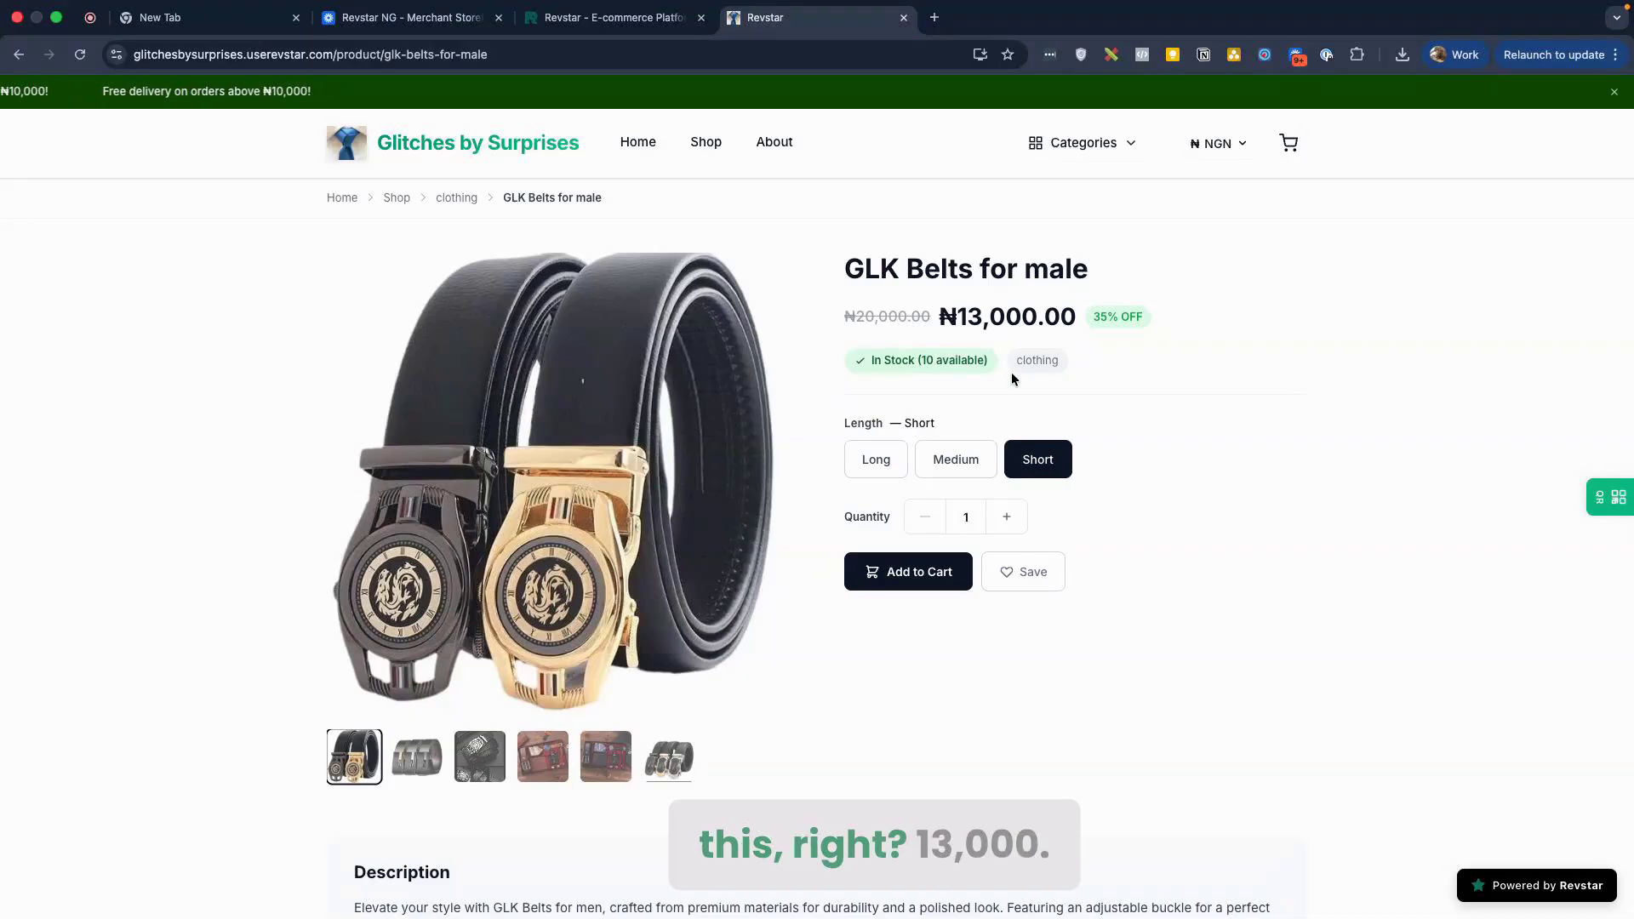
Step: Expand the GLK Belts for male description with Read more and review the full text
scroll(1157, 451, "down", 3)
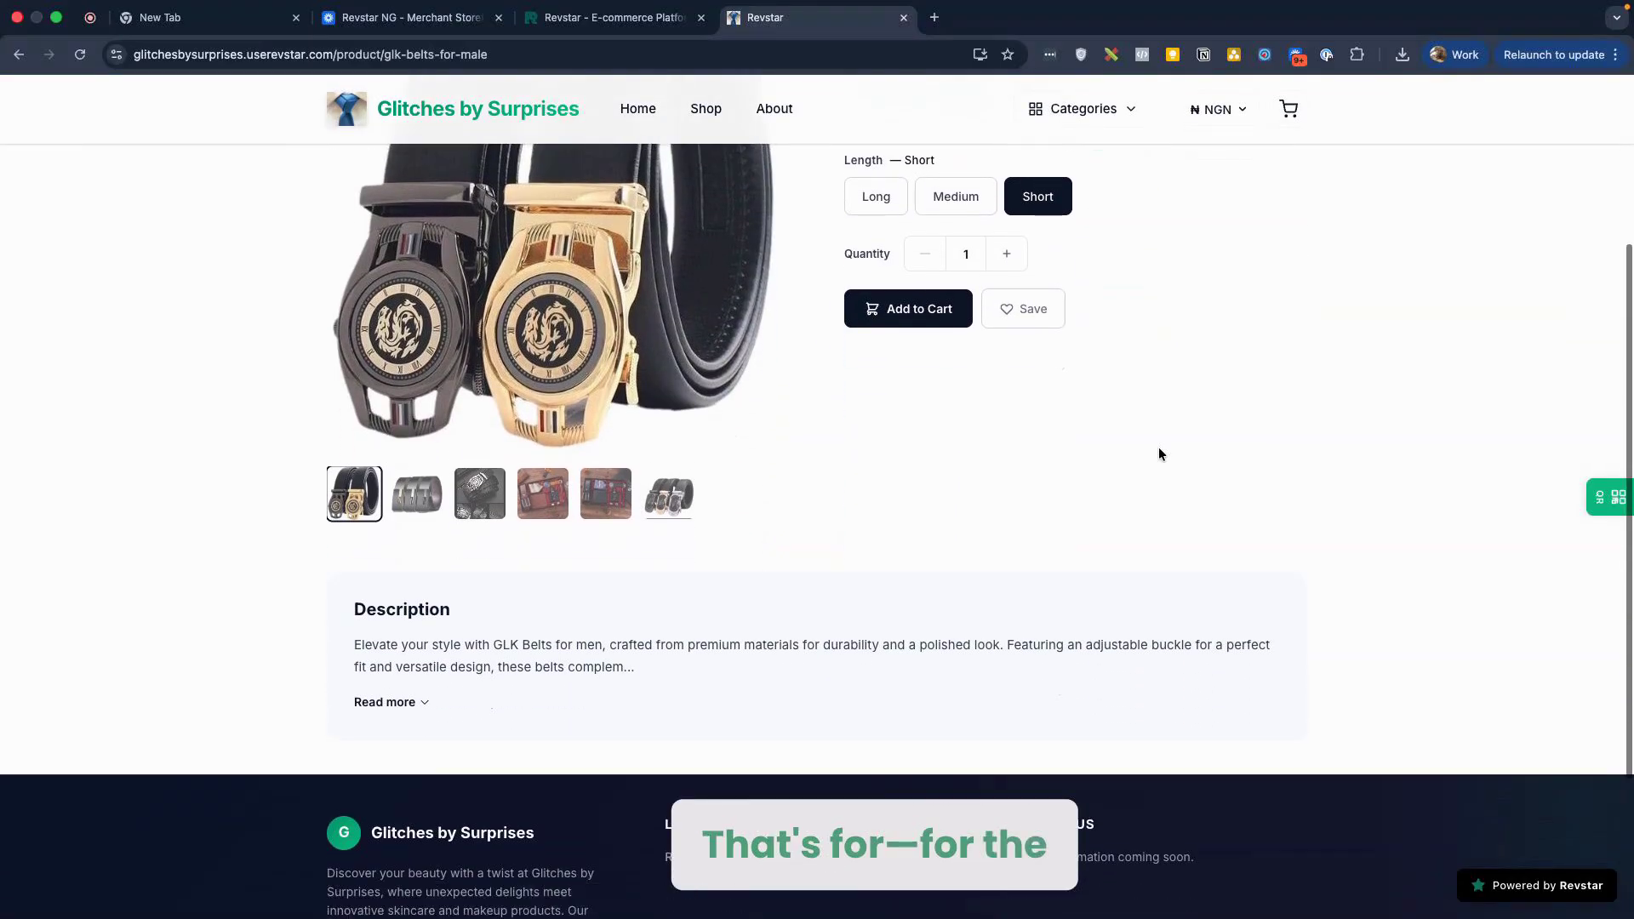
scroll(1159, 454, "down", 3)
scroll(945, 493, "up", 2)
left_click(385, 625)
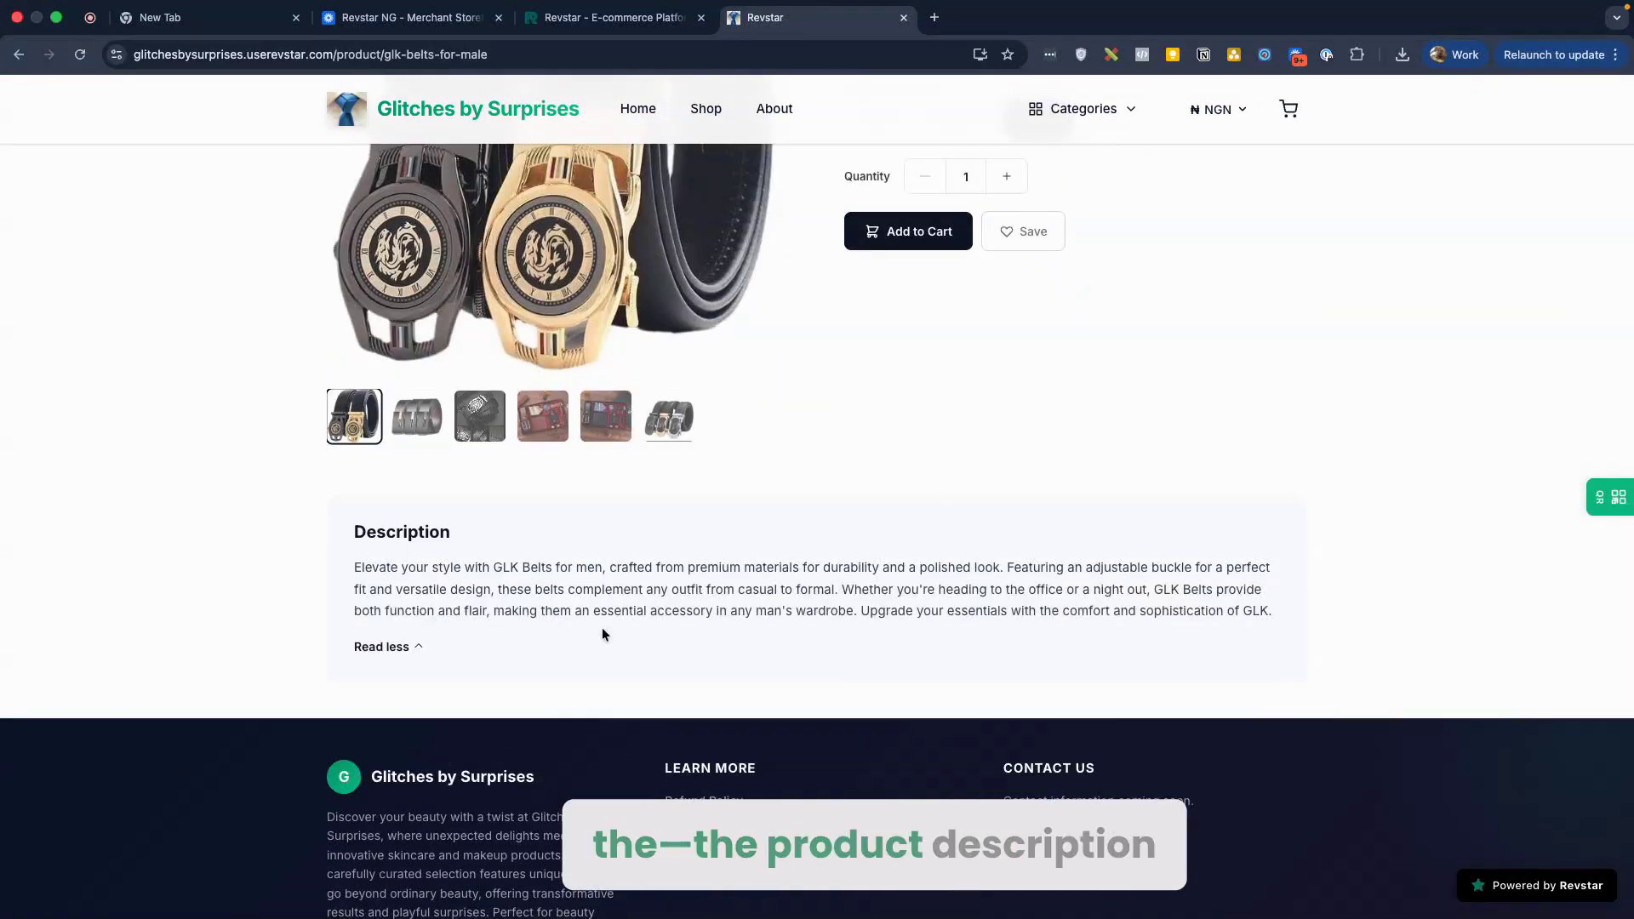
scroll(602, 631, "down", 1)
triple_click(383, 558)
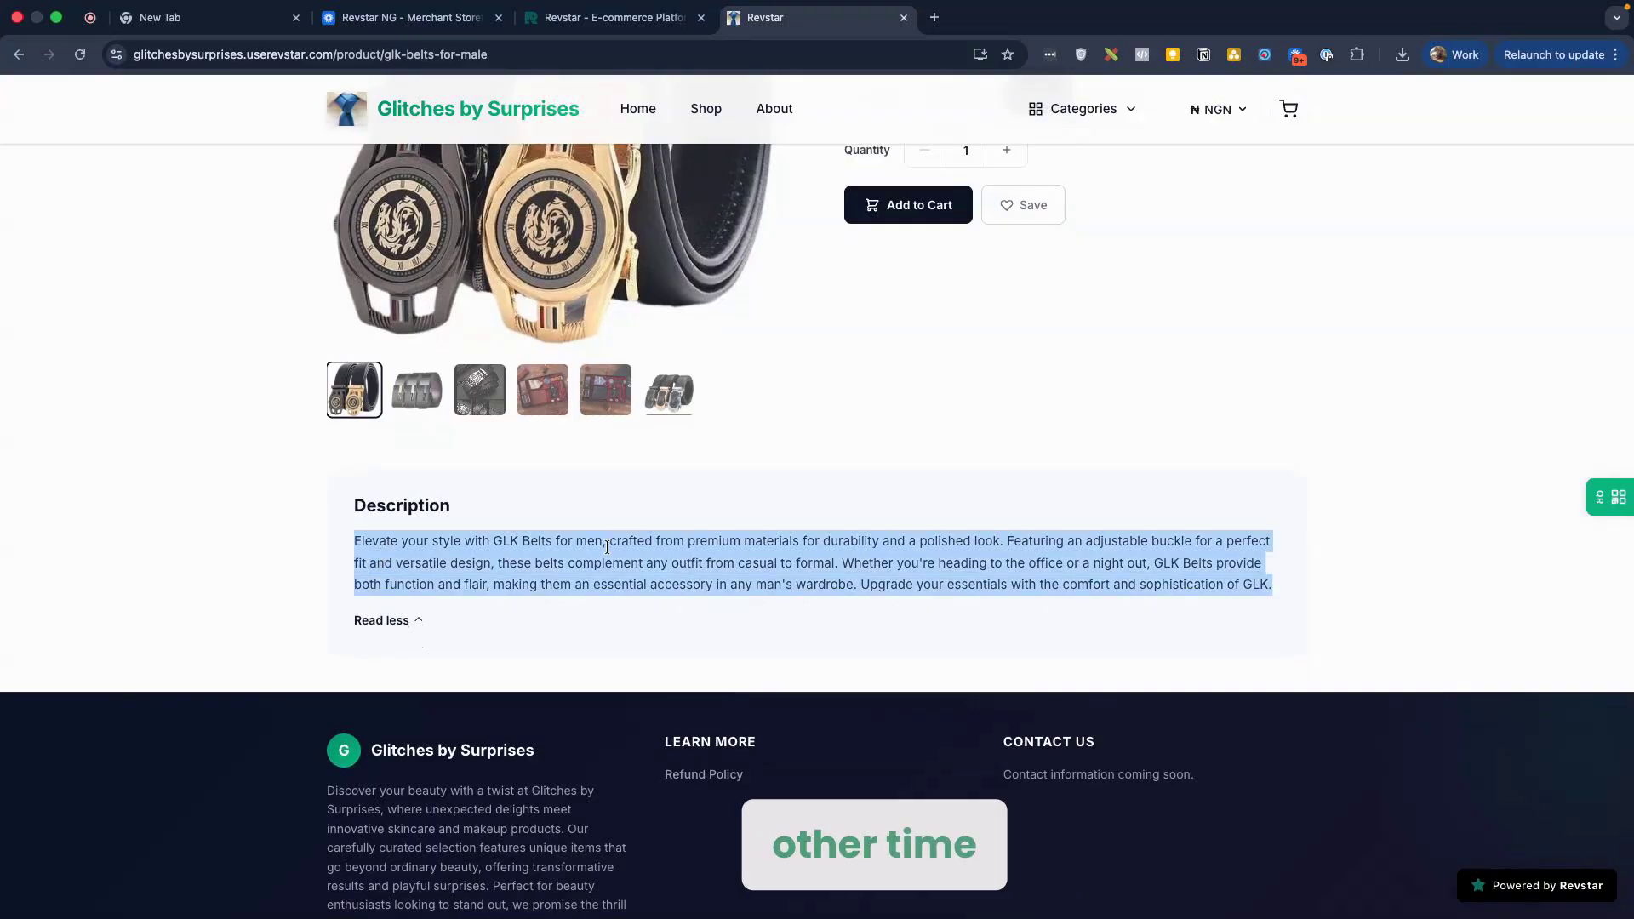
left_click(771, 528)
scroll(792, 520, "up", 4)
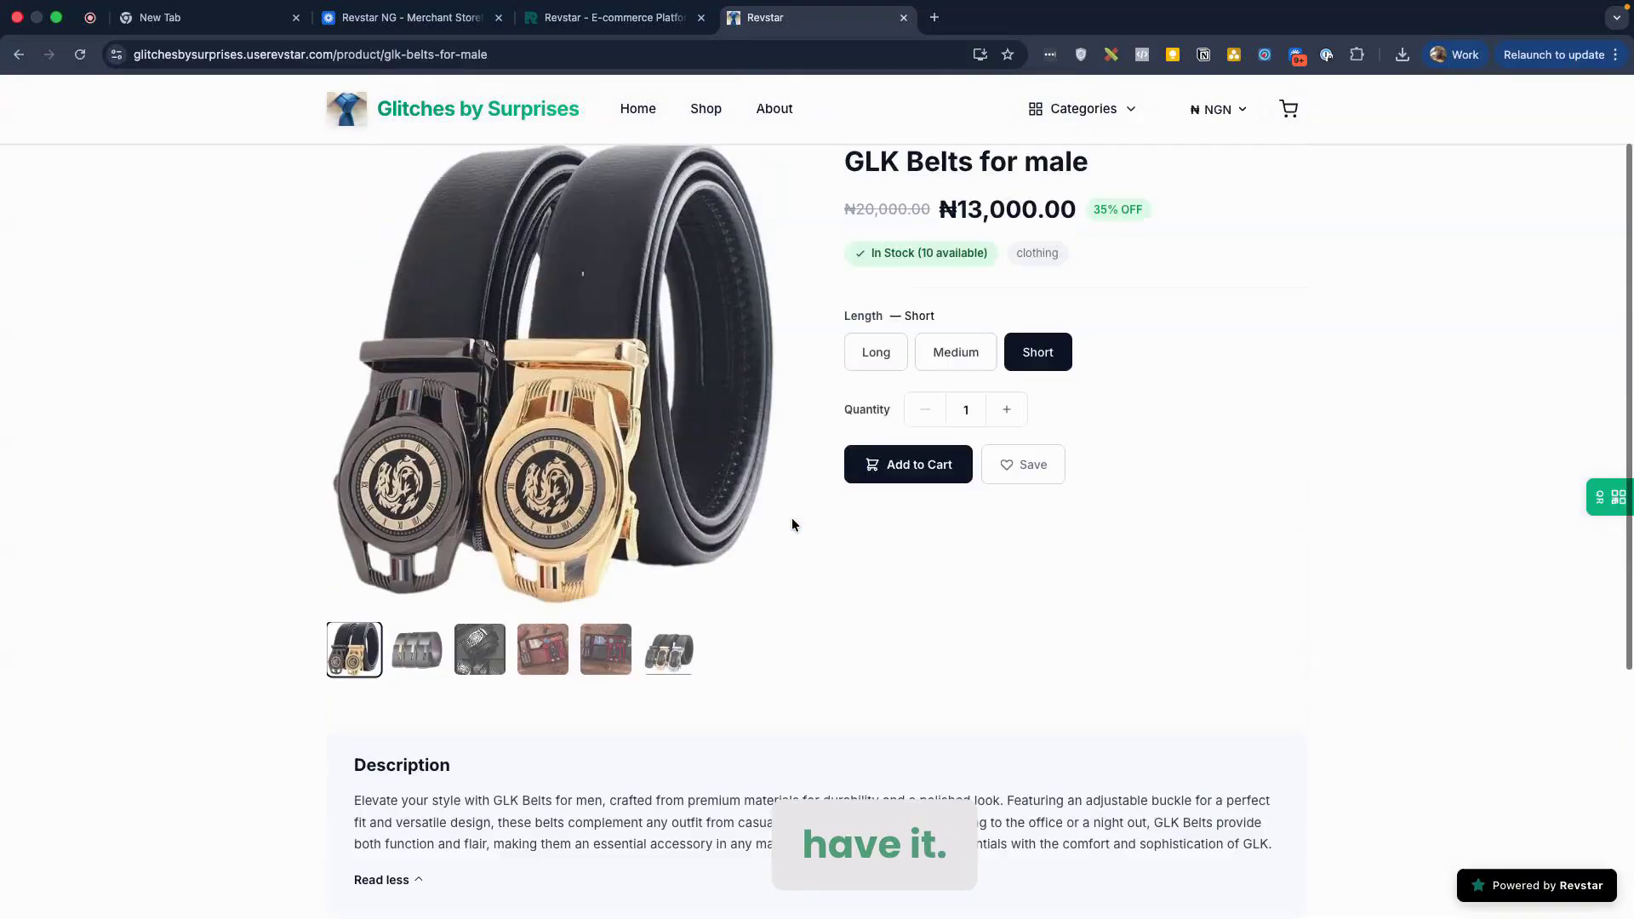
scroll(928, 494, "down", 2)
scroll(957, 509, "up", 3)
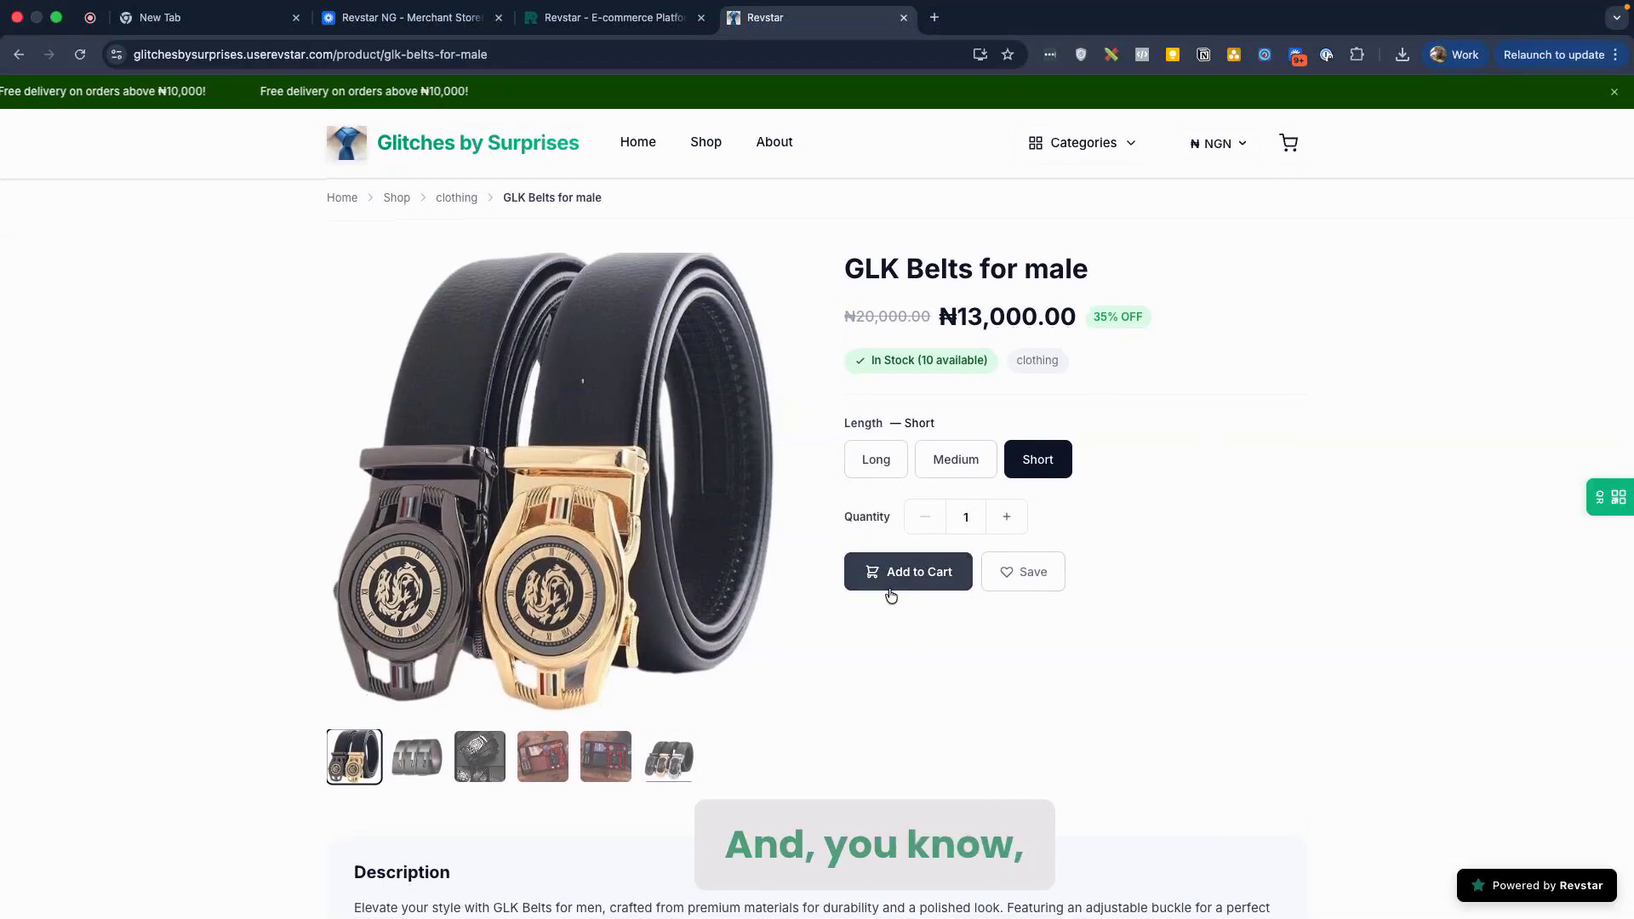
Step: Check the Shop listing, then scroll the store home page to the Trending section
left_click(706, 141)
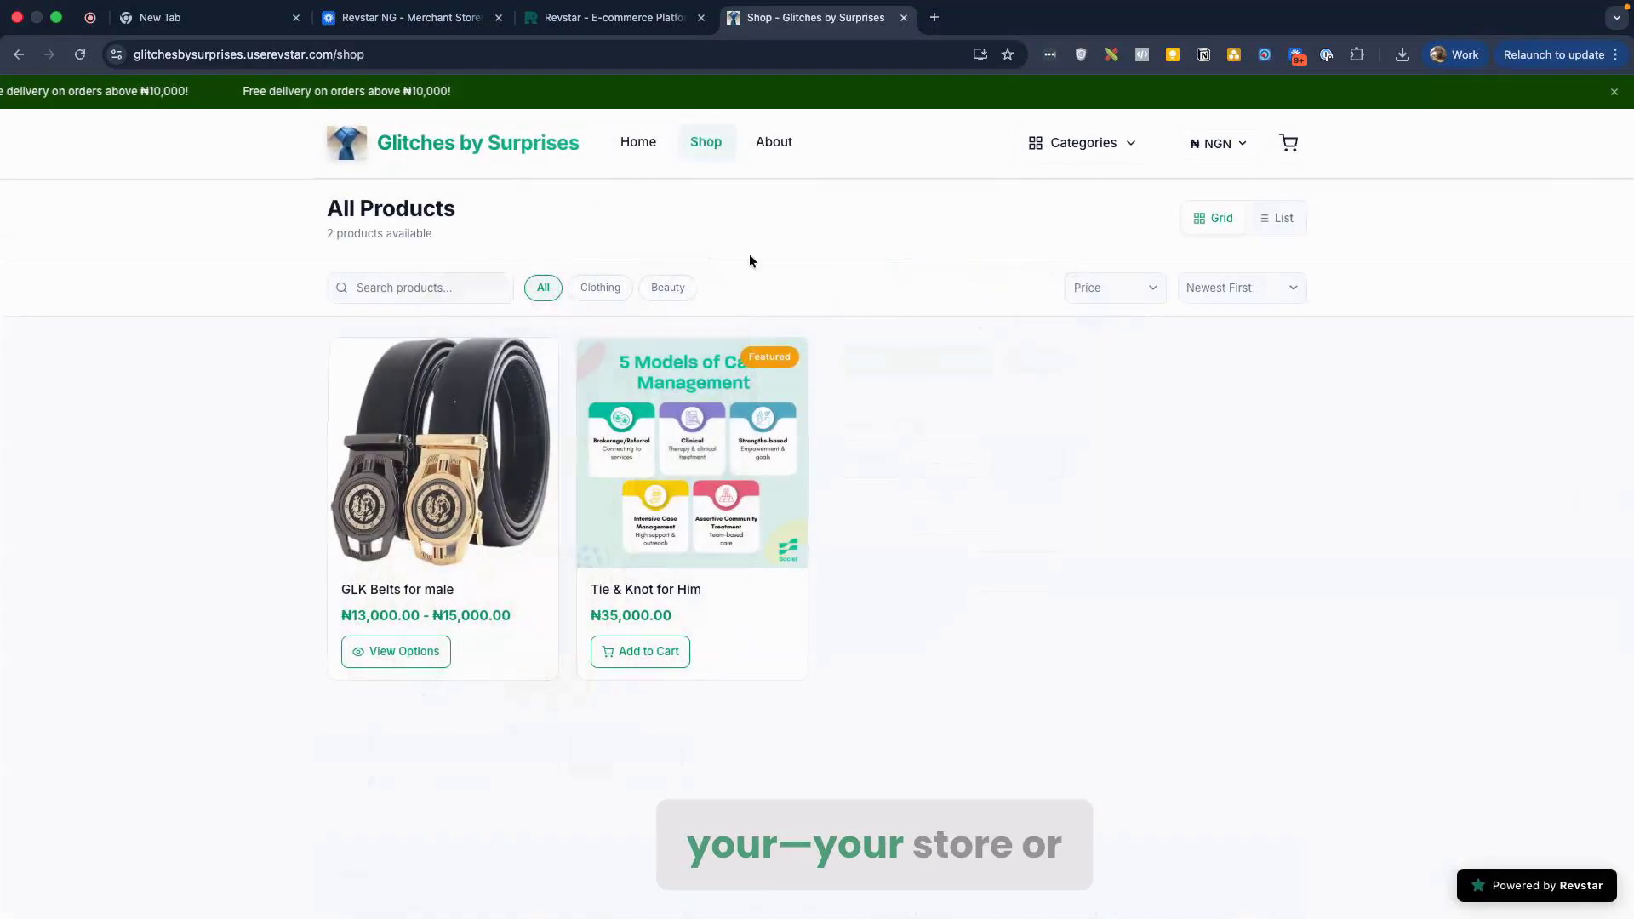
left_click(639, 141)
scroll(387, 416, "down", 3)
scroll(561, 606, "down", 8)
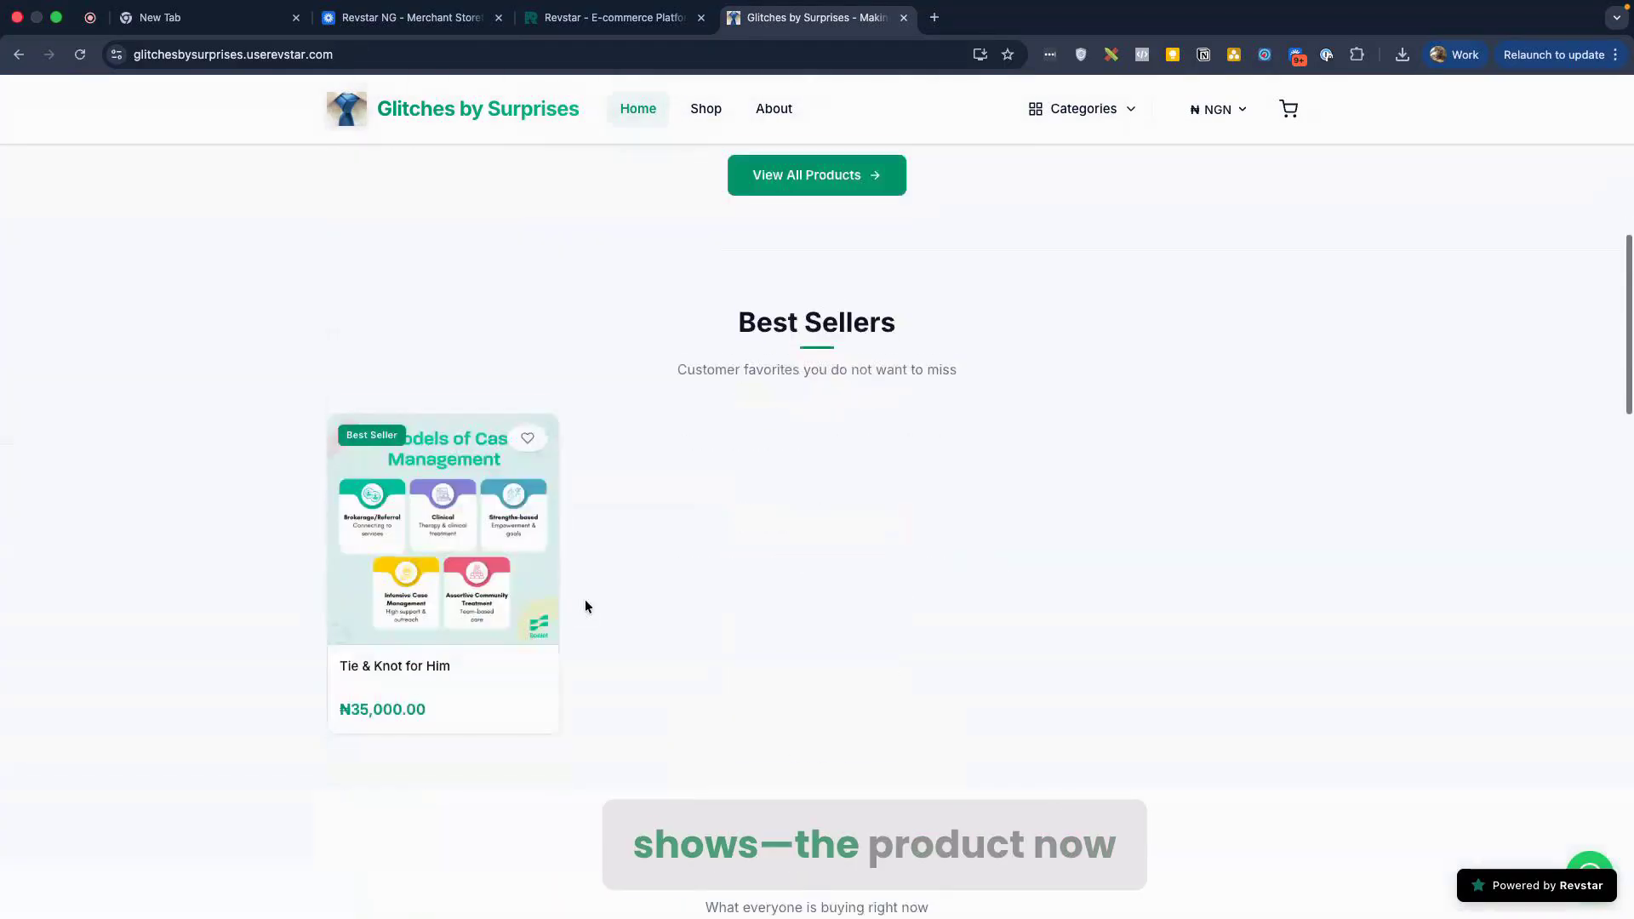
scroll(560, 606, "down", 5)
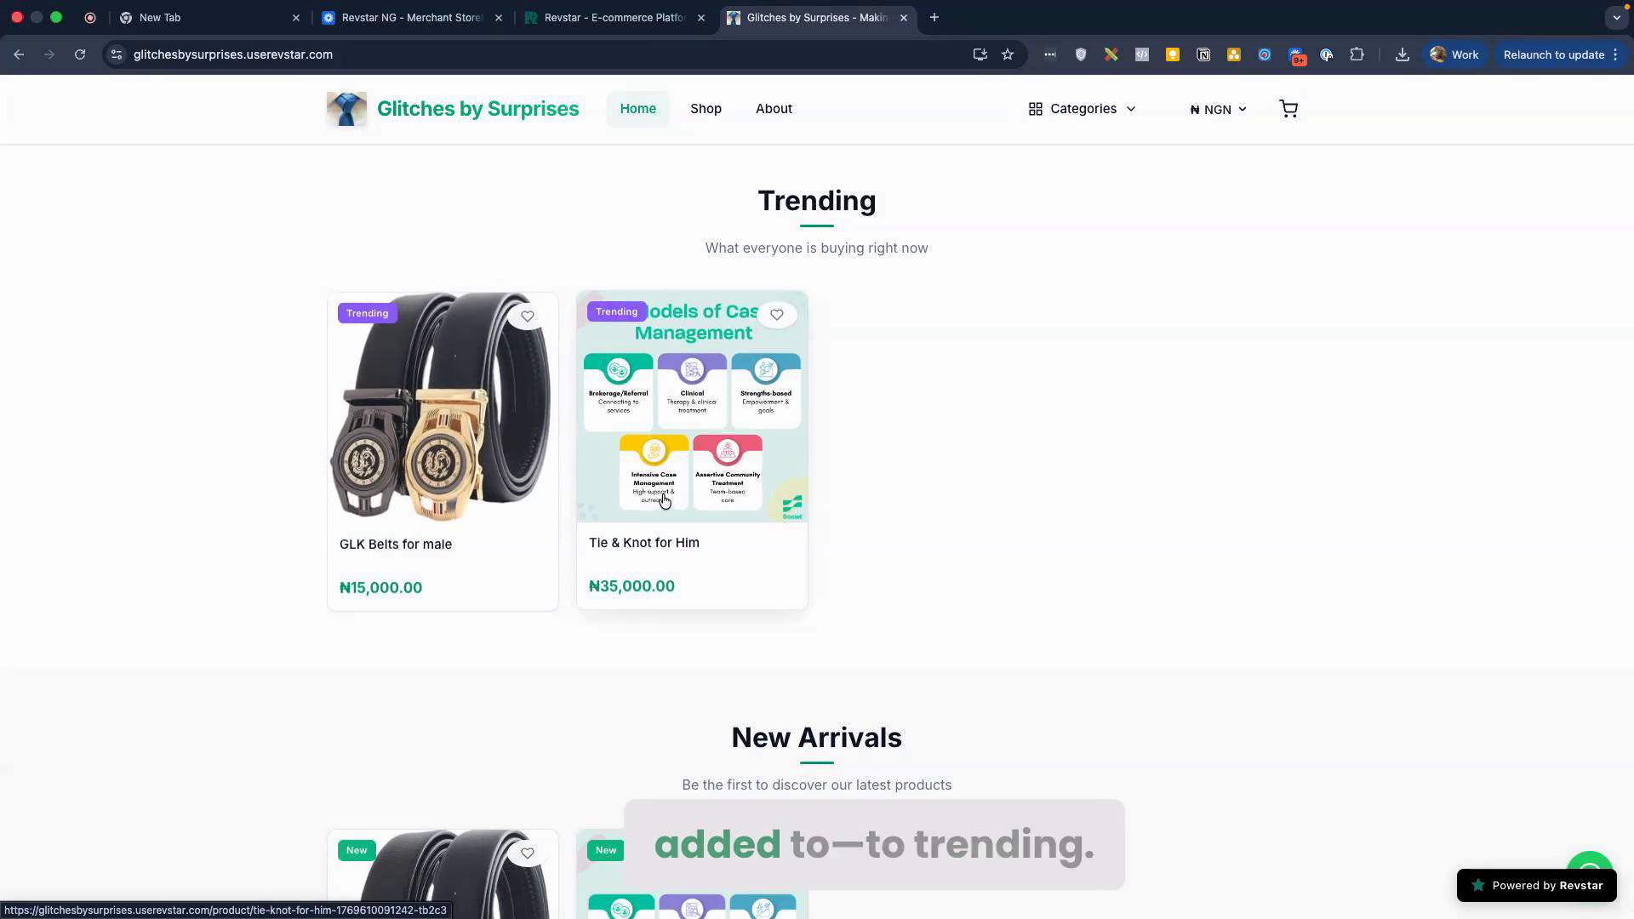
Step: Open GLK Belts for male from Trending, showing the ₦13,000.00 – ₦15,000.00 price range
left_click(455, 427)
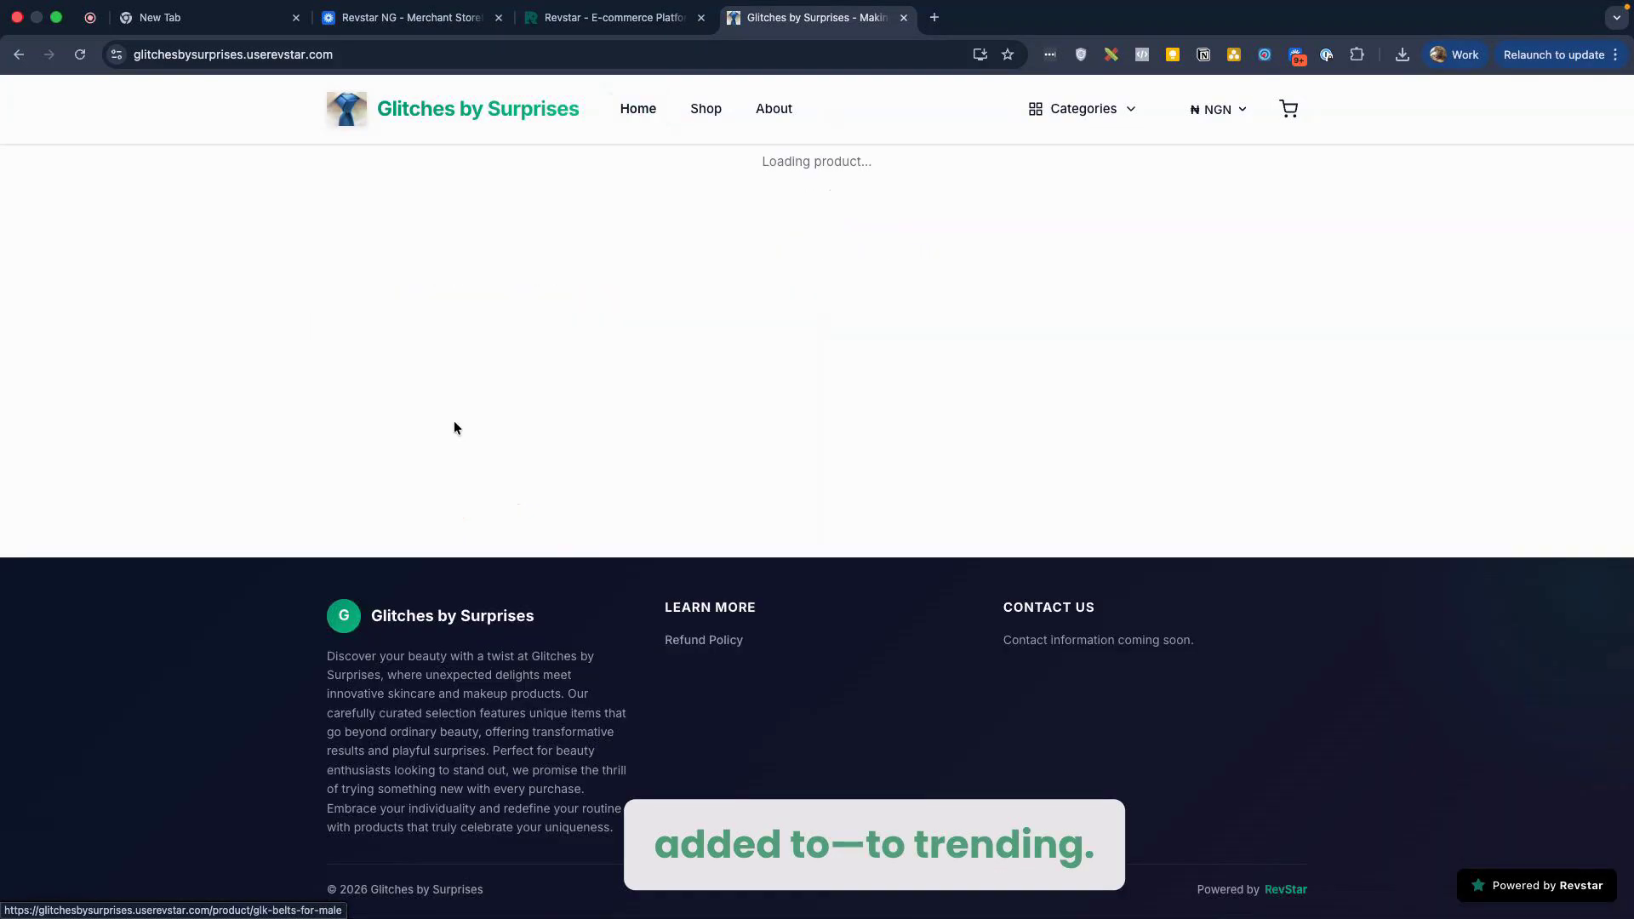
scroll(880, 340, "up", 3)
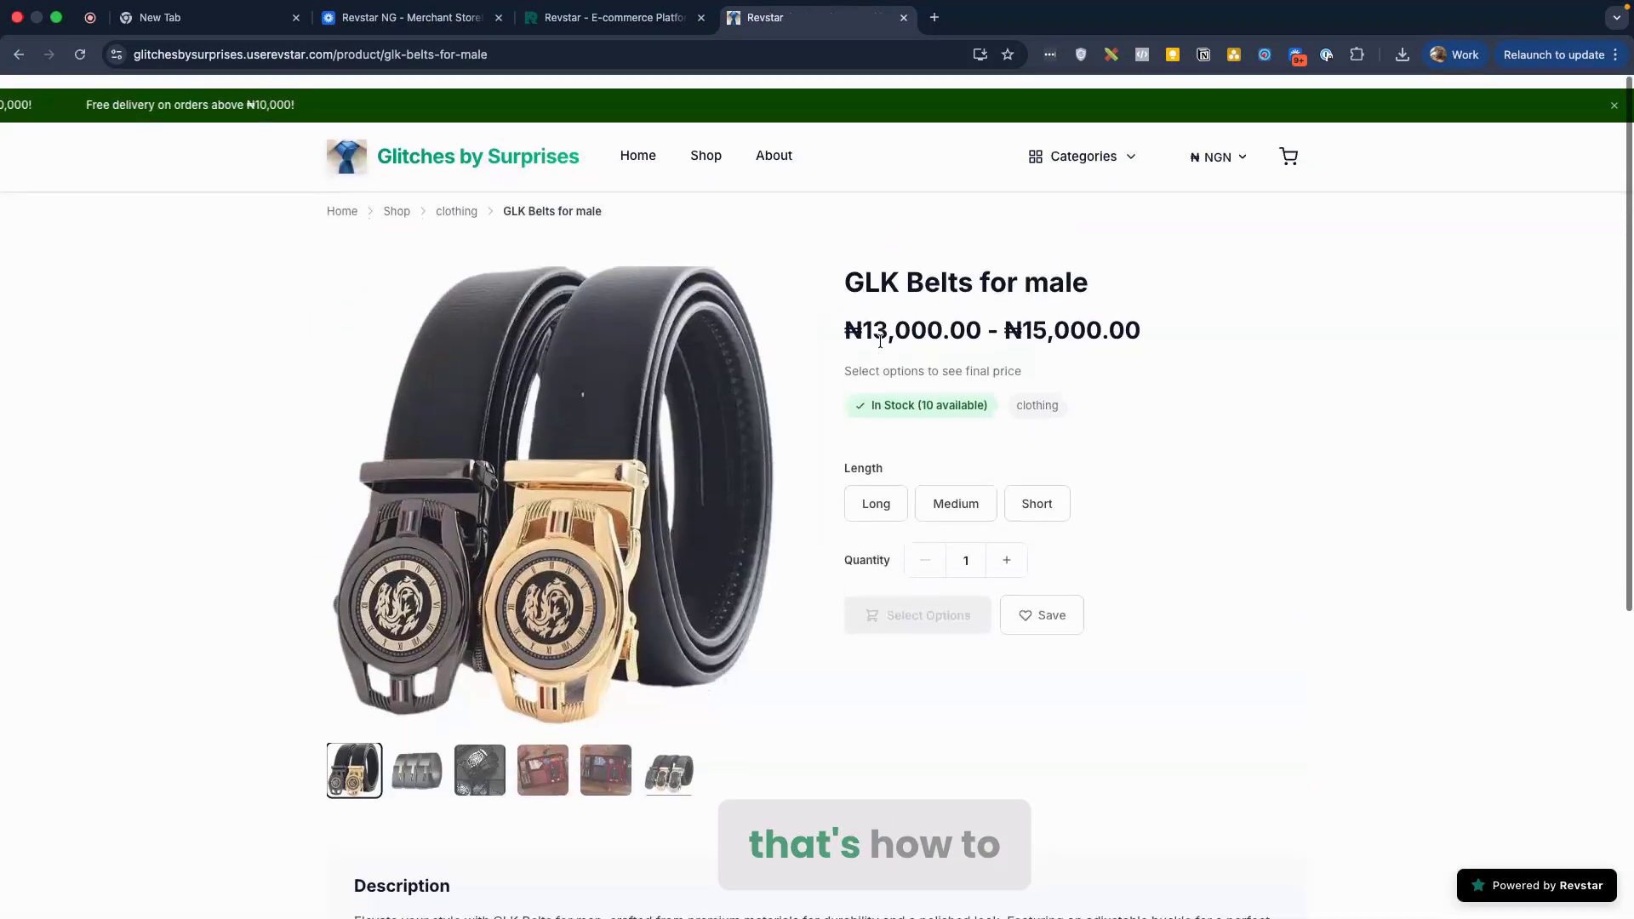
scroll(991, 440, "up", 2)
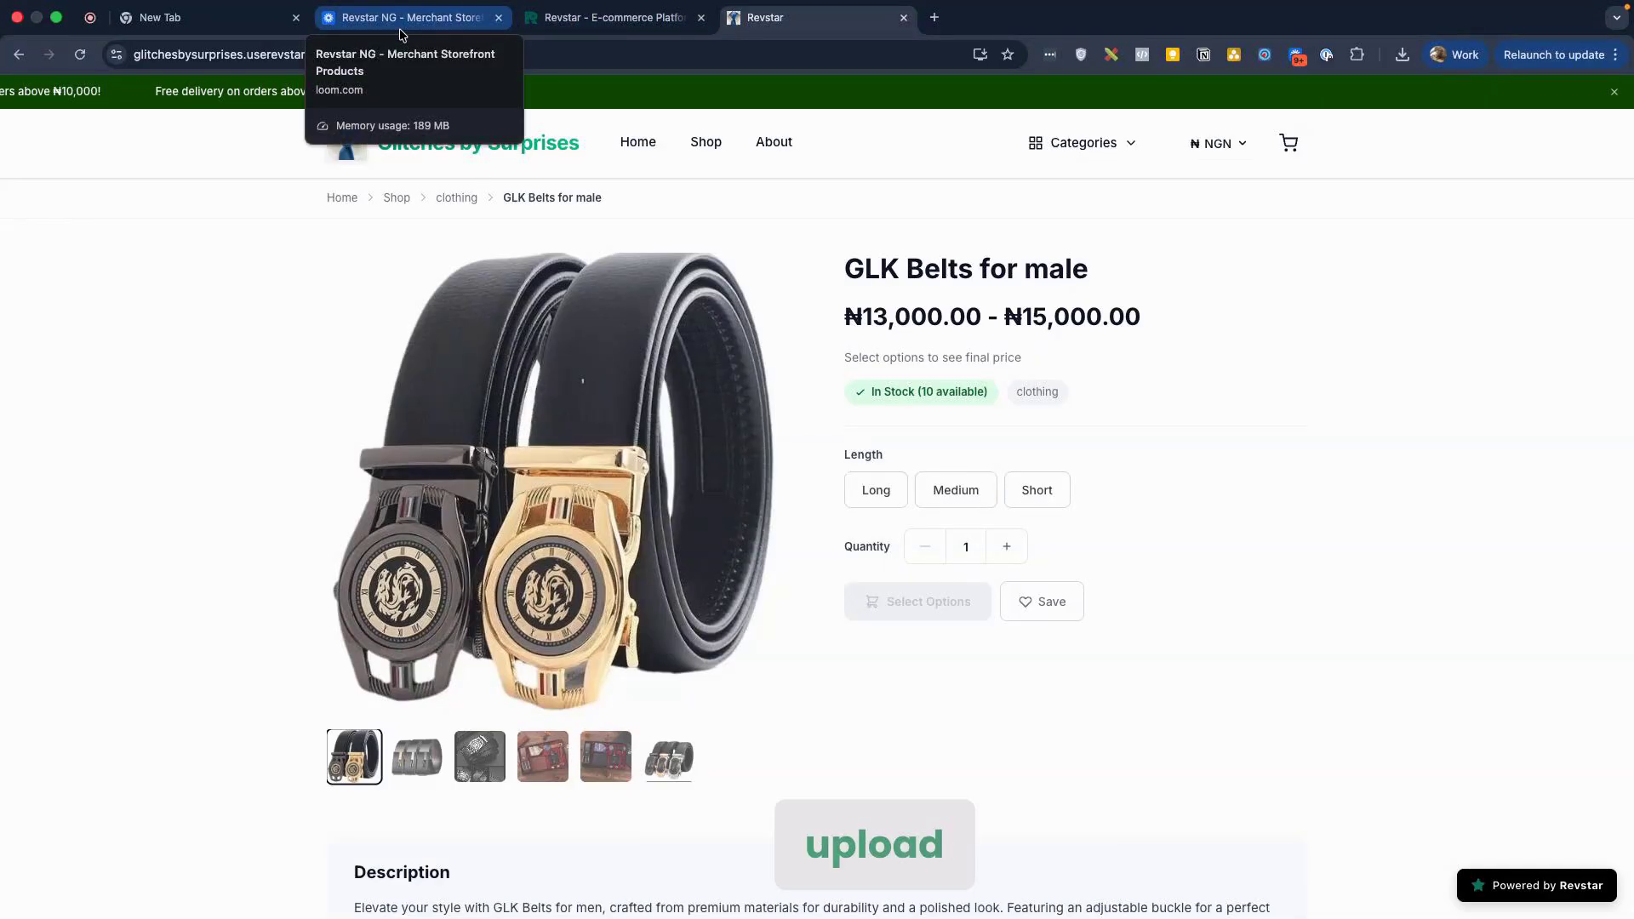
Step: Back on the dashboard, close the QR code and edit GLK Belts for male
left_click(579, 17)
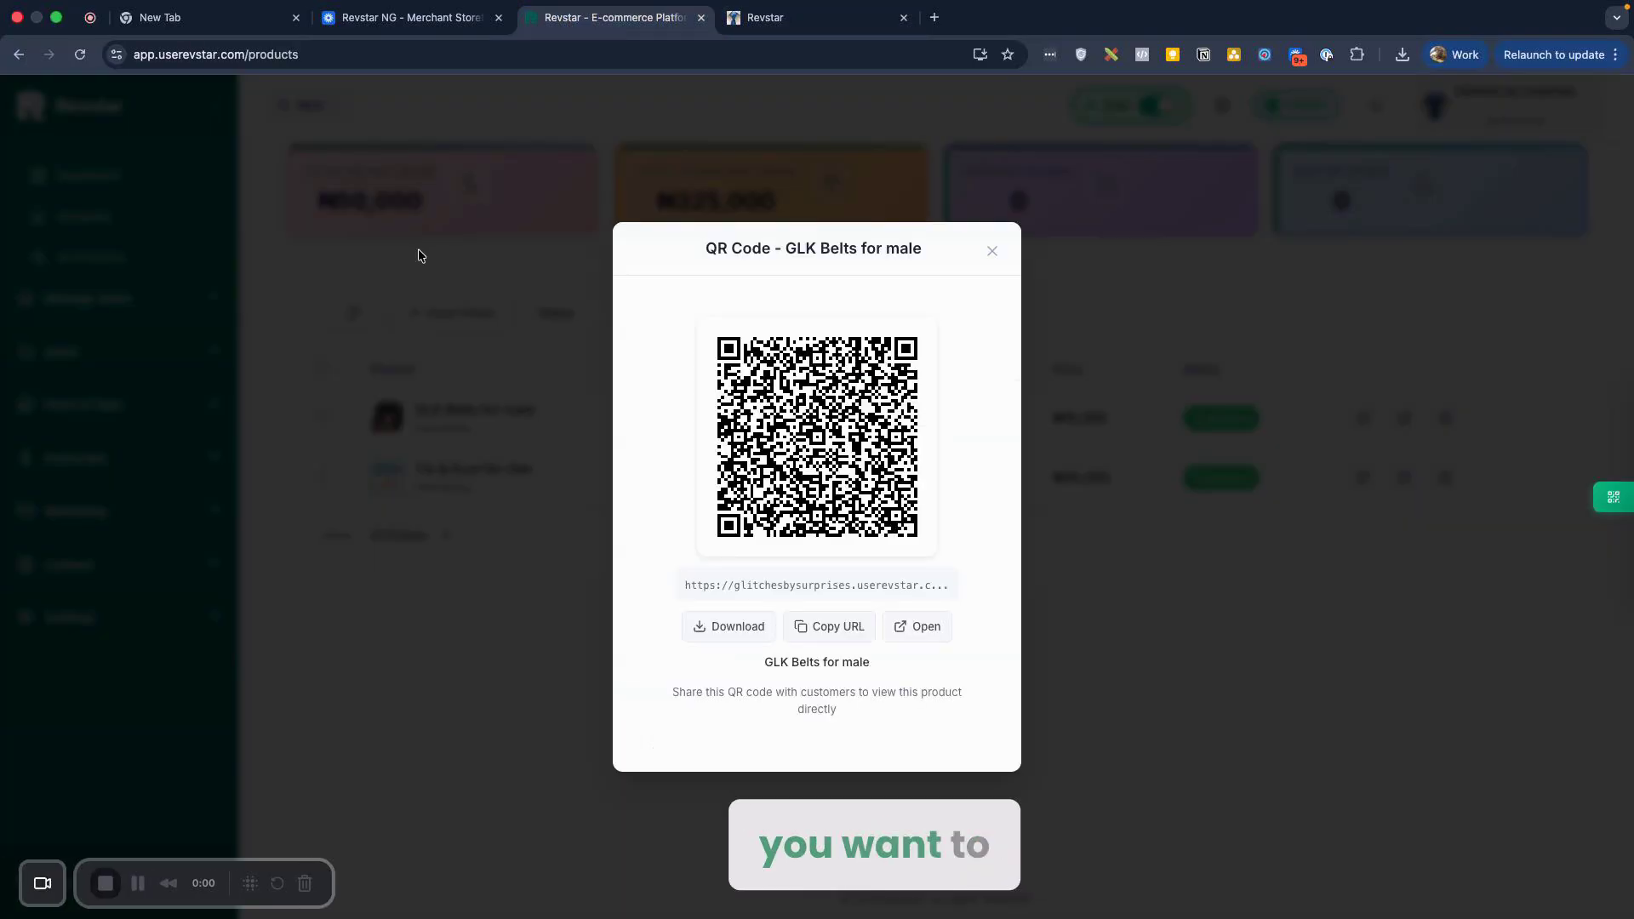
left_click(418, 255)
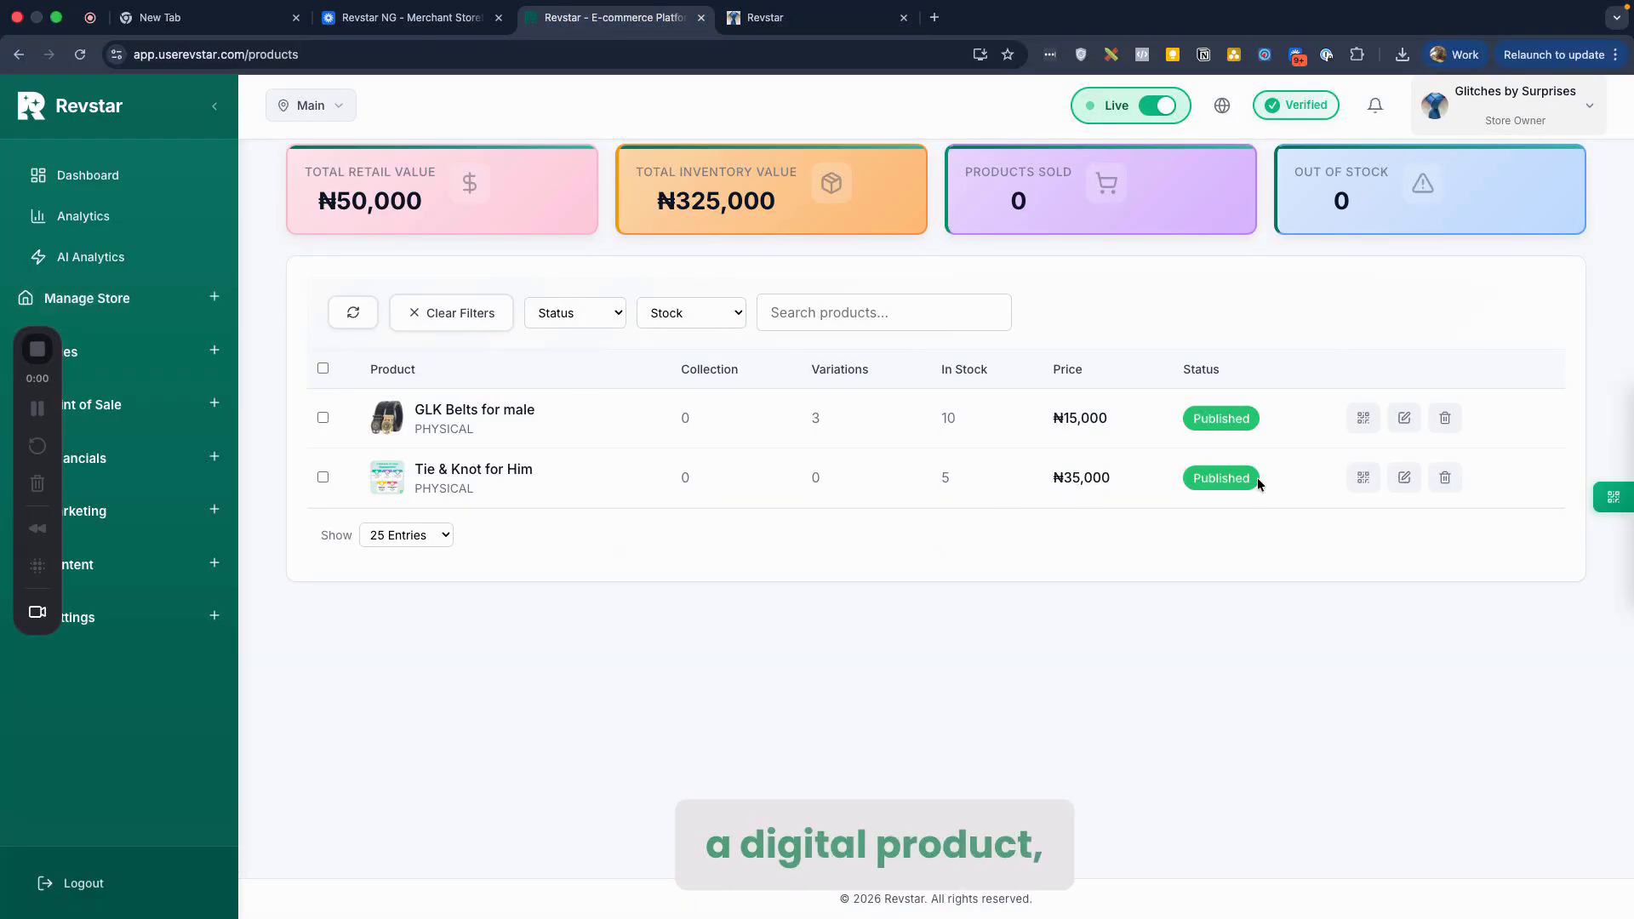
left_click(1404, 418)
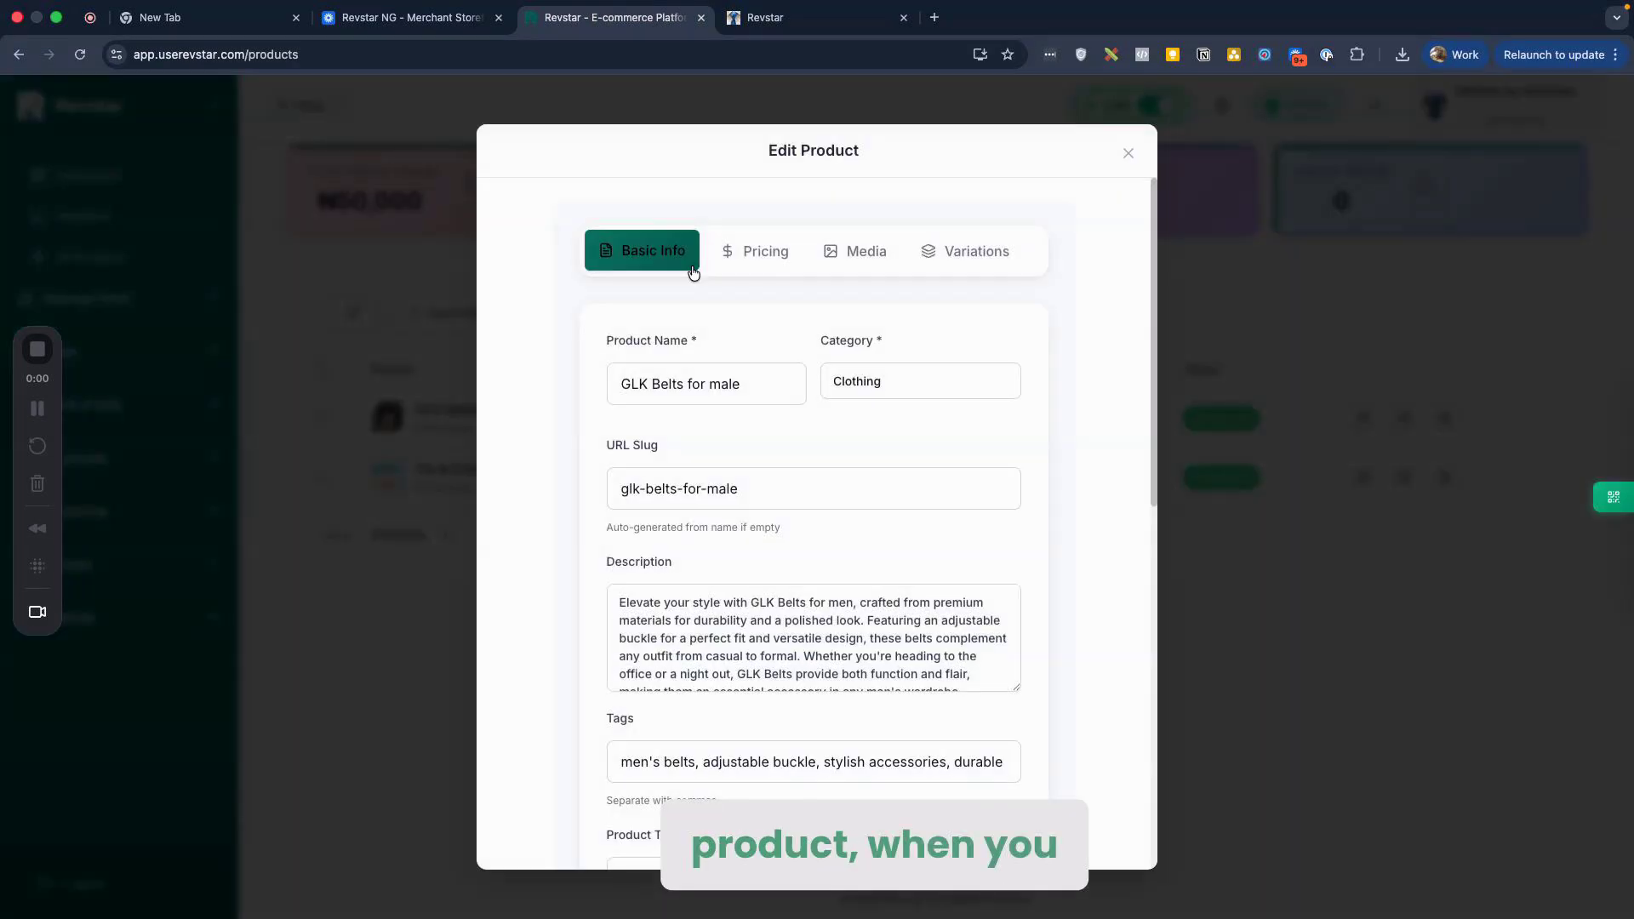
Step: Review the Product Type choices, leaving it as Physical Product
scroll(730, 298, "down", 7)
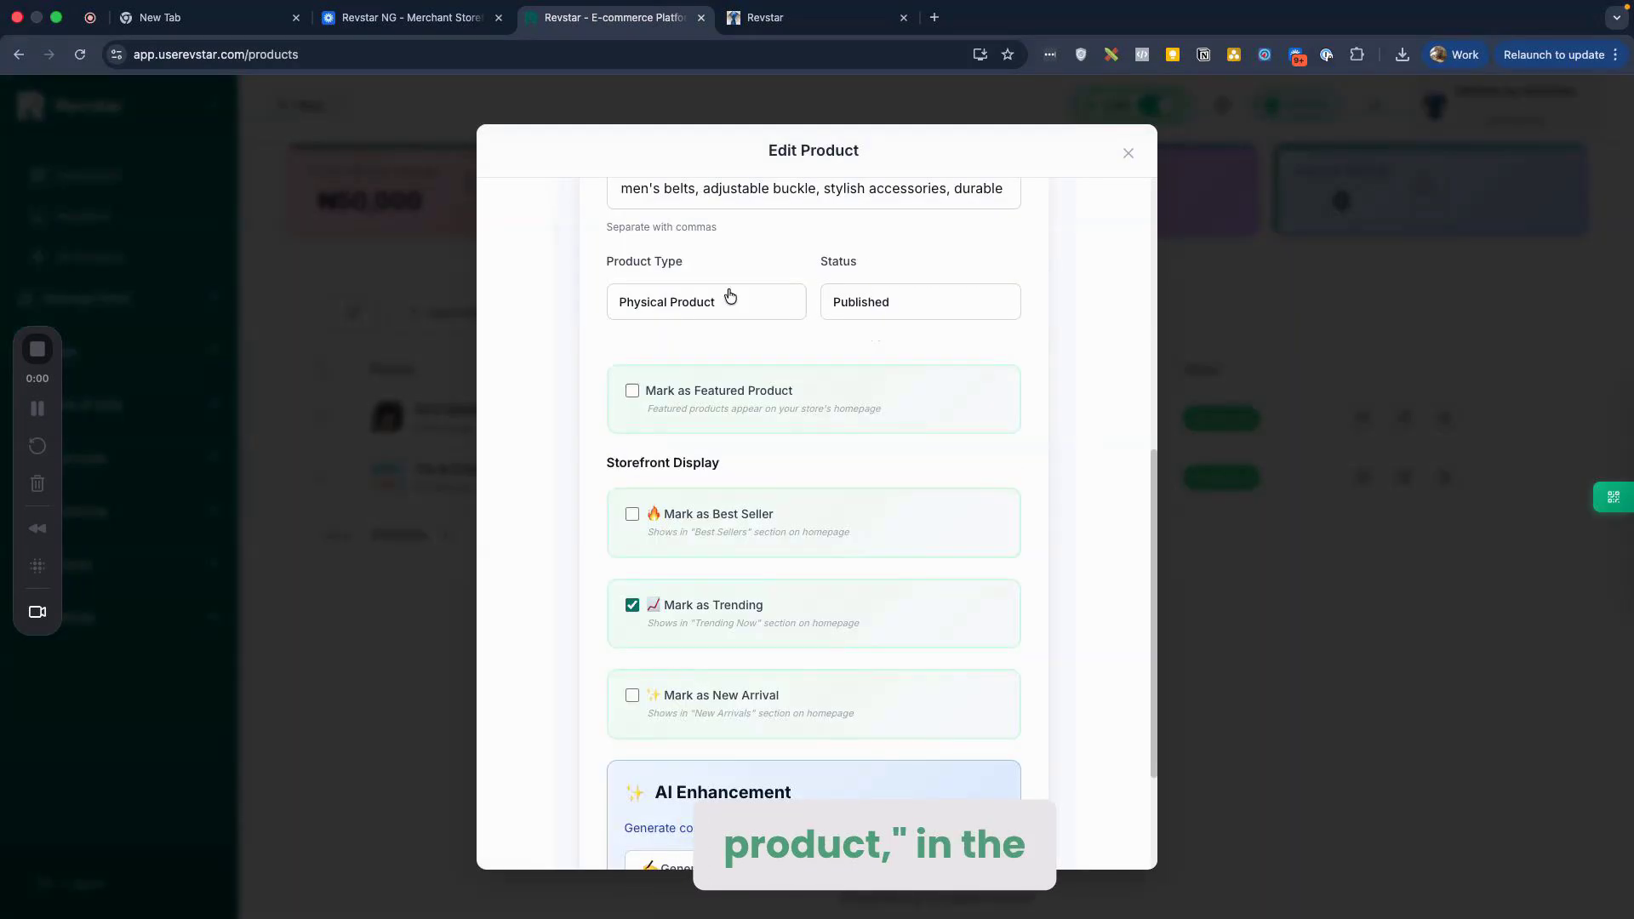
left_click(730, 300)
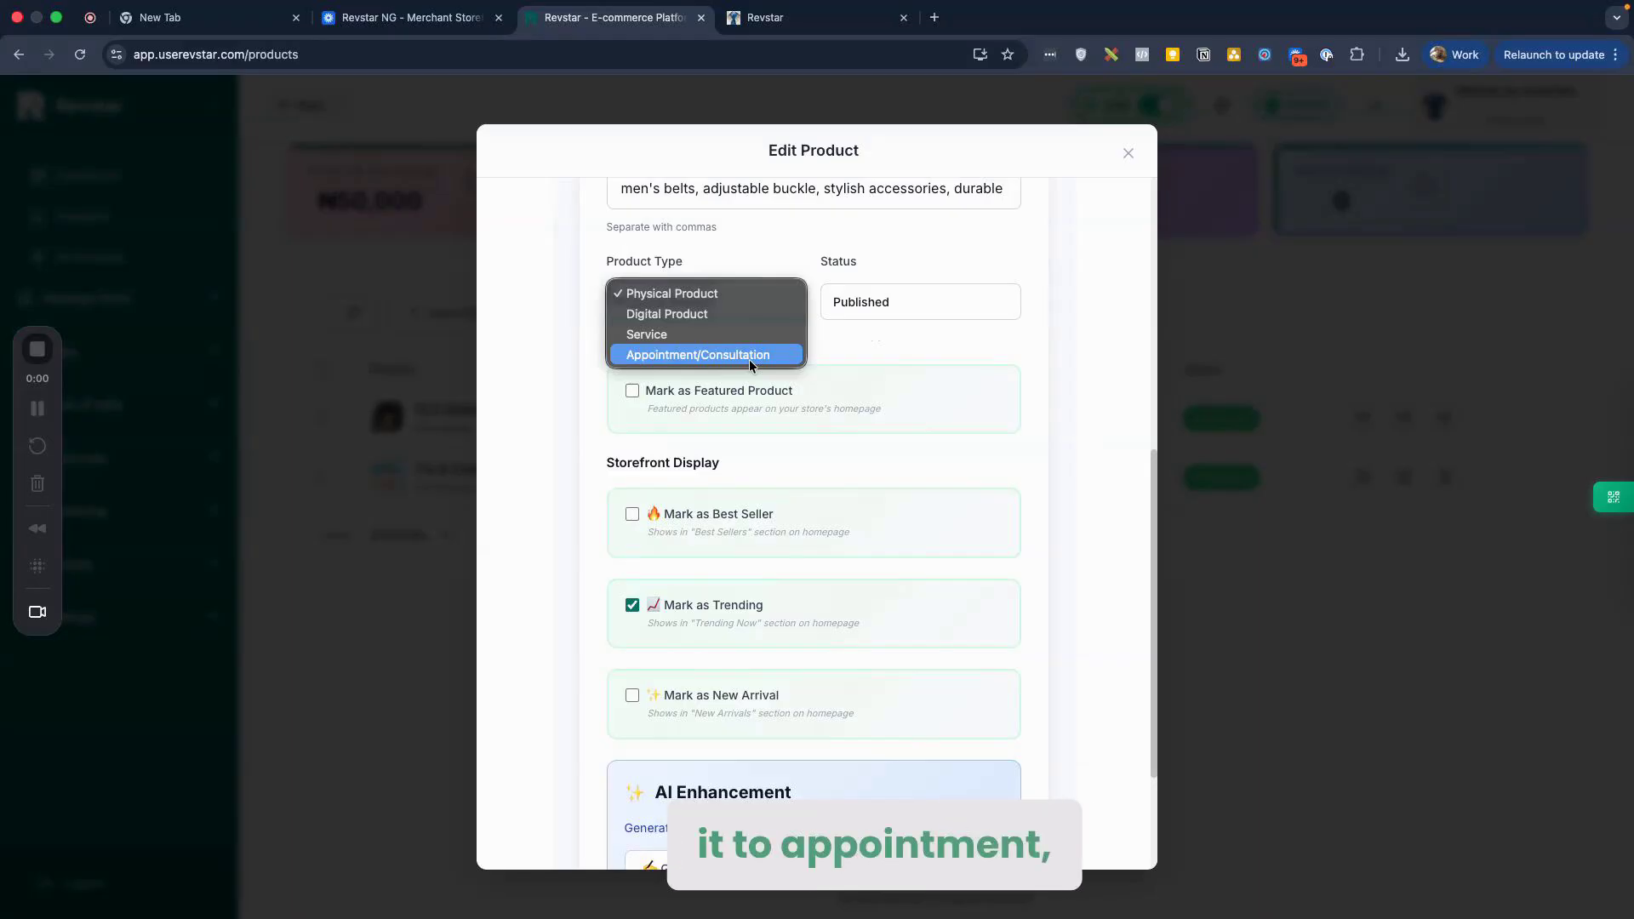
left_click(749, 354)
scroll(852, 340, "up", 7)
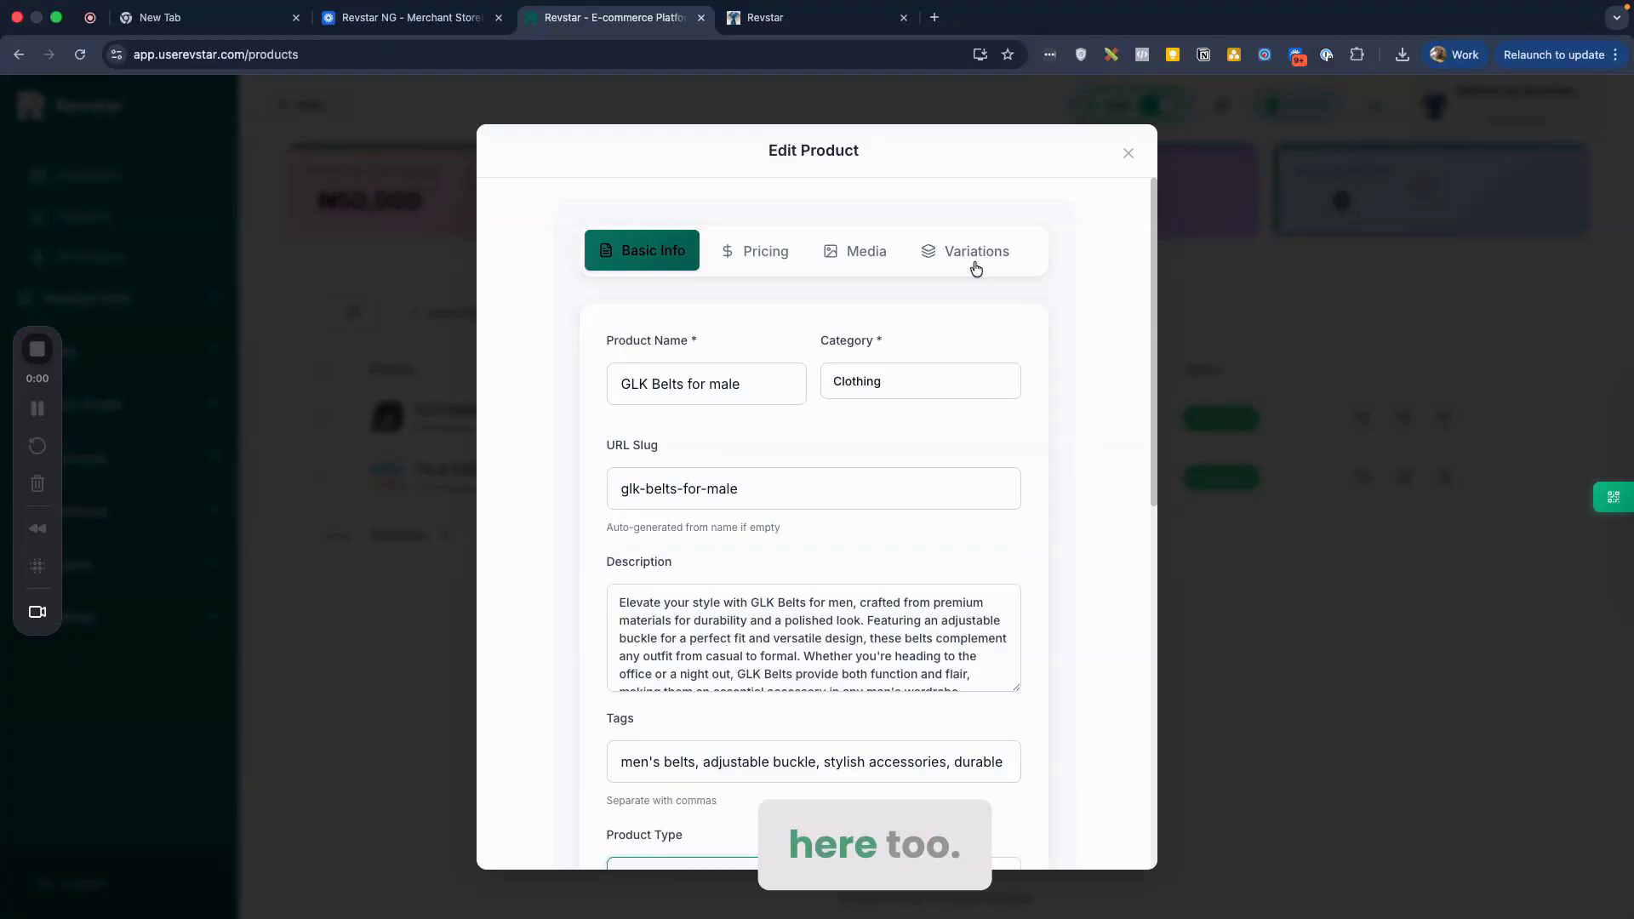
scroll(1091, 370, "down", 5)
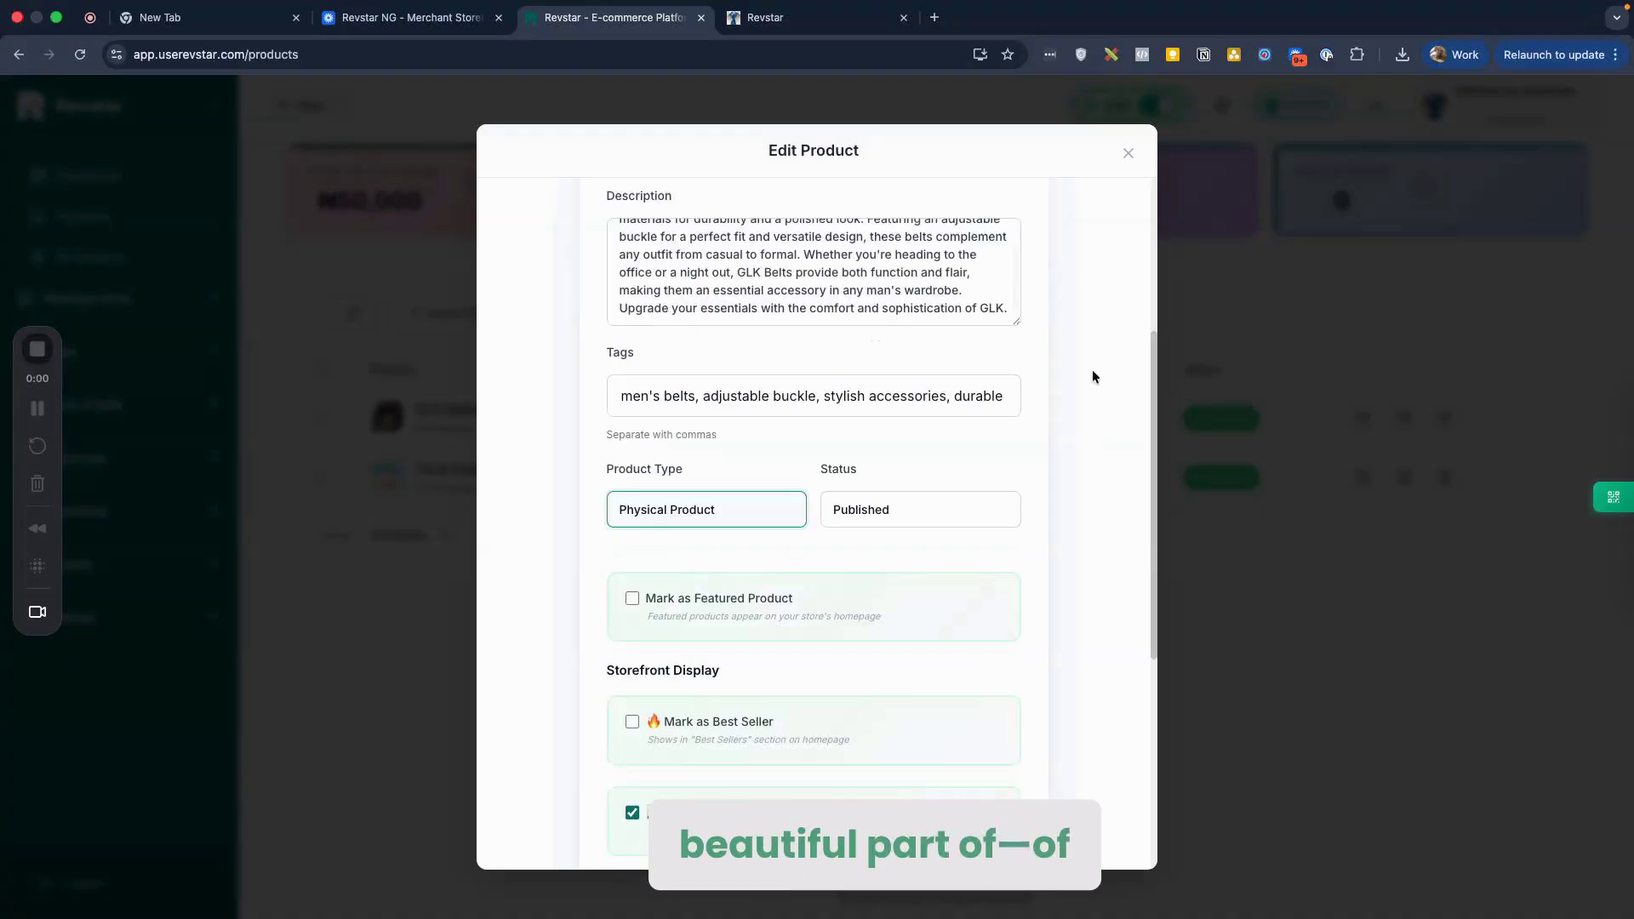